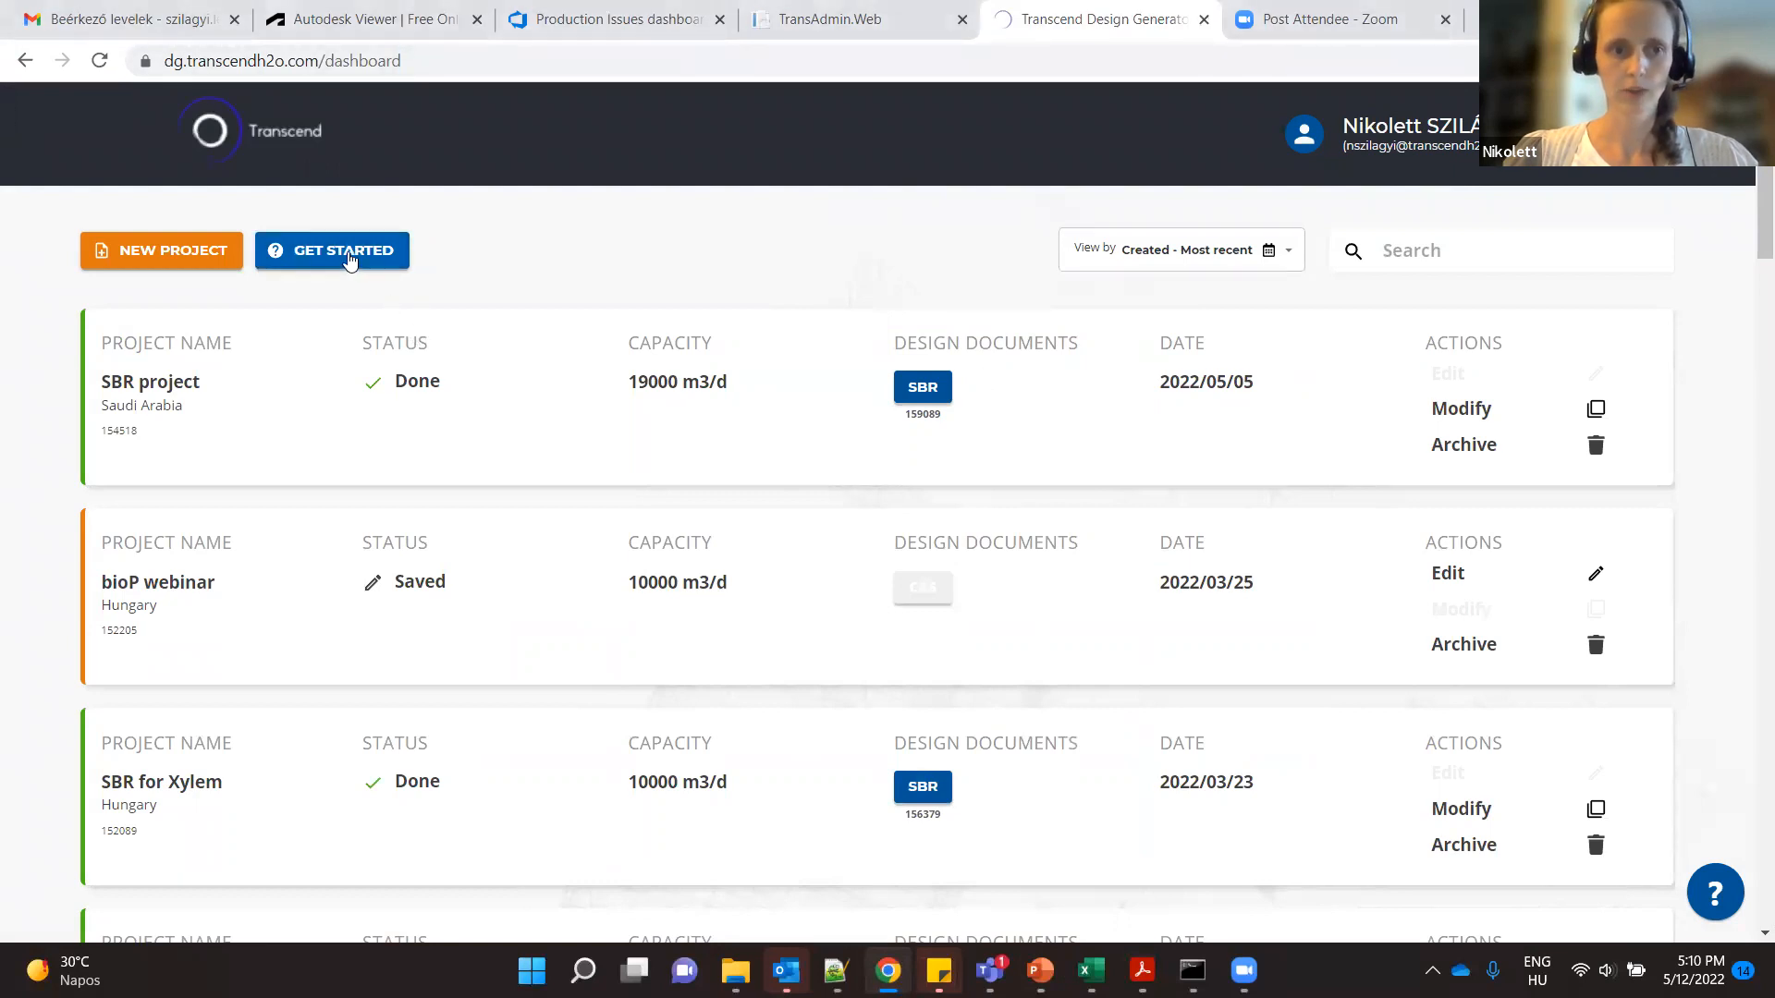
# - Start a new project and enter "utility name" as the asset owner / utility name
pyautogui.click(348, 259)
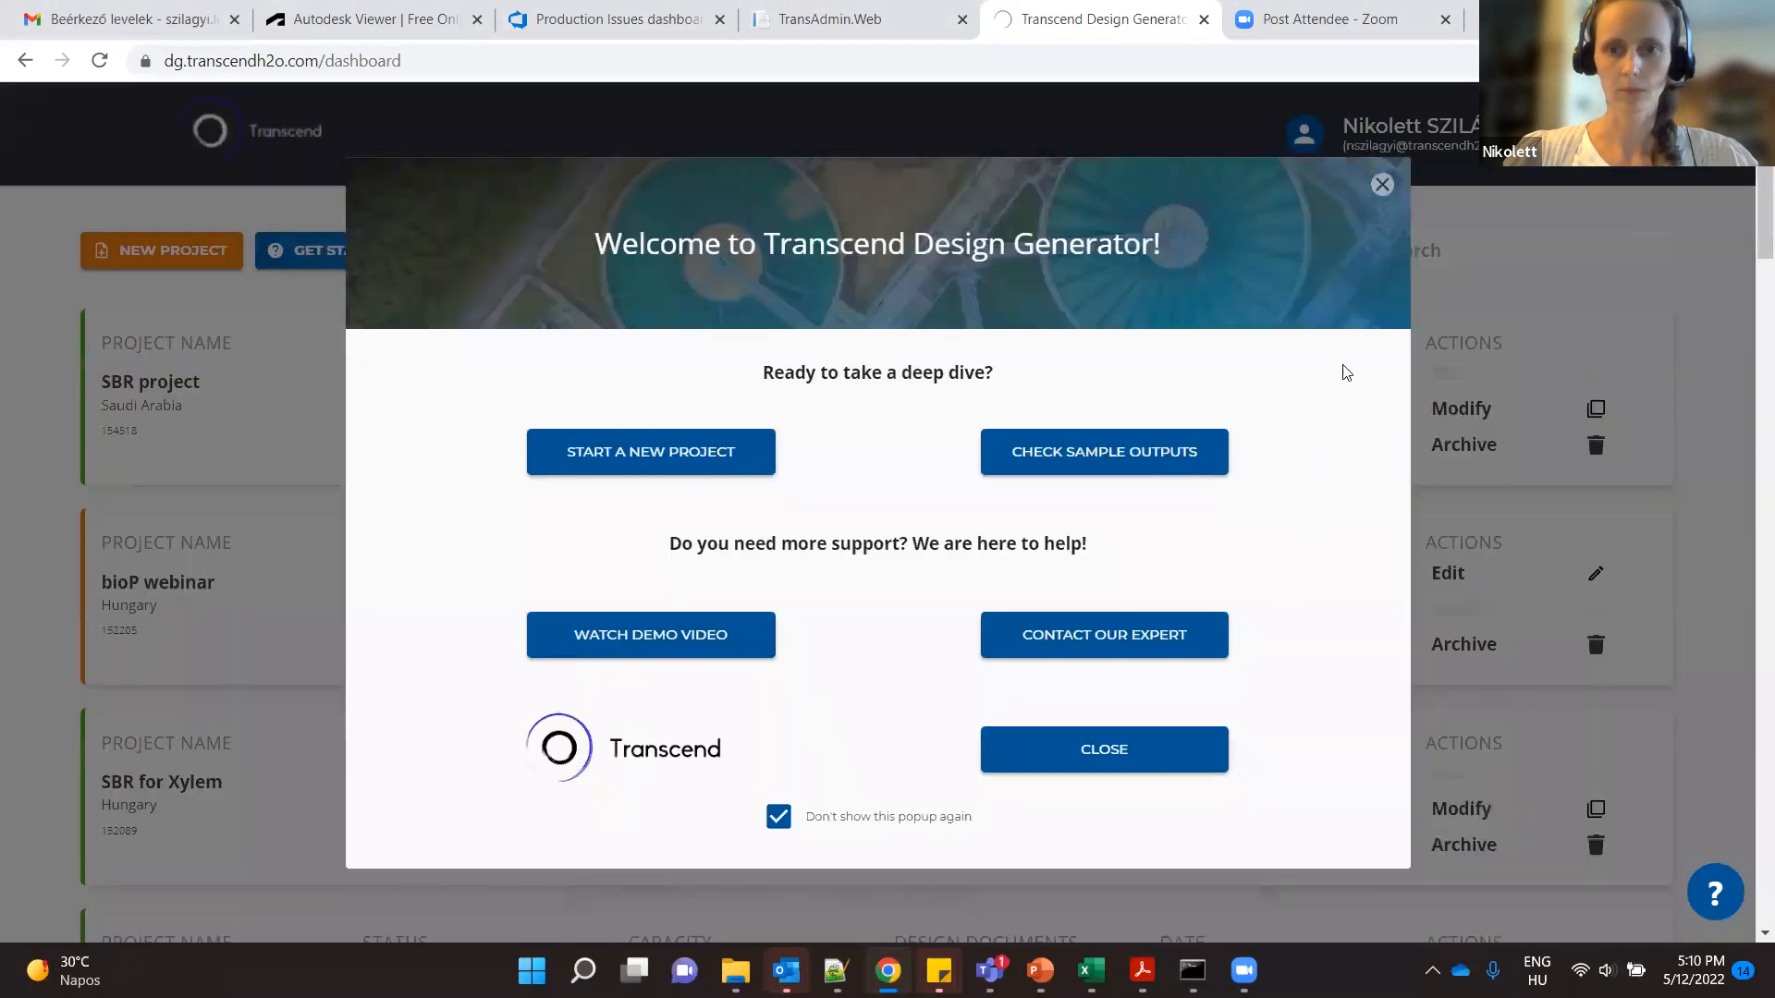
pyautogui.click(1381, 185)
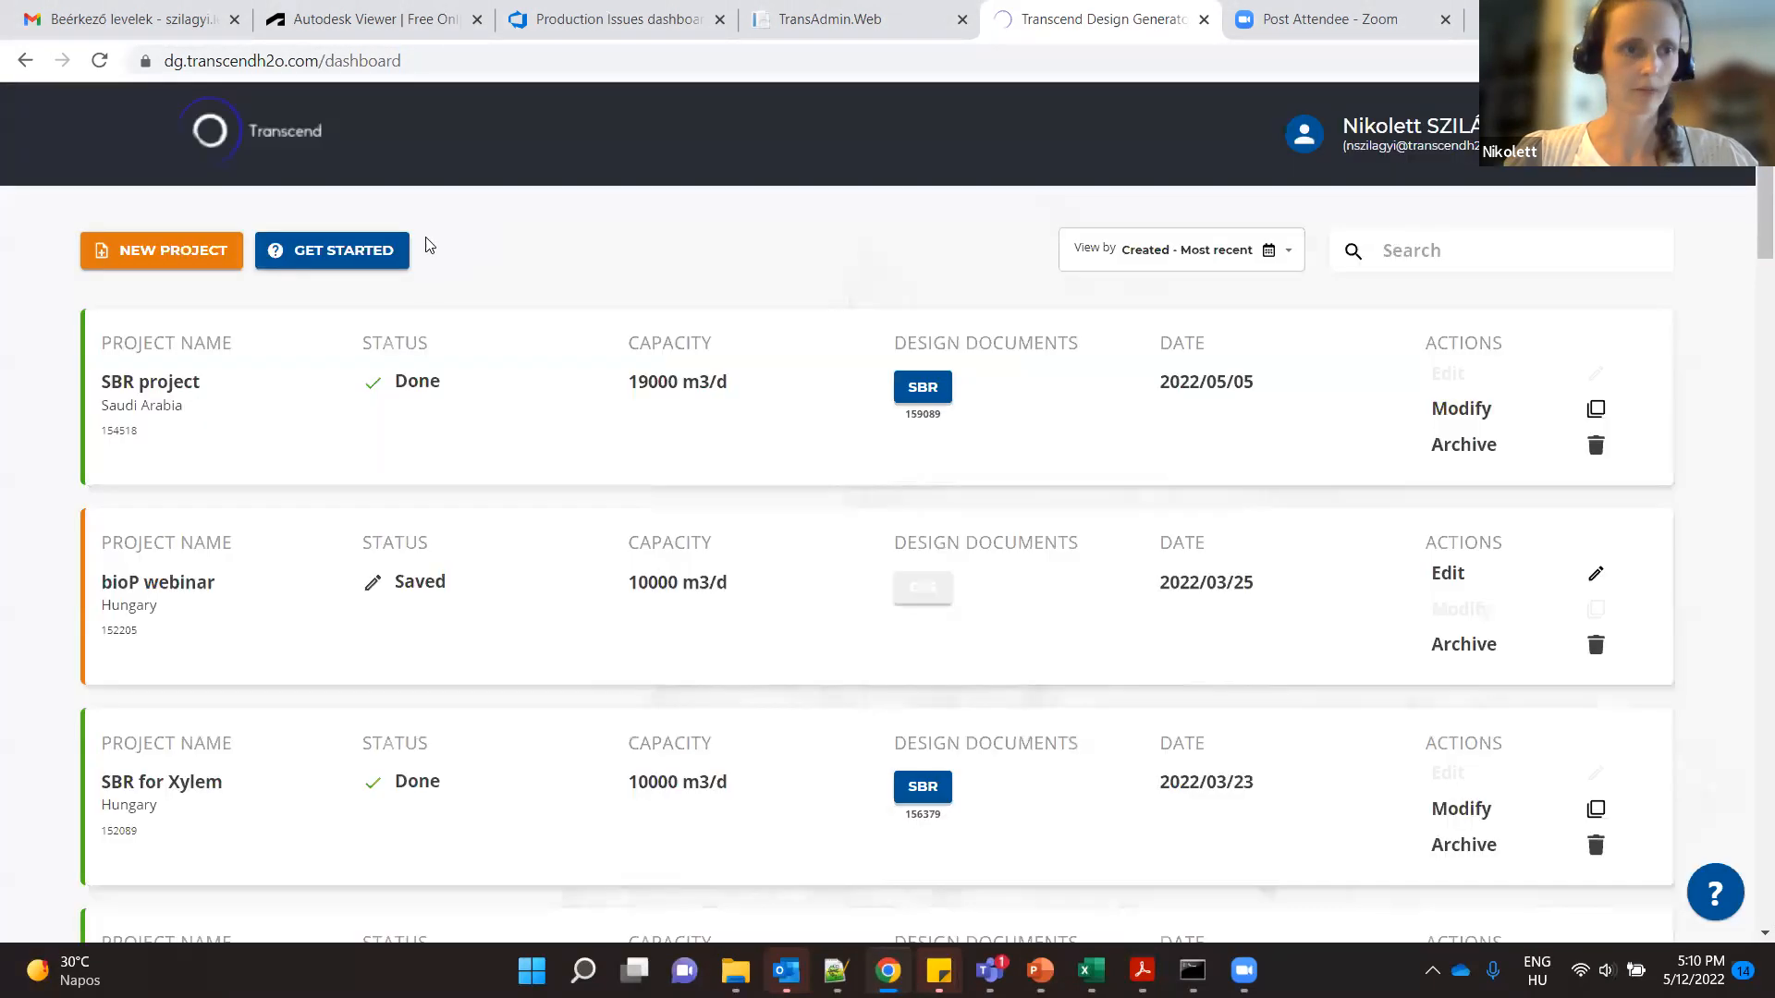
pyautogui.click(135, 255)
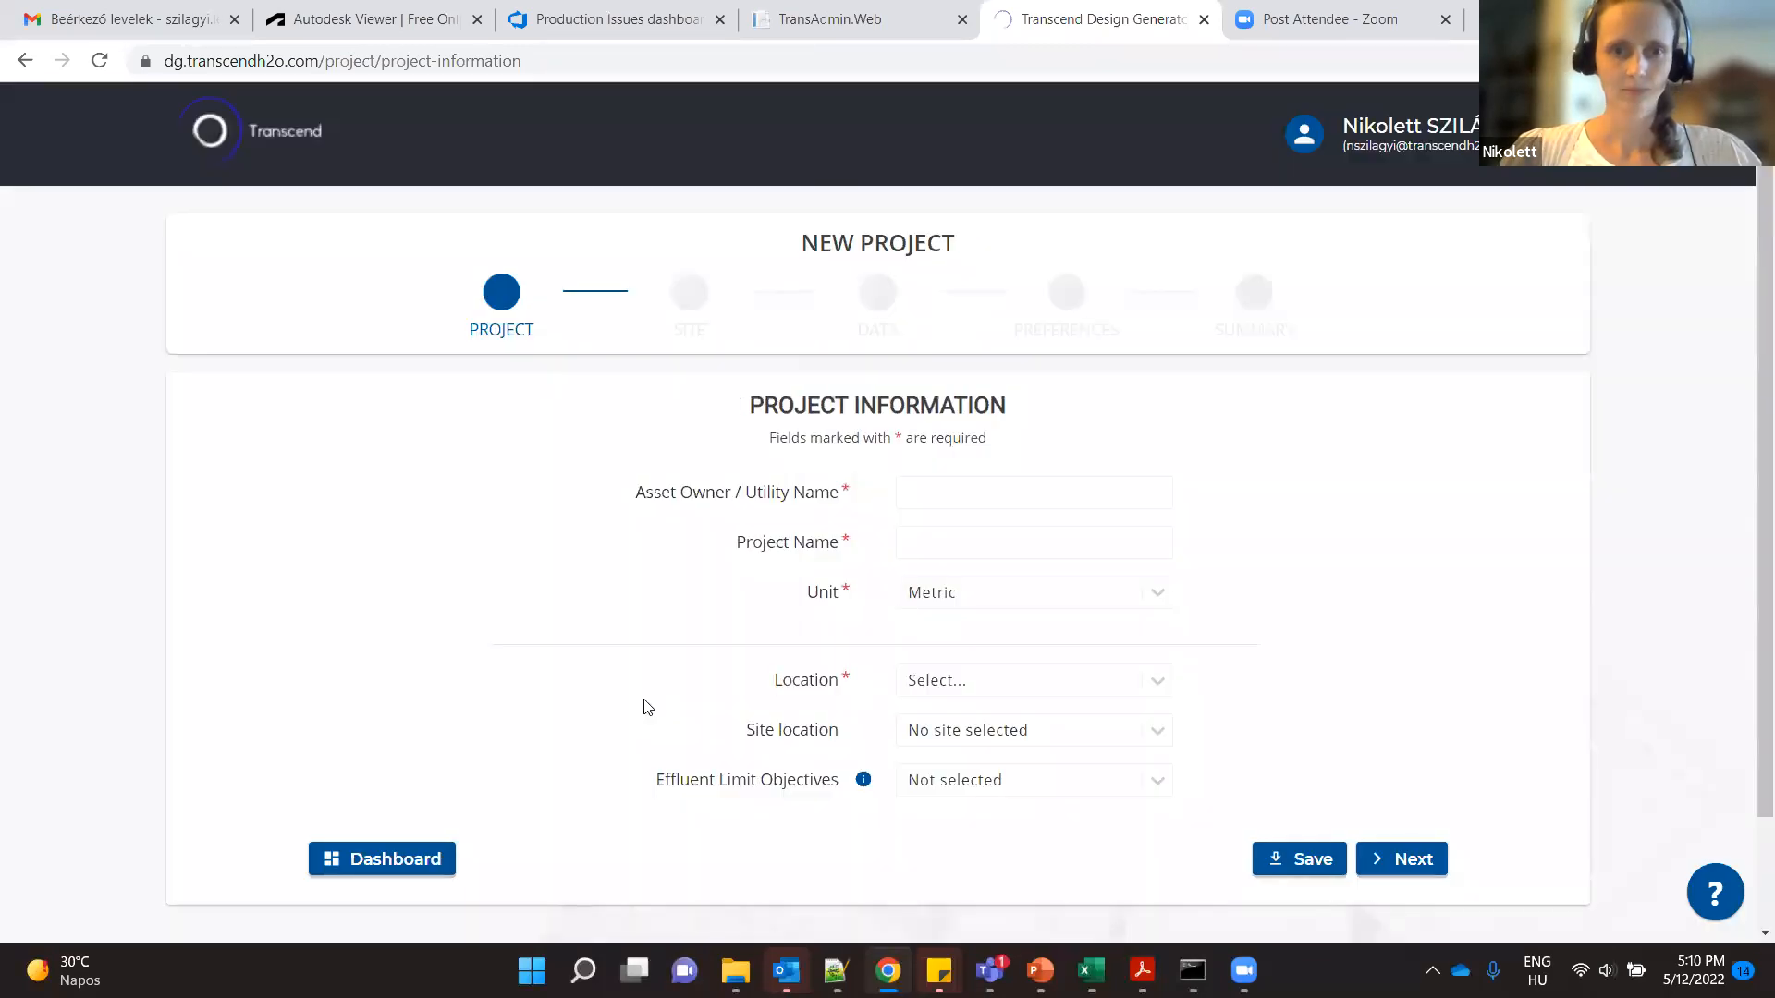
pyautogui.click(1063, 500)
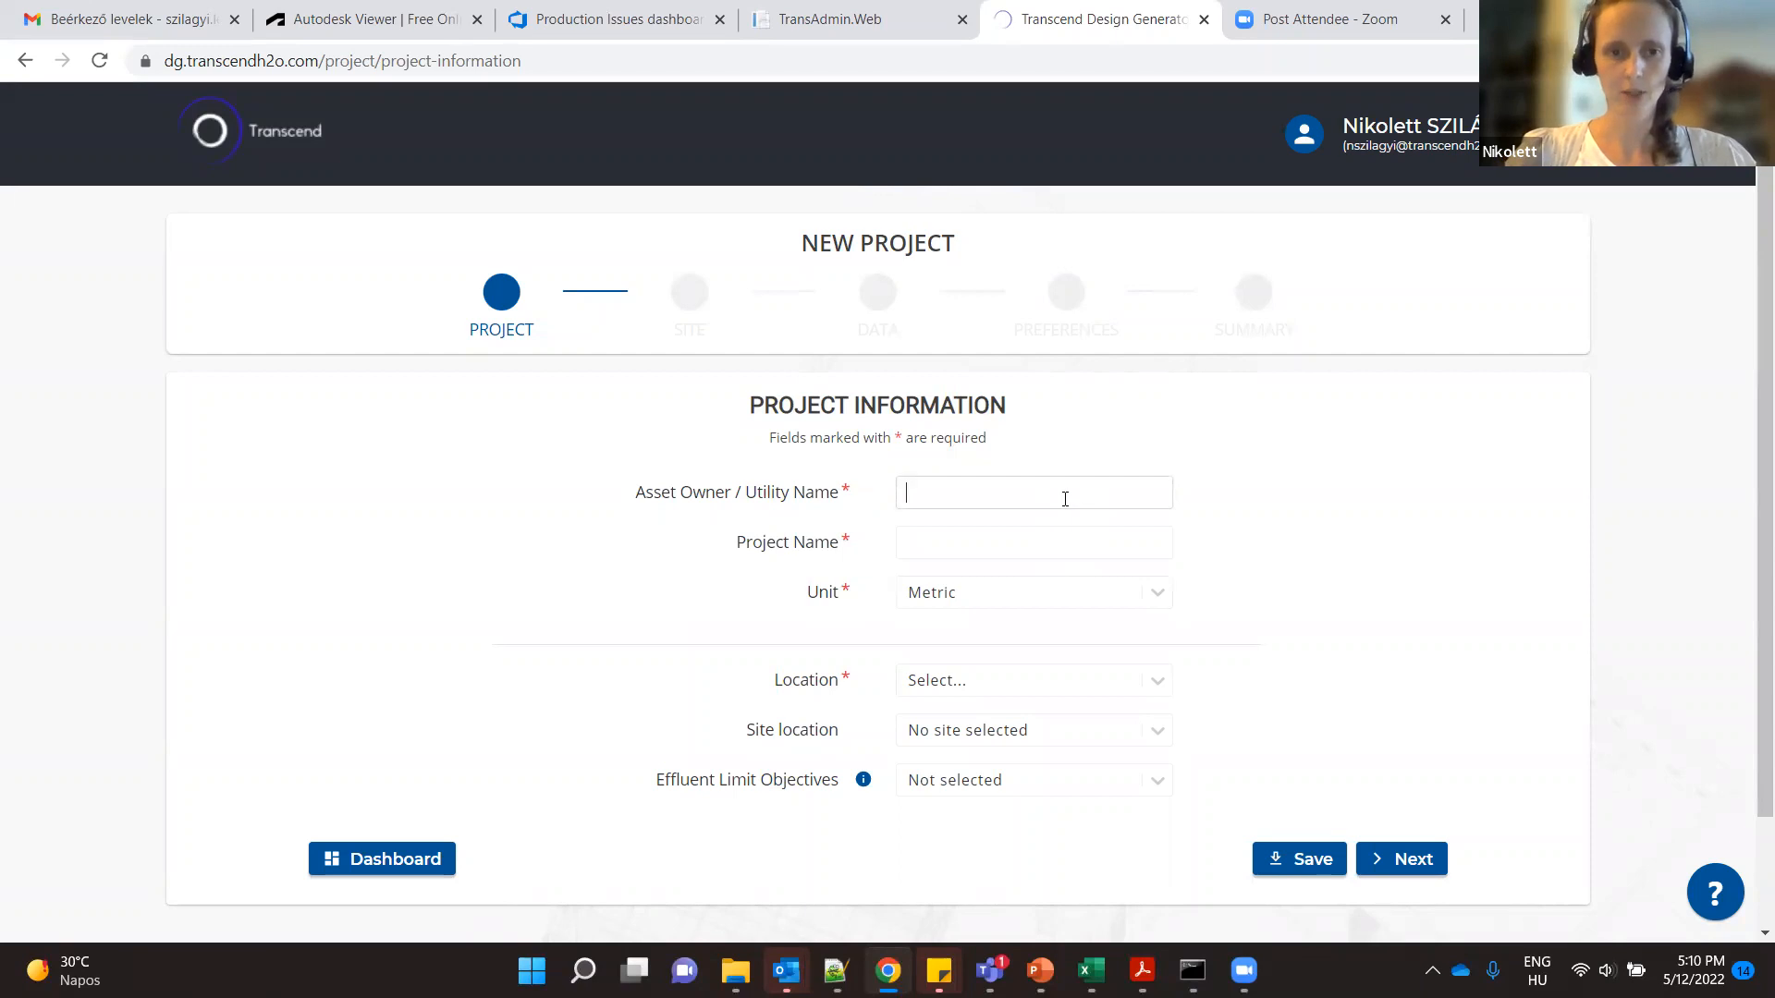
pyautogui.write('utility name')
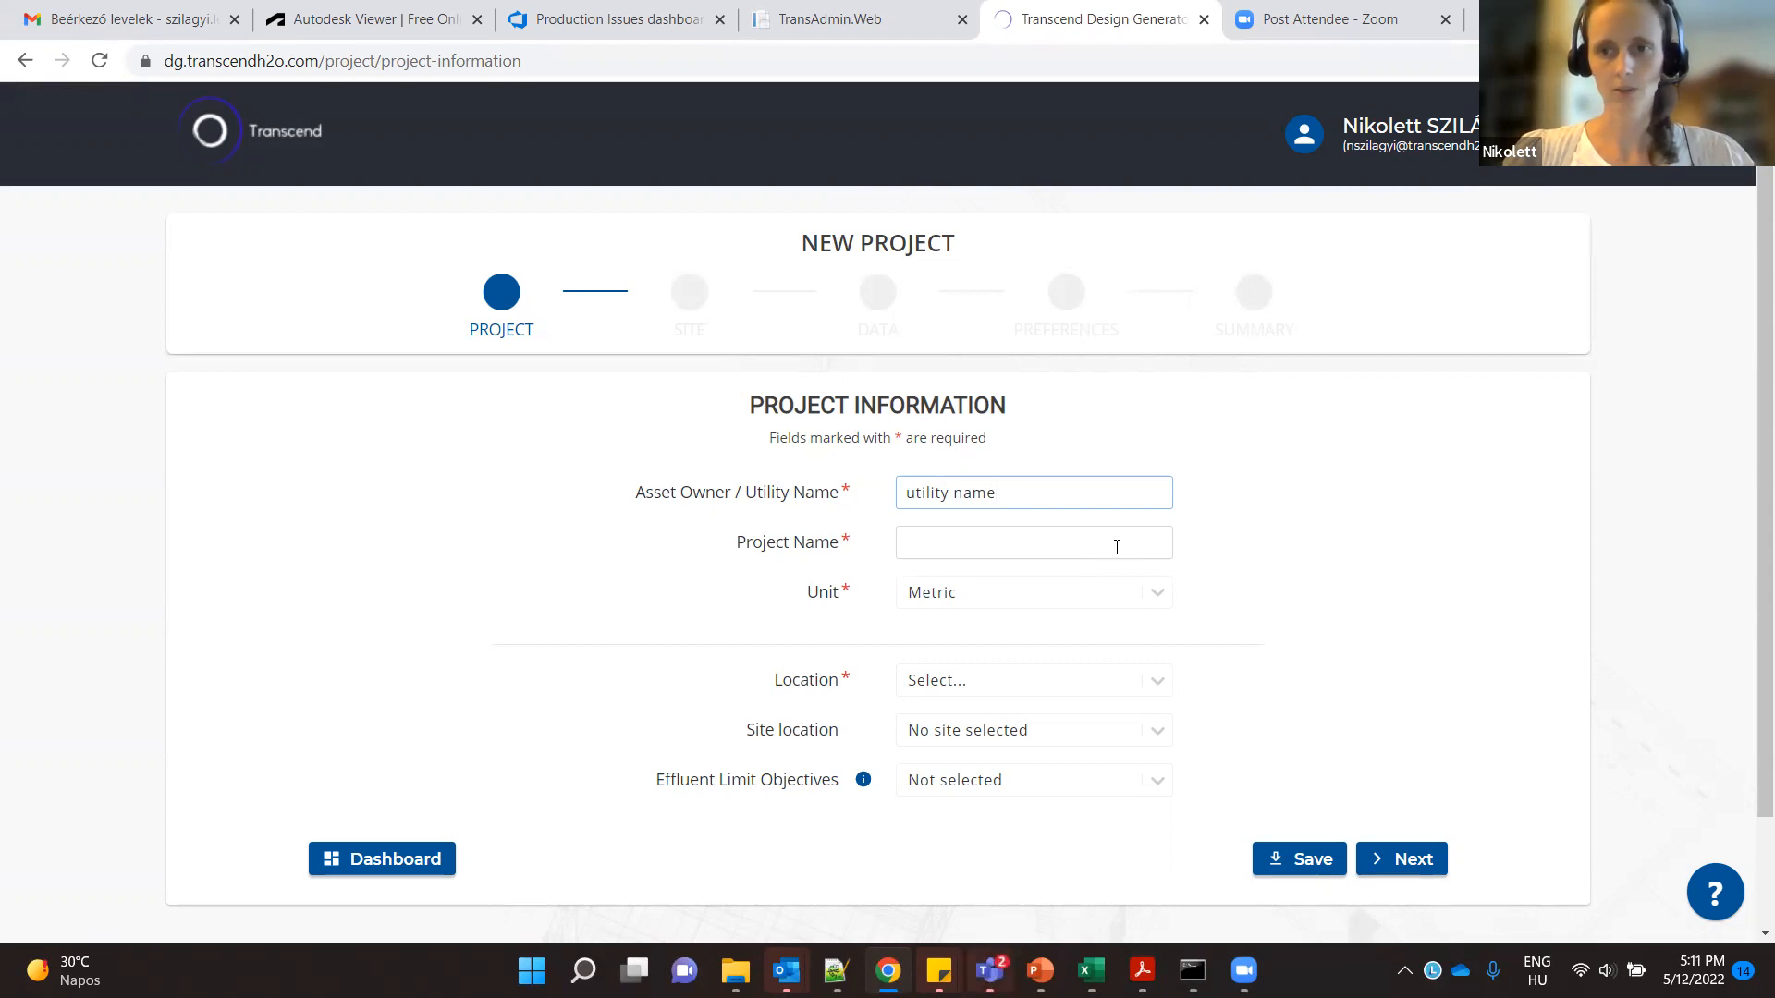
# - Name the project "SBR webinar" and choose Metric as its unit
pyautogui.click(1117, 547)
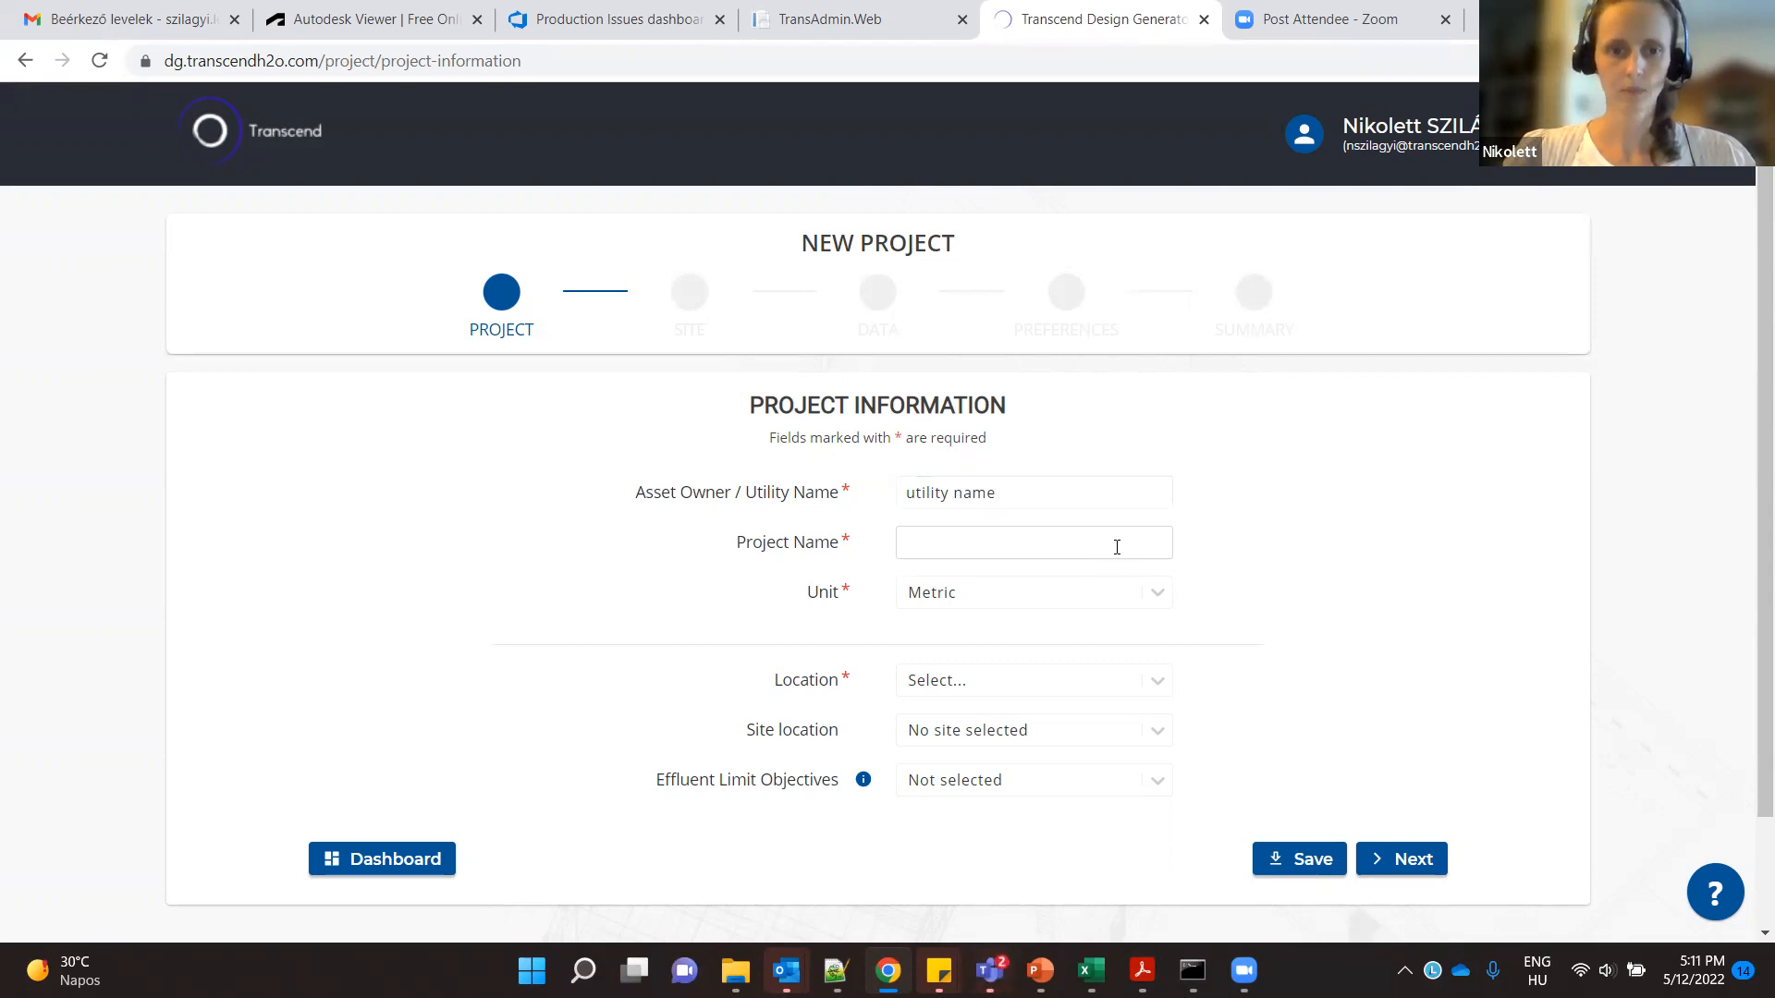
pyautogui.write('S')
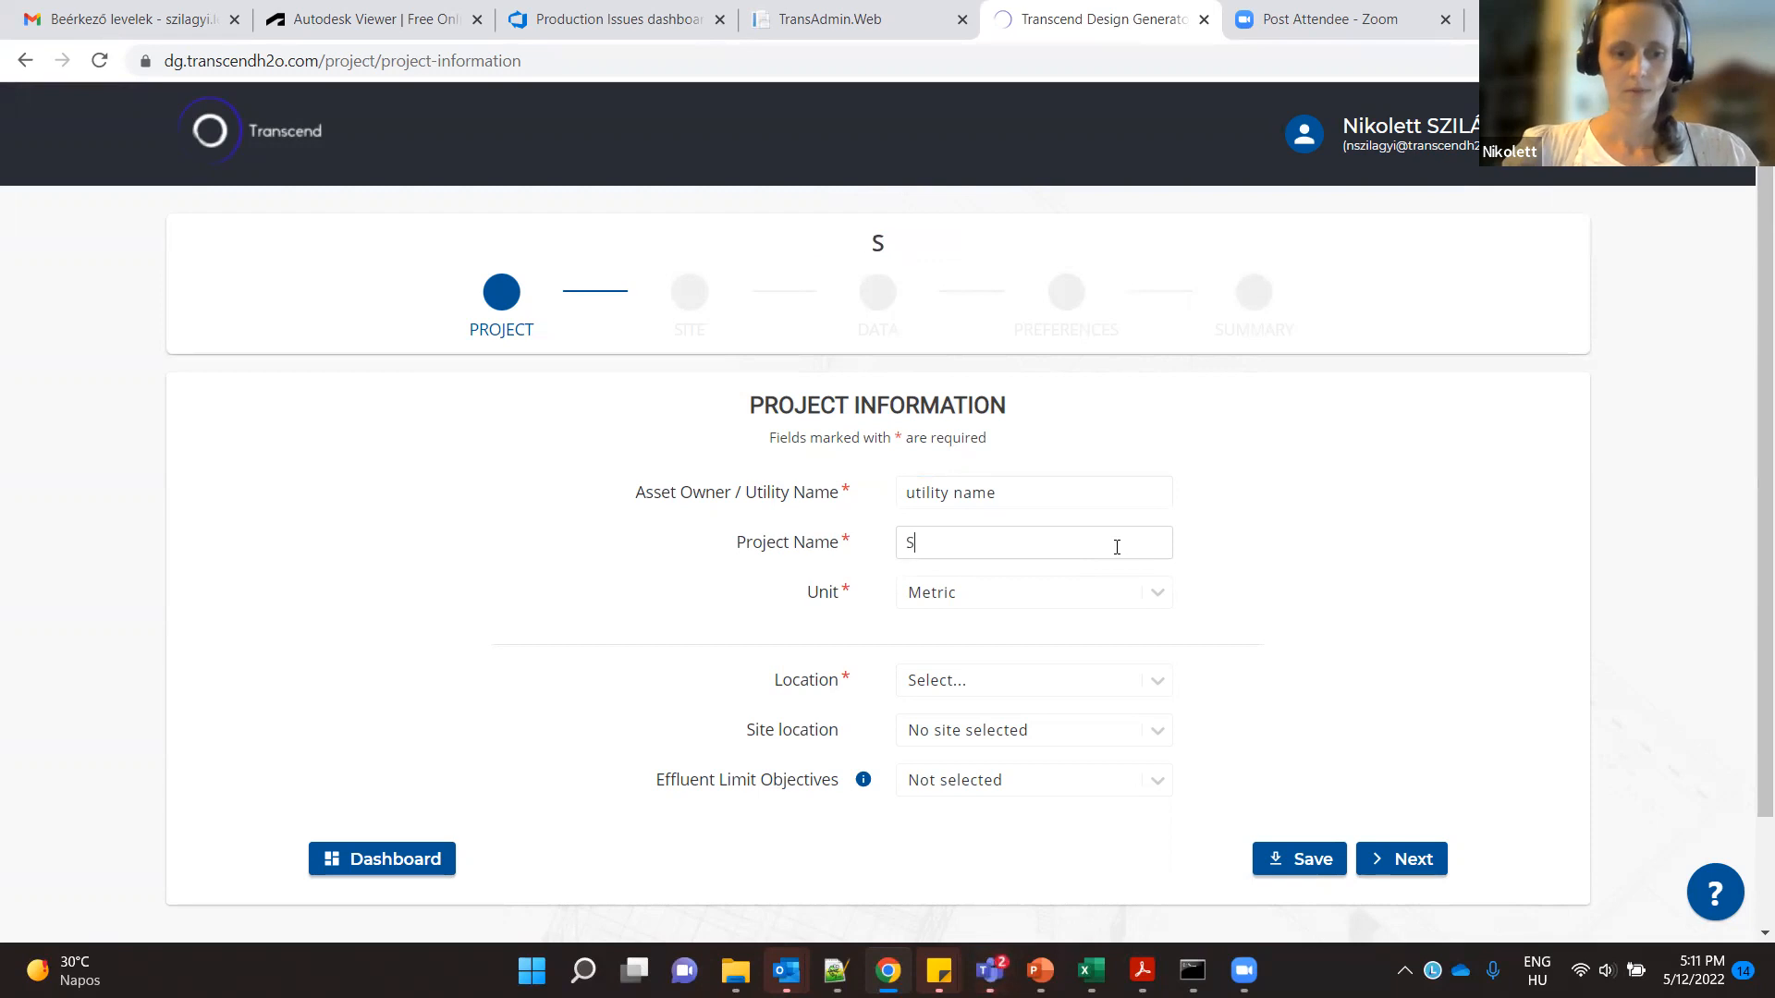
pyautogui.write('BR webina')
pyautogui.press('BackSpace')
pyautogui.write('nar')
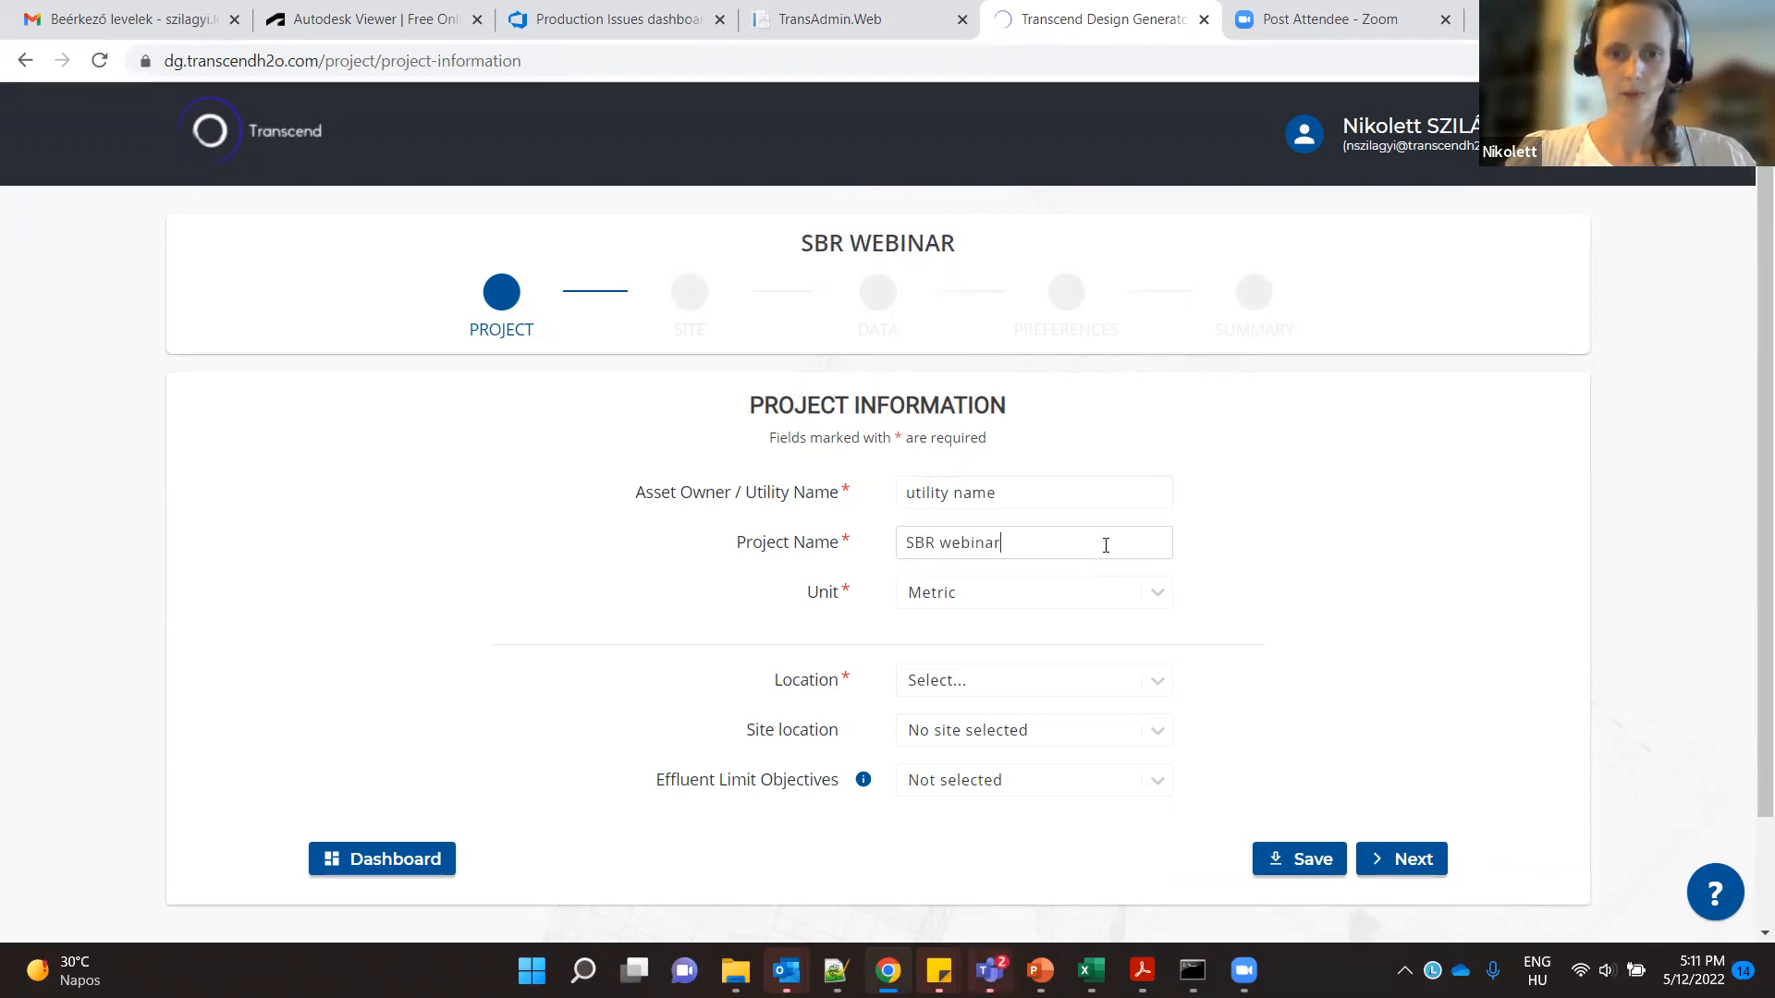
pyautogui.click(959, 600)
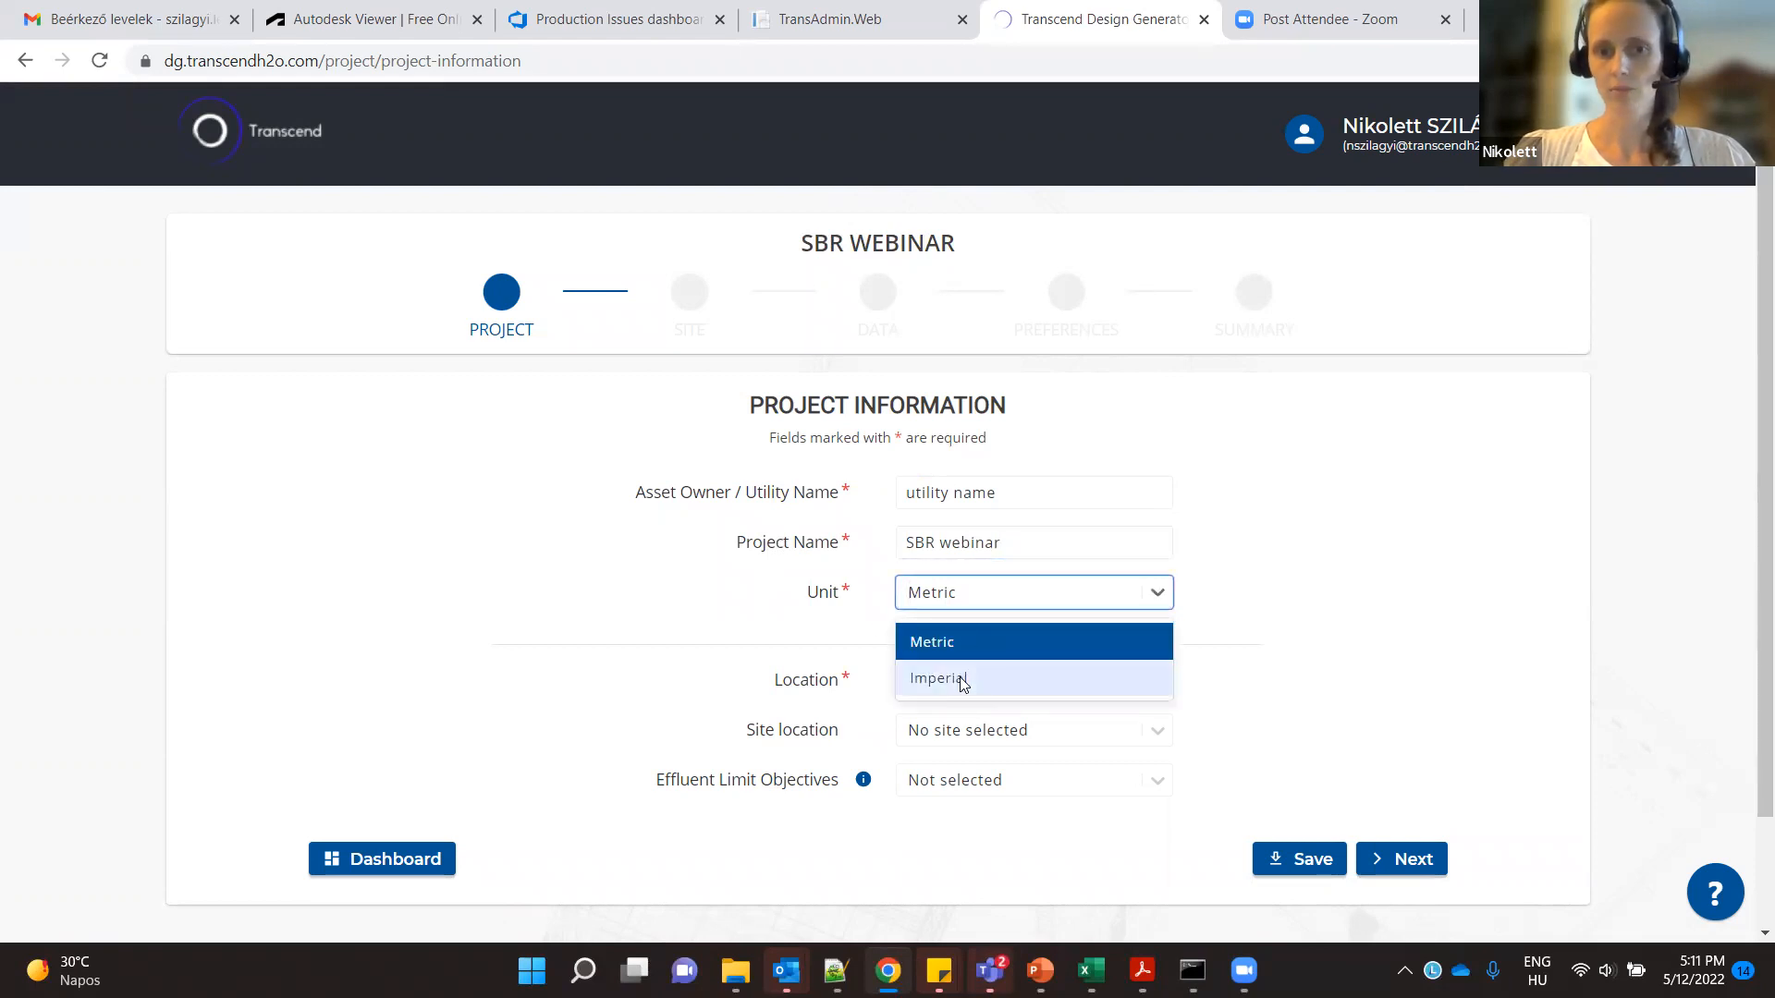
pyautogui.click(981, 640)
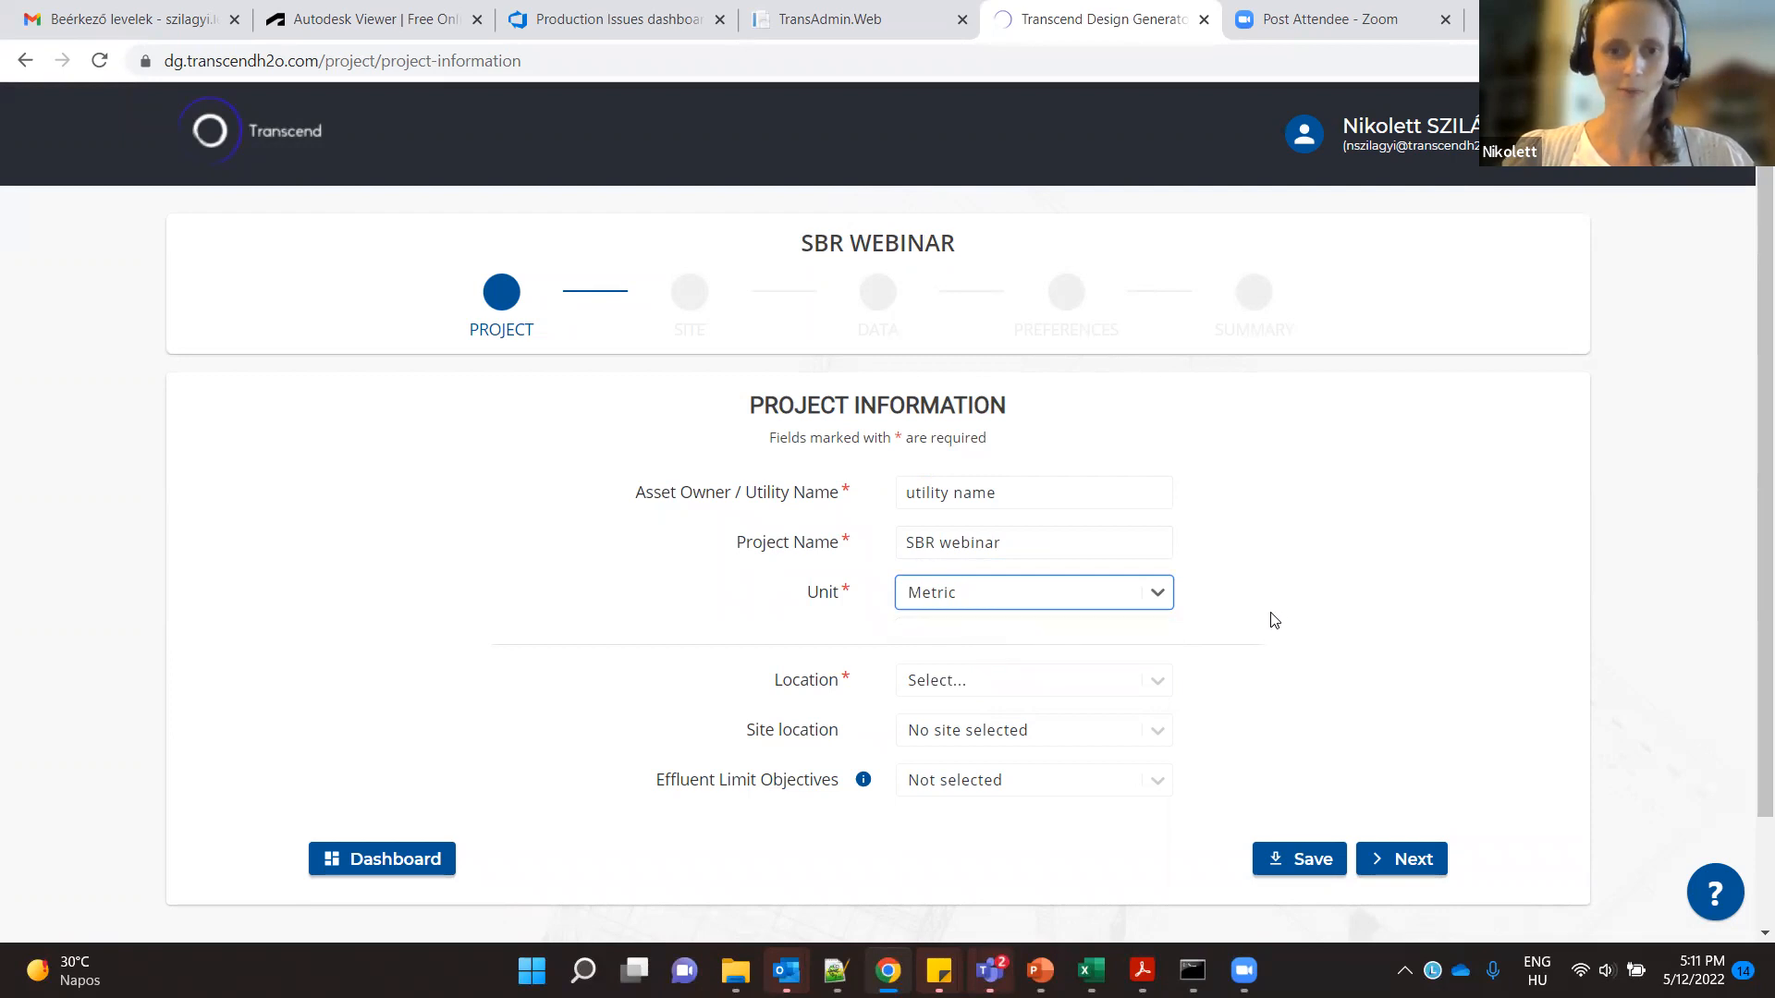
# - Set the project location to Hungary
pyautogui.click(1040, 681)
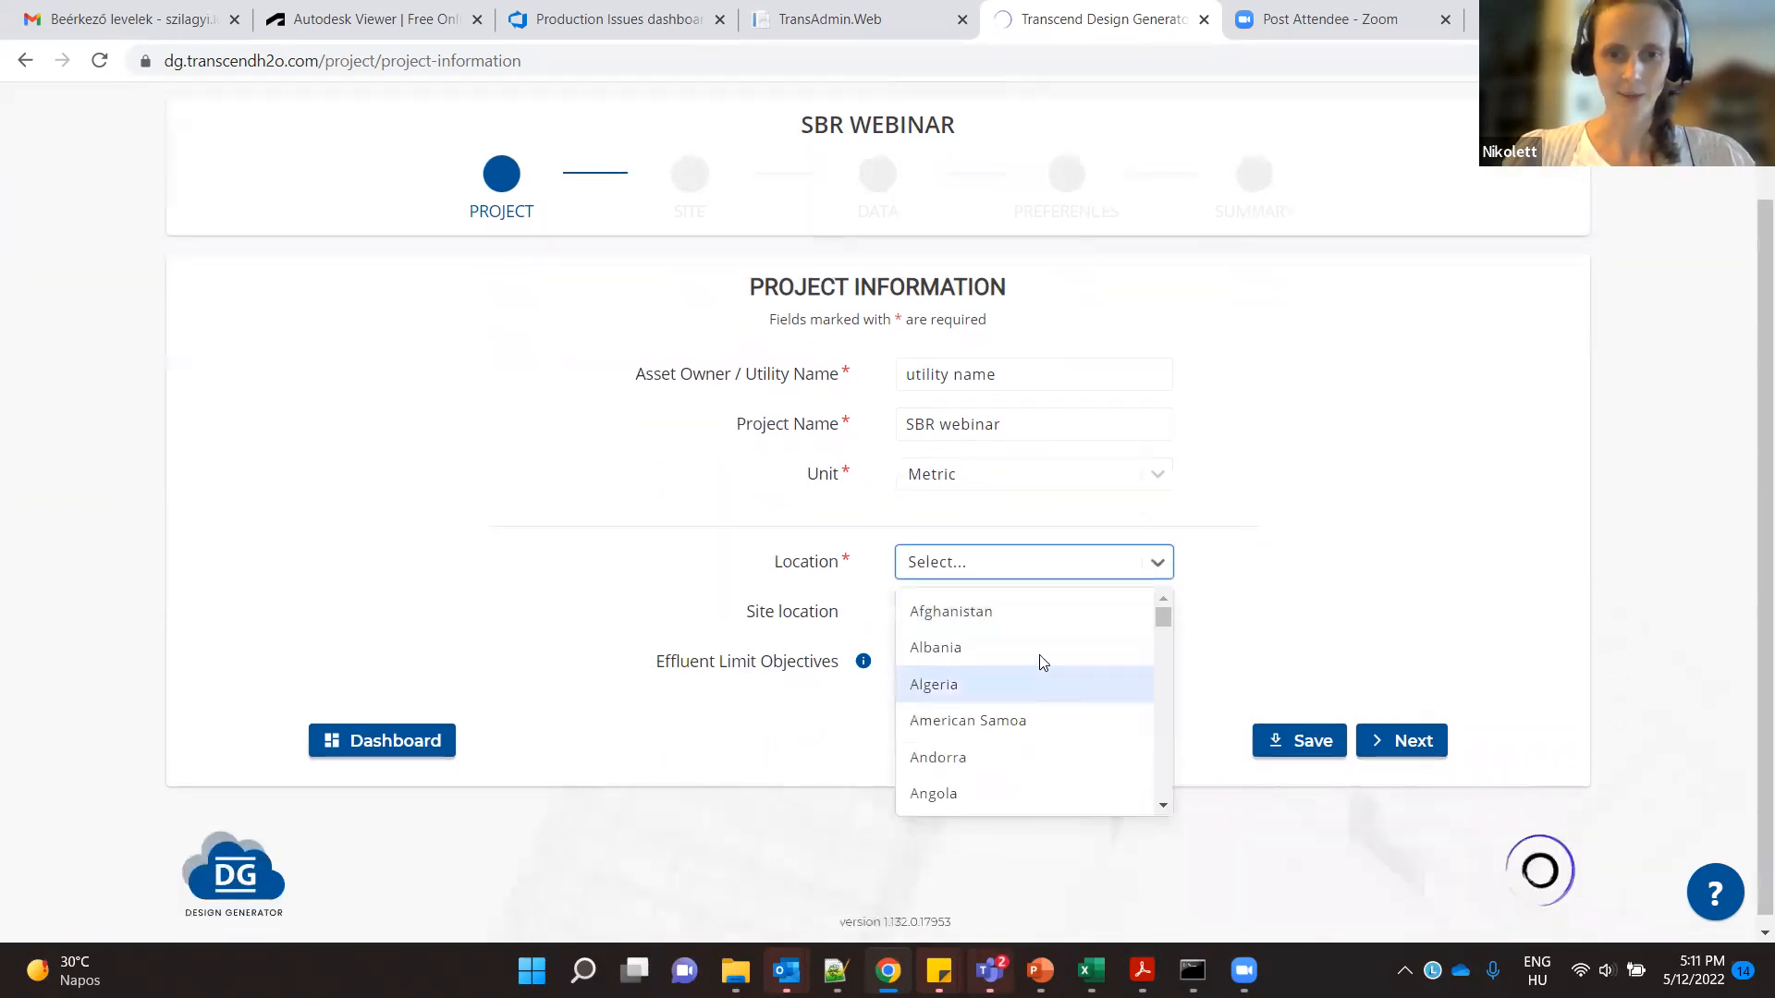
pyautogui.click(1037, 567)
pyautogui.write('hunag')
pyautogui.press('BackSpace')
pyautogui.press('BackSpace')
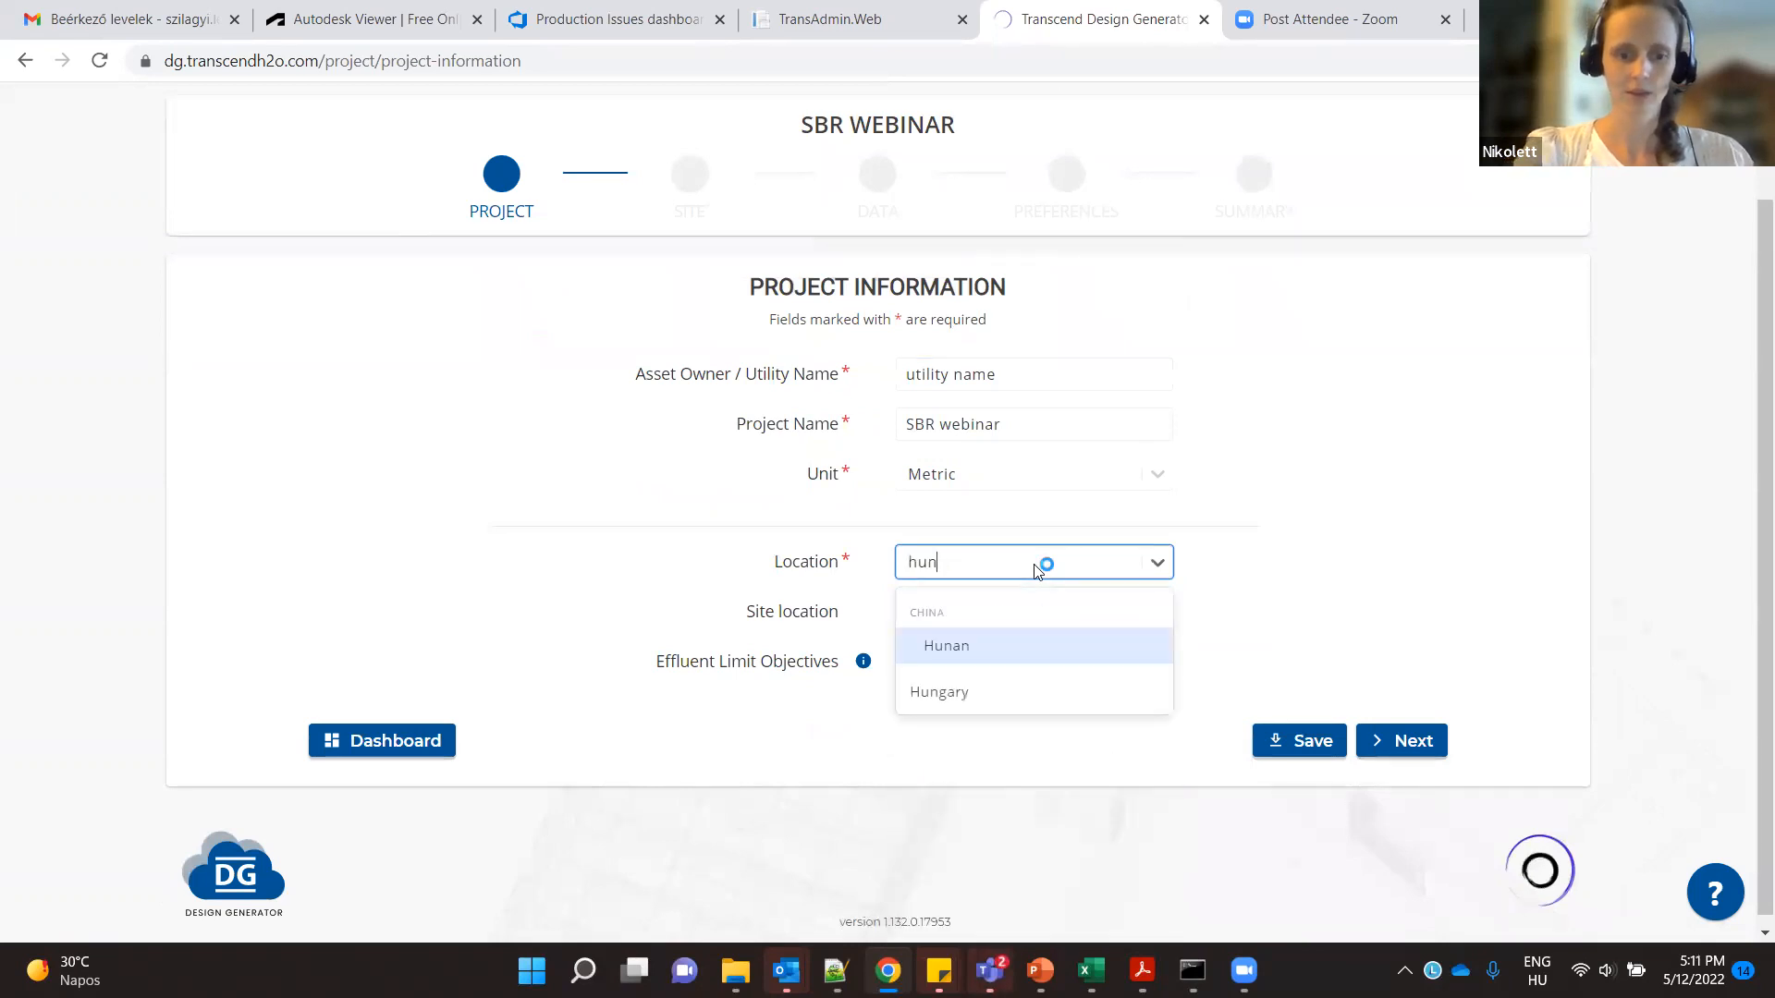
pyautogui.write('ga')
pyautogui.click(976, 599)
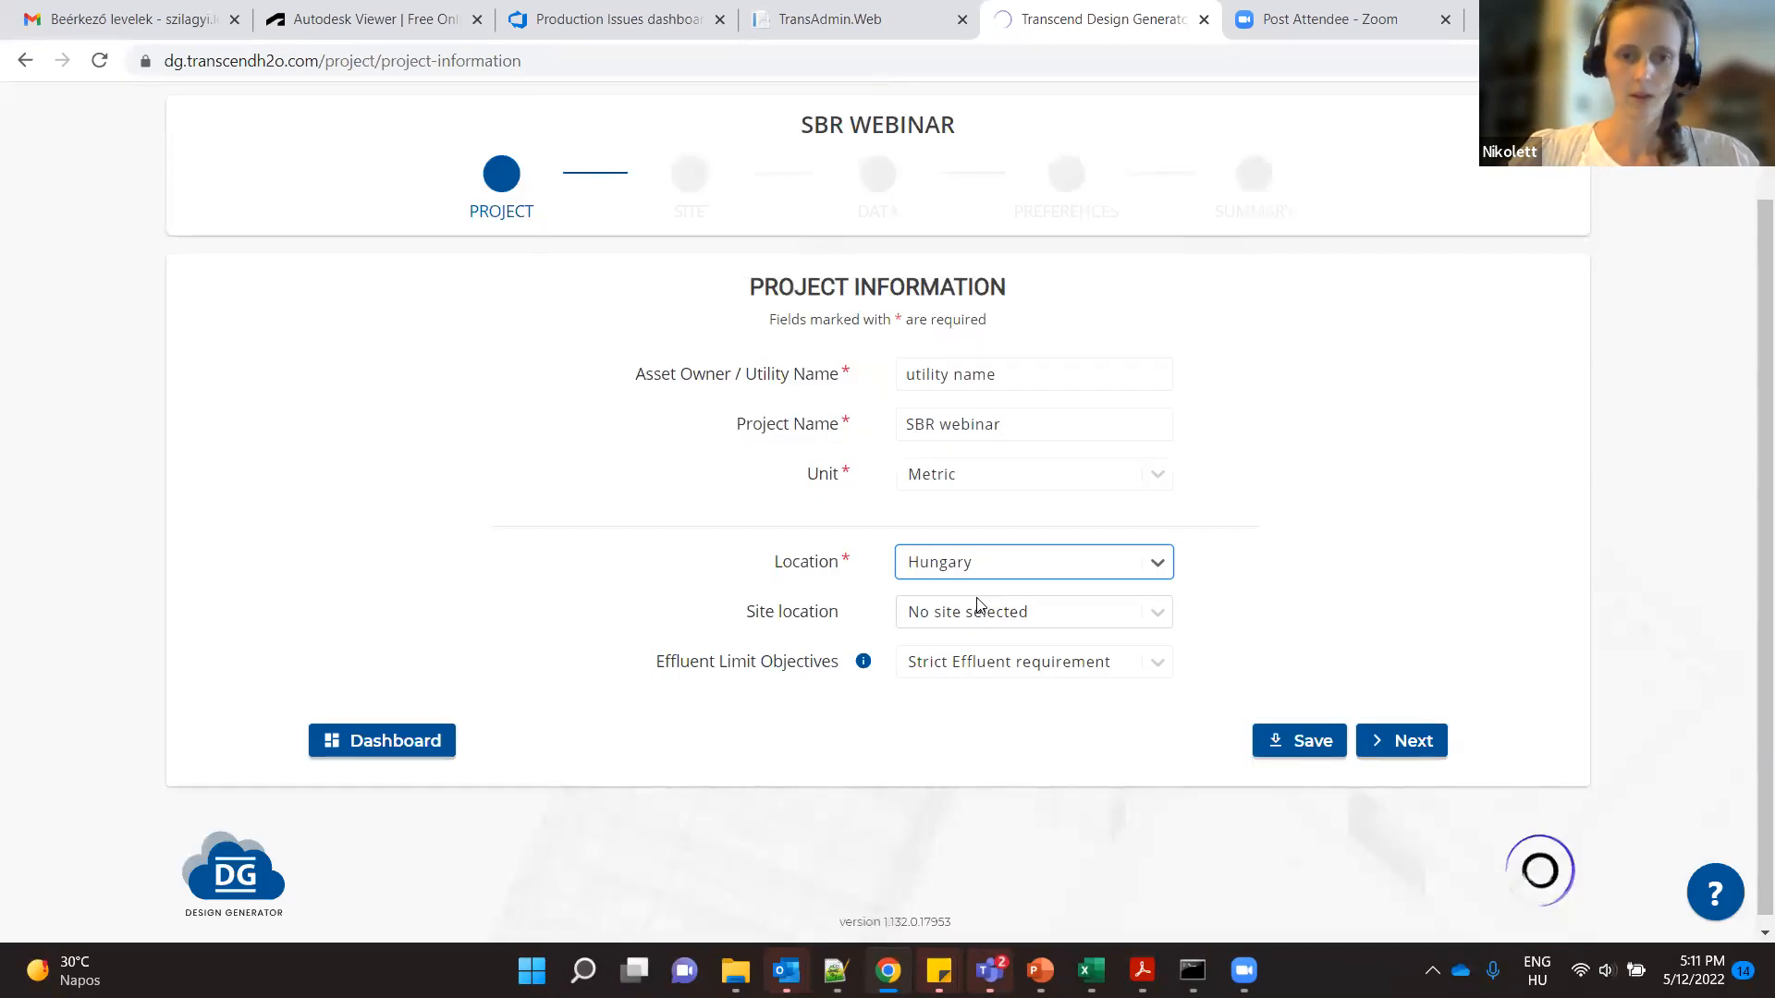
# - Choose "No site selected" as the site location and continue to the flow data
pyautogui.click(1094, 614)
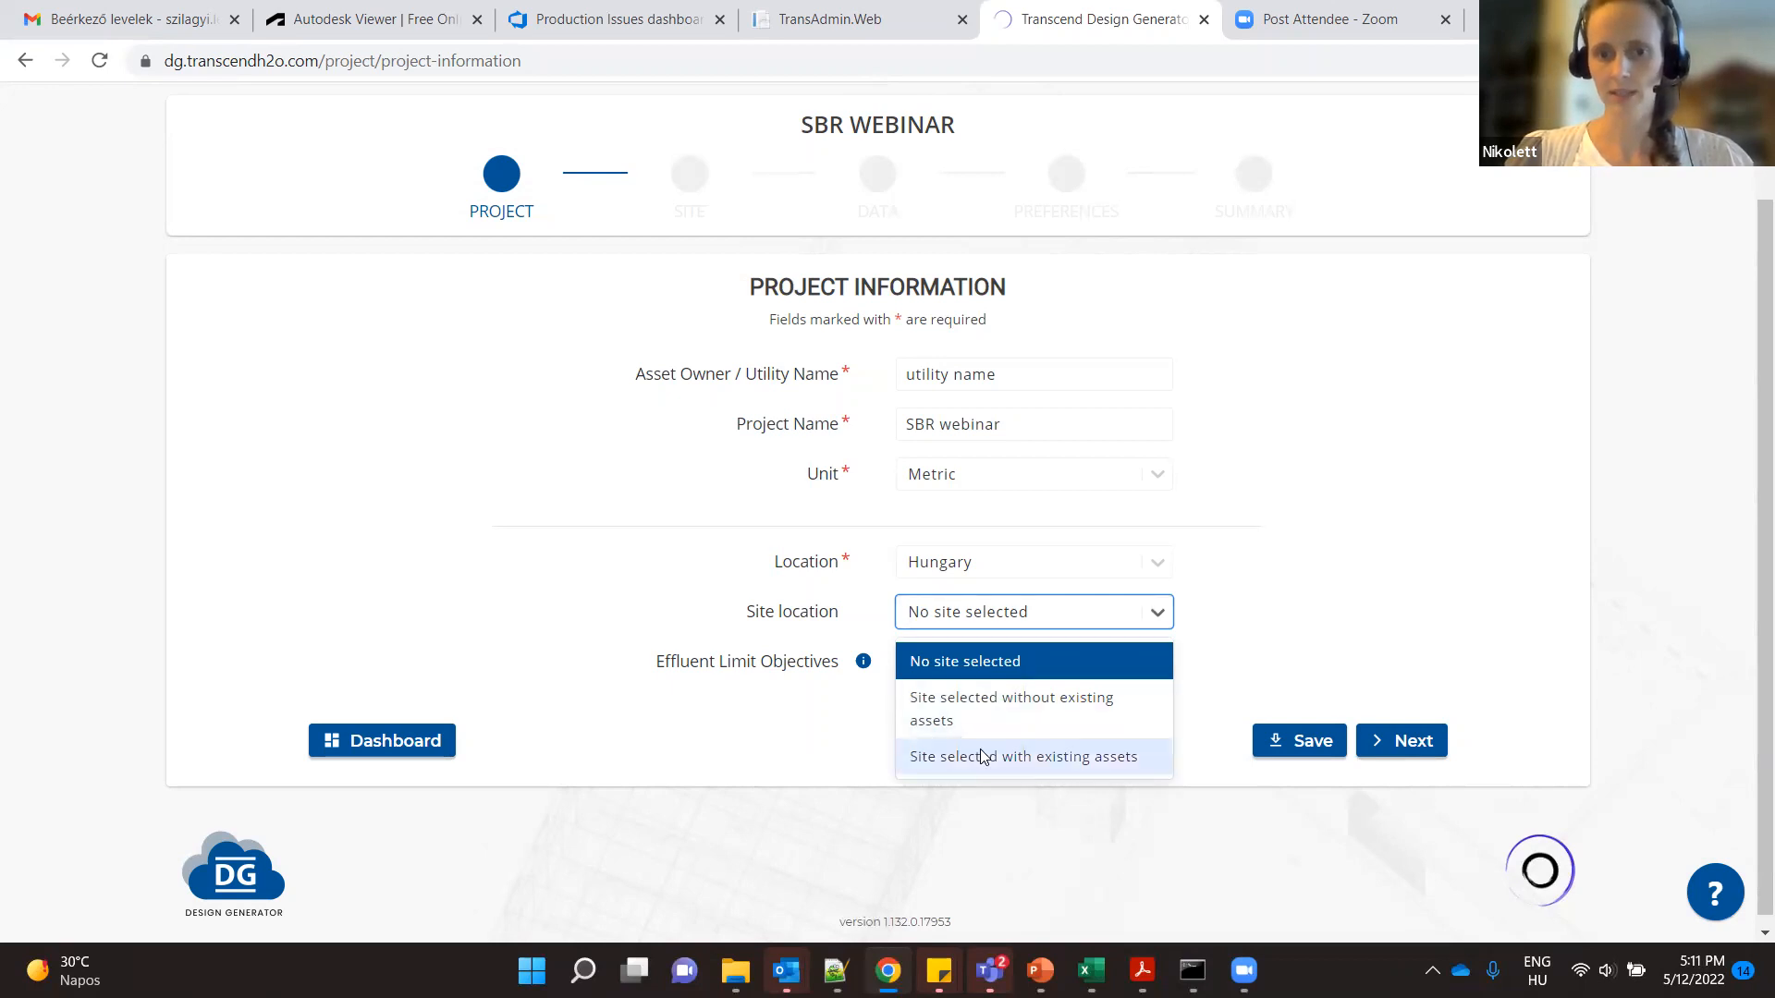
pyautogui.click(1010, 666)
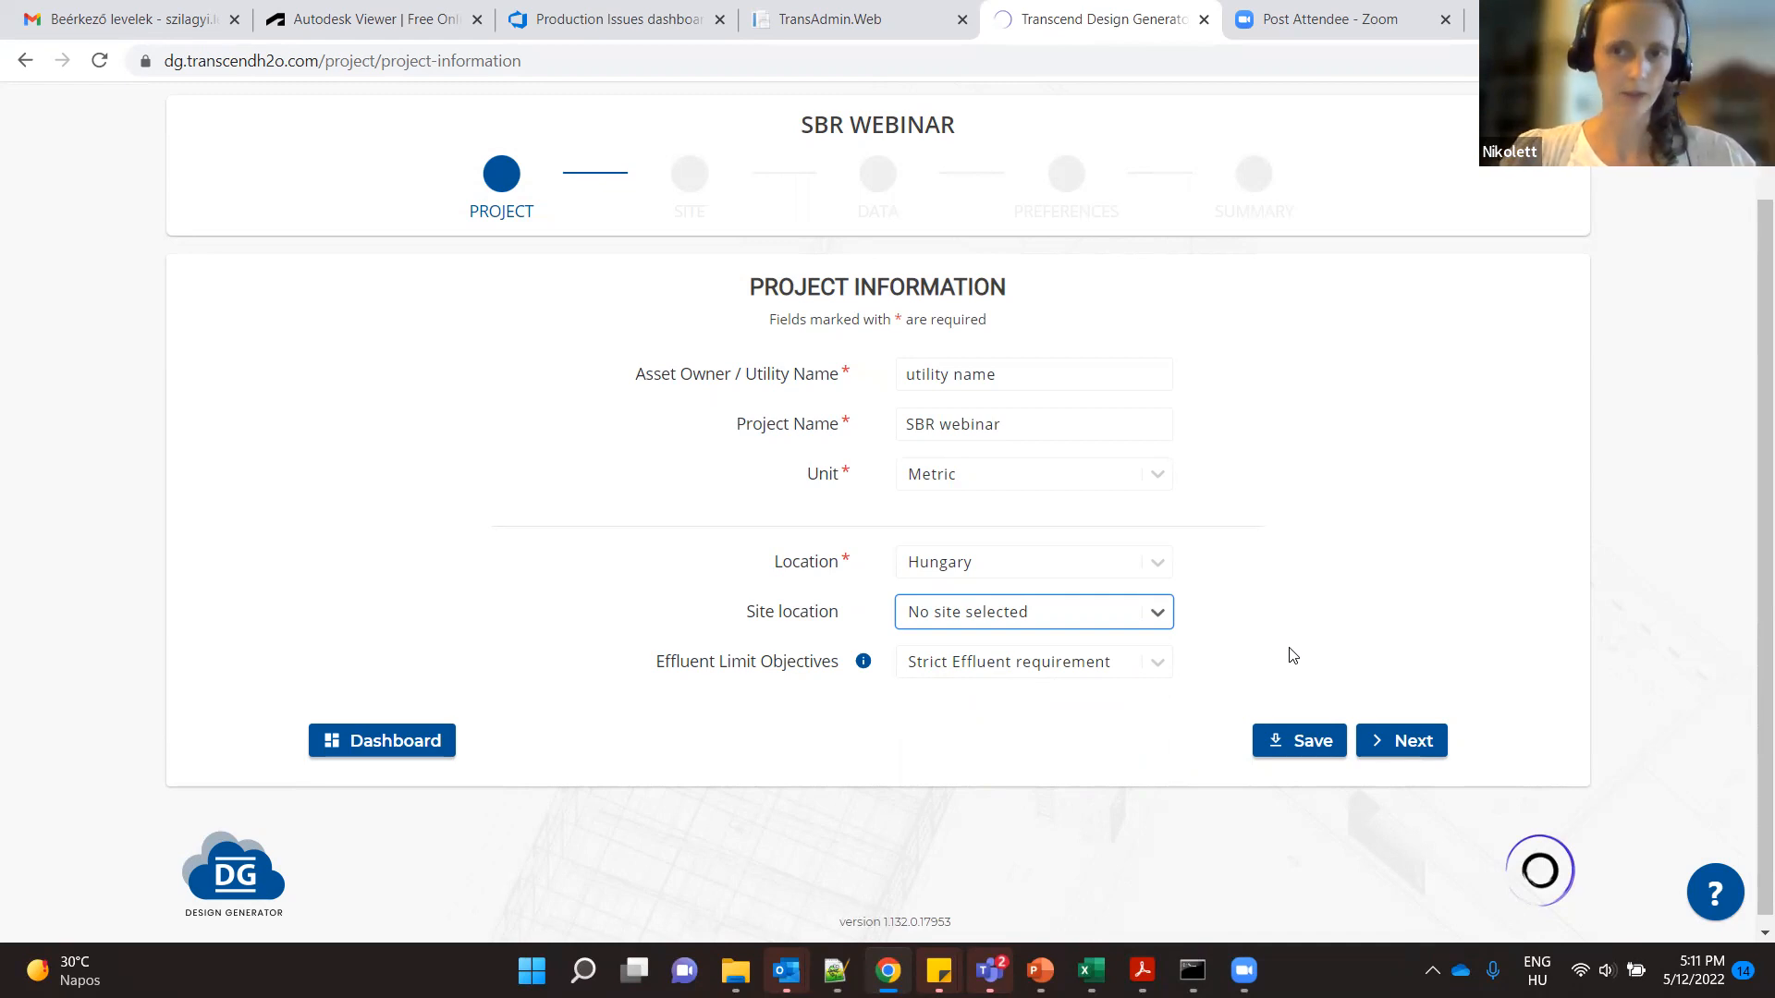
pyautogui.click(1398, 742)
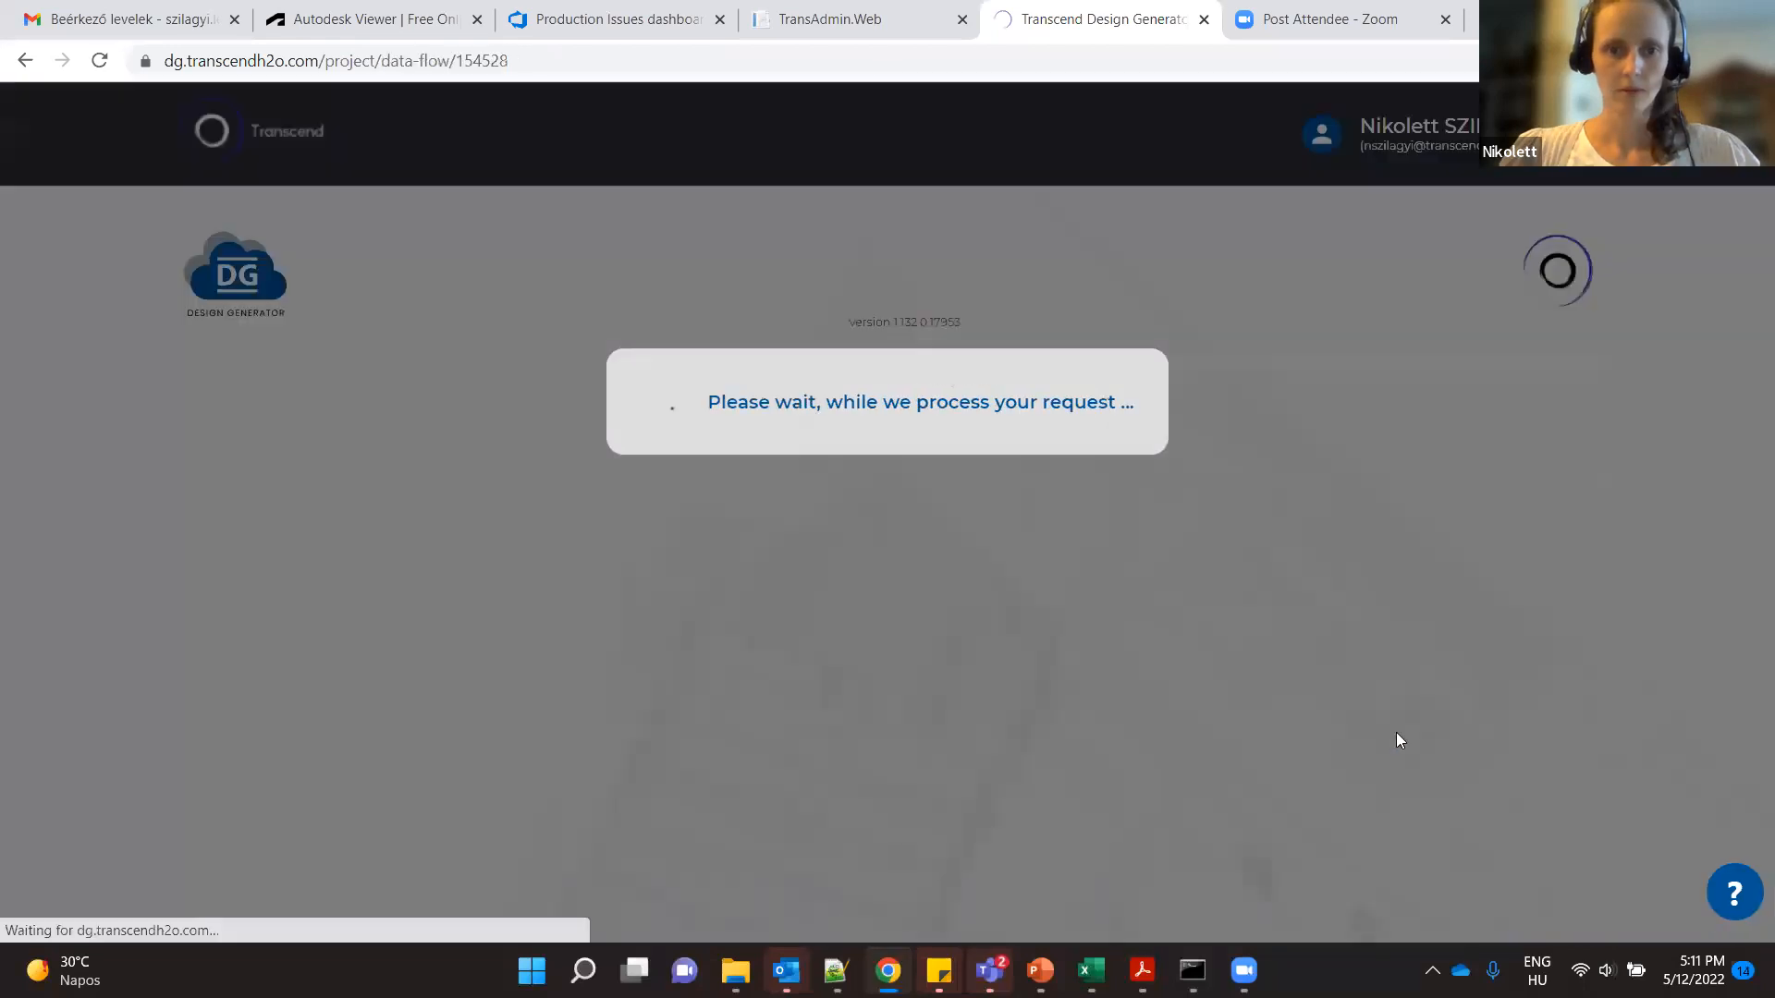
# - Apply the typical minimum design wastewater temperature of 12 °C and set the maximum to 22 °C
pyautogui.scroll(-2, 1401, 740)
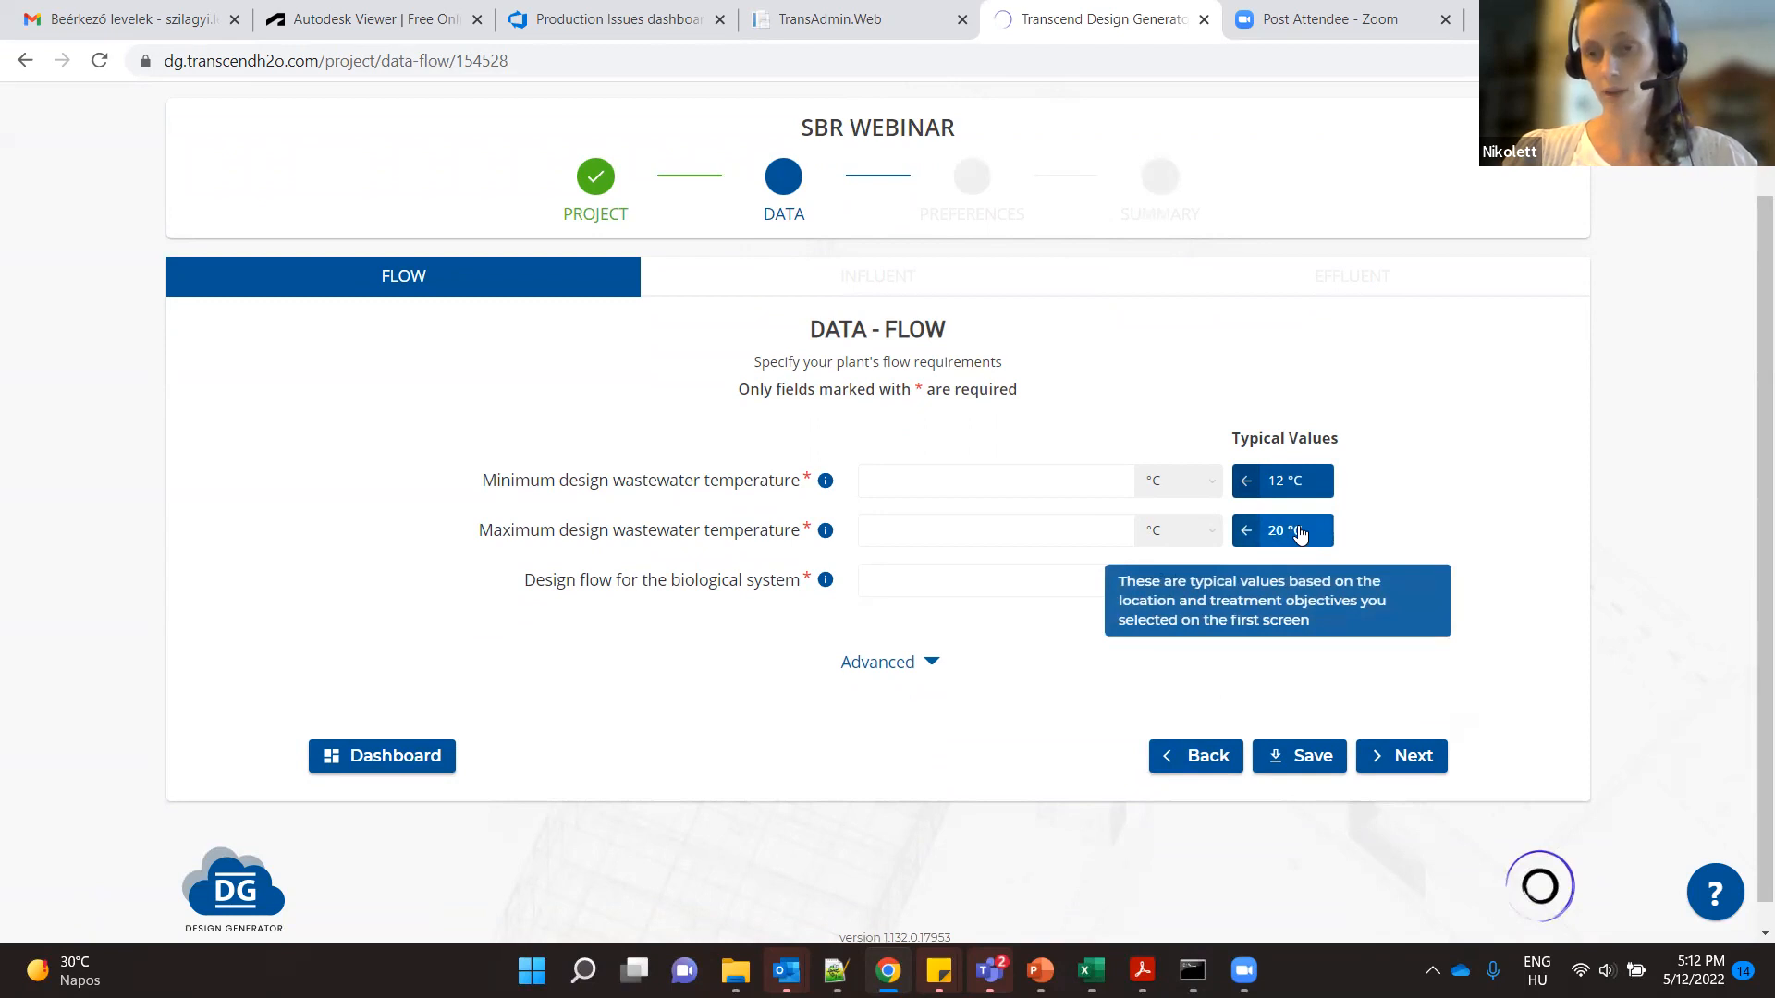
pyautogui.click(1280, 481)
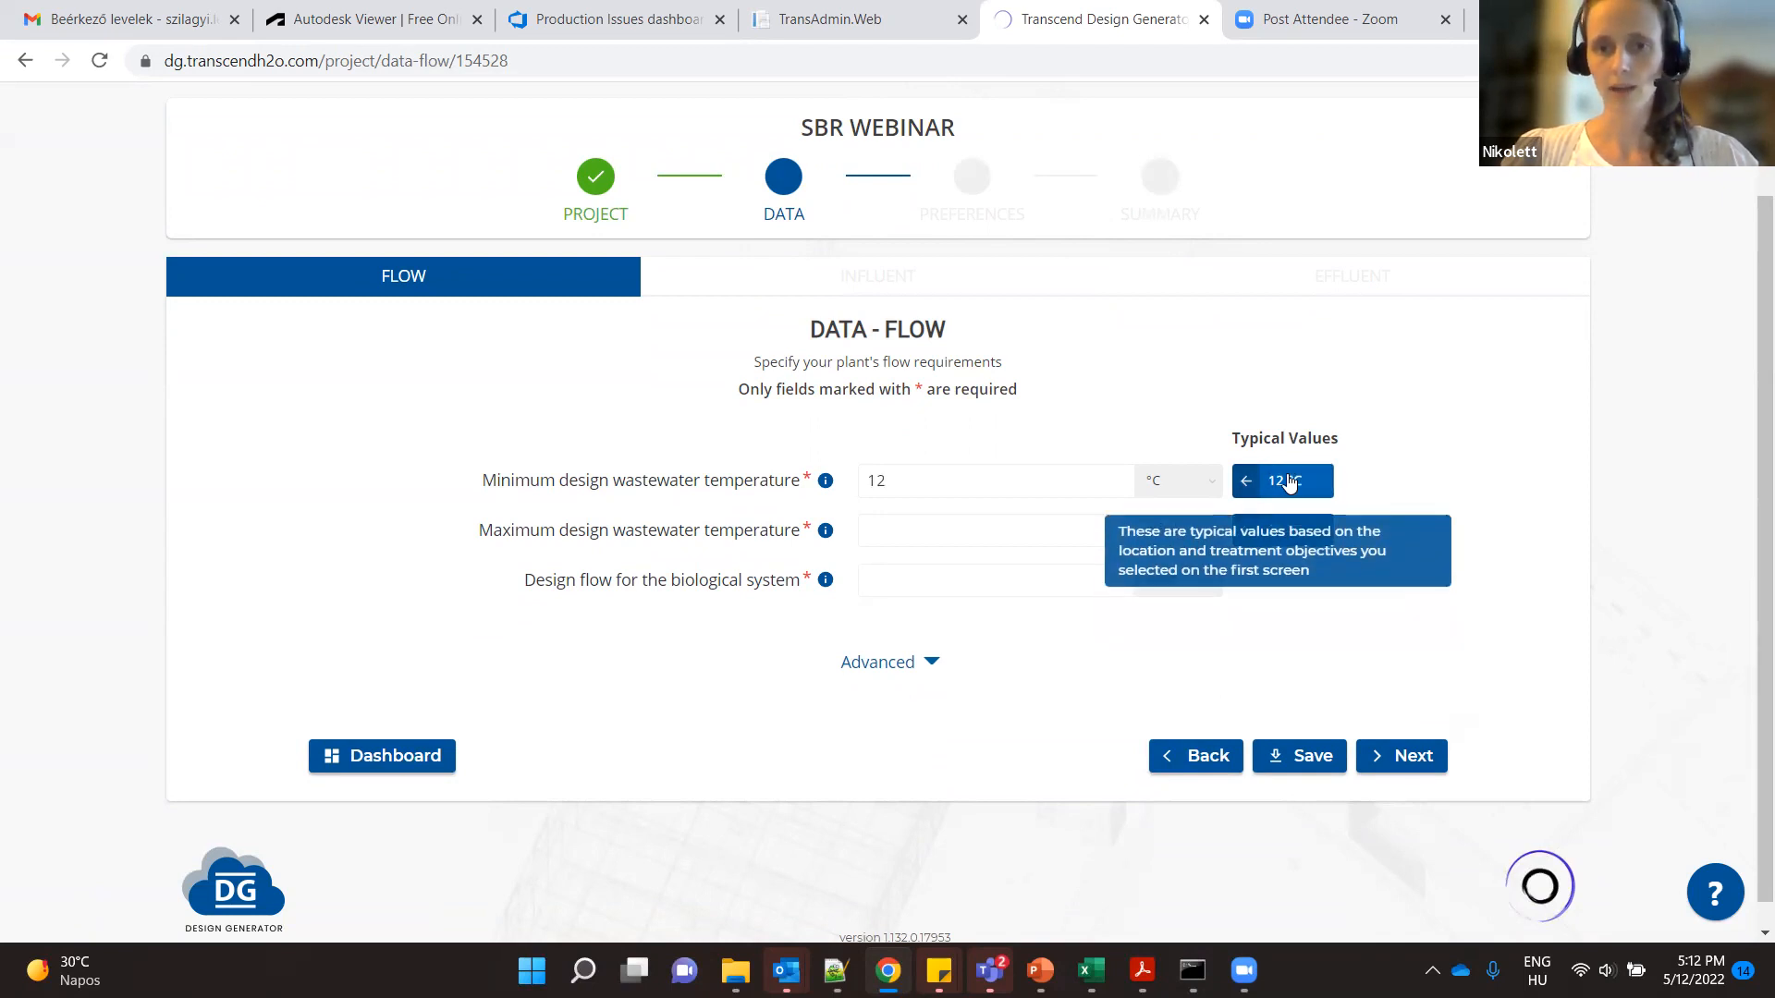
pyautogui.click(1285, 531)
pyautogui.click(745, 532)
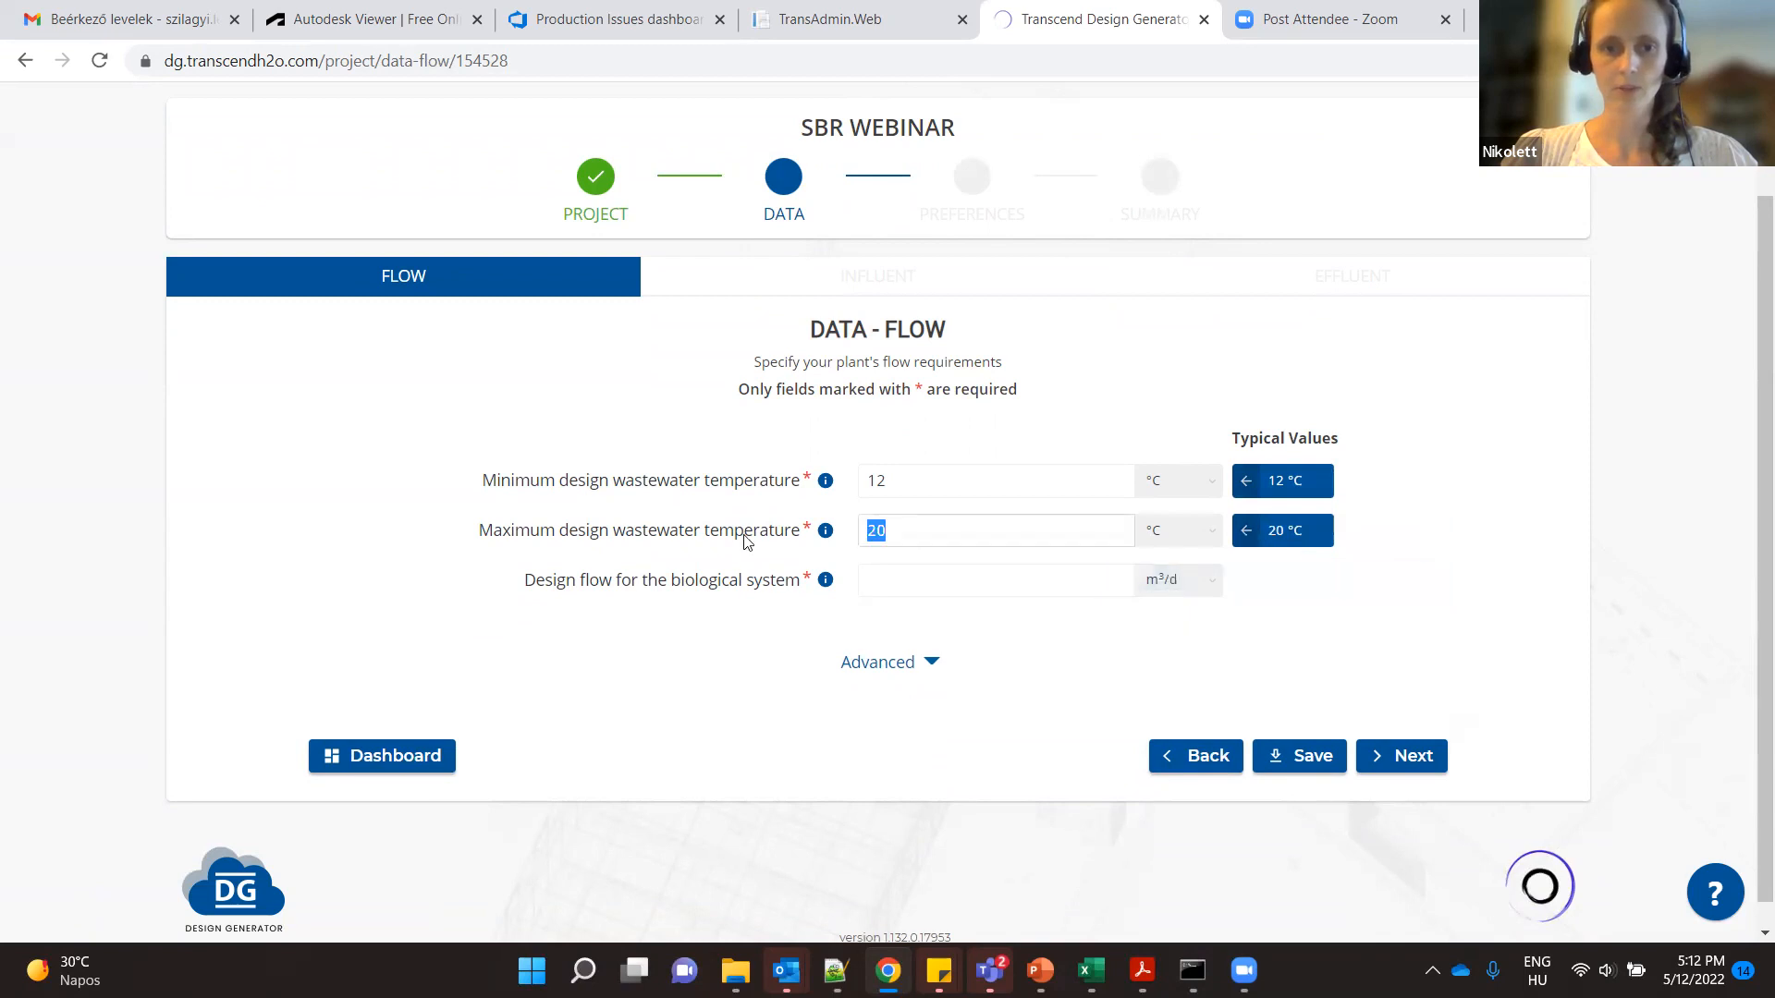
pyautogui.write('22')
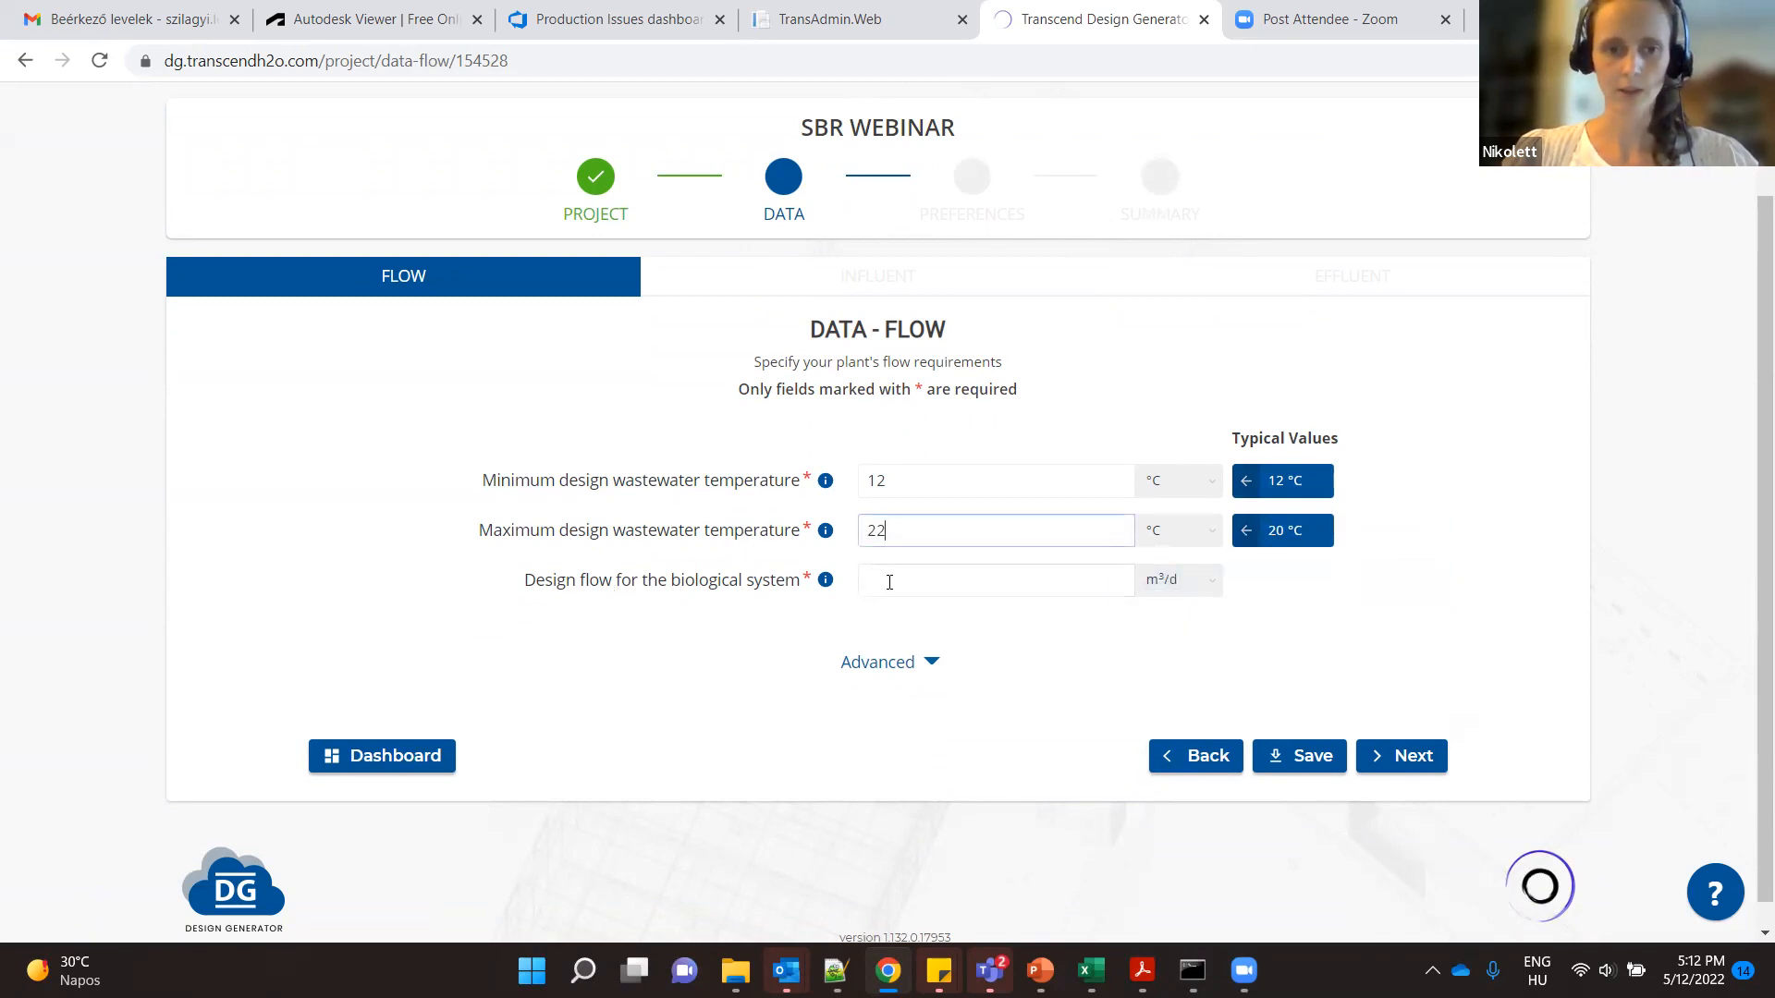
# - Set the design flow for the biological system to 10000 m³/d
pyautogui.click(930, 583)
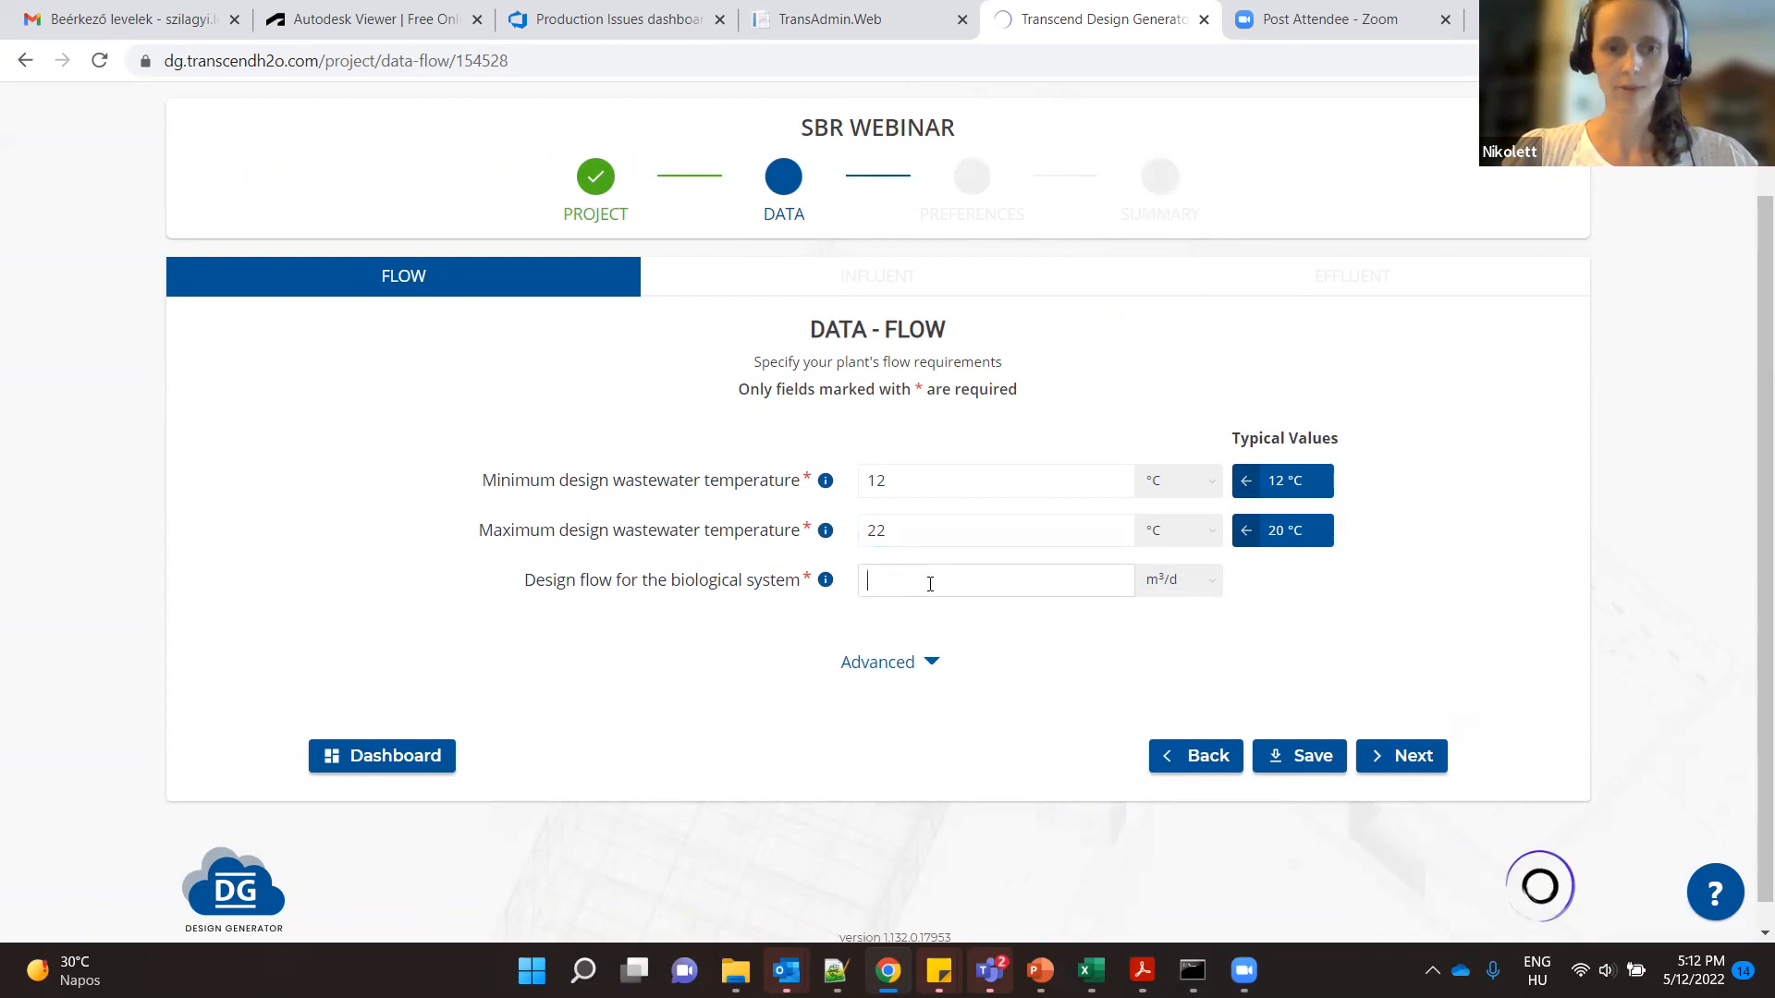
pyautogui.write('10000')
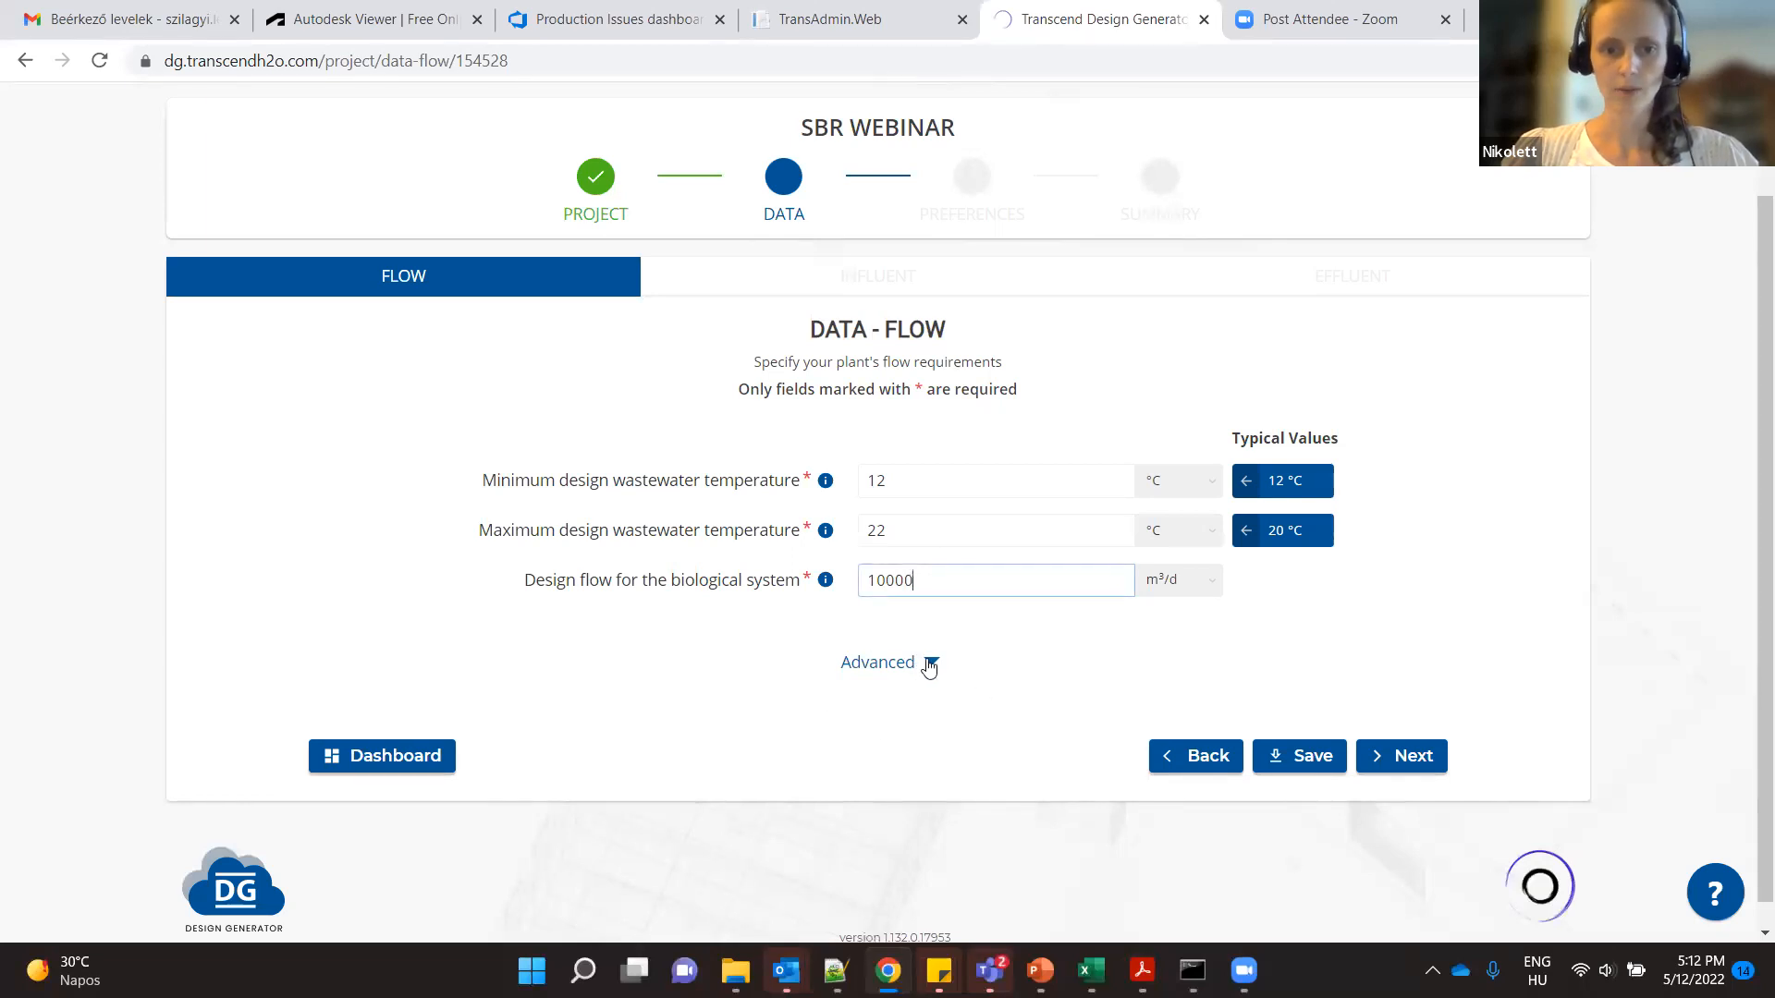
# - Expand the advanced flow settings, review the peak flow and bypass options, and continue to the influent data
pyautogui.click(929, 664)
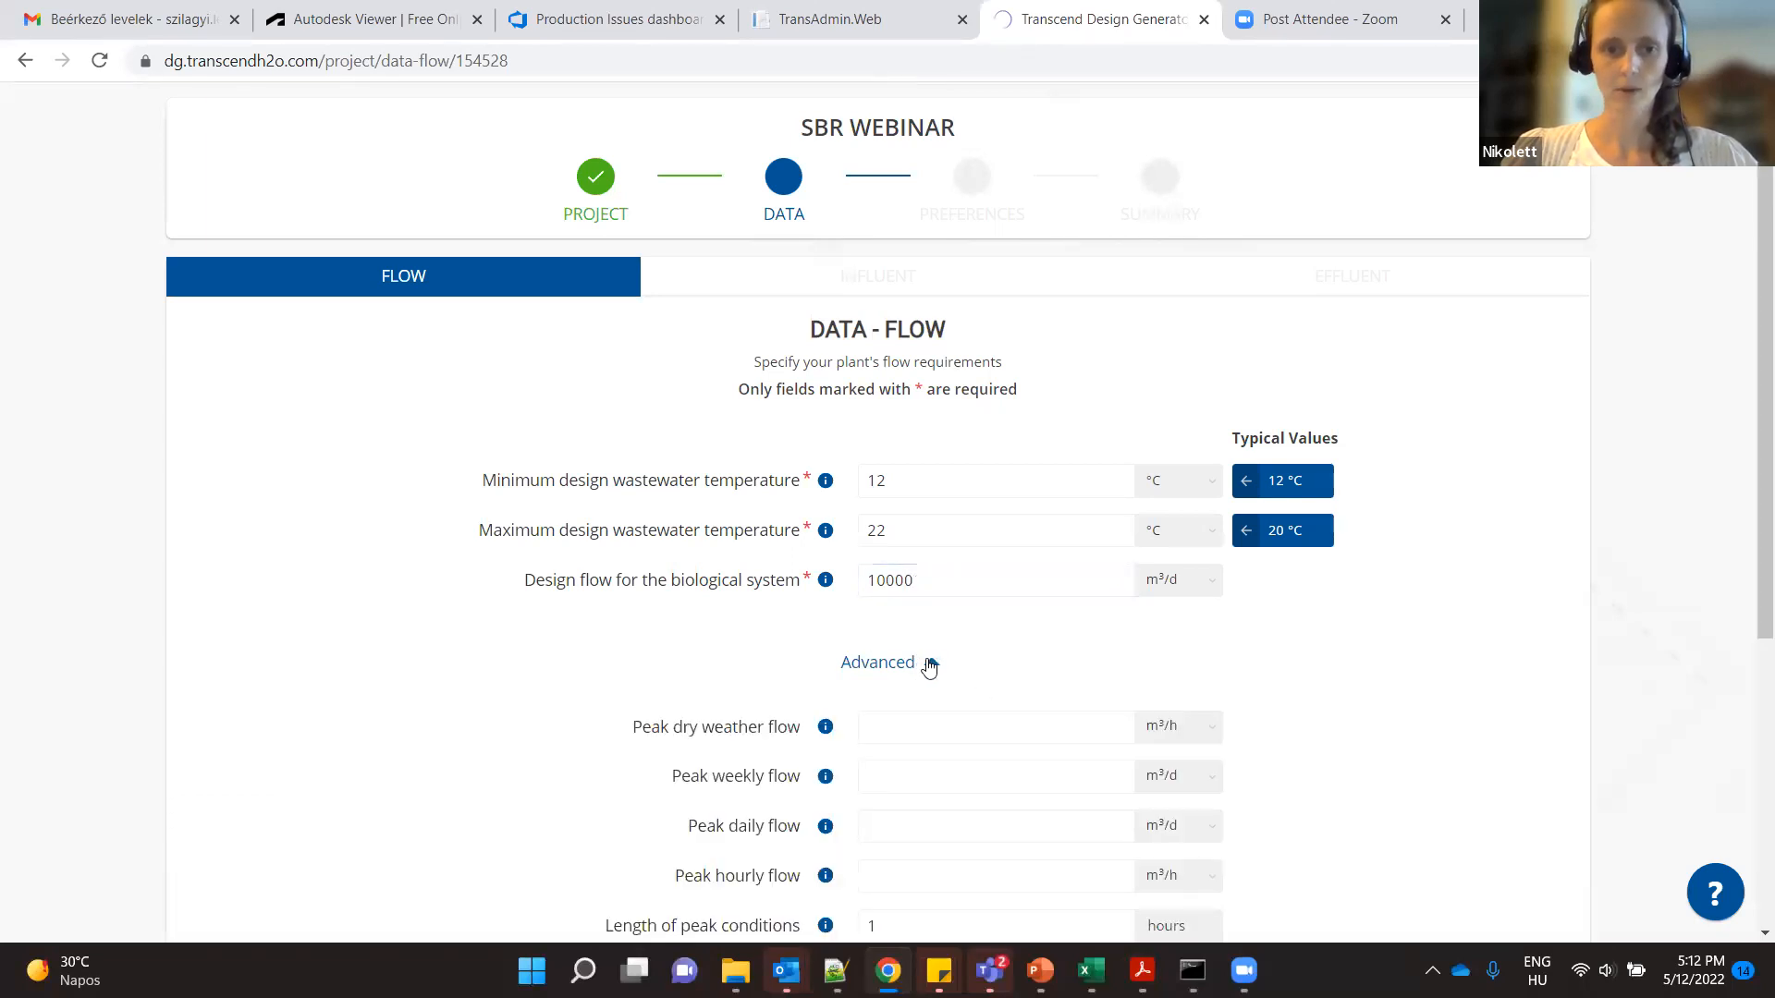
pyautogui.scroll(-1, 929, 666)
pyautogui.scroll(-1, 929, 667)
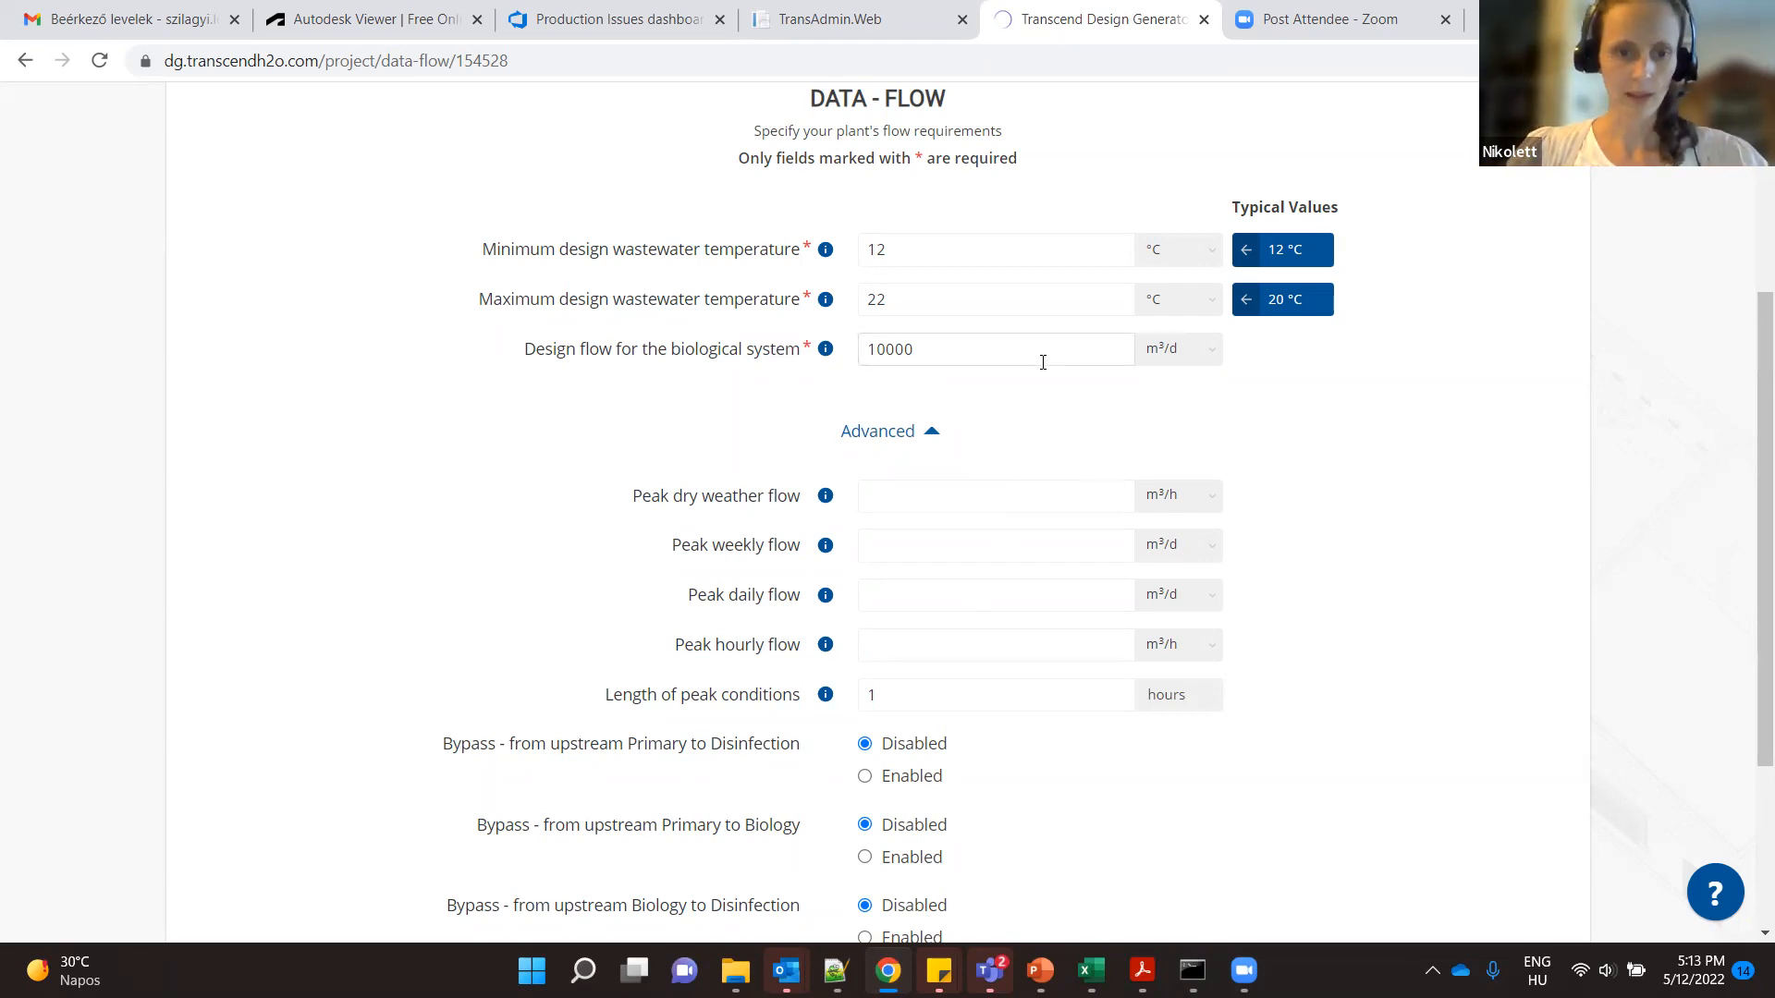
pyautogui.scroll(-2, 1419, 642)
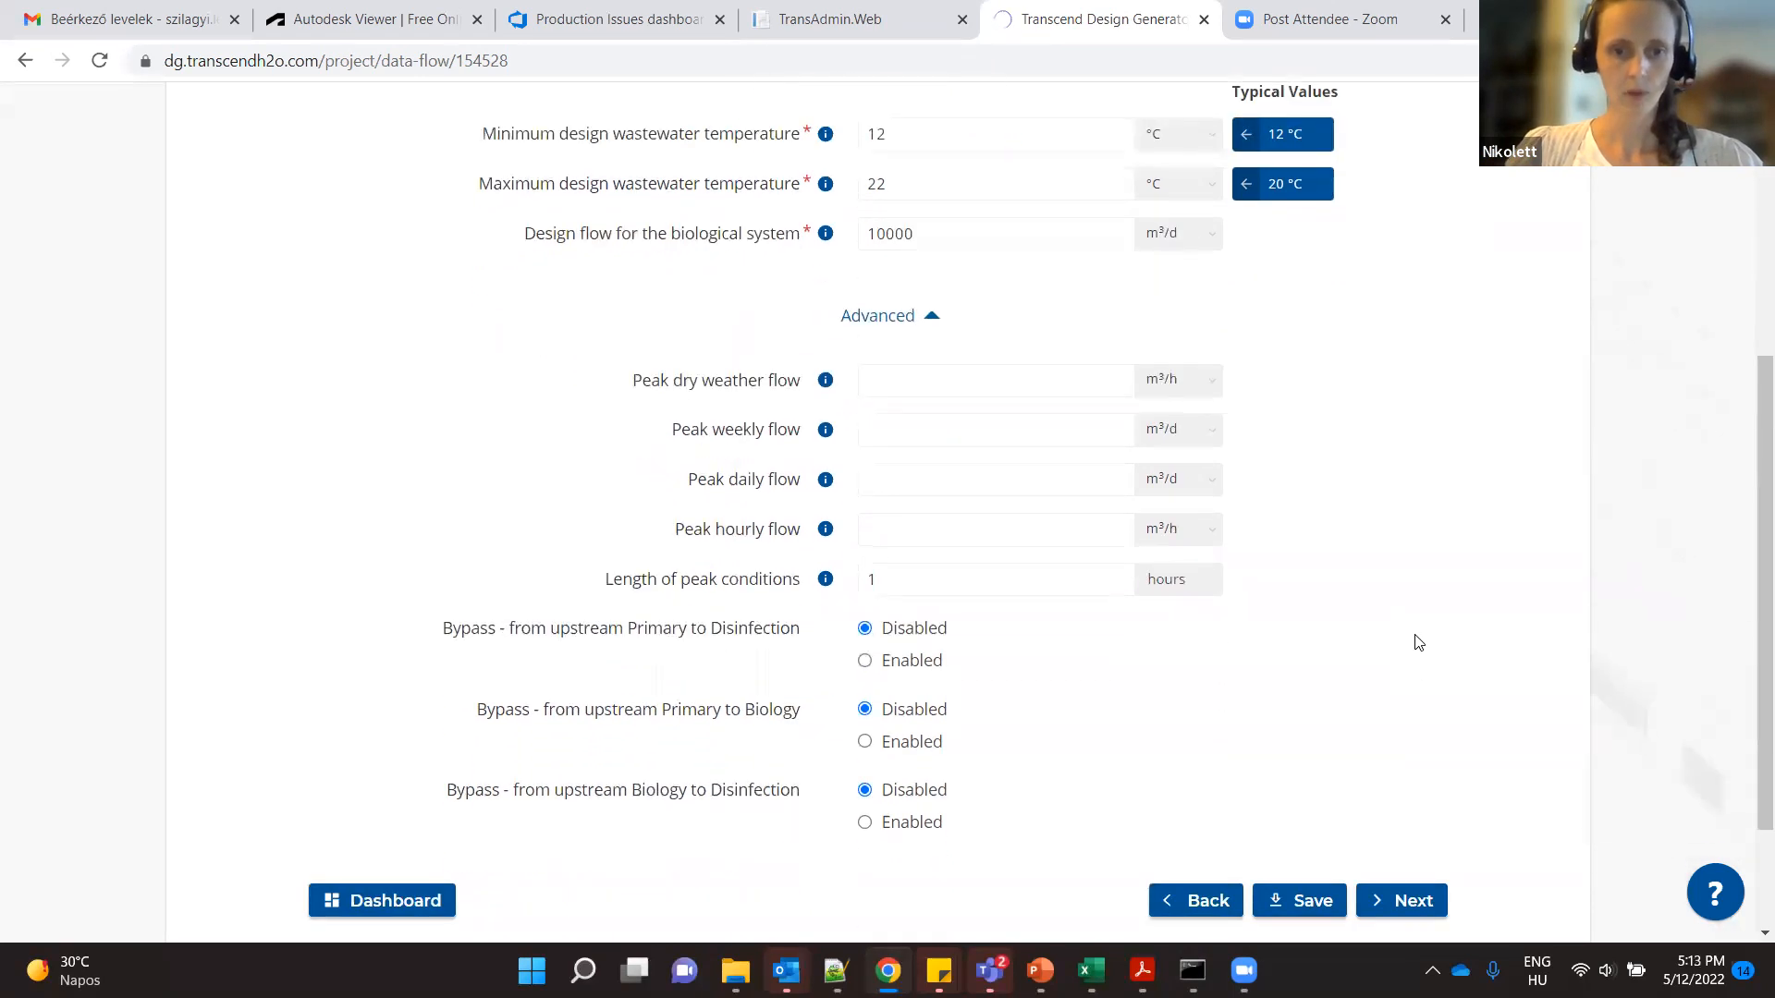
pyautogui.scroll(2, 1442, 697)
pyautogui.scroll(-2, 1433, 832)
pyautogui.click(1411, 901)
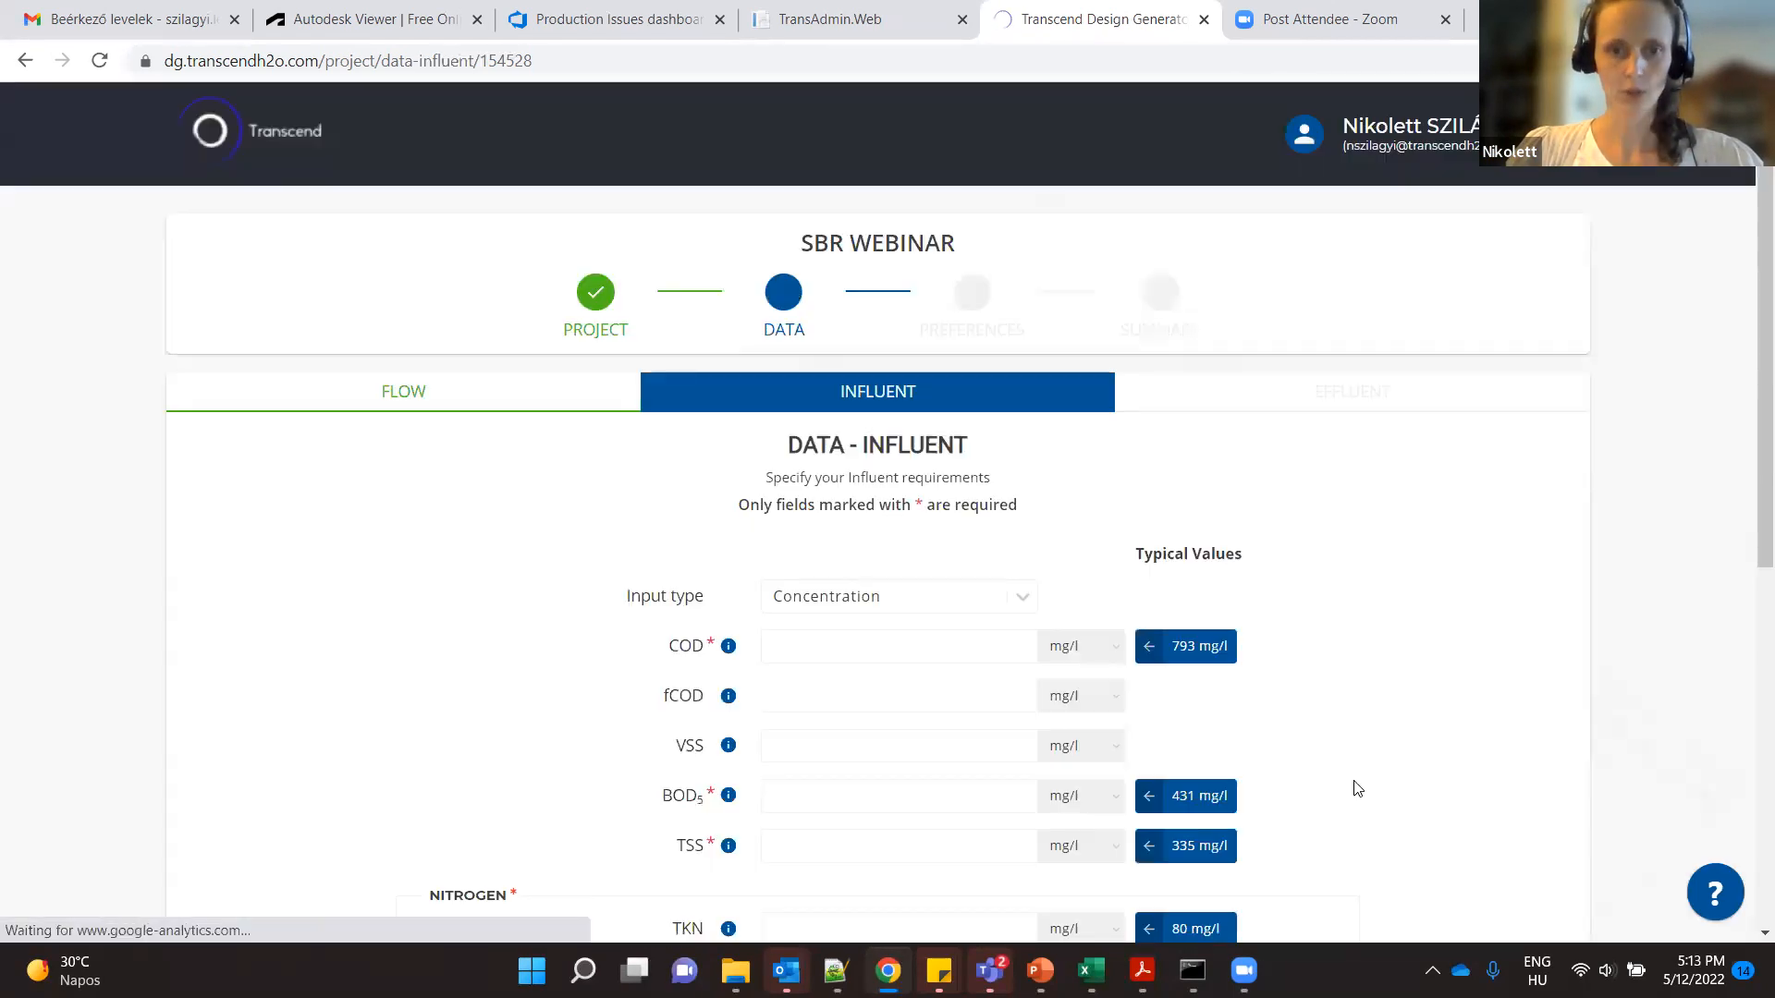
# - Apply the typical influent concentrations: COD 793, BOD5 431, TSS 335, TKN 80 and total phosphorus 12 mg/l
pyautogui.scroll(-2, 1356, 789)
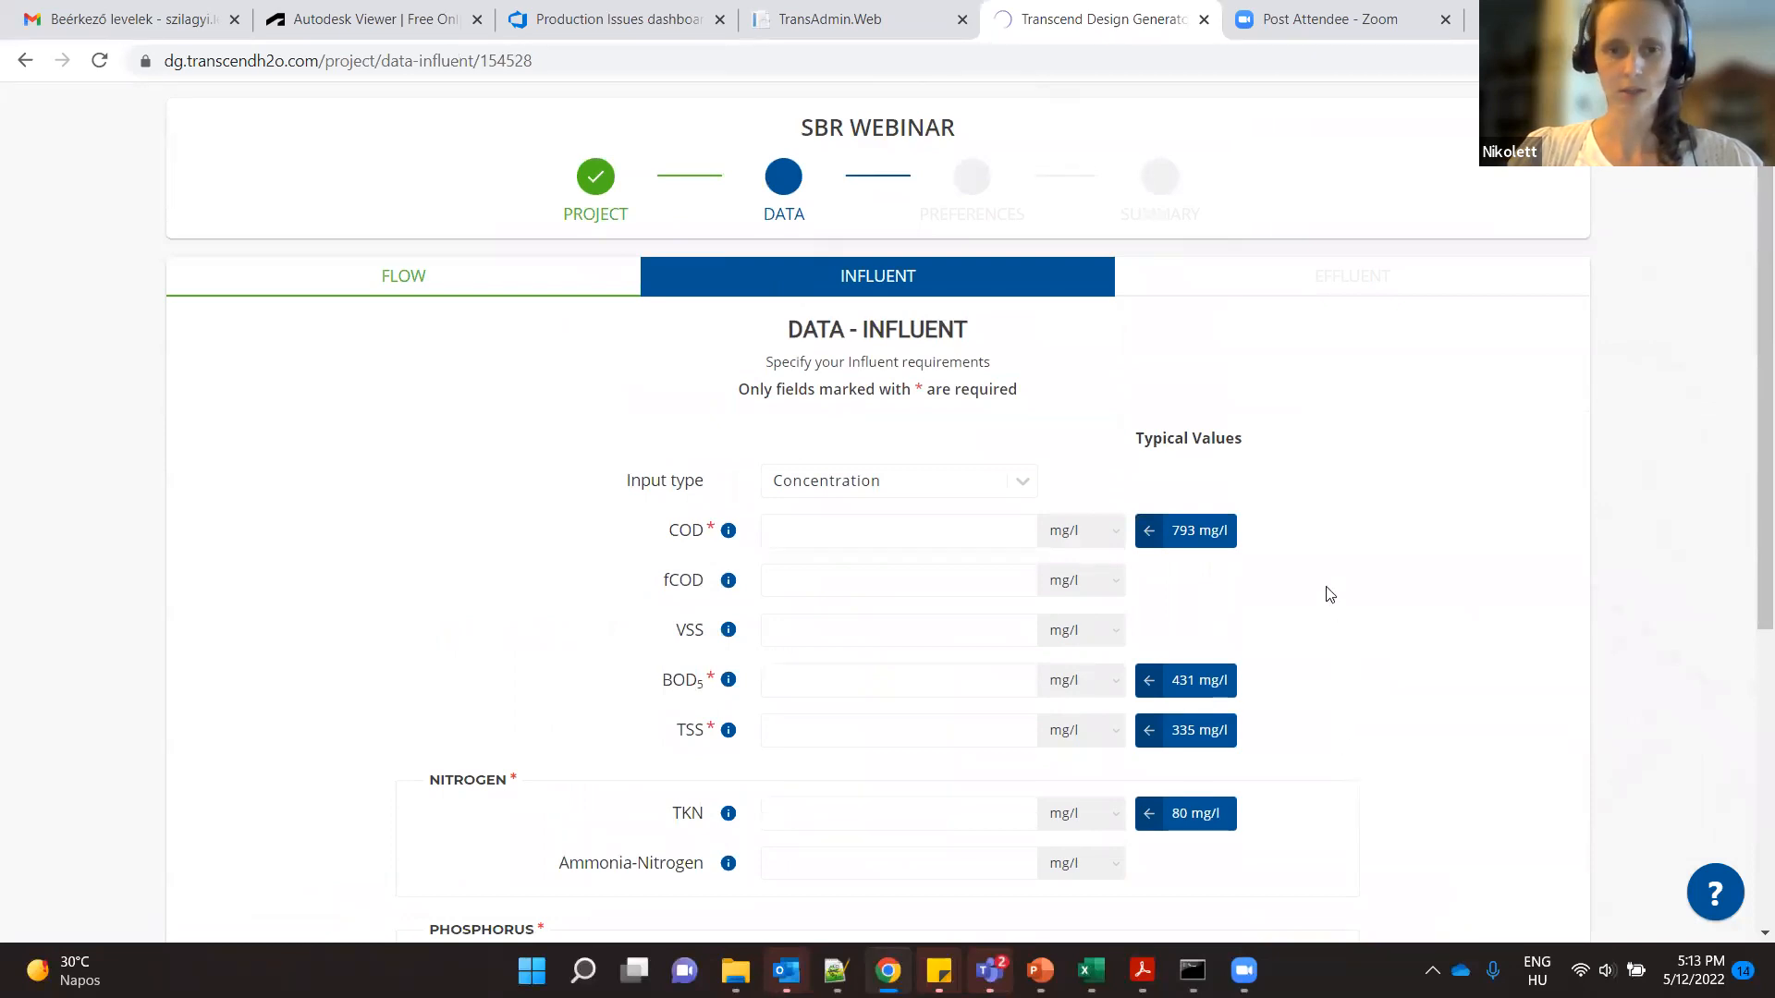
pyautogui.scroll(-1, 1372, 577)
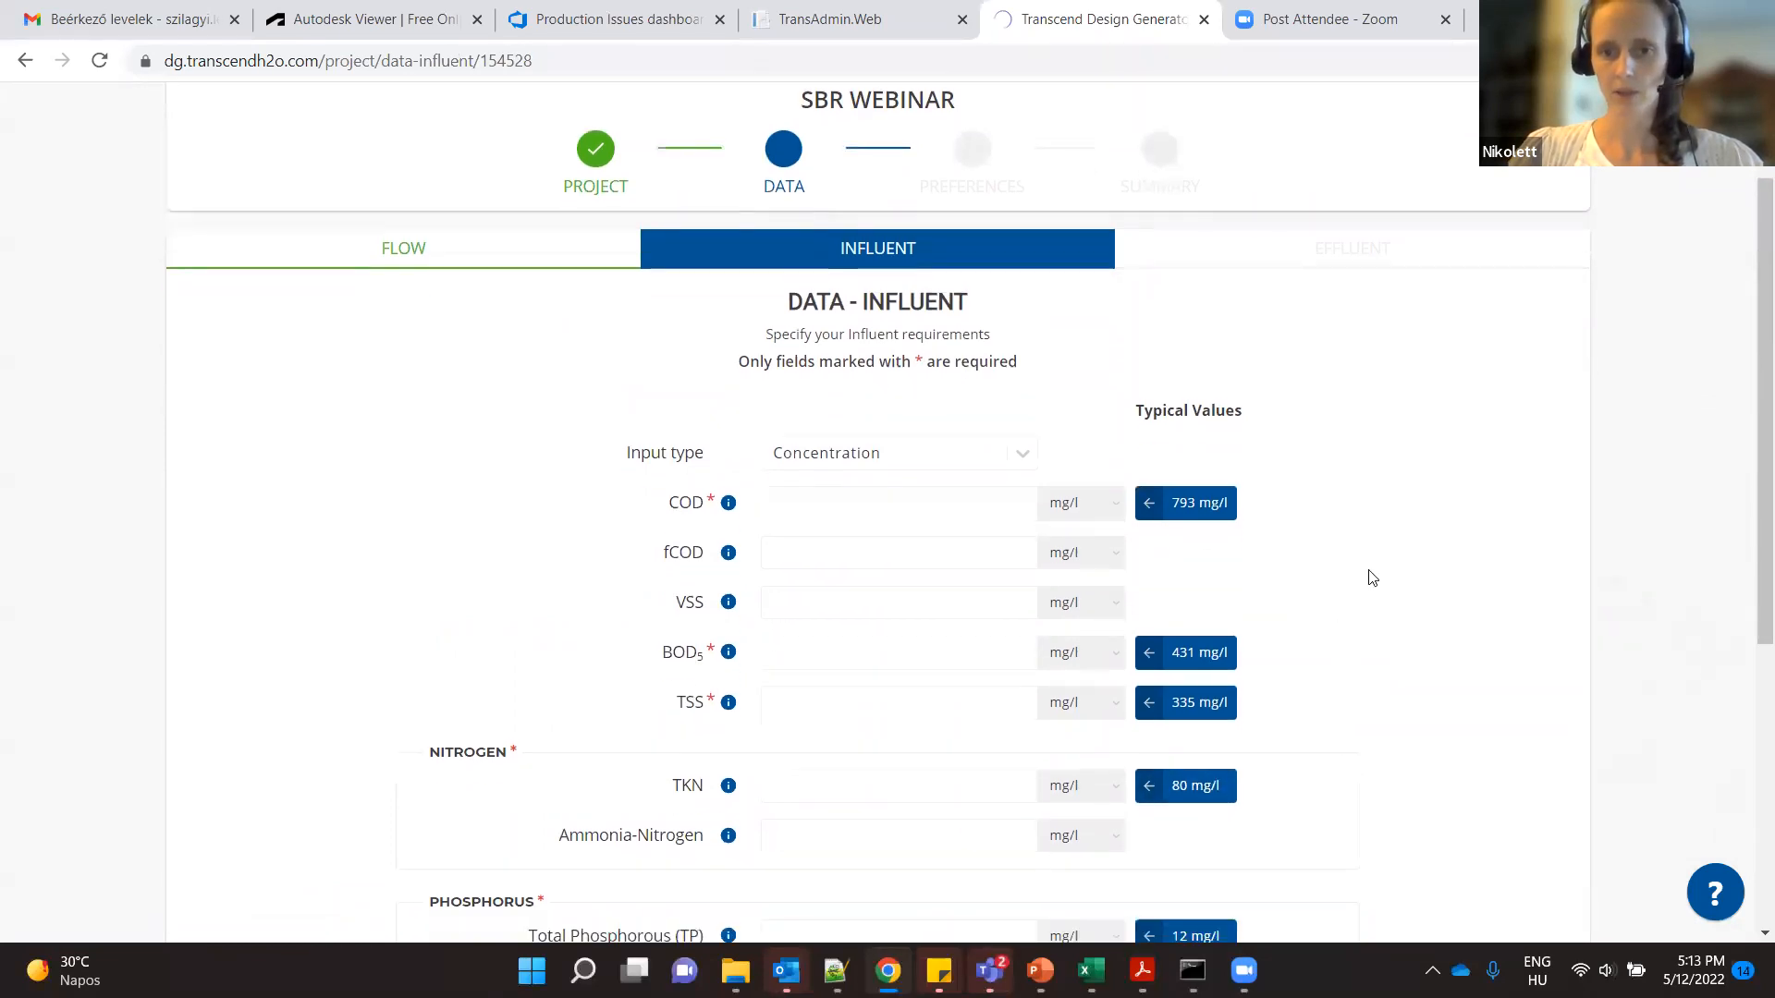
pyautogui.click(1201, 416)
pyautogui.click(1202, 564)
pyautogui.click(1201, 614)
pyautogui.click(1202, 698)
pyautogui.click(1202, 849)
pyautogui.scroll(-1, 1307, 824)
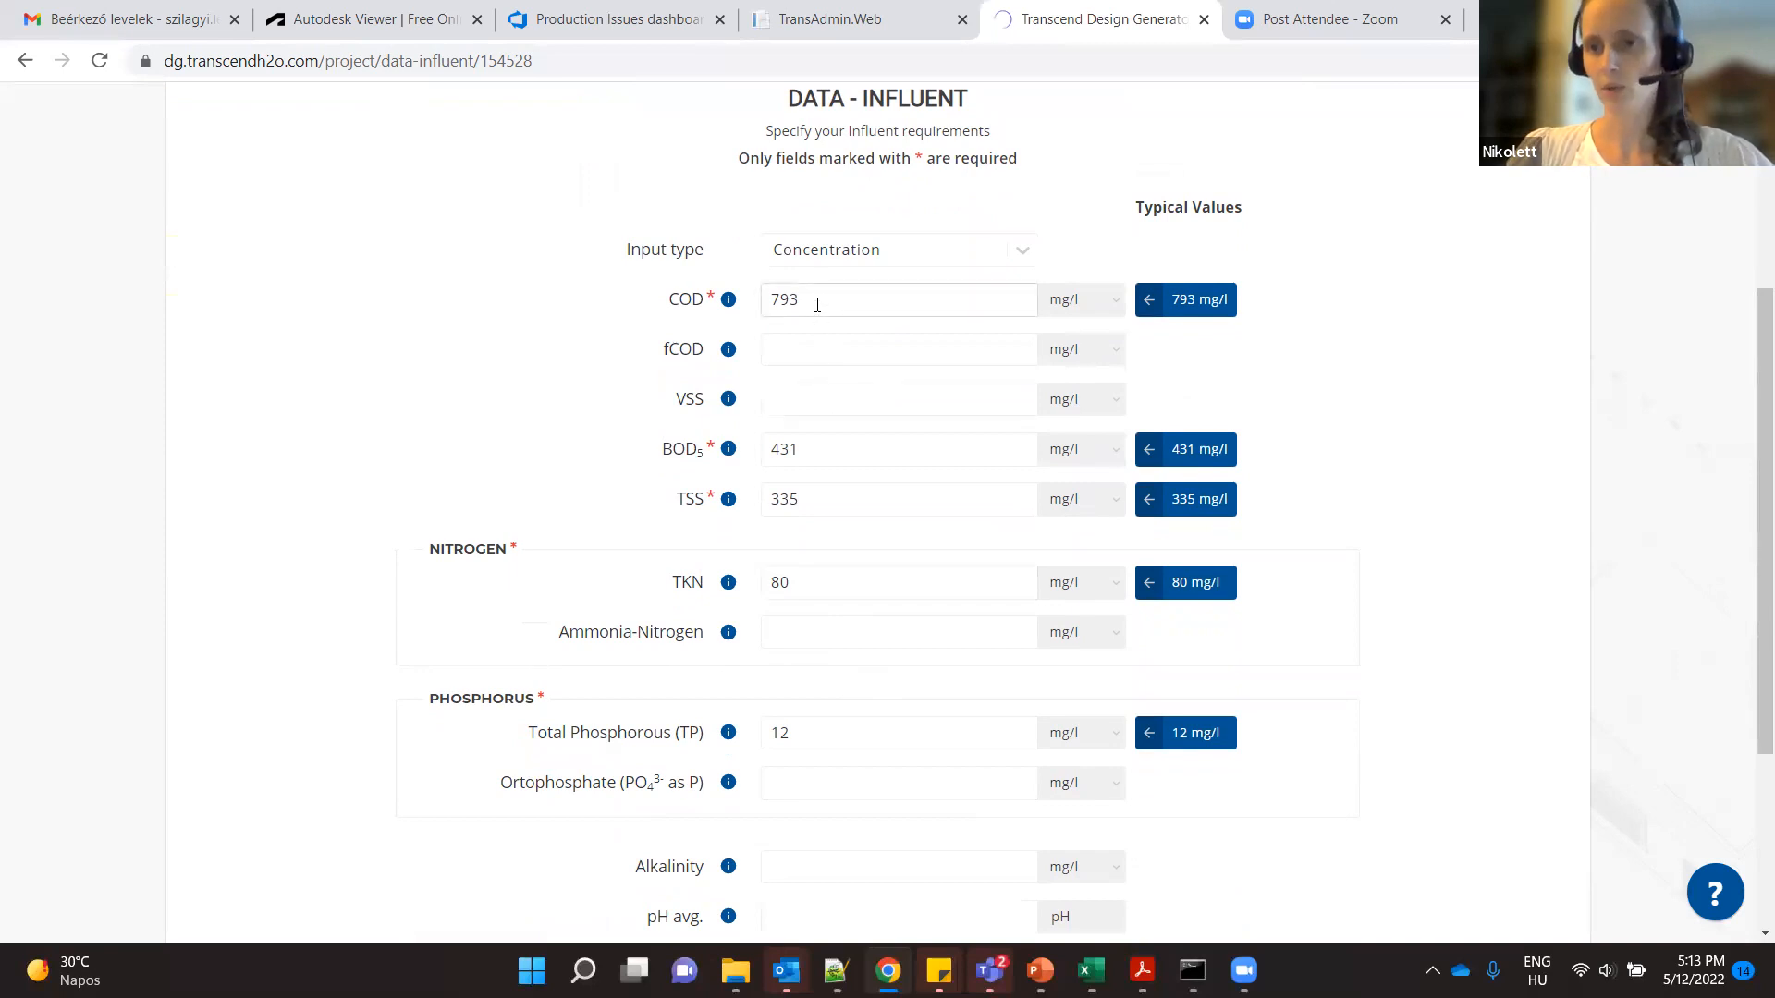
# - Set the influent COD to 400 mg/l and BOD5 to 500 mg/l, and try to continue to the effluent data
pyautogui.moveTo(817, 305); pyautogui.dragTo(771, 300)
pyautogui.write('400')
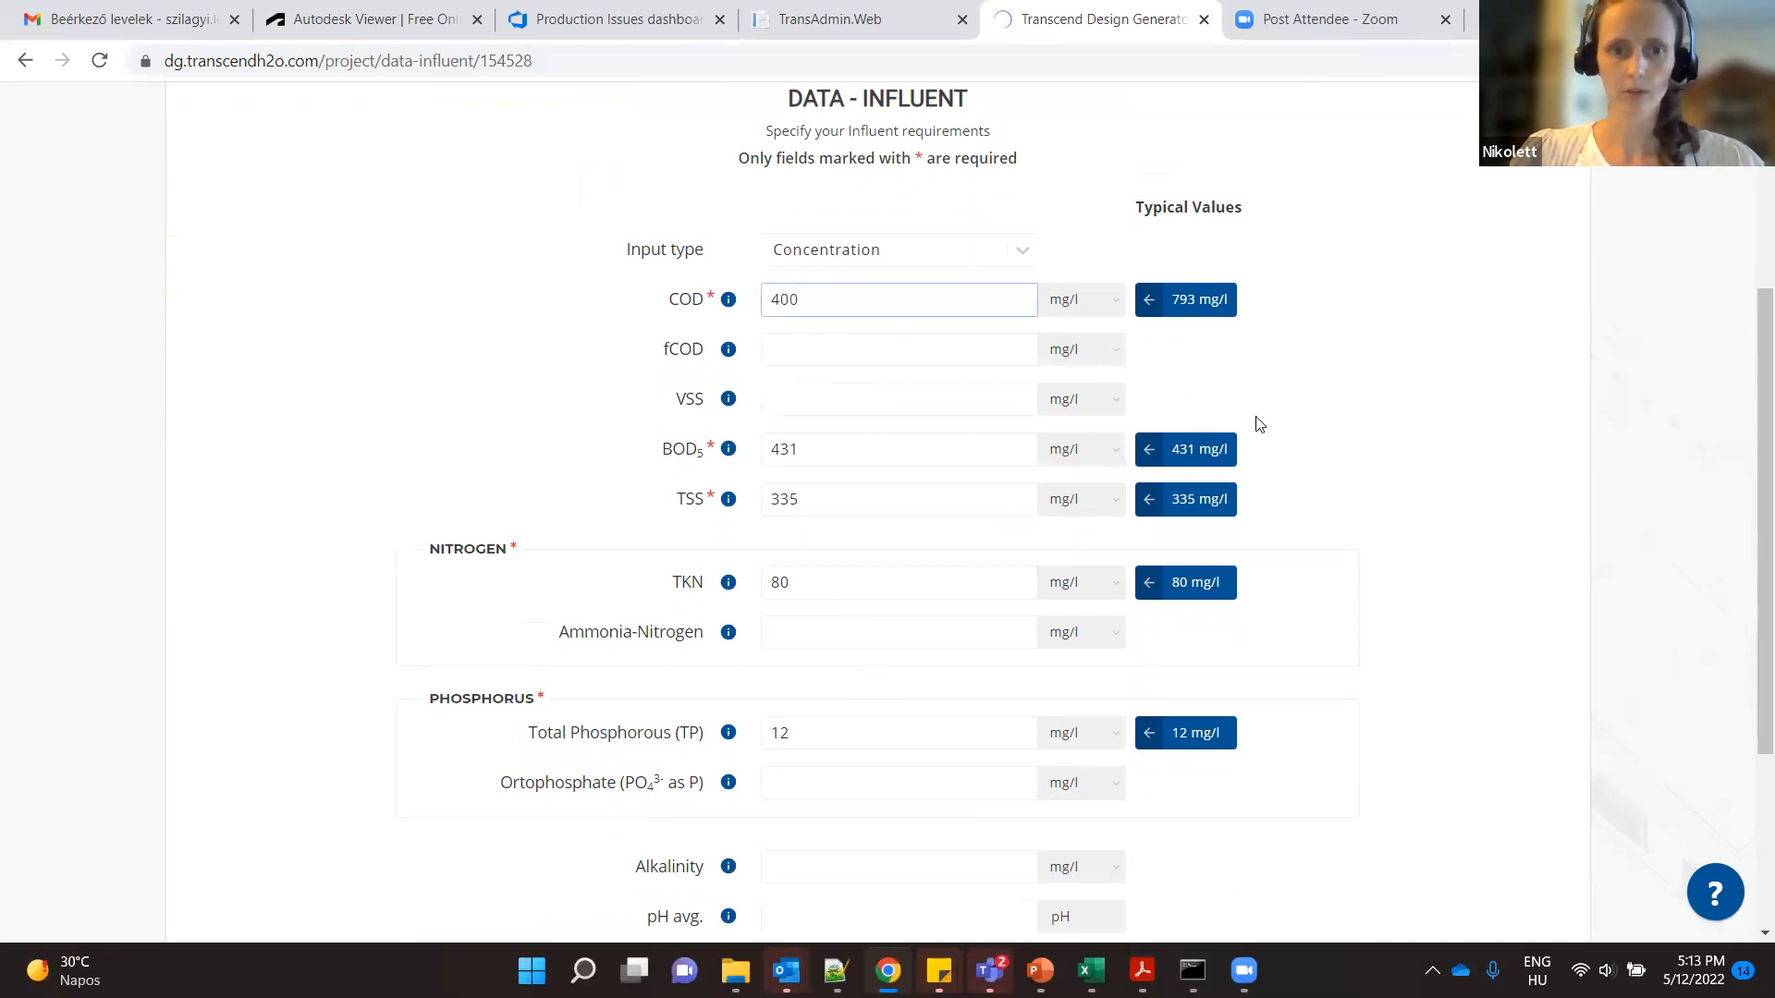
pyautogui.moveTo(820, 452); pyautogui.dragTo(674, 485)
pyautogui.write('500')
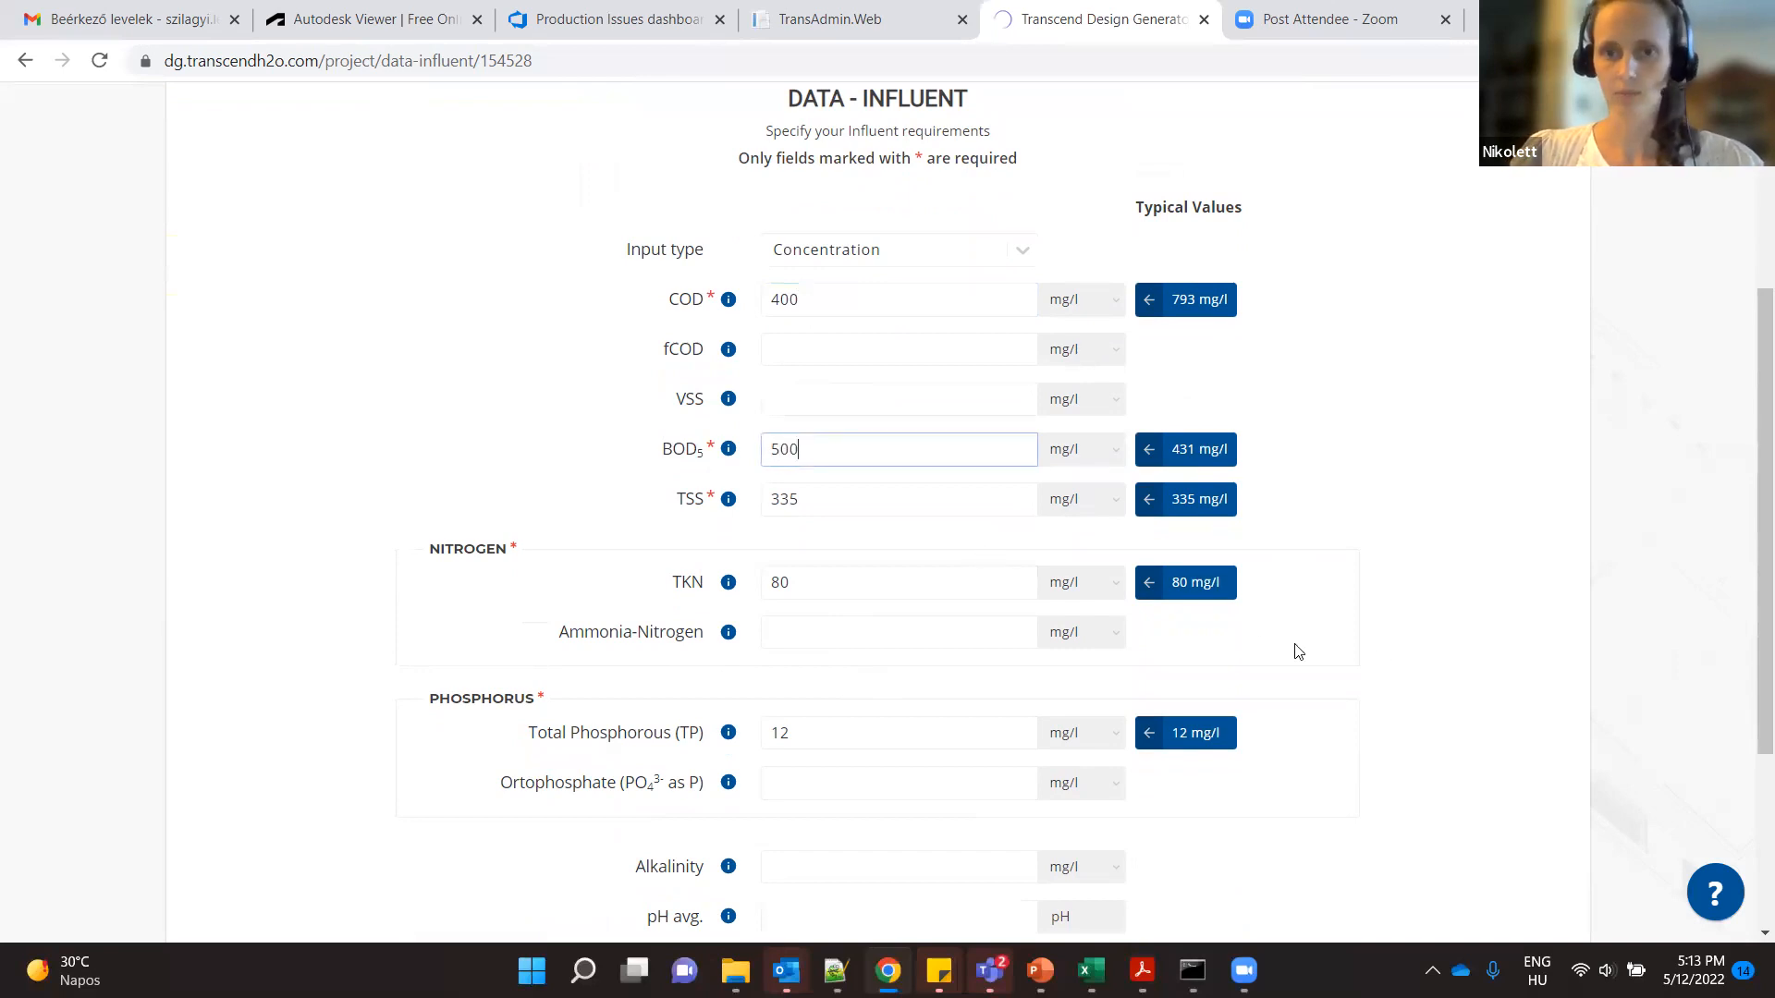
pyautogui.scroll(-3, 1379, 658)
pyautogui.click(1428, 814)
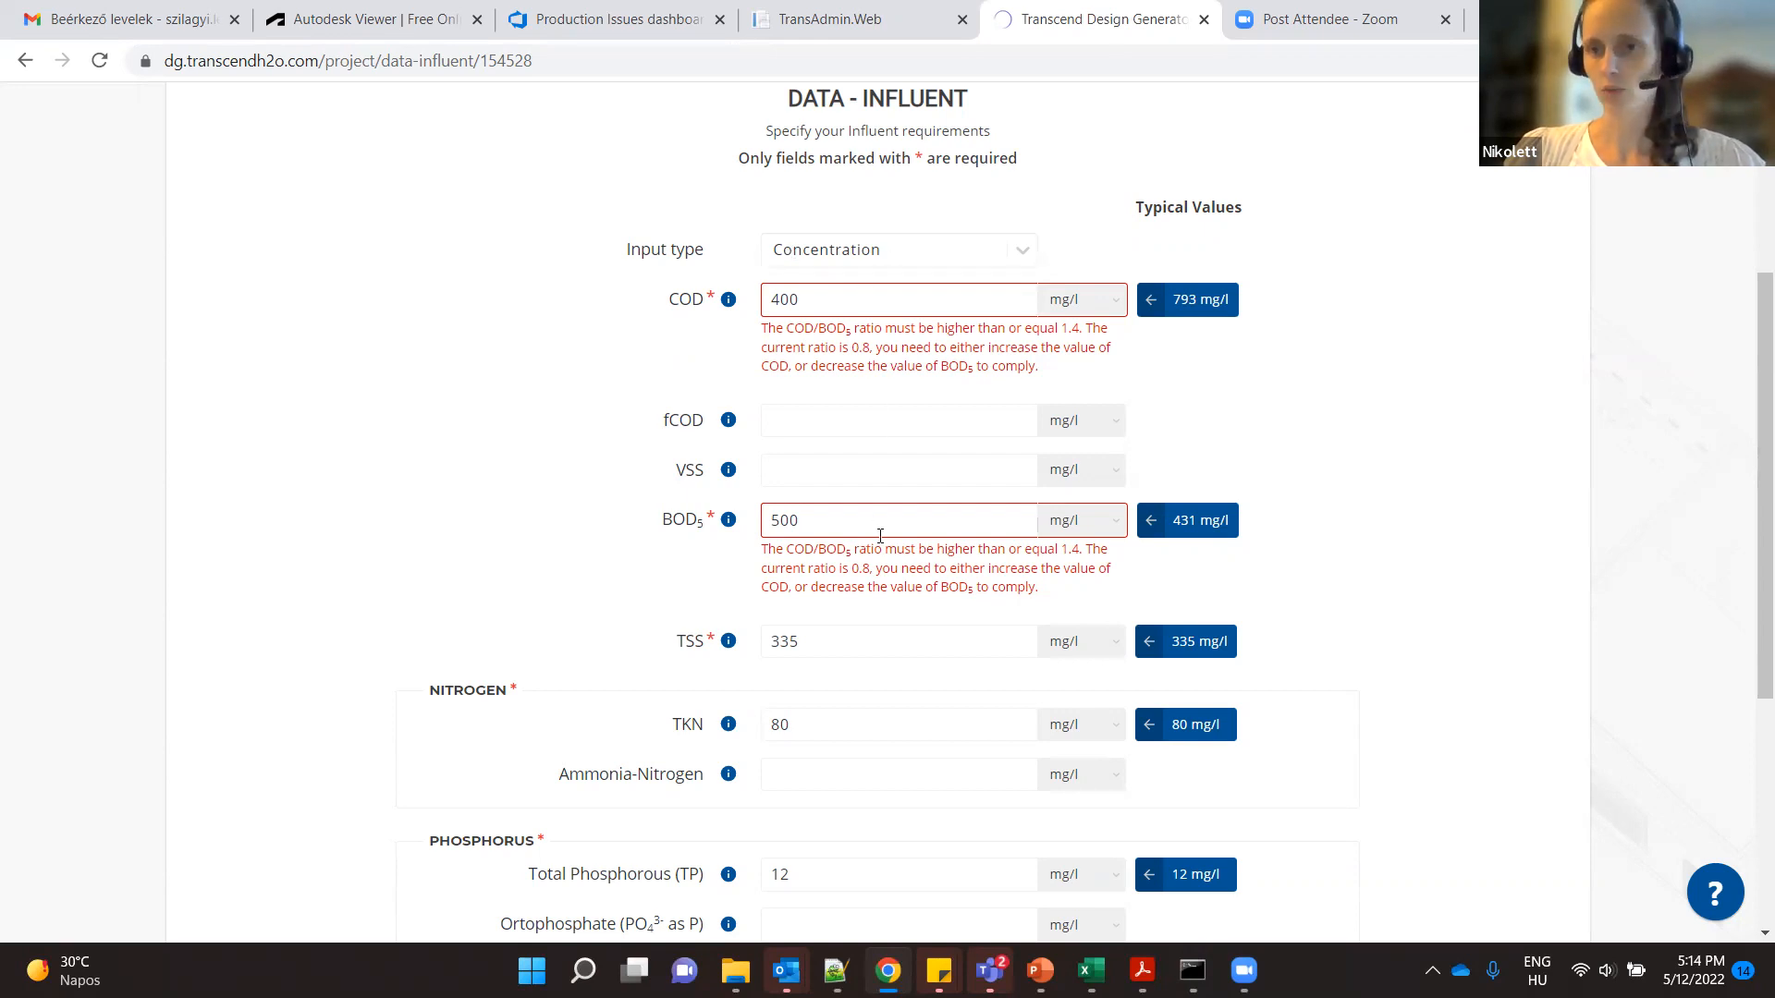
# - Clear the influent COD value and apply its typical value of 793 mg/l
pyautogui.doubleClick(819, 297)
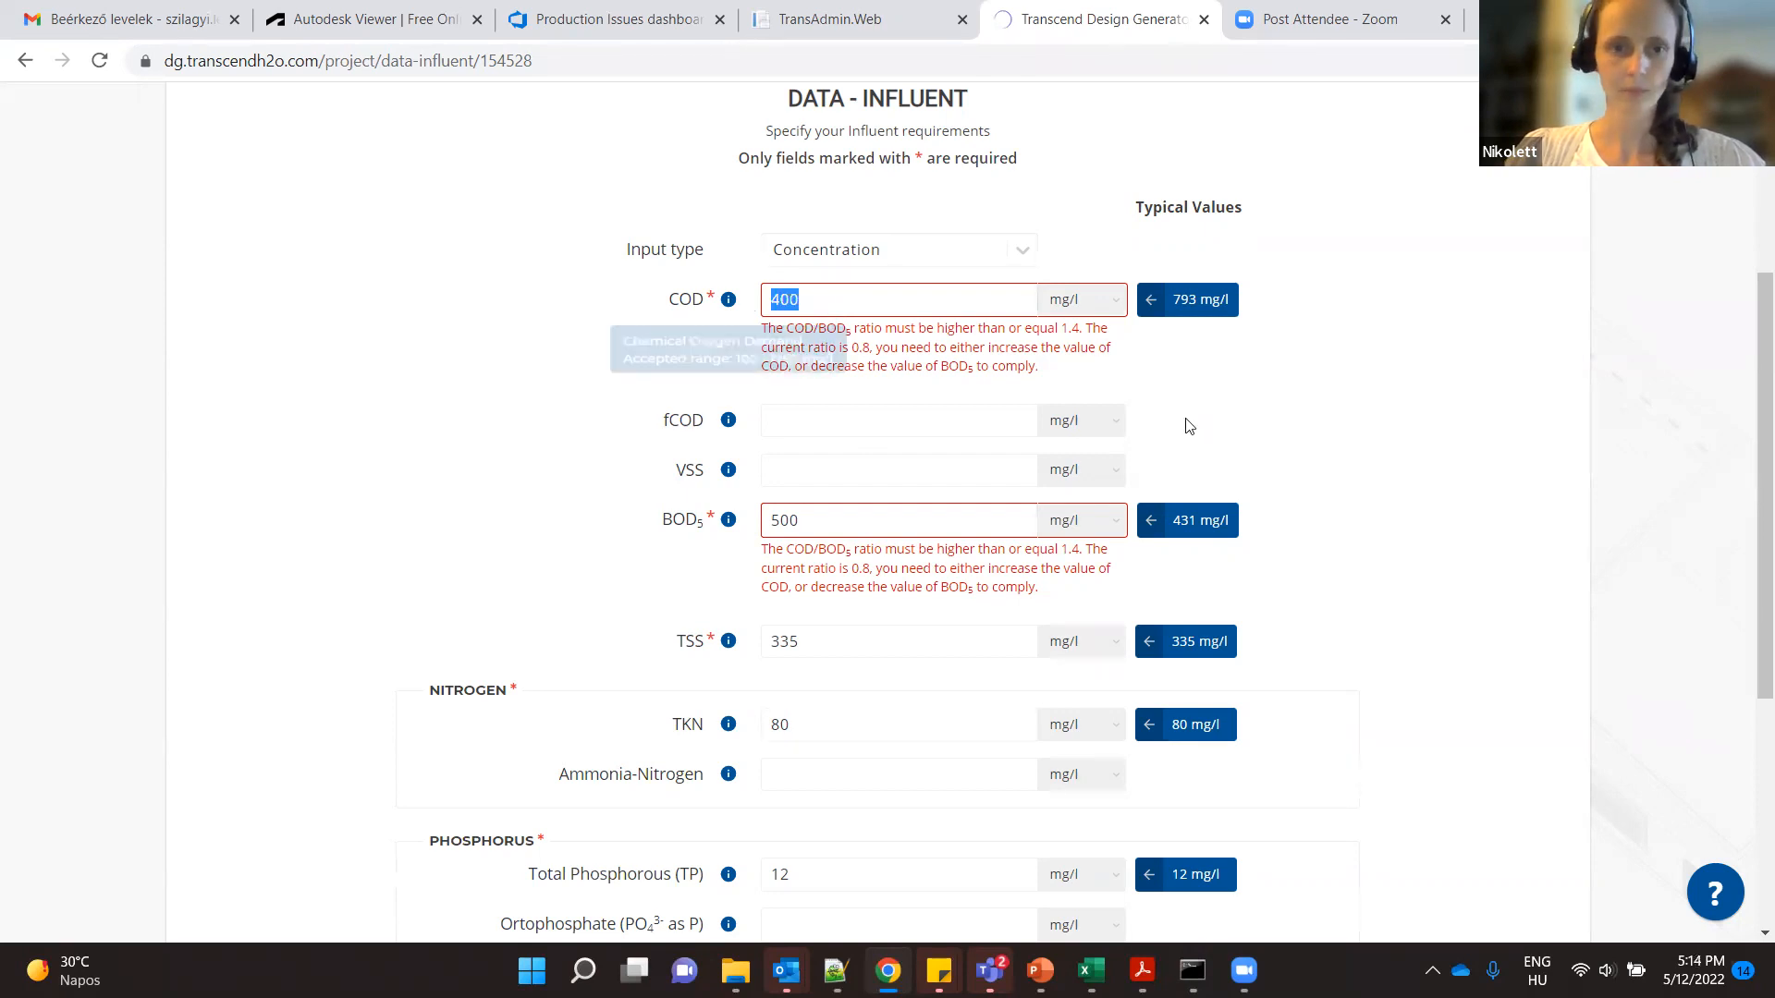
pyautogui.write('6')
pyautogui.press('BackSpace')
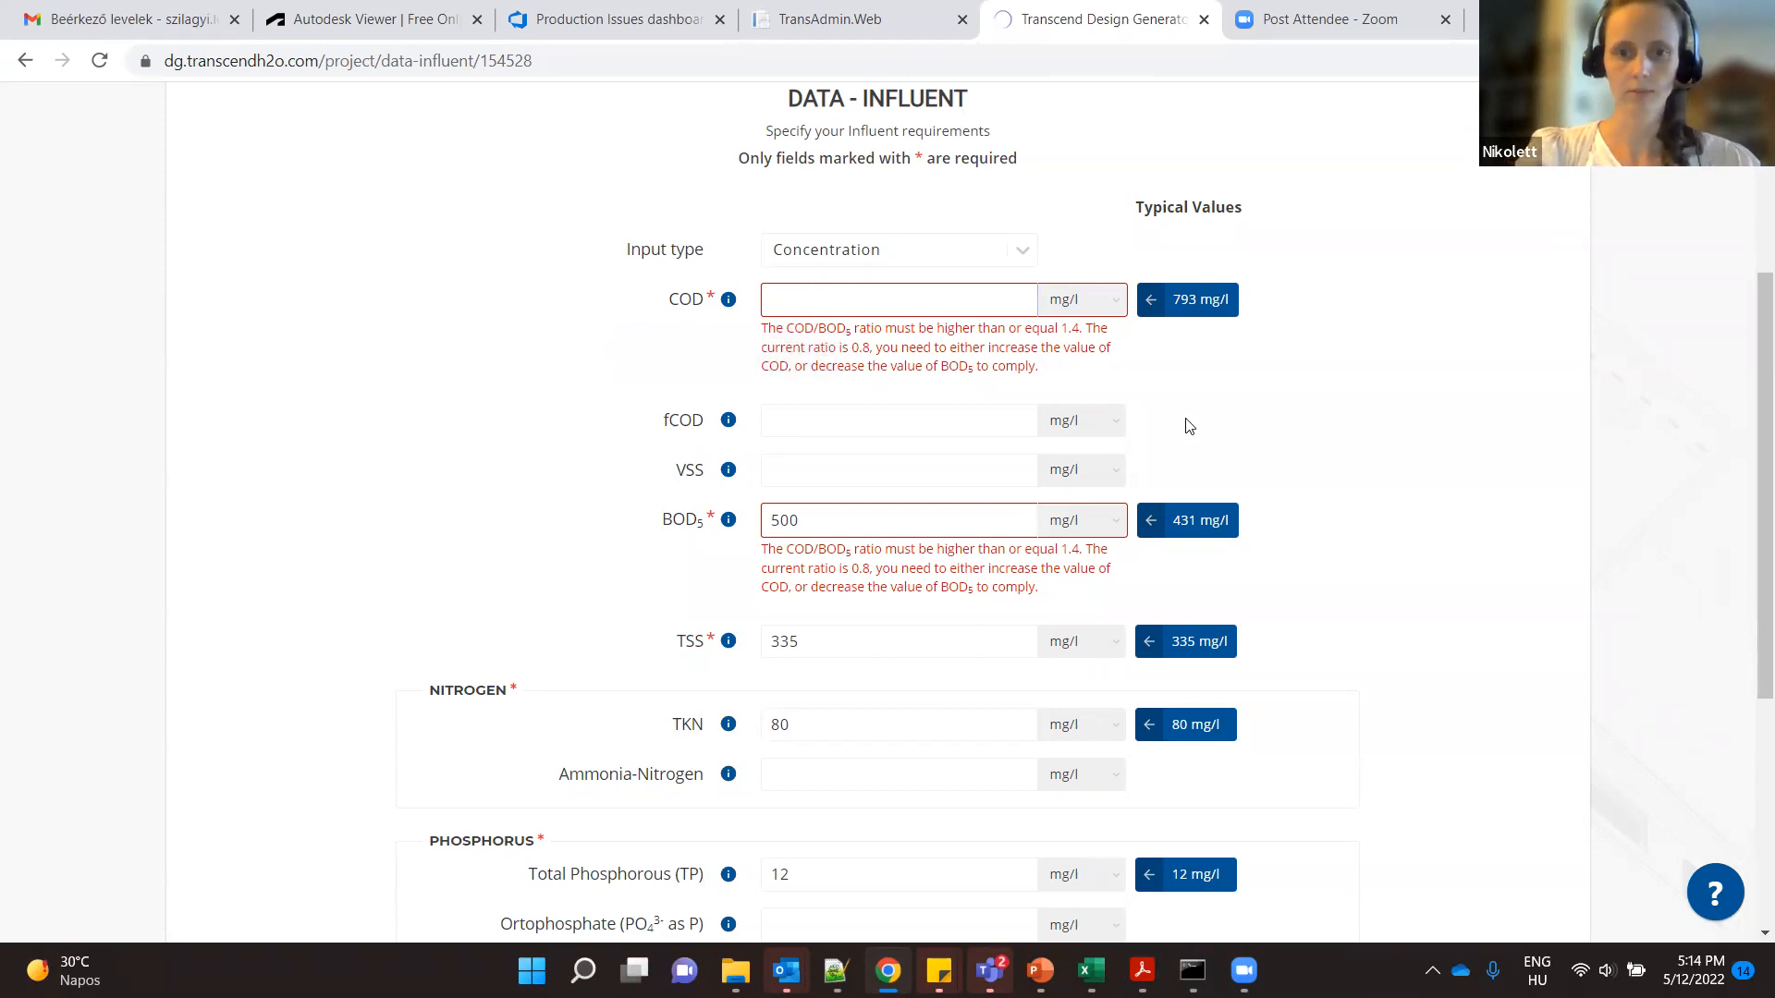
pyautogui.click(1183, 305)
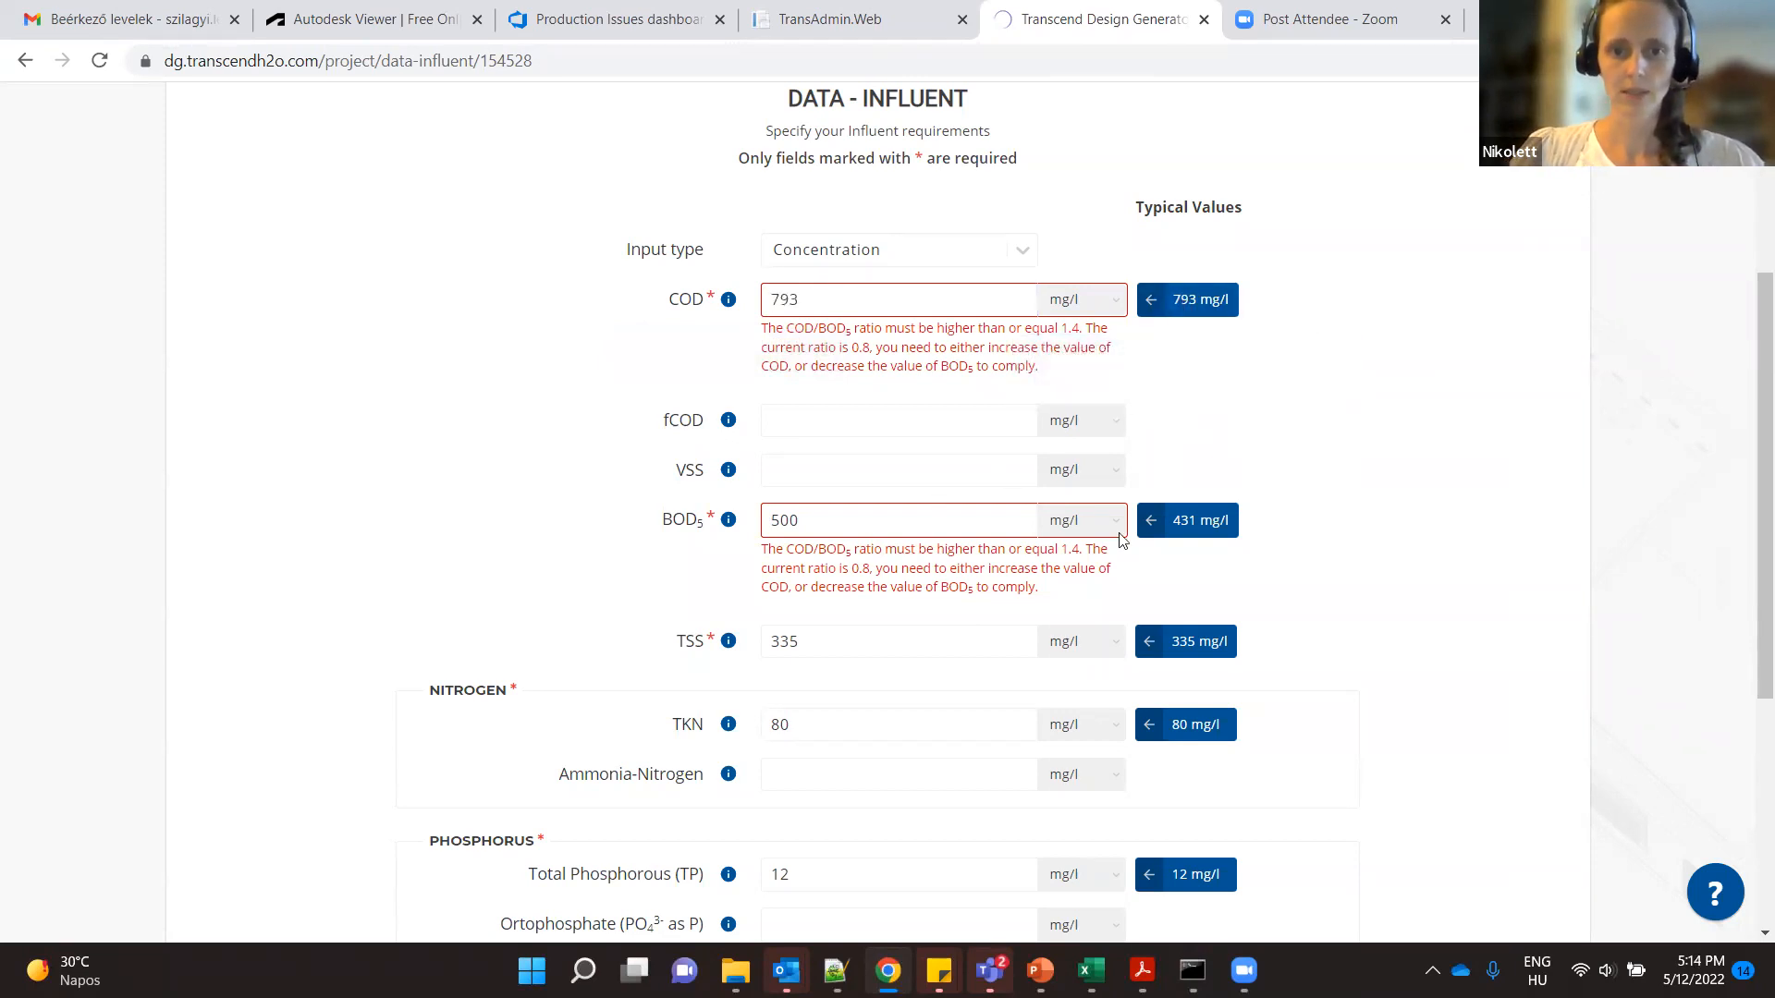
# - Apply the typical influent BOD5 value of 431 mg/l and continue to the effluent data
pyautogui.click(1177, 530)
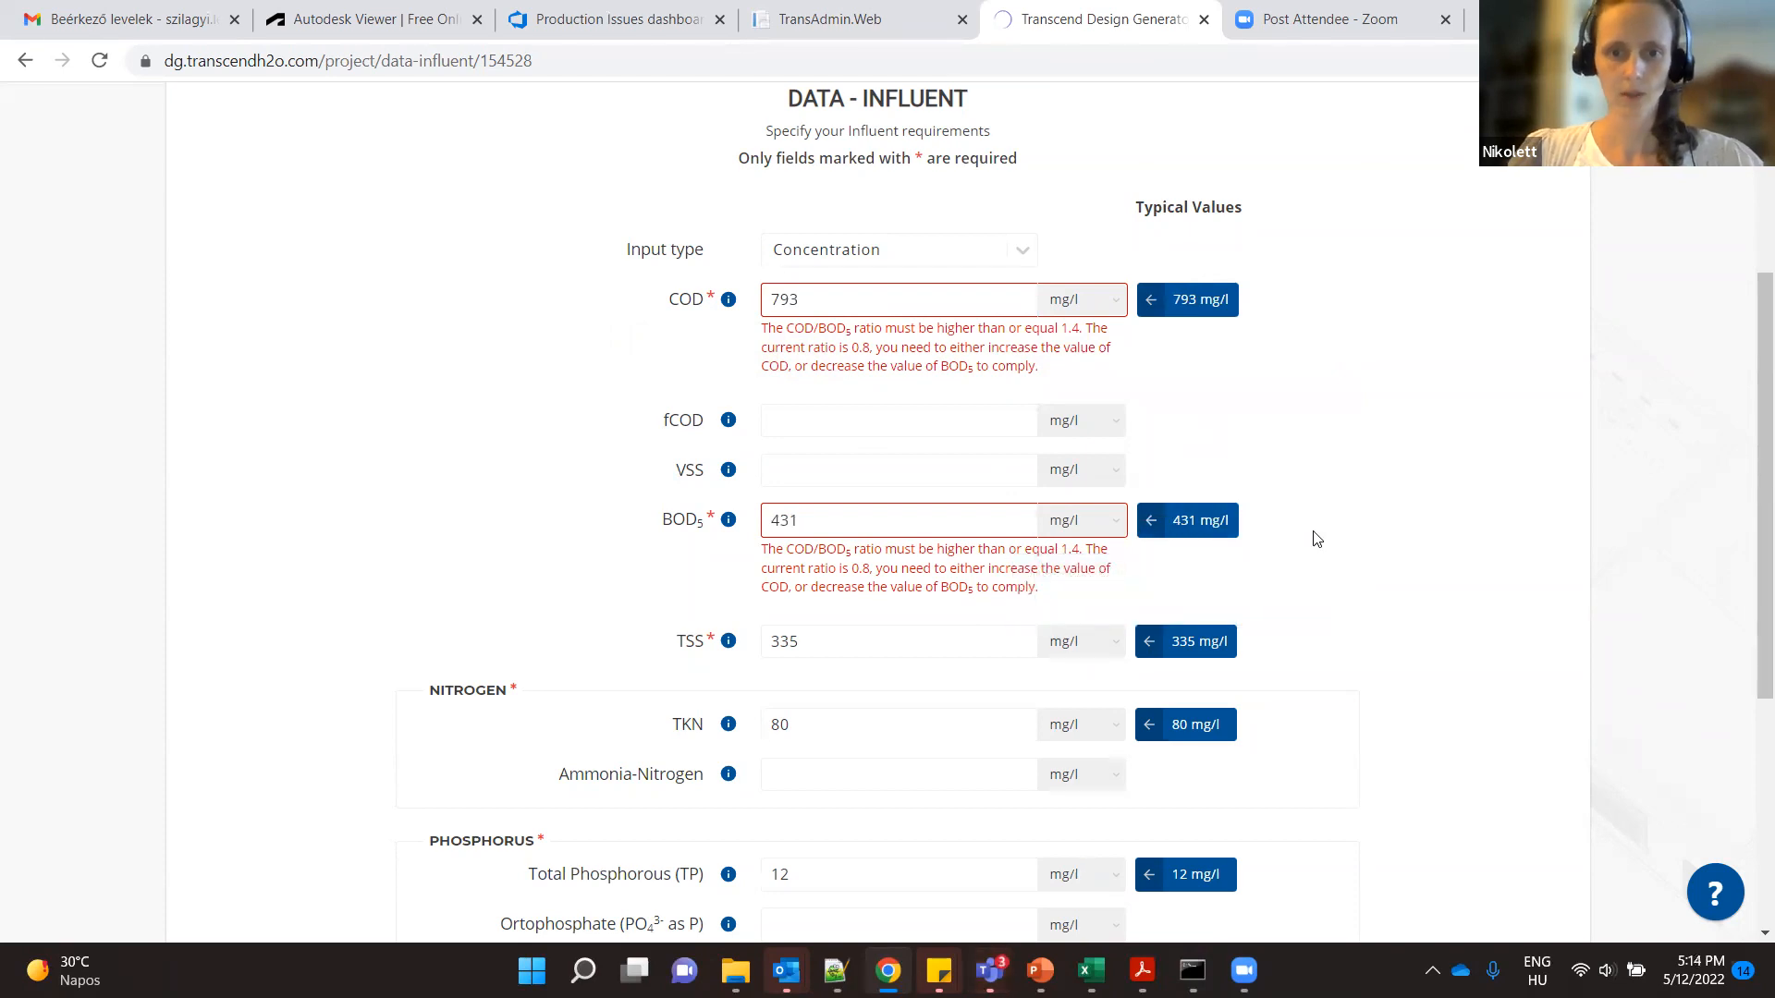
pyautogui.scroll(-3, 1312, 531)
pyautogui.scroll(-2, 1337, 535)
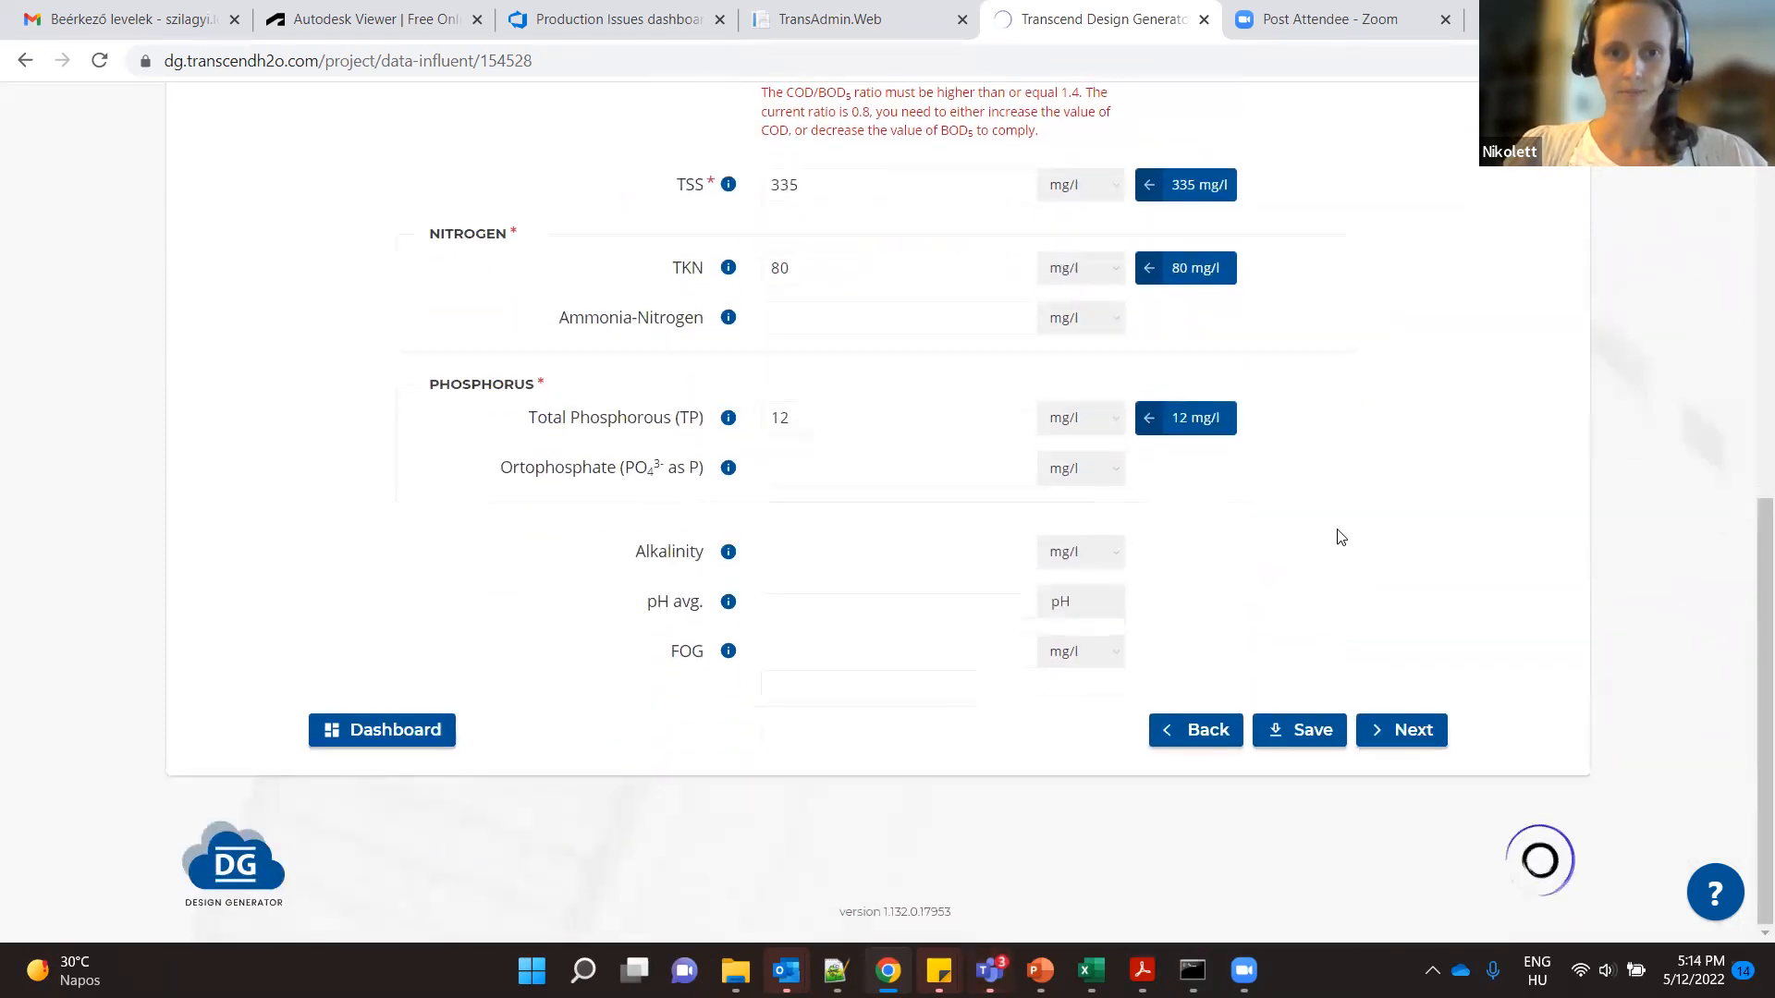
pyautogui.click(1413, 731)
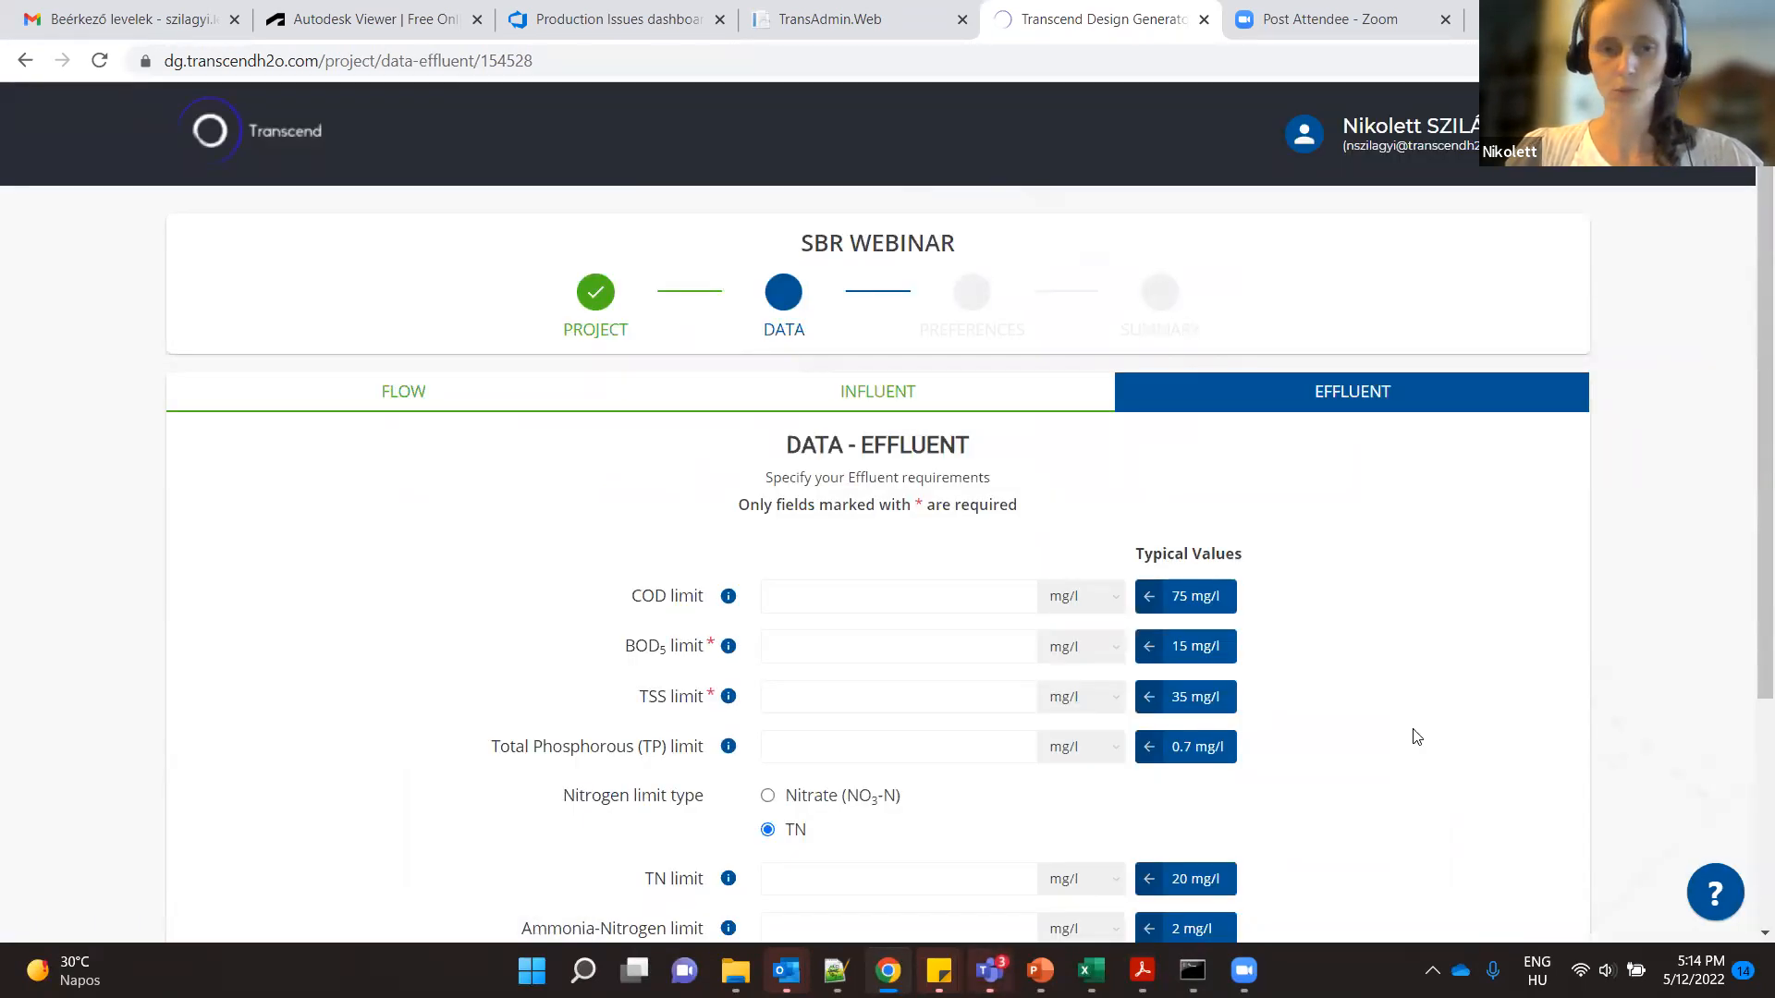
# - Apply the typical effluent limits: COD 75, BOD5 15, TSS 35, total phosphorus 0.7 and TN 20 mg/l
pyautogui.scroll(-1, 1416, 737)
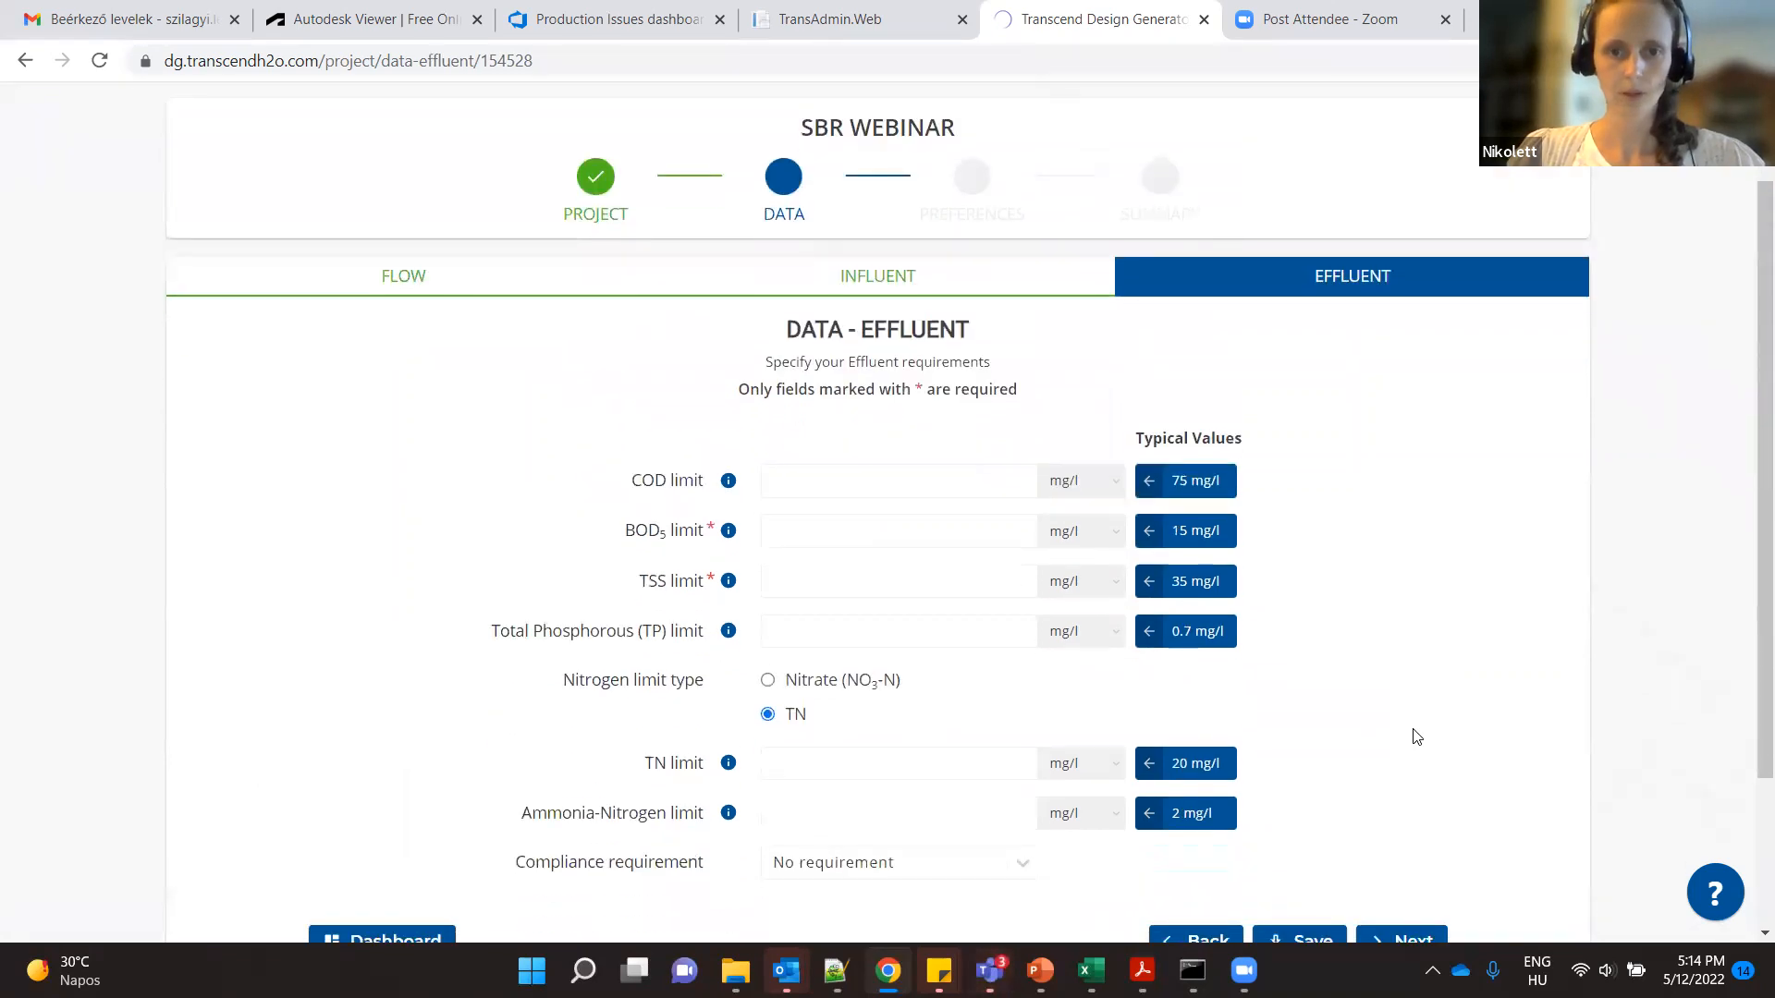
pyautogui.scroll(-1, 1416, 737)
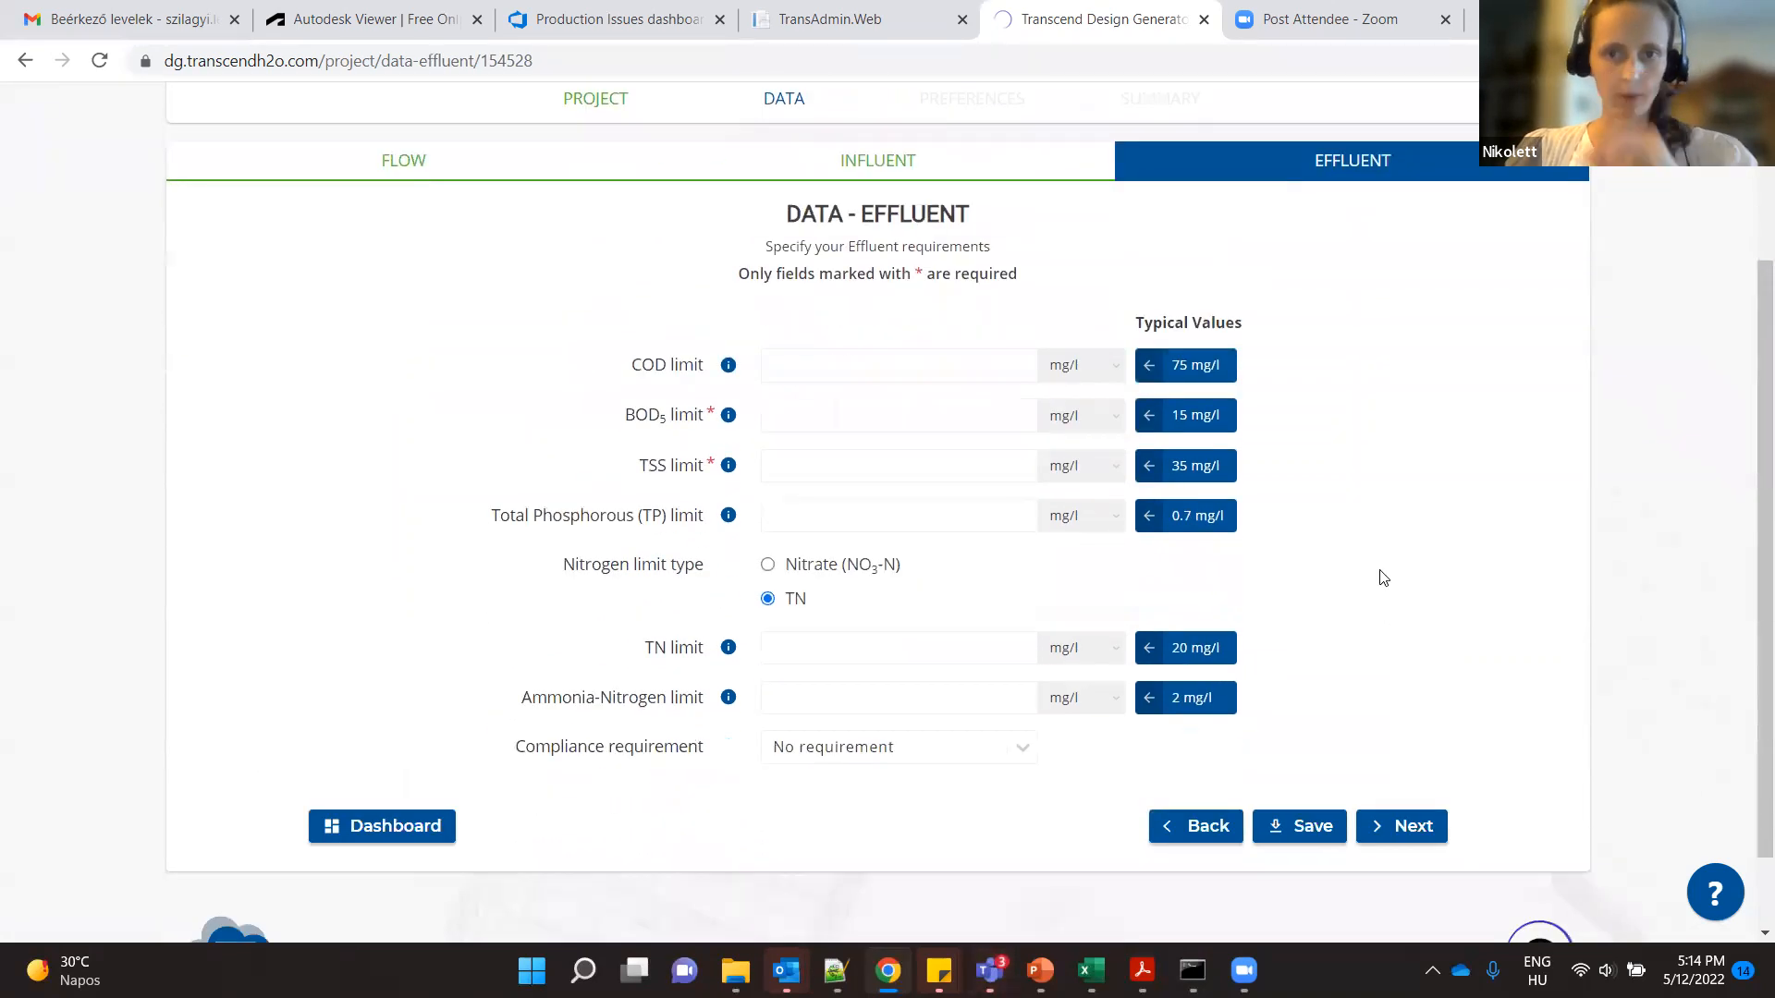
pyautogui.click(1196, 362)
pyautogui.click(1196, 418)
pyautogui.click(1198, 466)
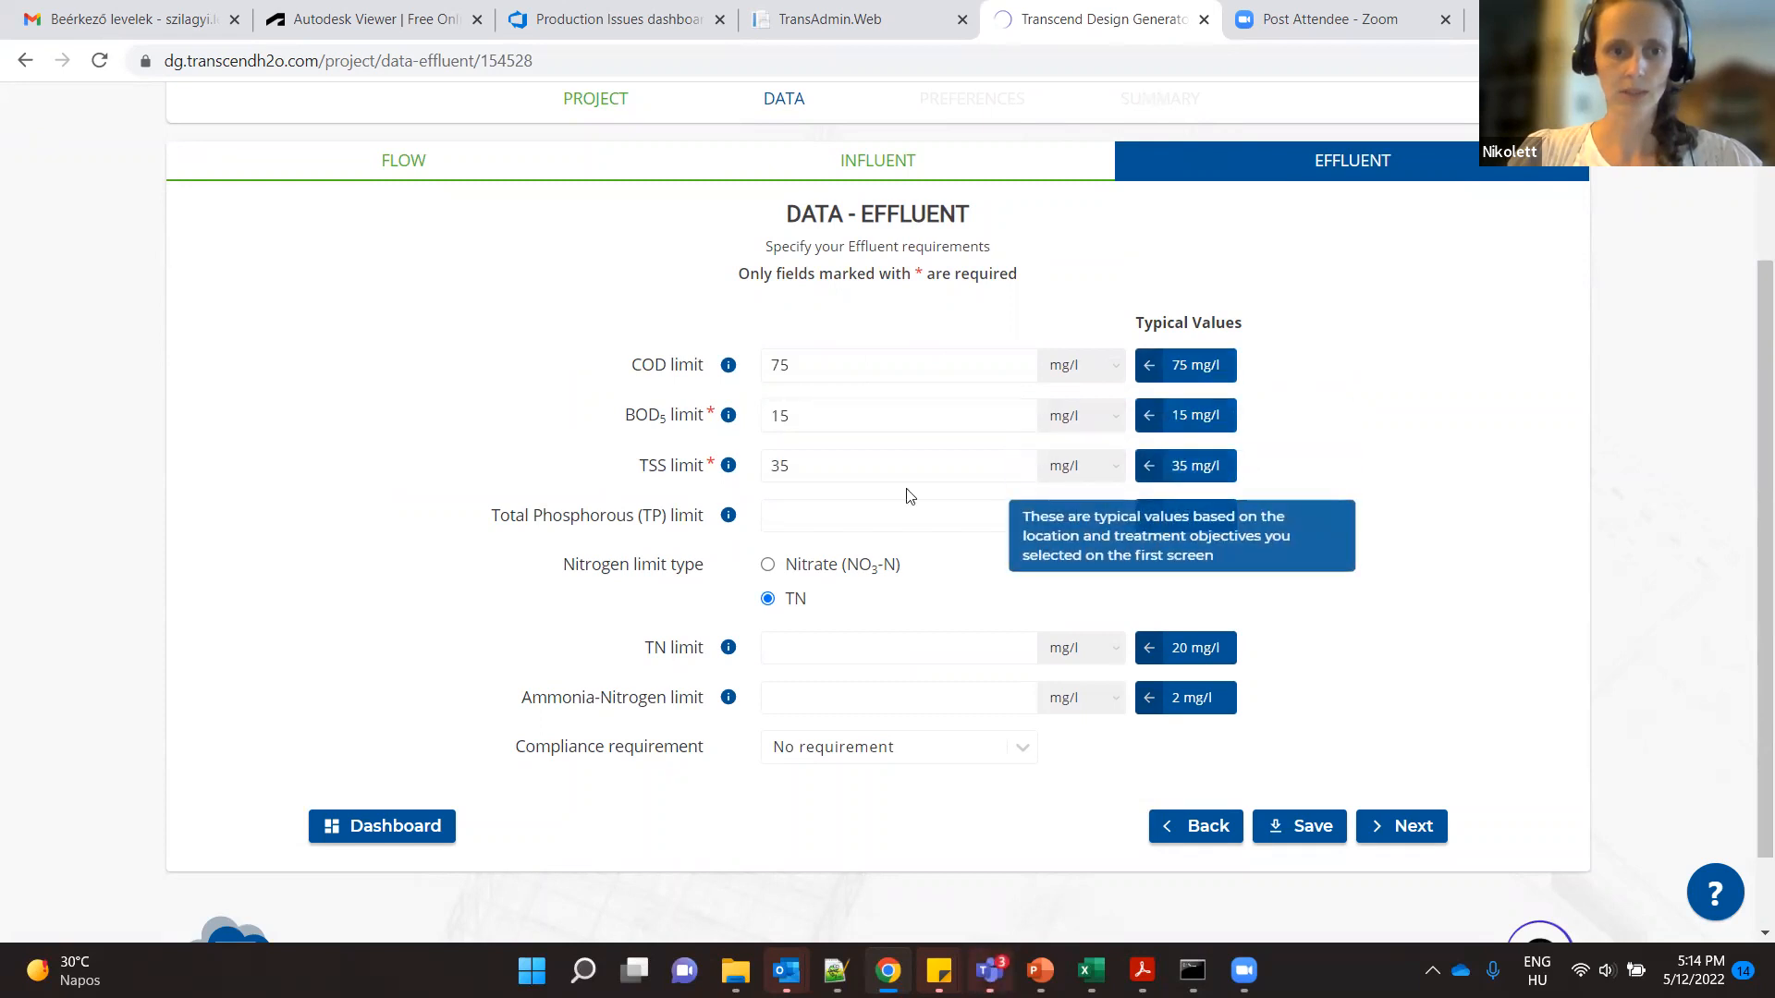
pyautogui.click(1195, 516)
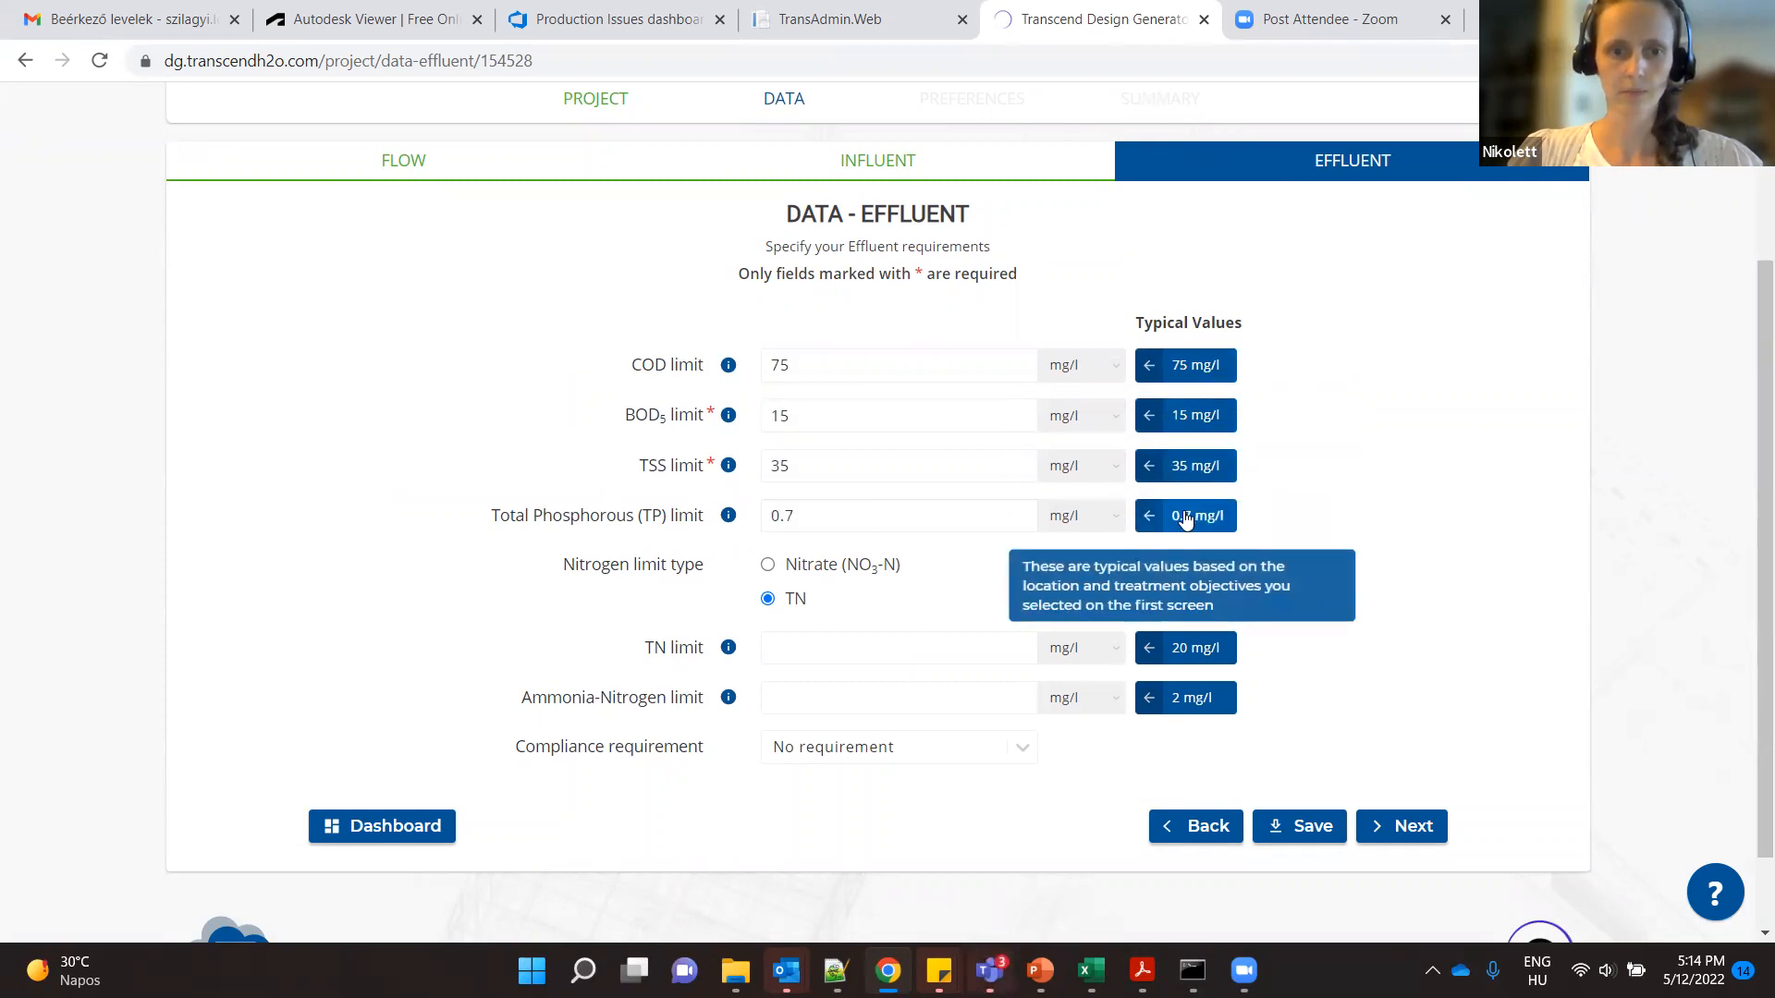
pyautogui.click(1196, 648)
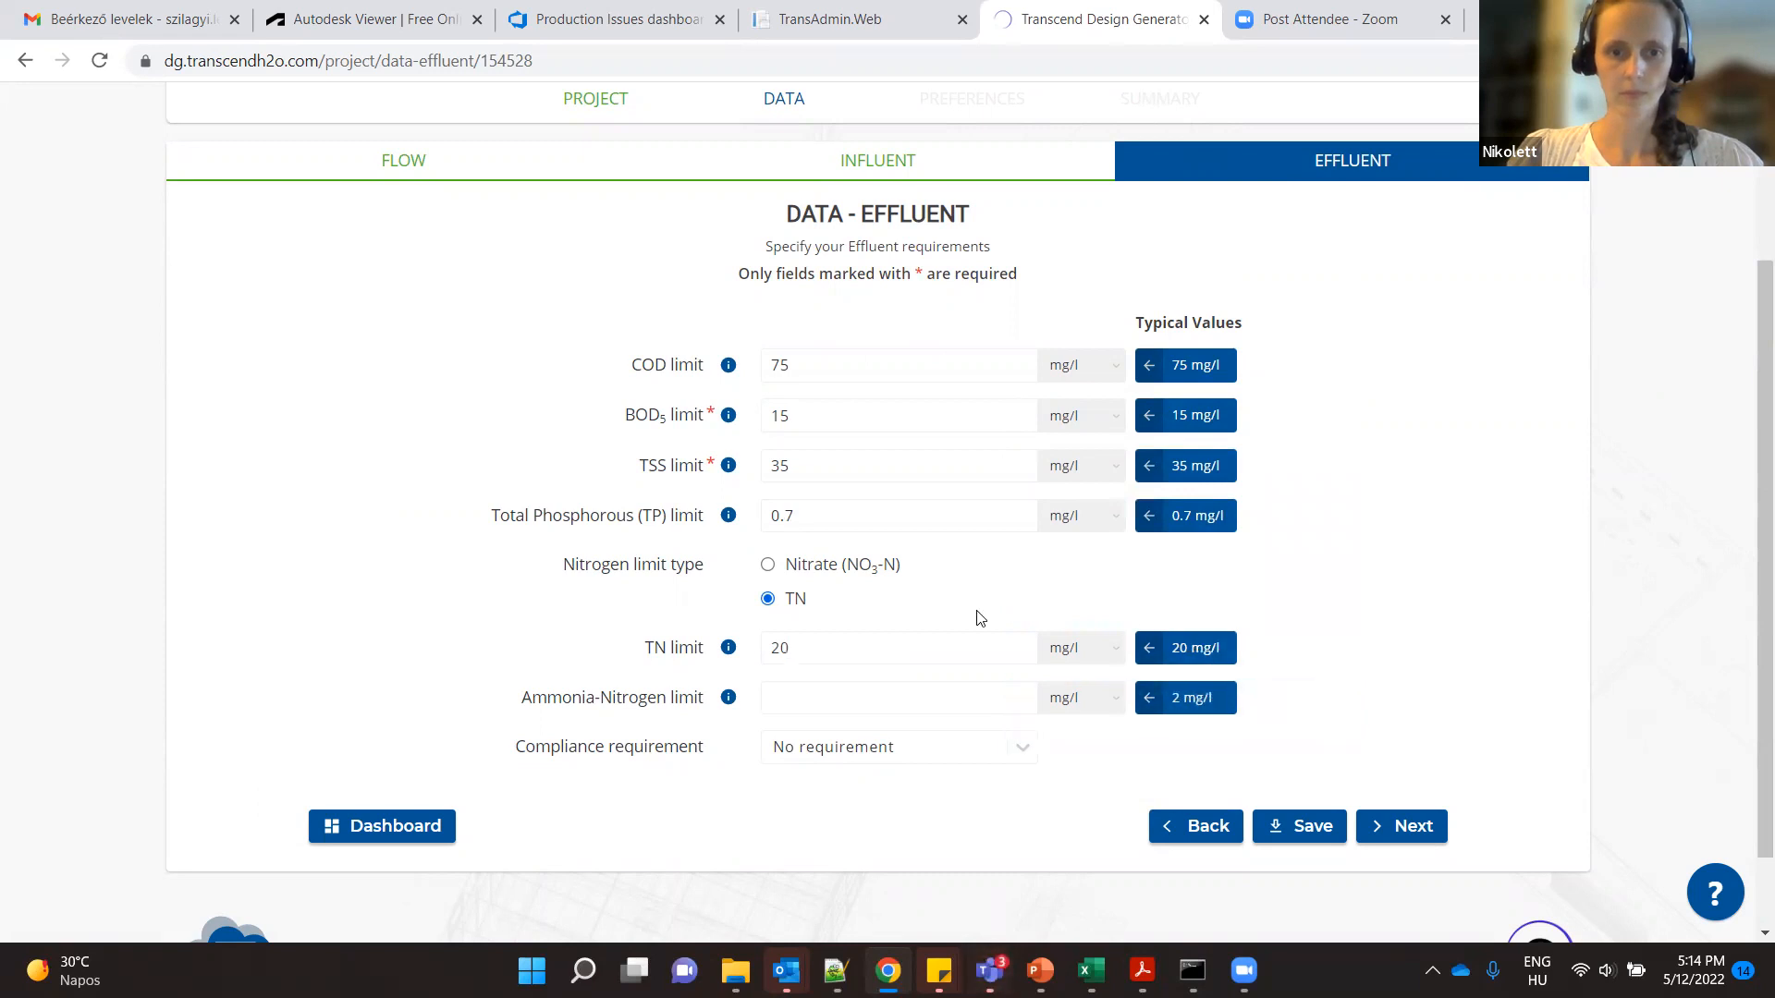
# - Try the nitrate limit type, return to TN, set the ammonia-nitrogen limit to 1 mg/l and continue to the preferences
pyautogui.click(768, 566)
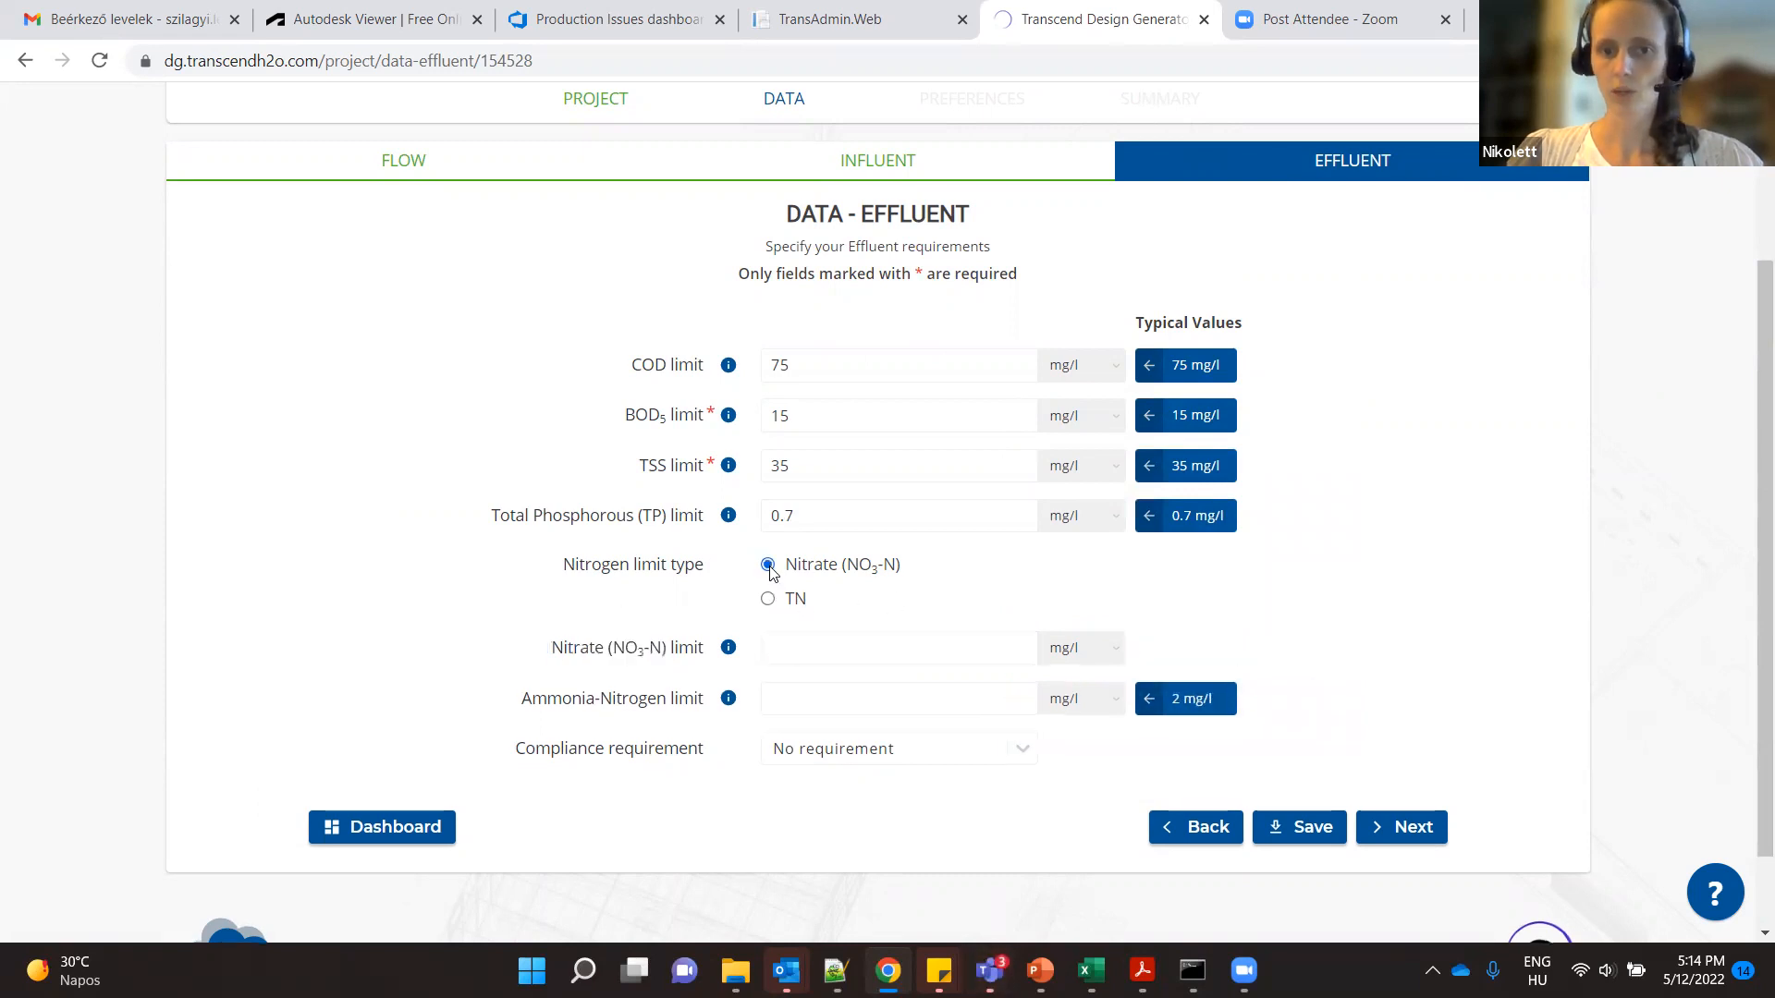
pyautogui.click(768, 599)
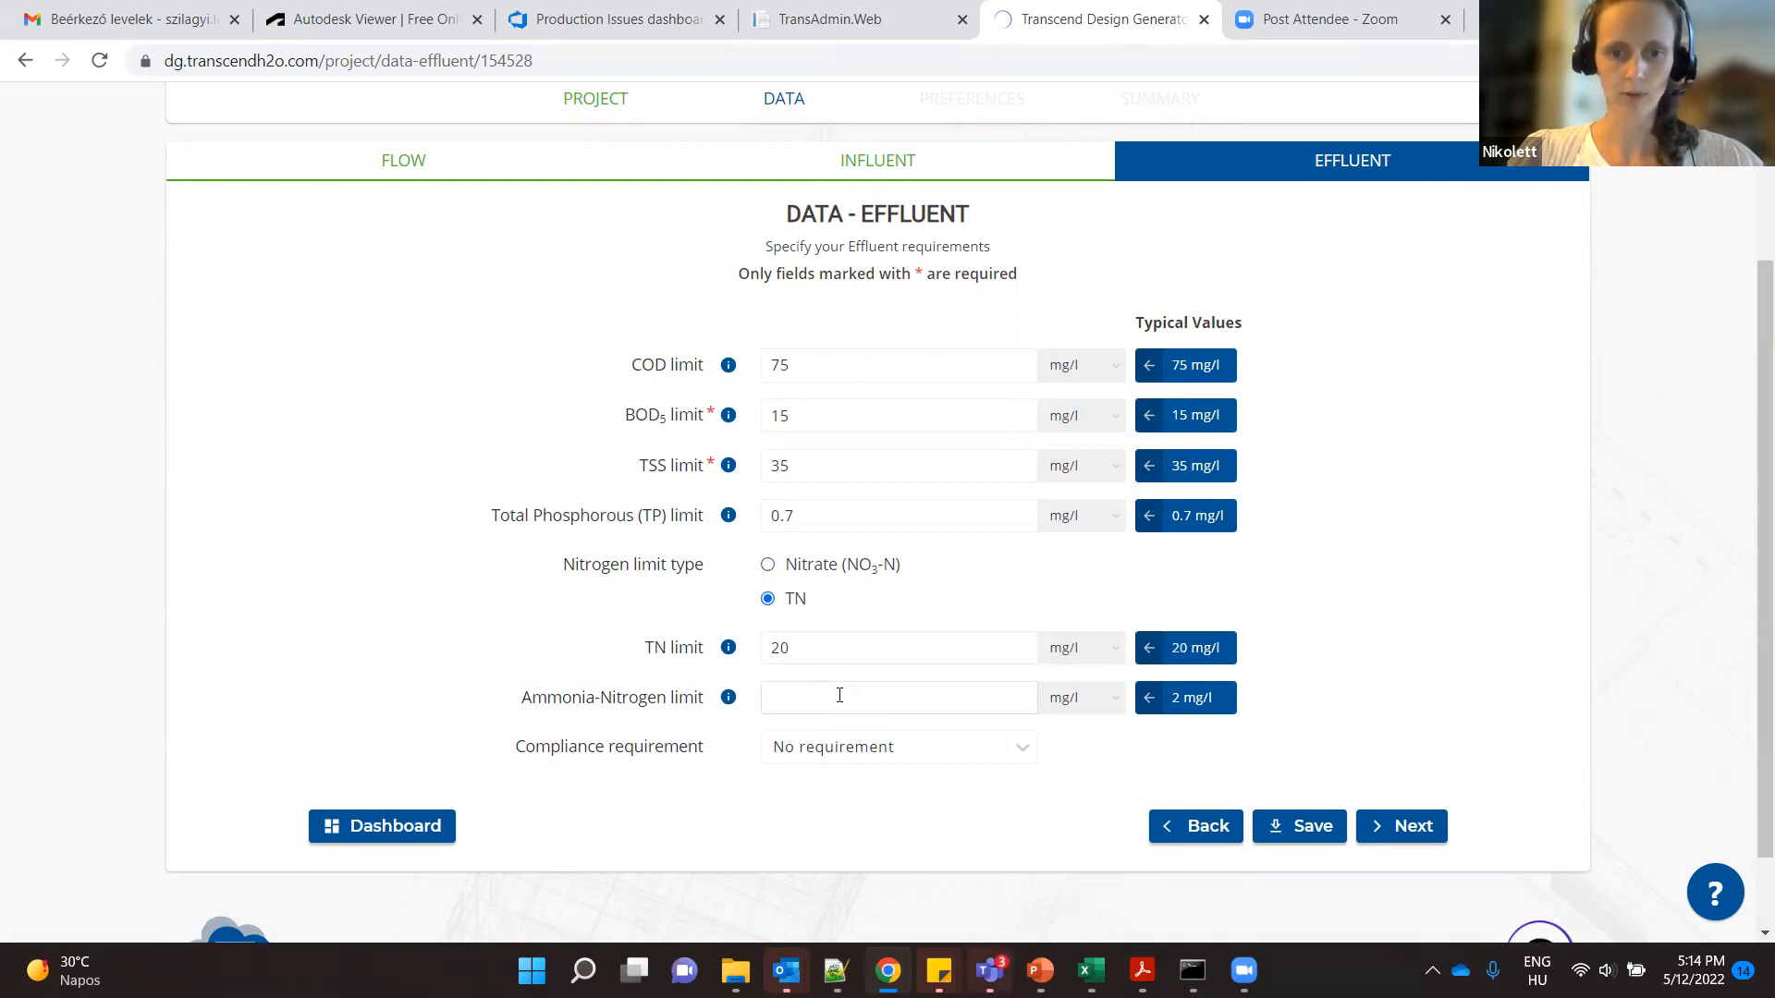
pyautogui.write('1')
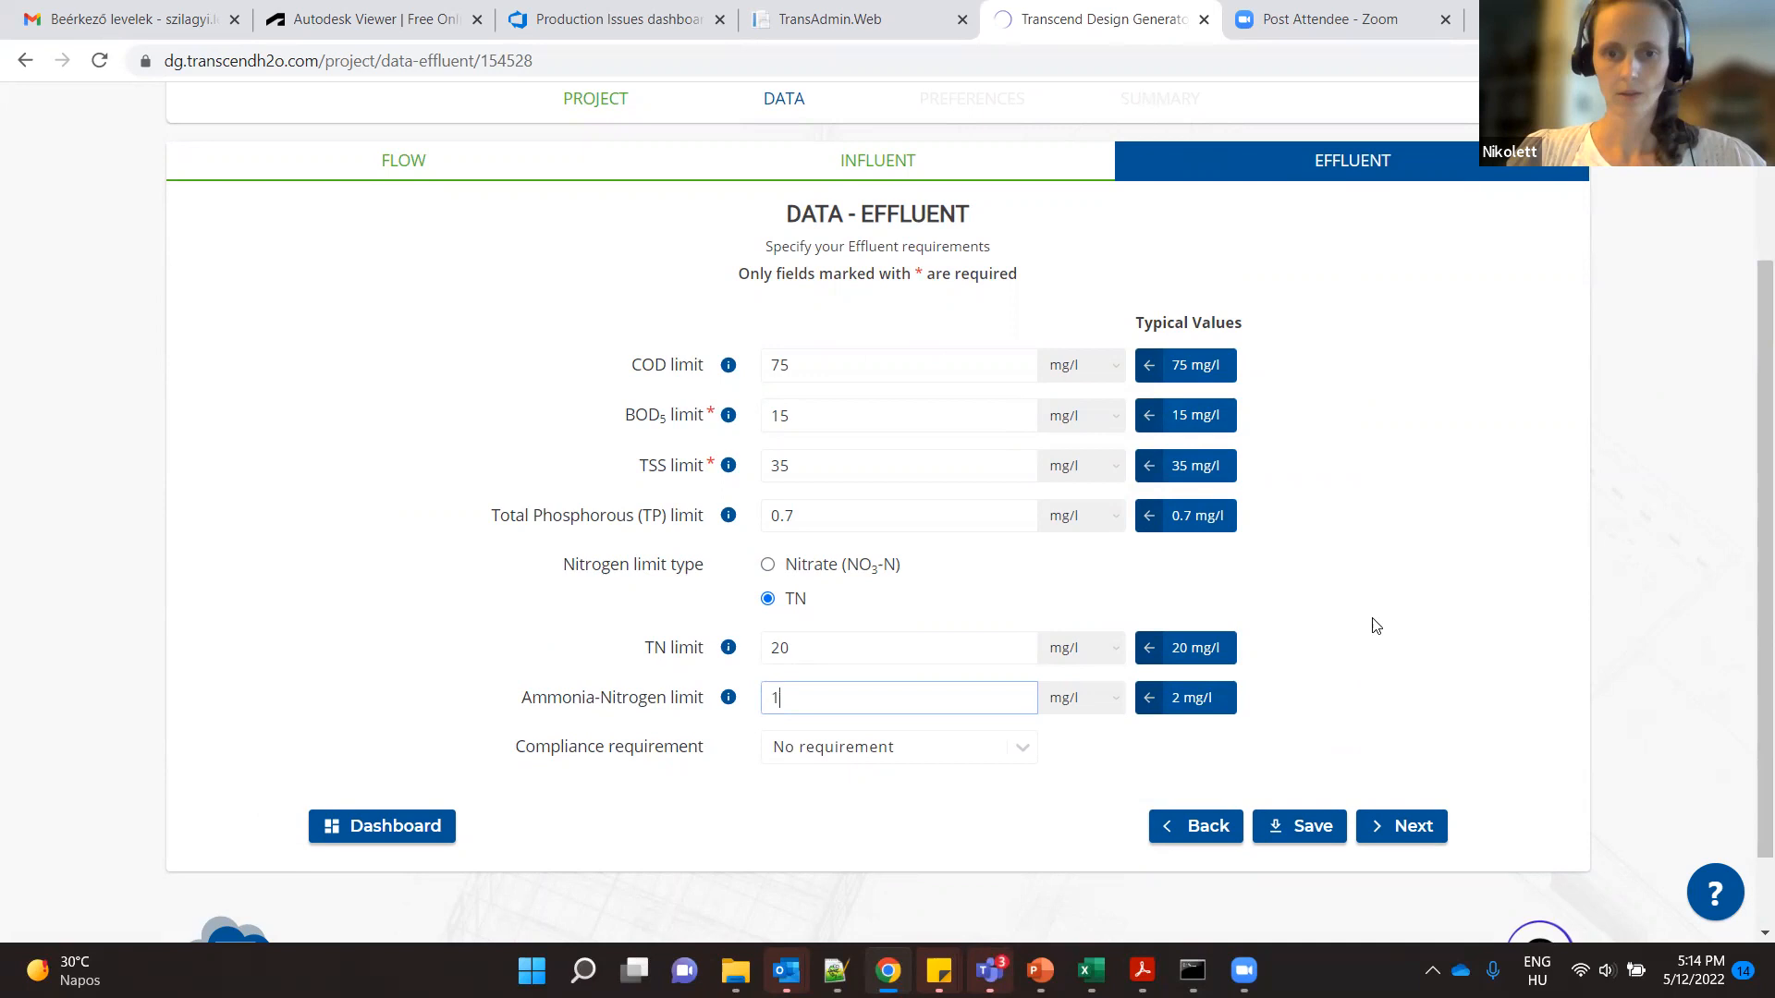
pyautogui.scroll(-1, 1374, 626)
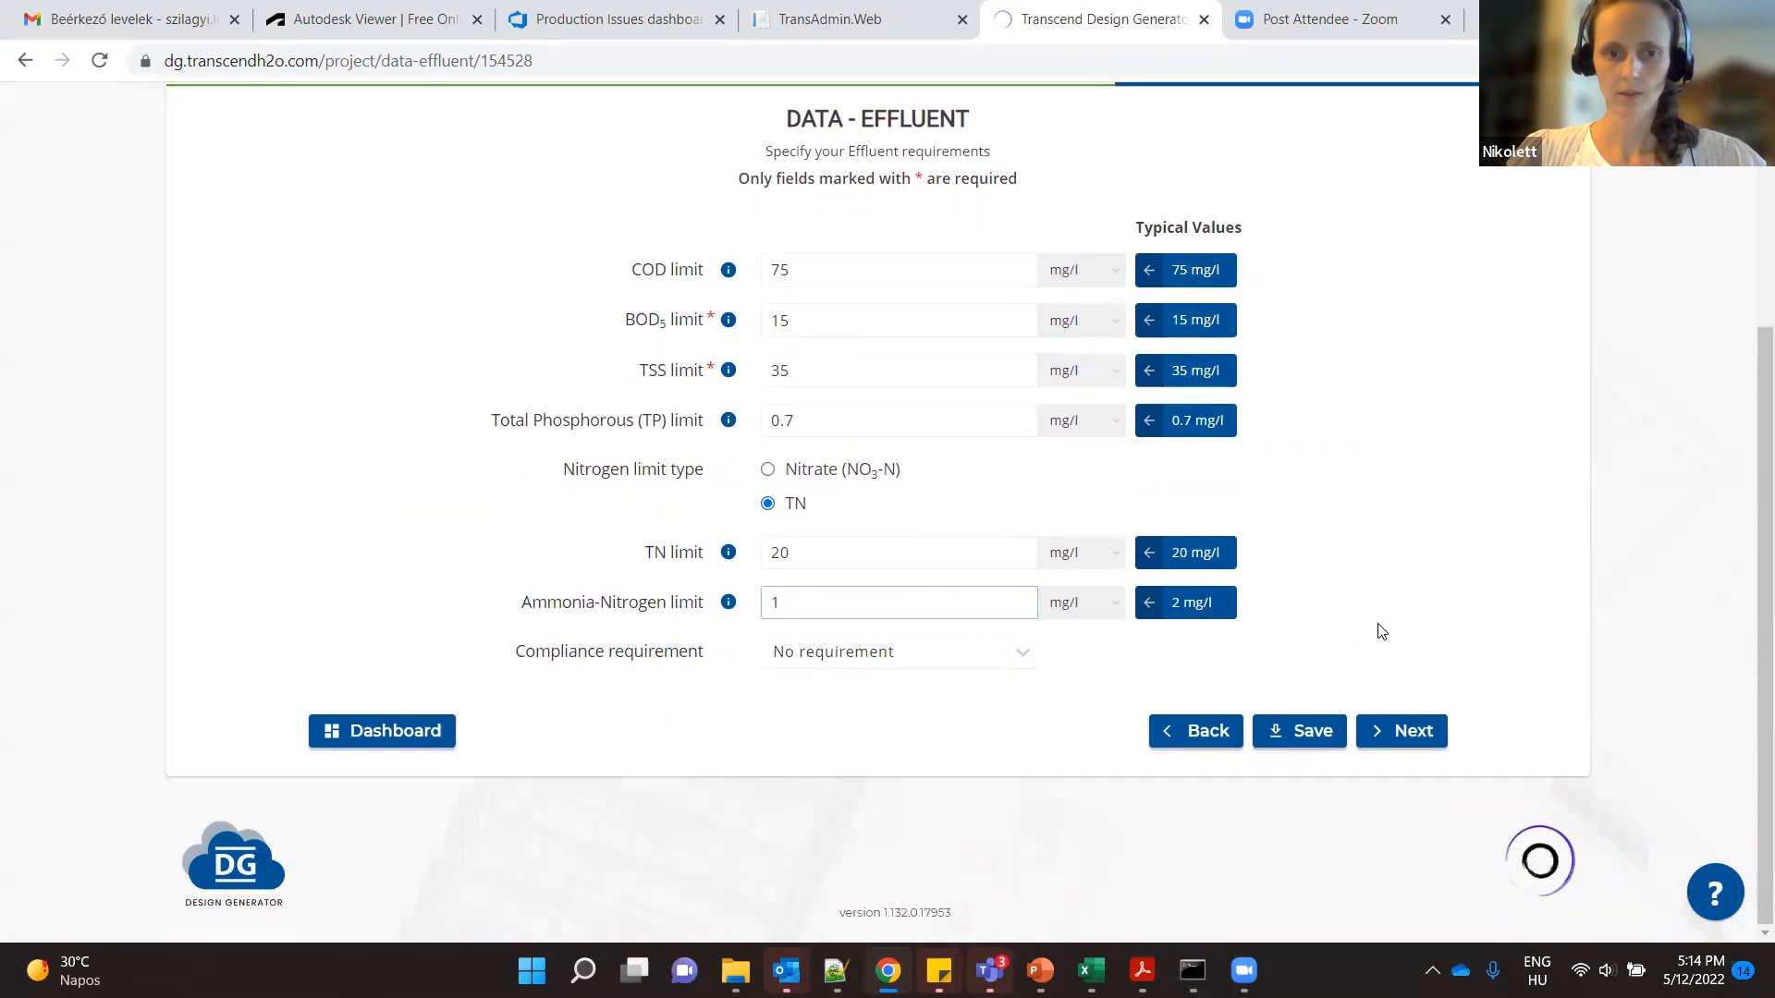
pyautogui.click(1420, 732)
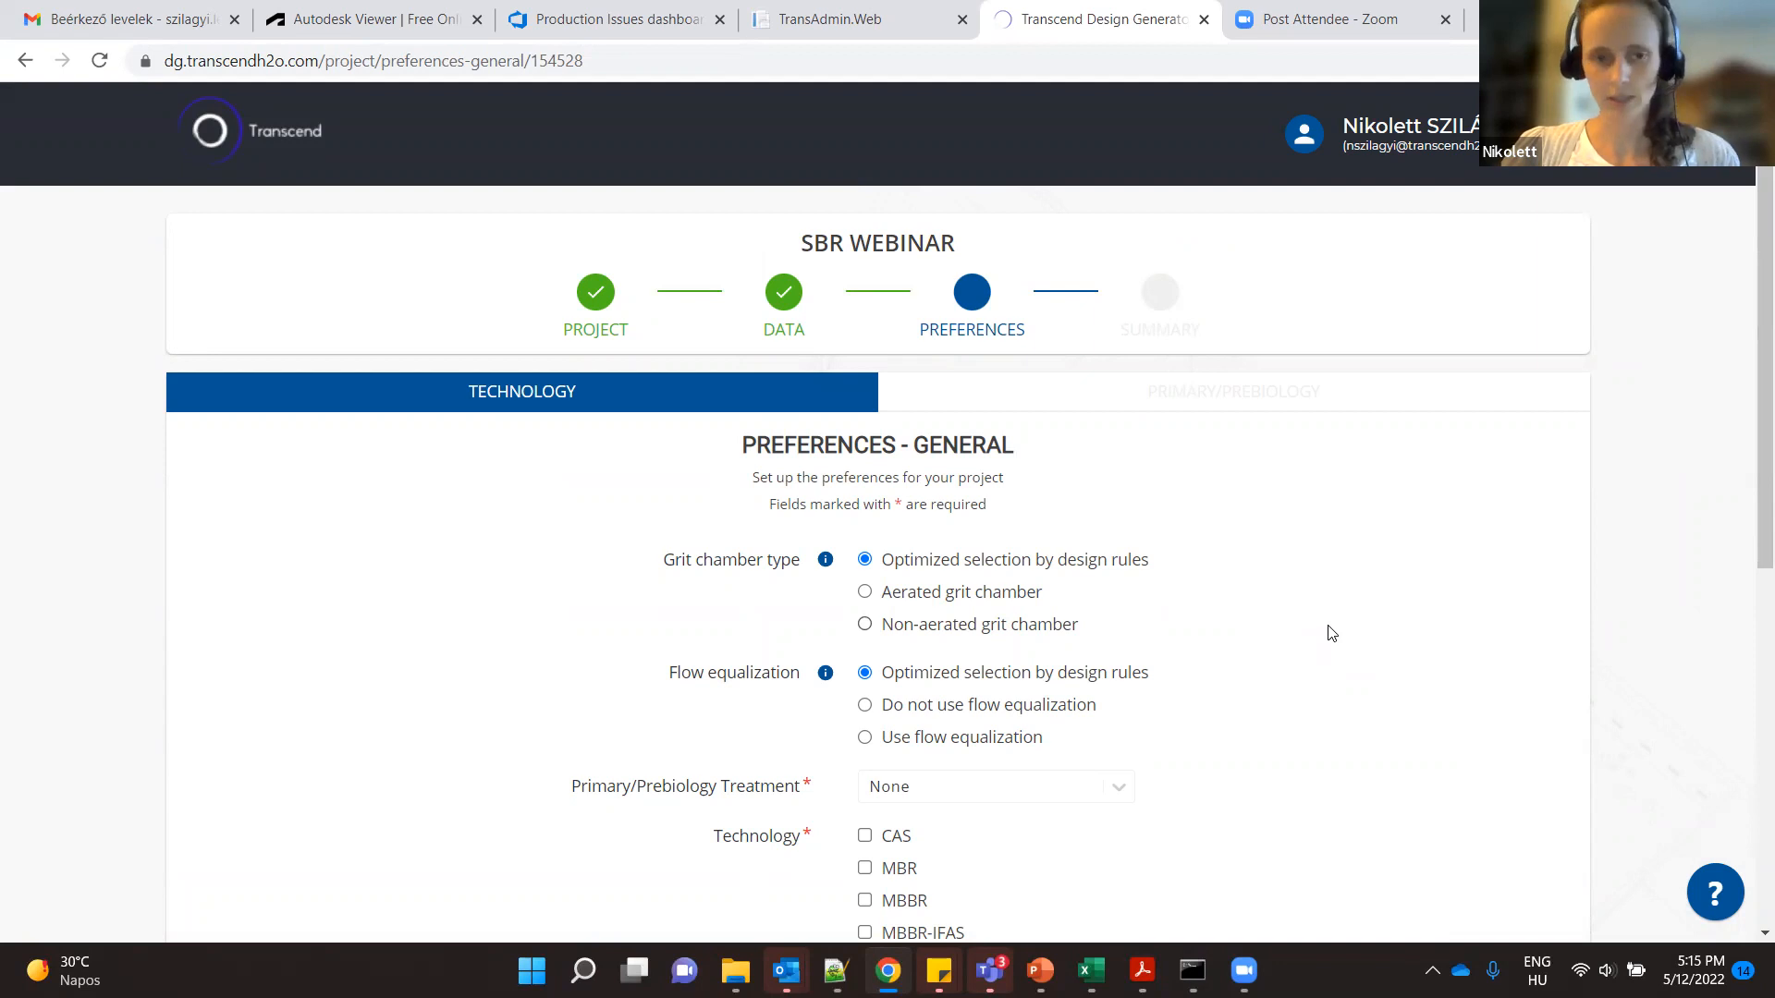
# - Select SBR as the treatment technology in the general preferences
pyautogui.scroll(-1, 1331, 633)
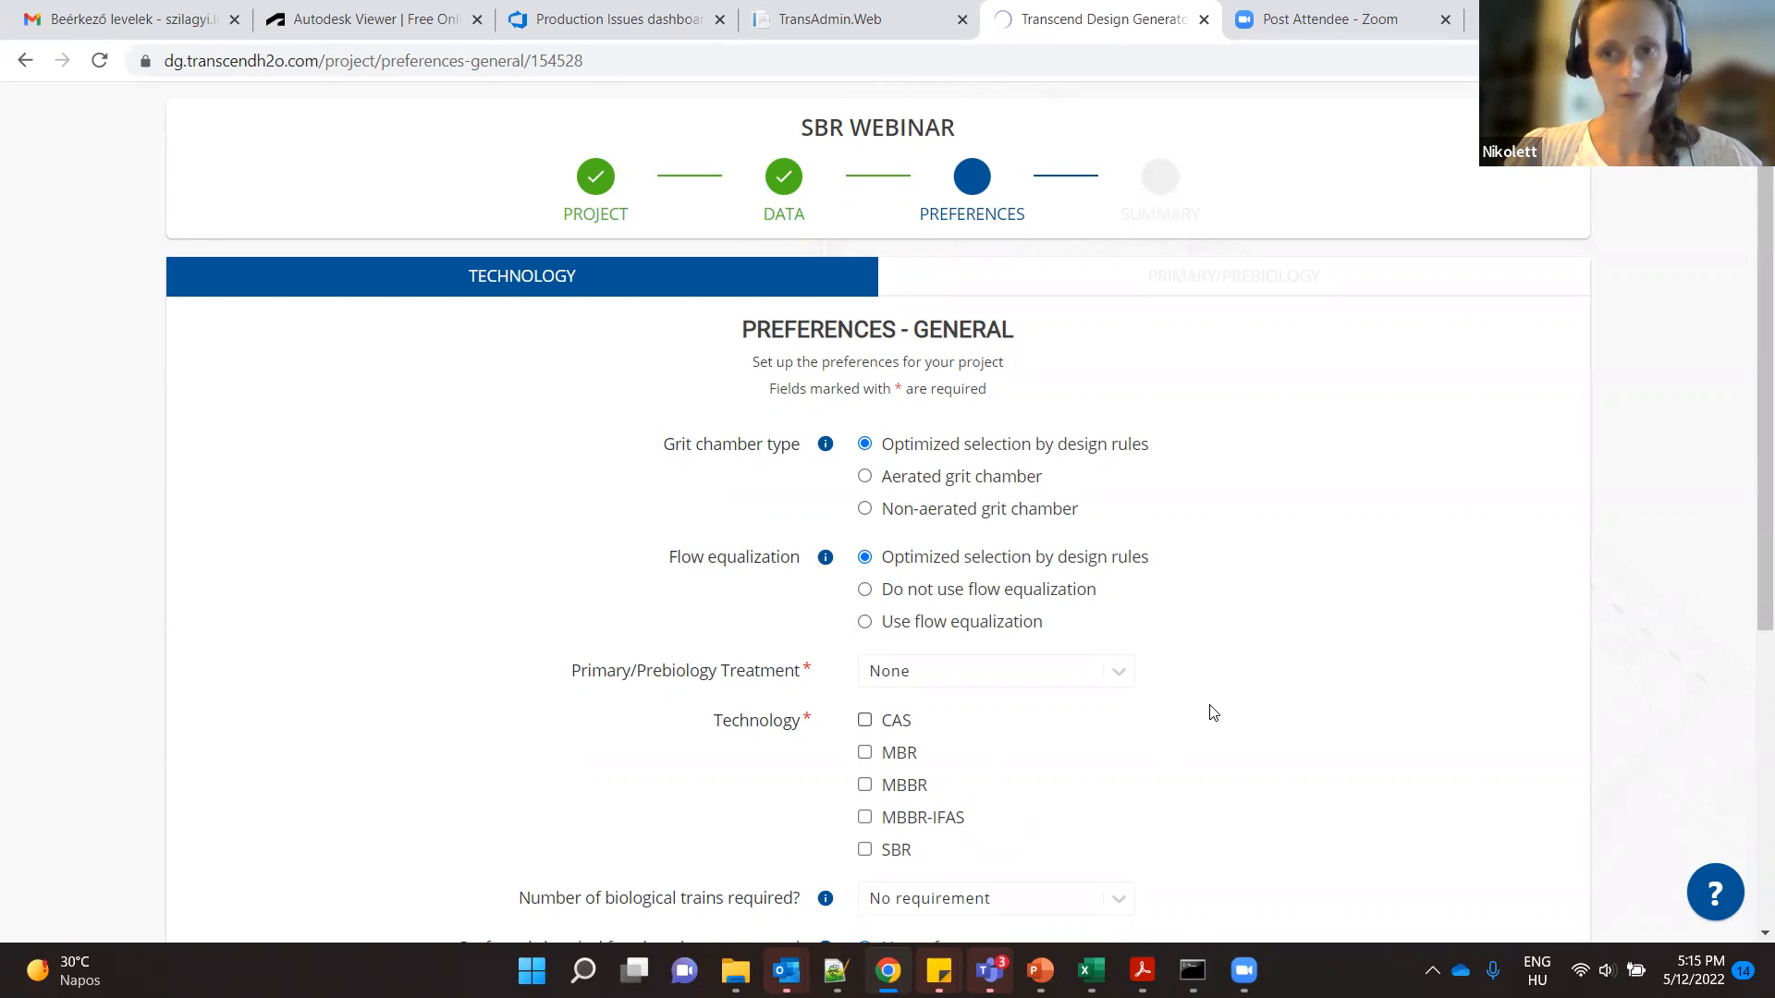
pyautogui.scroll(-1, 1214, 711)
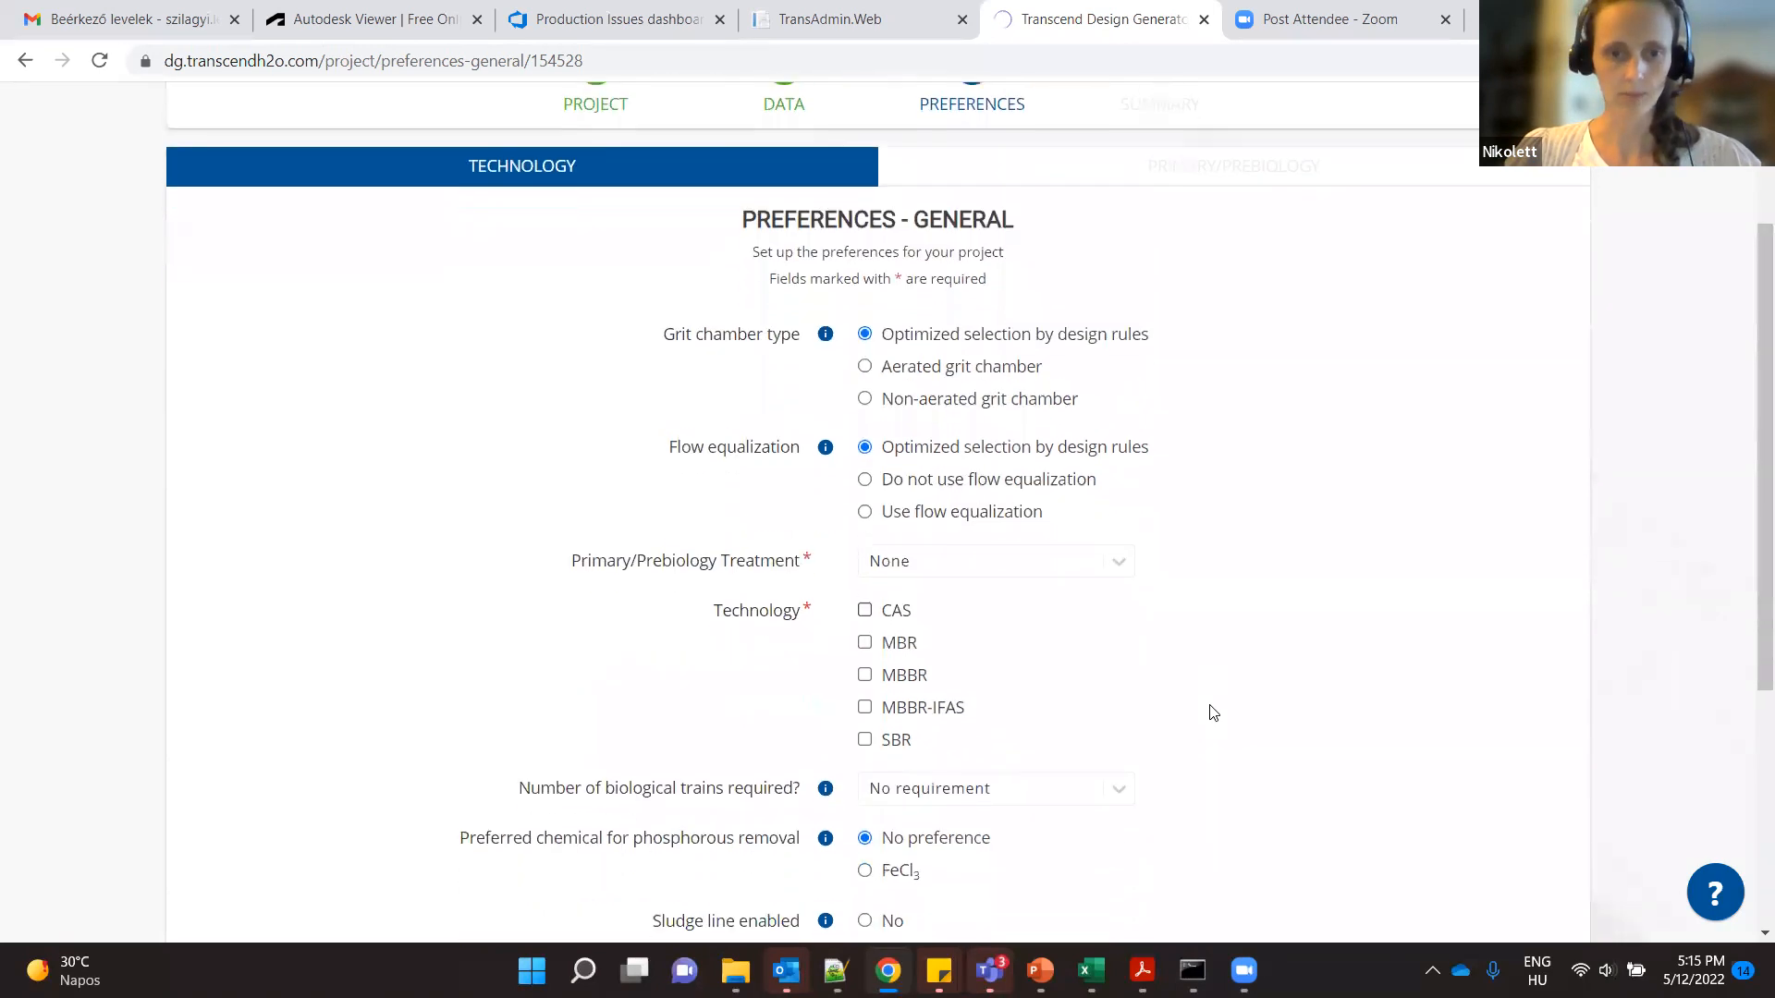
pyautogui.click(892, 742)
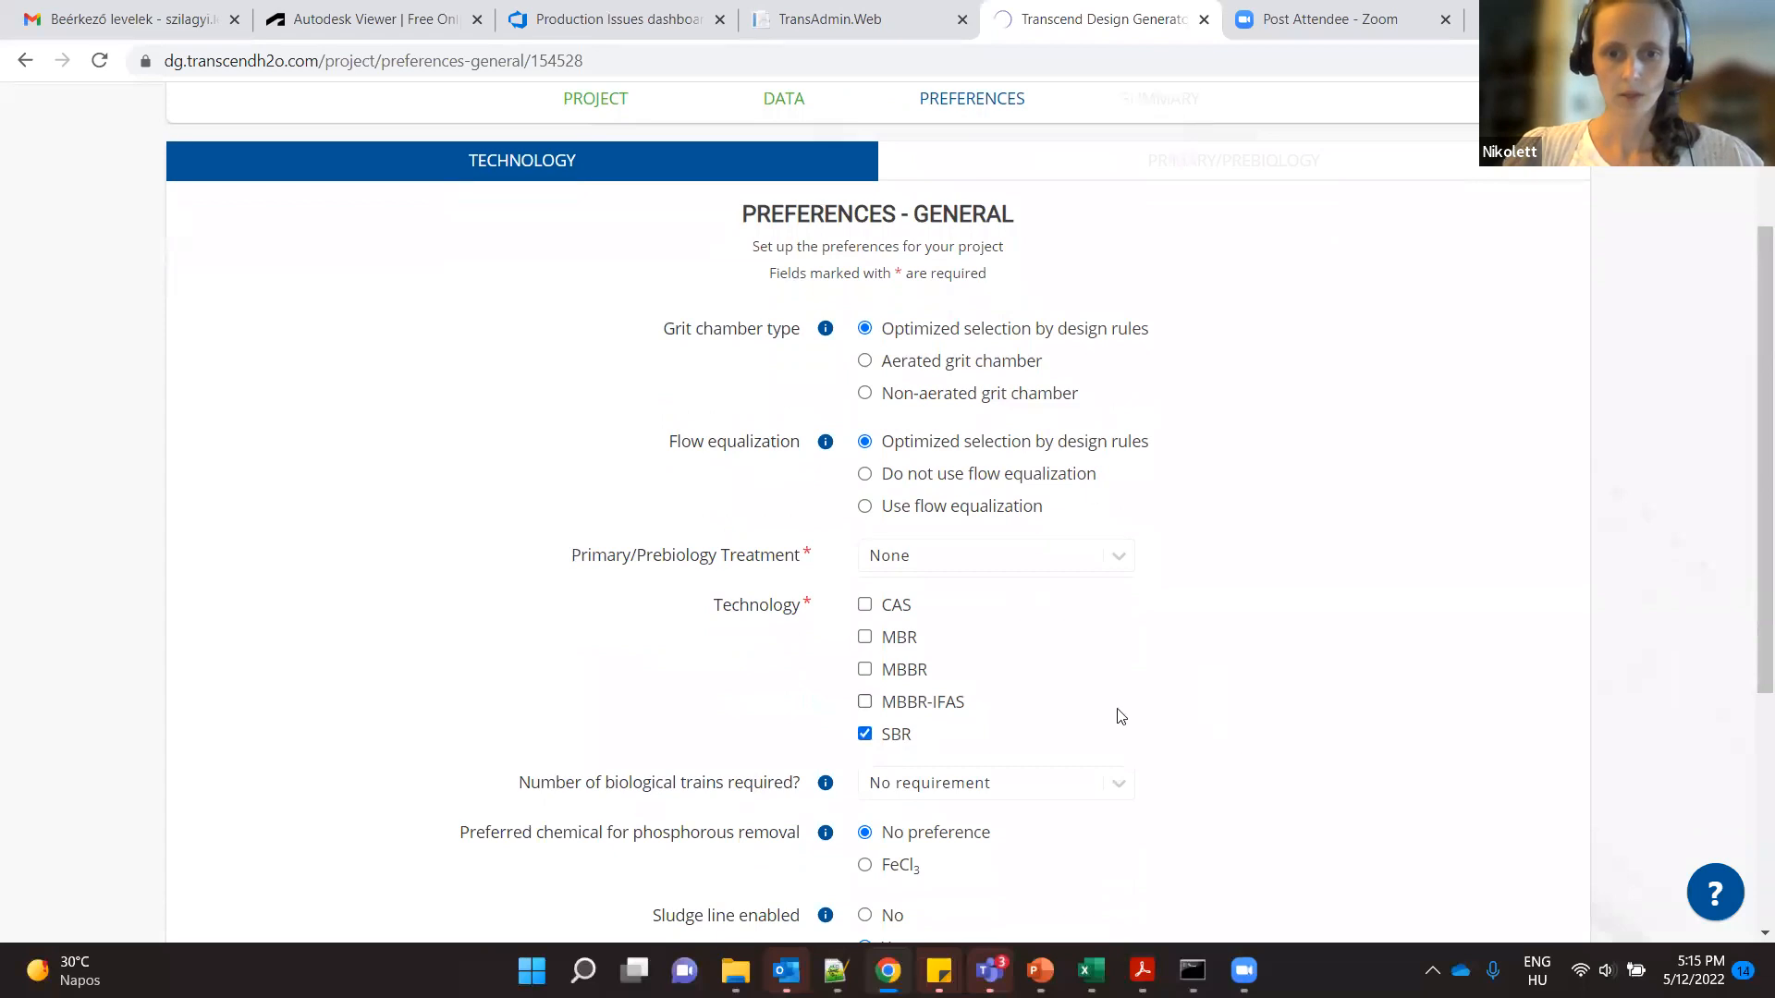
# - Review the options for the number of biological trains, keep No requirement, and continue to the SBR technology settings
pyautogui.scroll(-1, 1214, 695)
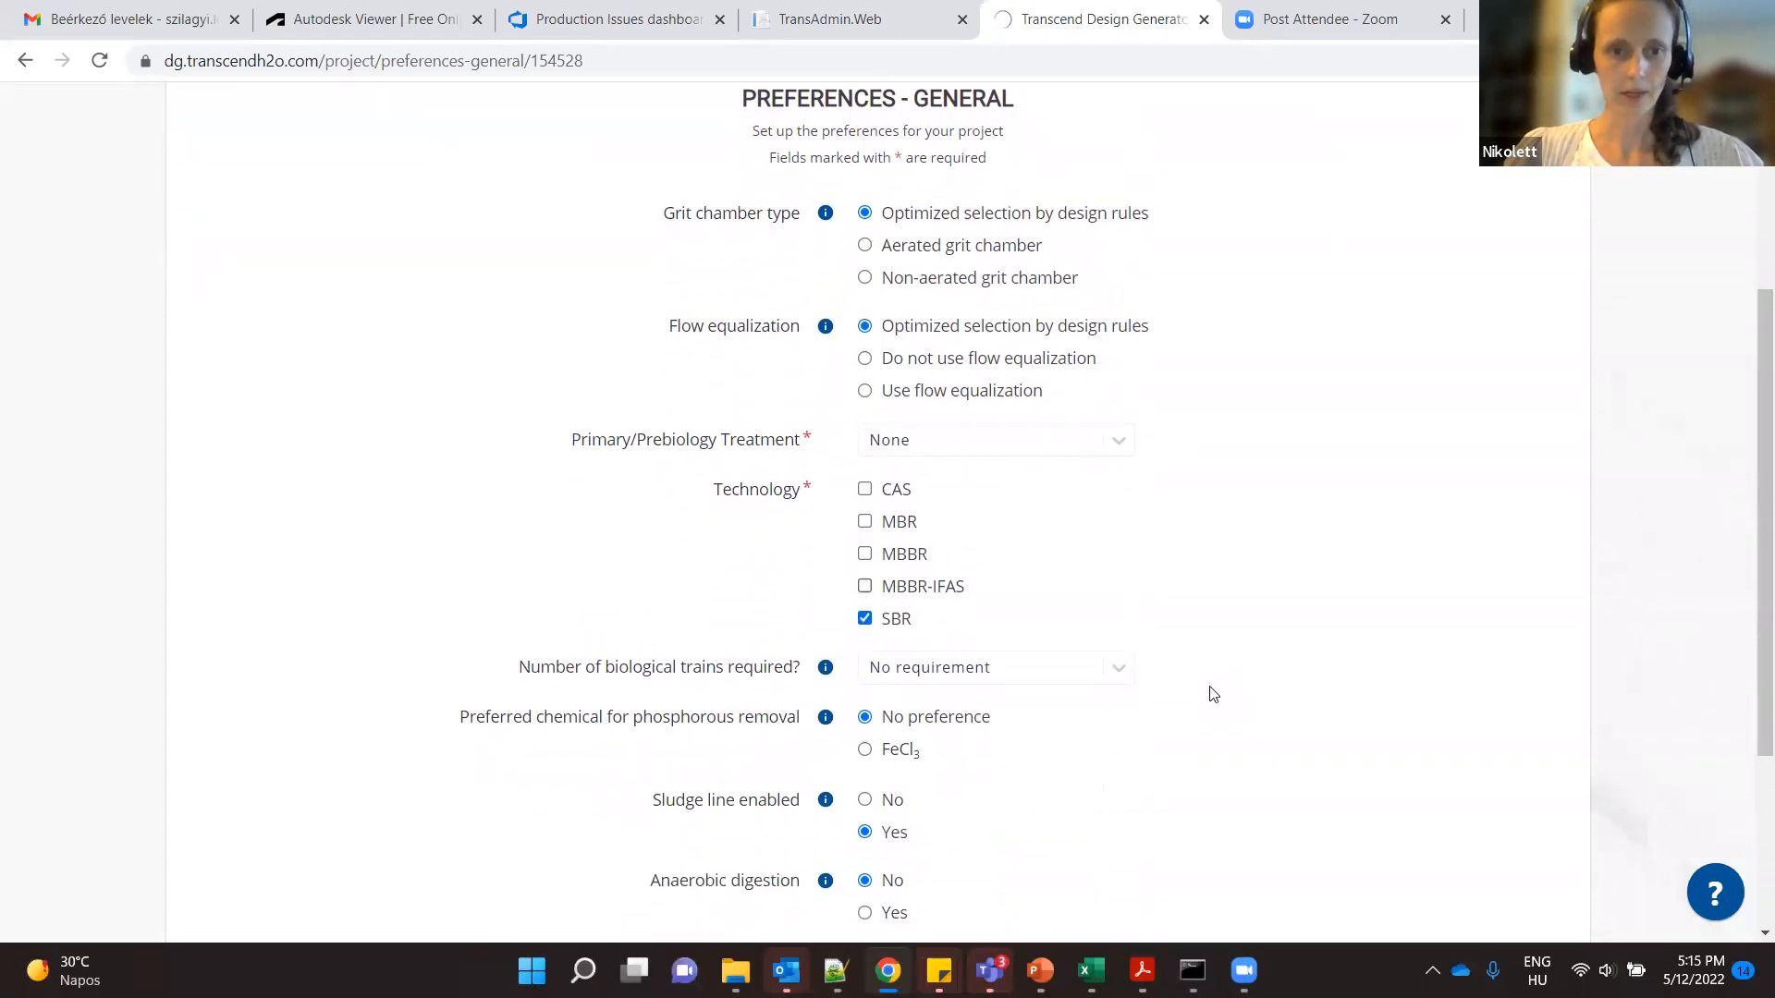
pyautogui.scroll(-1, 1214, 694)
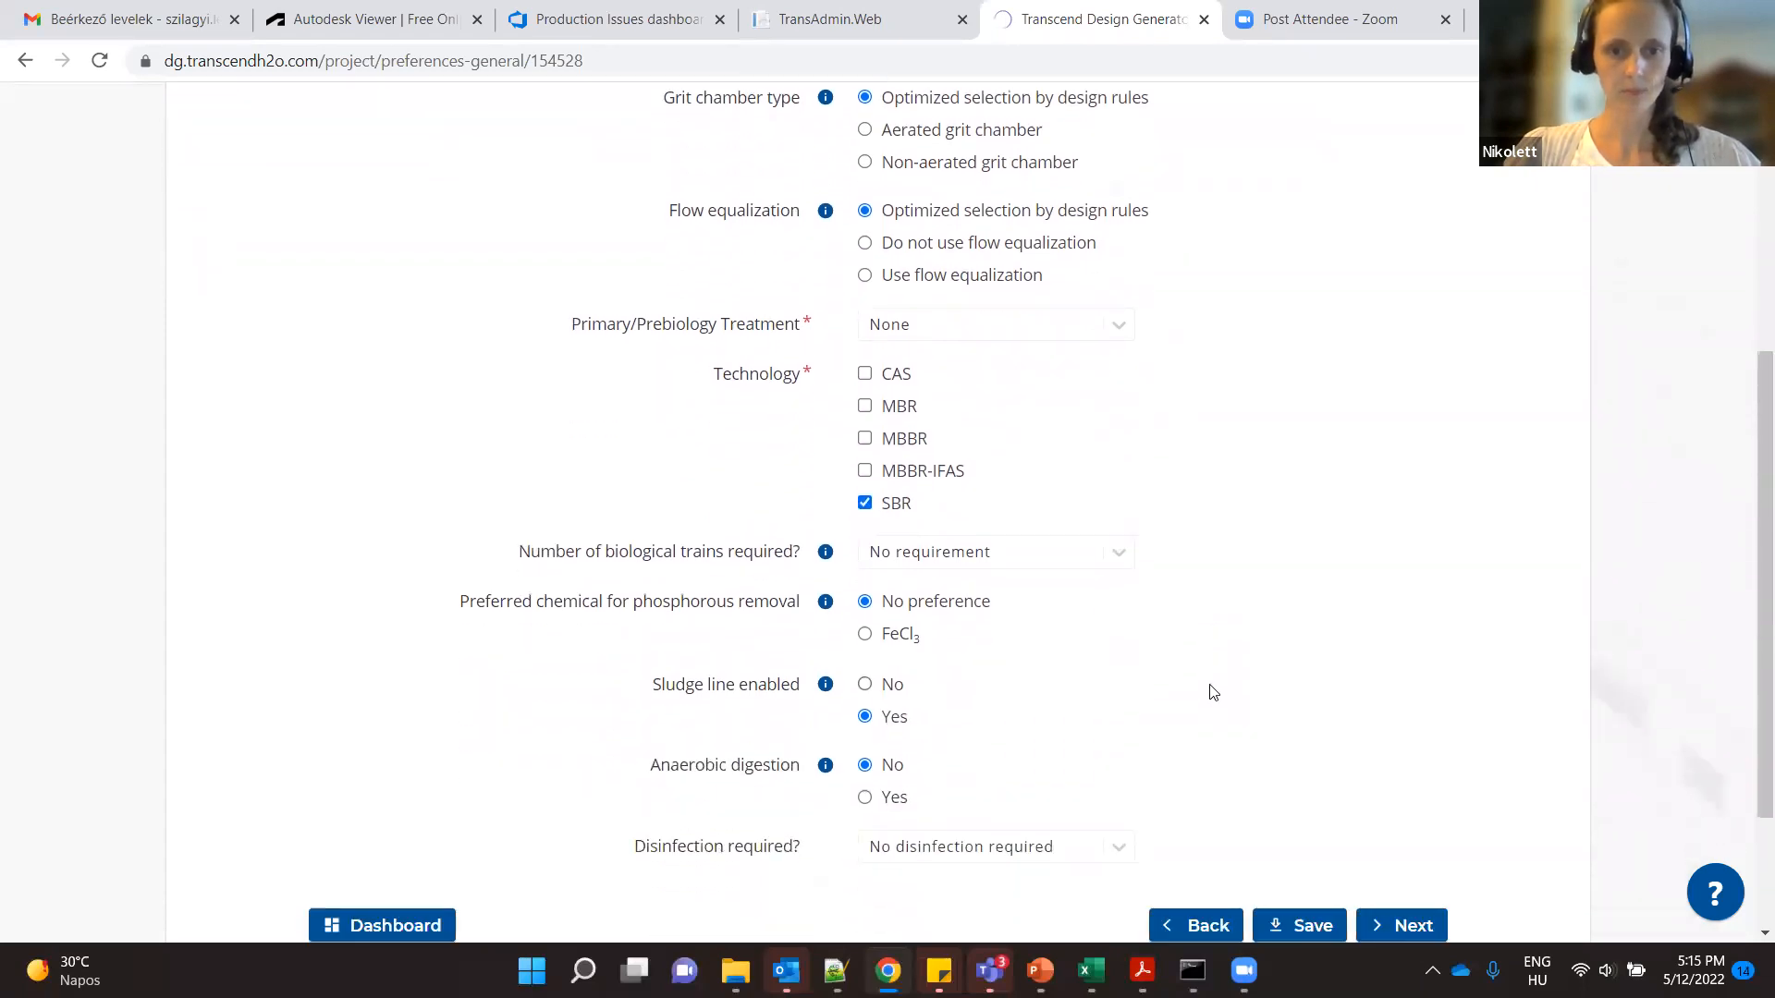
pyautogui.click(1071, 566)
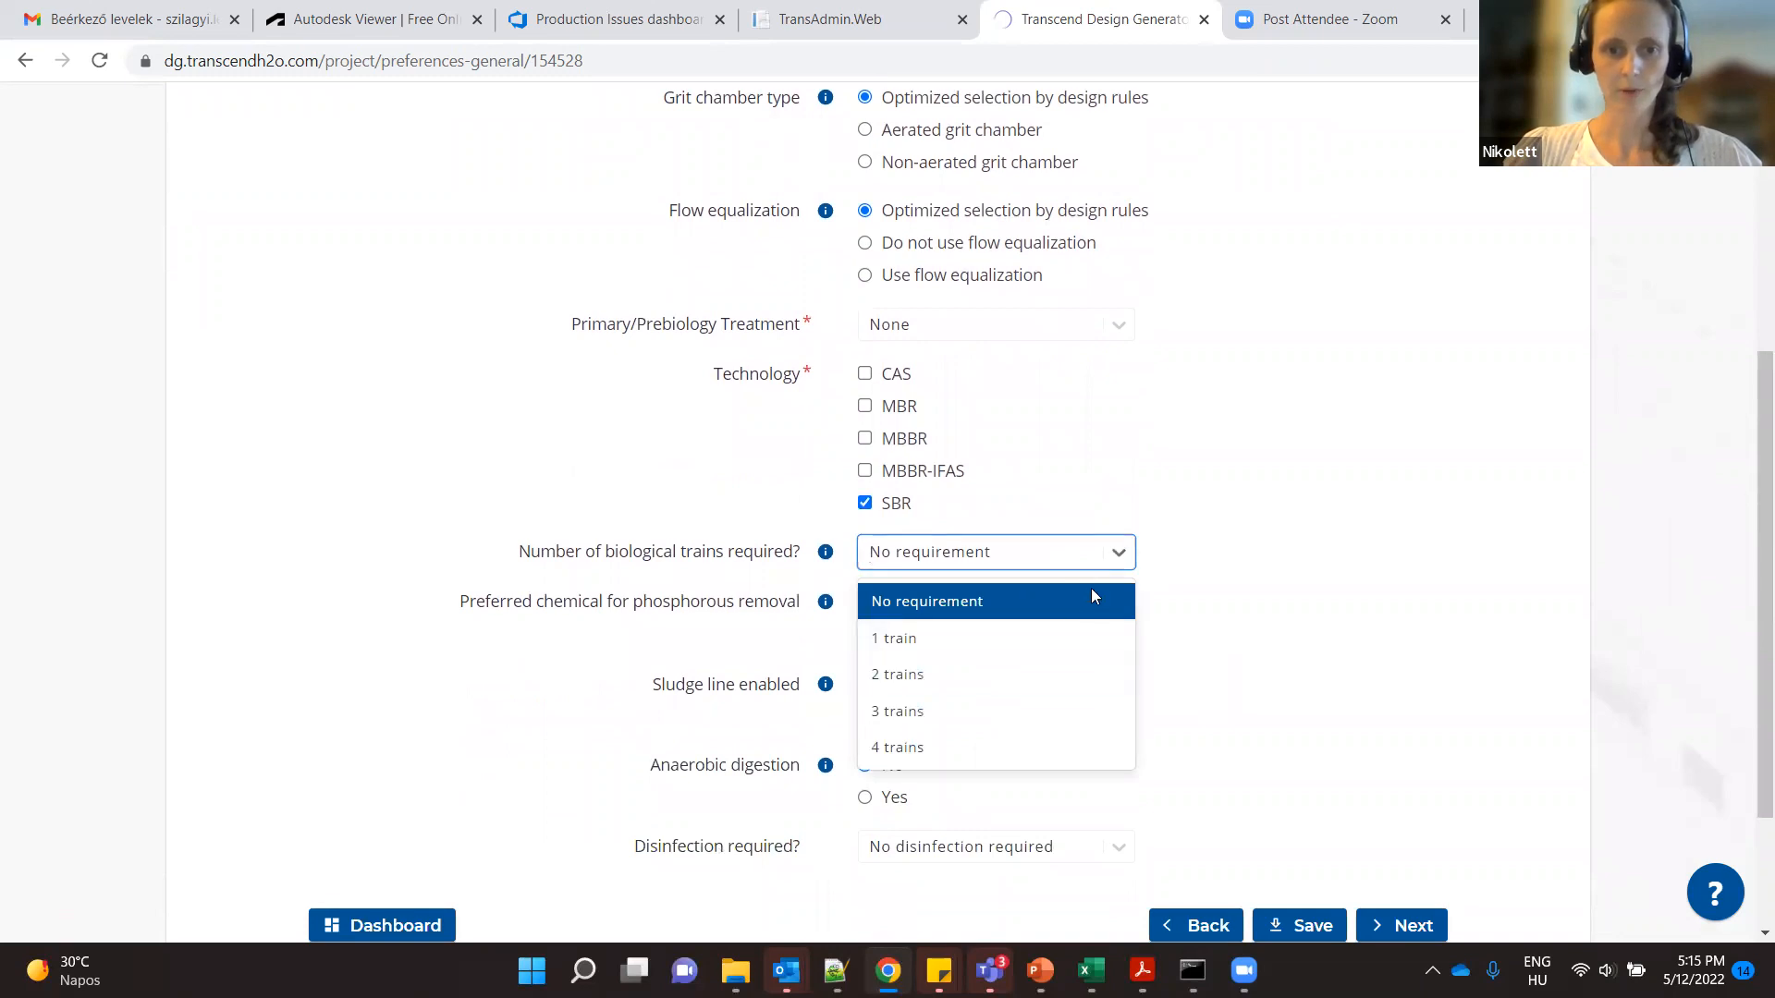
pyautogui.click(1186, 583)
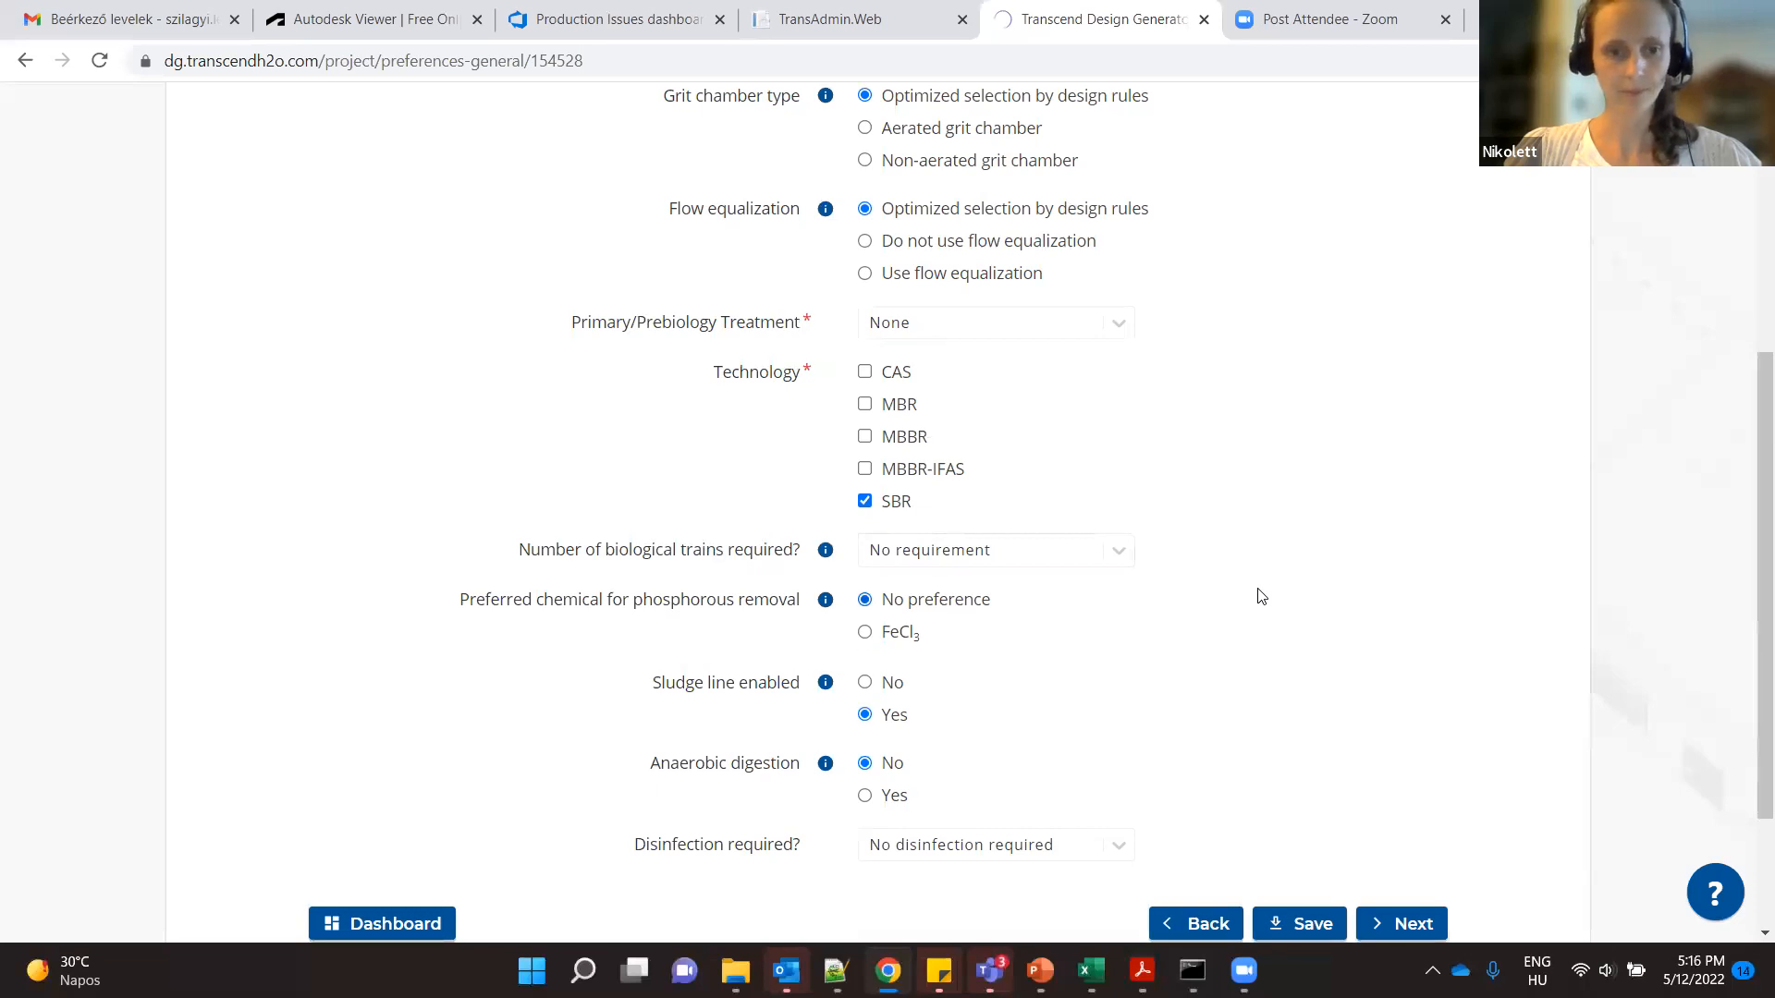
pyautogui.scroll(-2, 1262, 597)
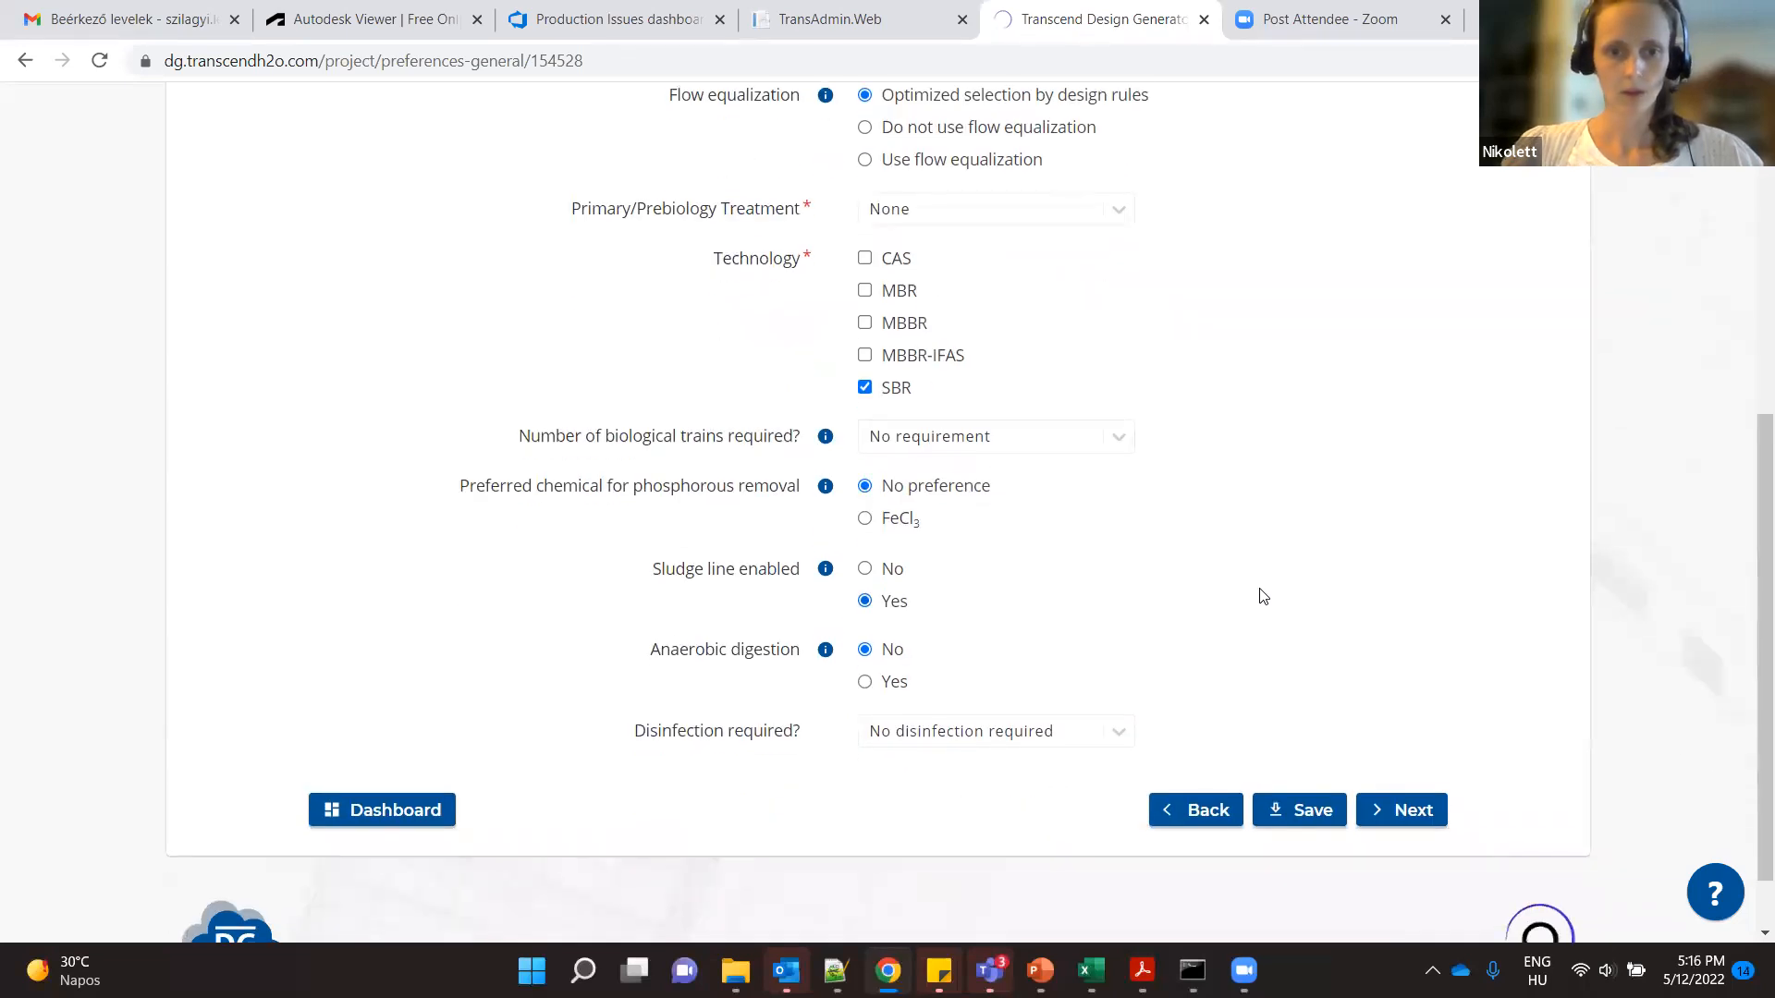
pyautogui.click(1405, 809)
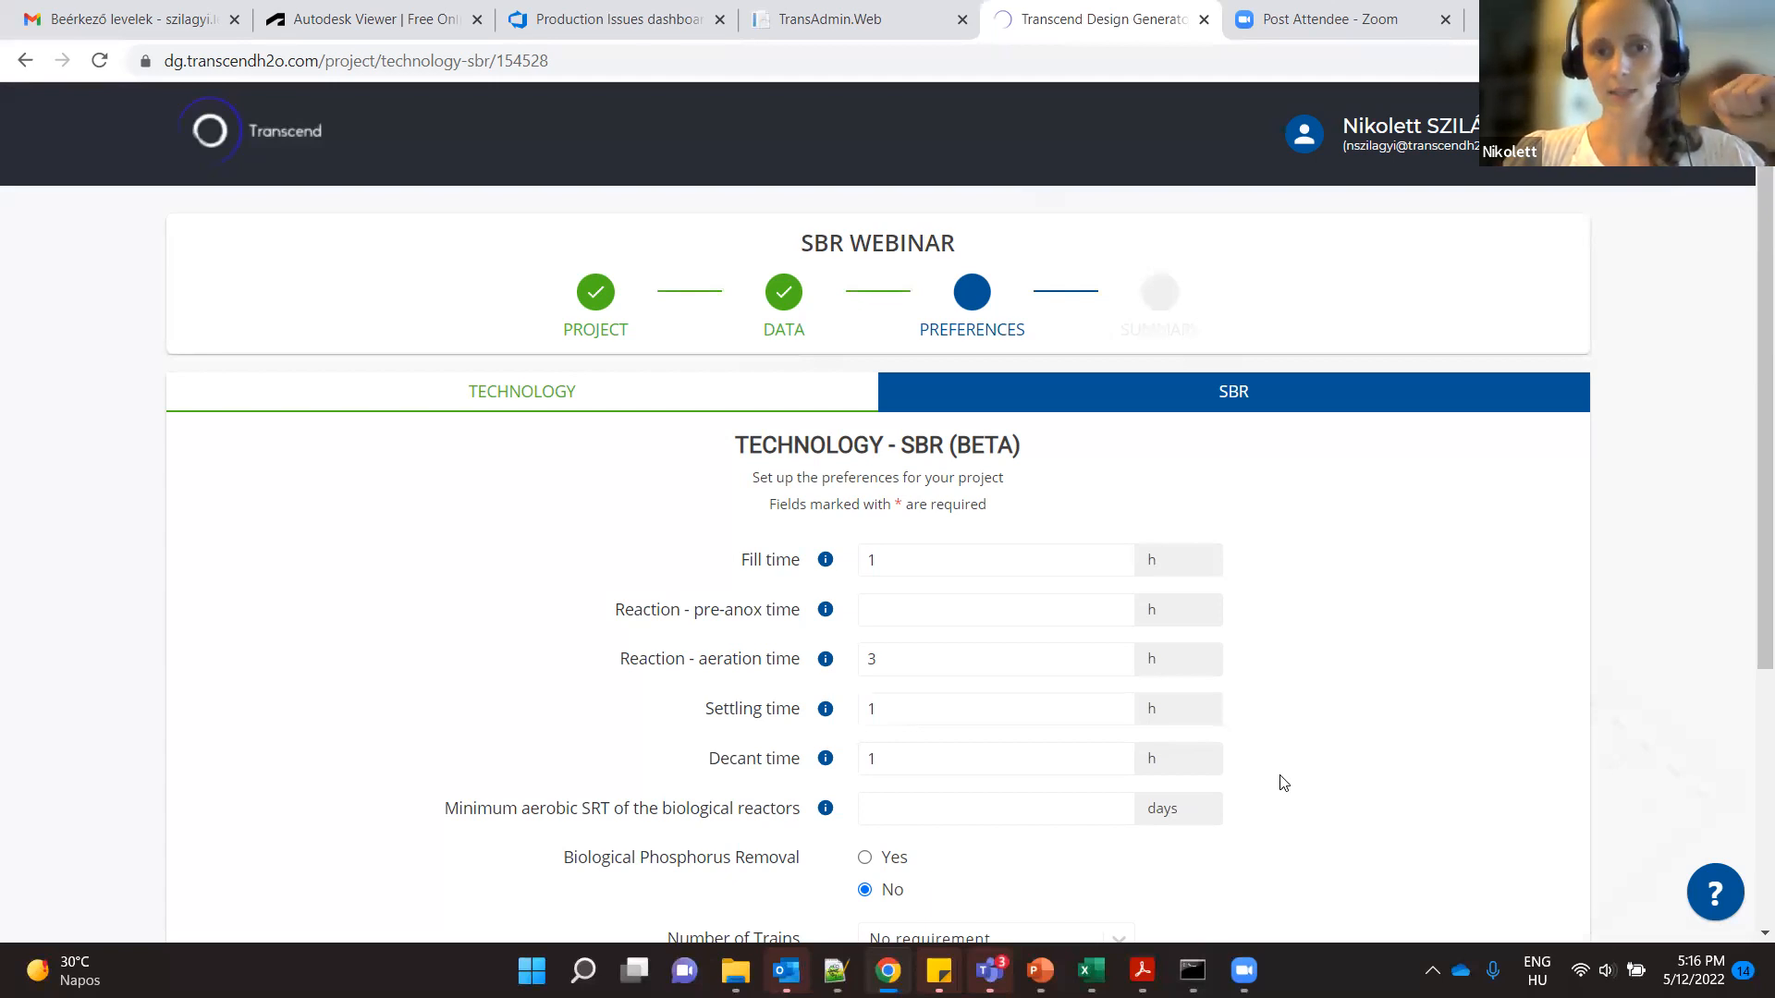
# - Examine the SBR cycle settings, including fill time, pre-anox reaction time and minimum aerobic SRT of the biological reactors
pyautogui.moveTo(827, 618)
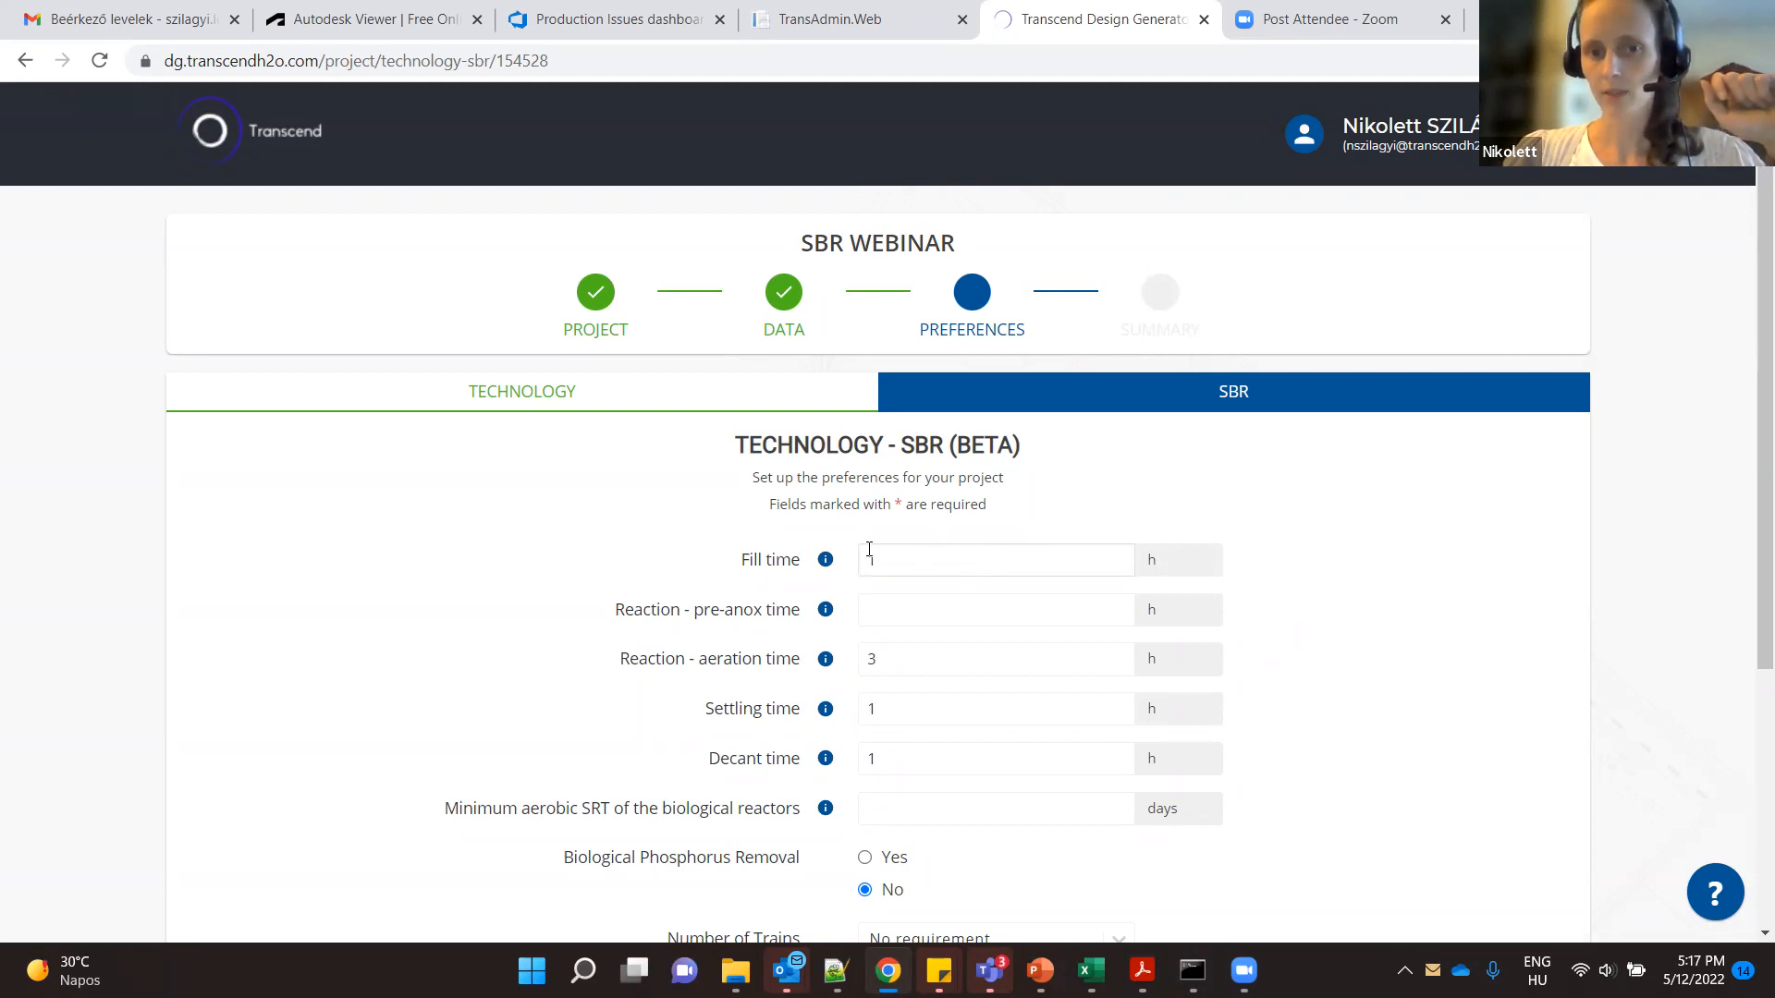
pyautogui.doubleClick(882, 560)
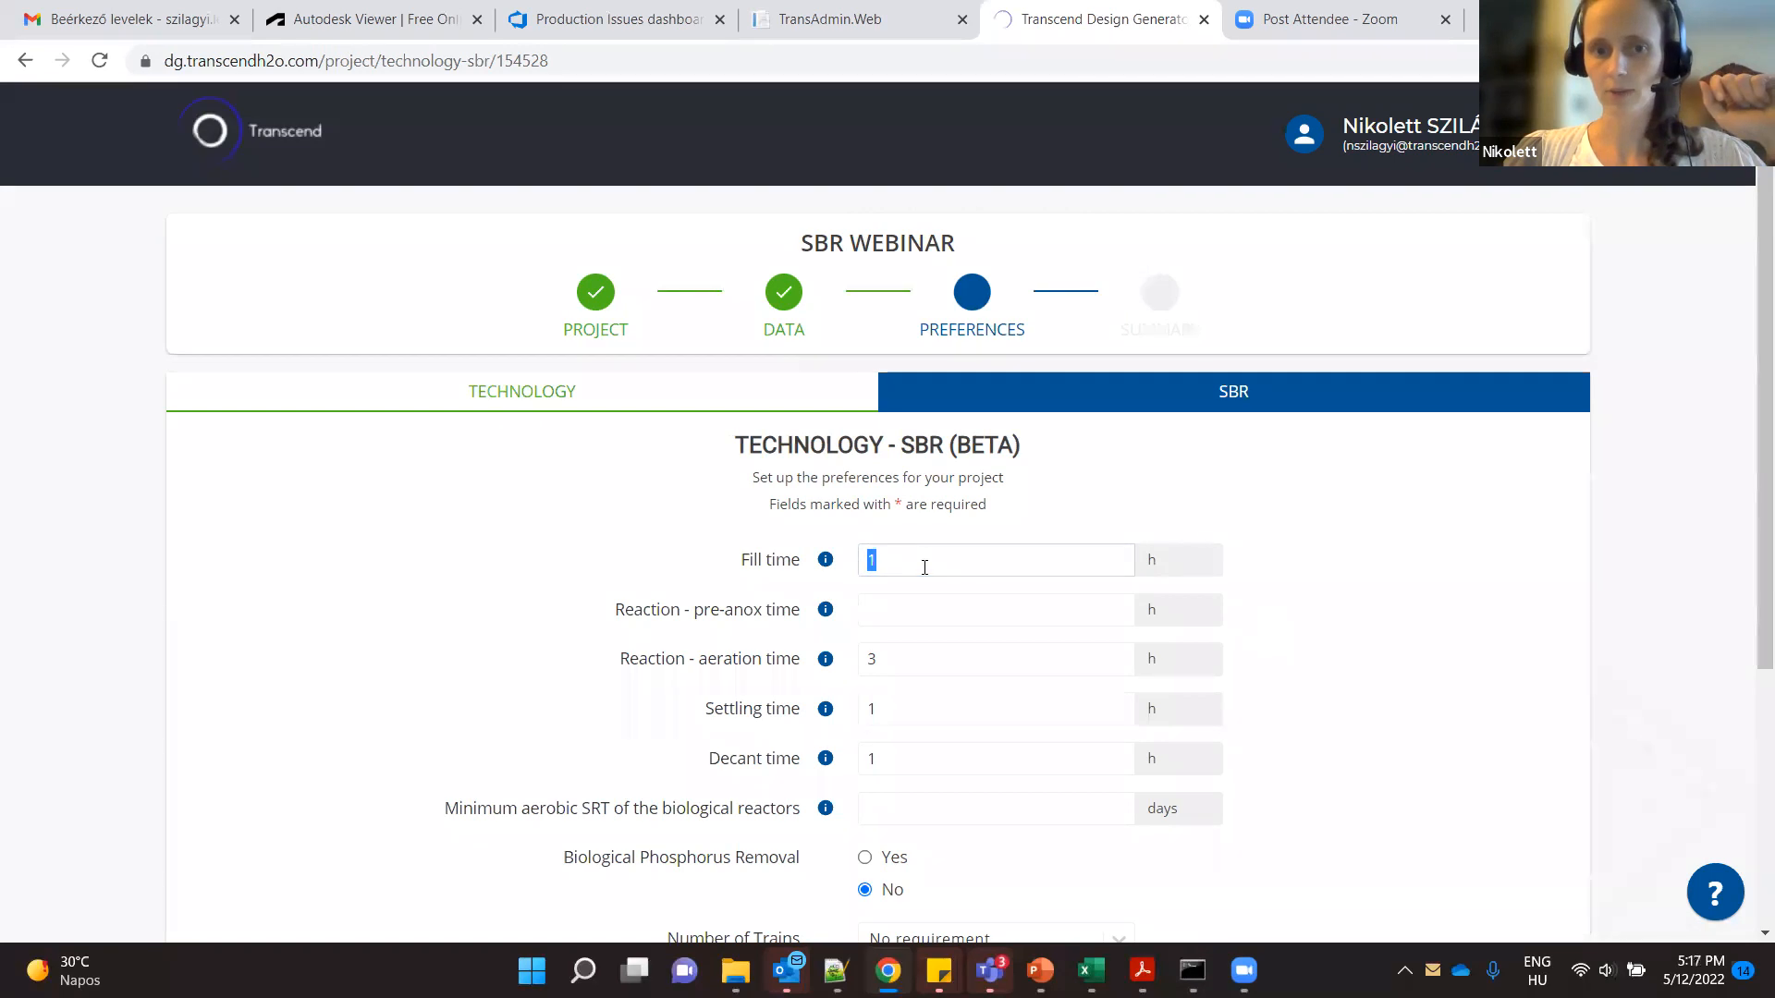
pyautogui.click(916, 617)
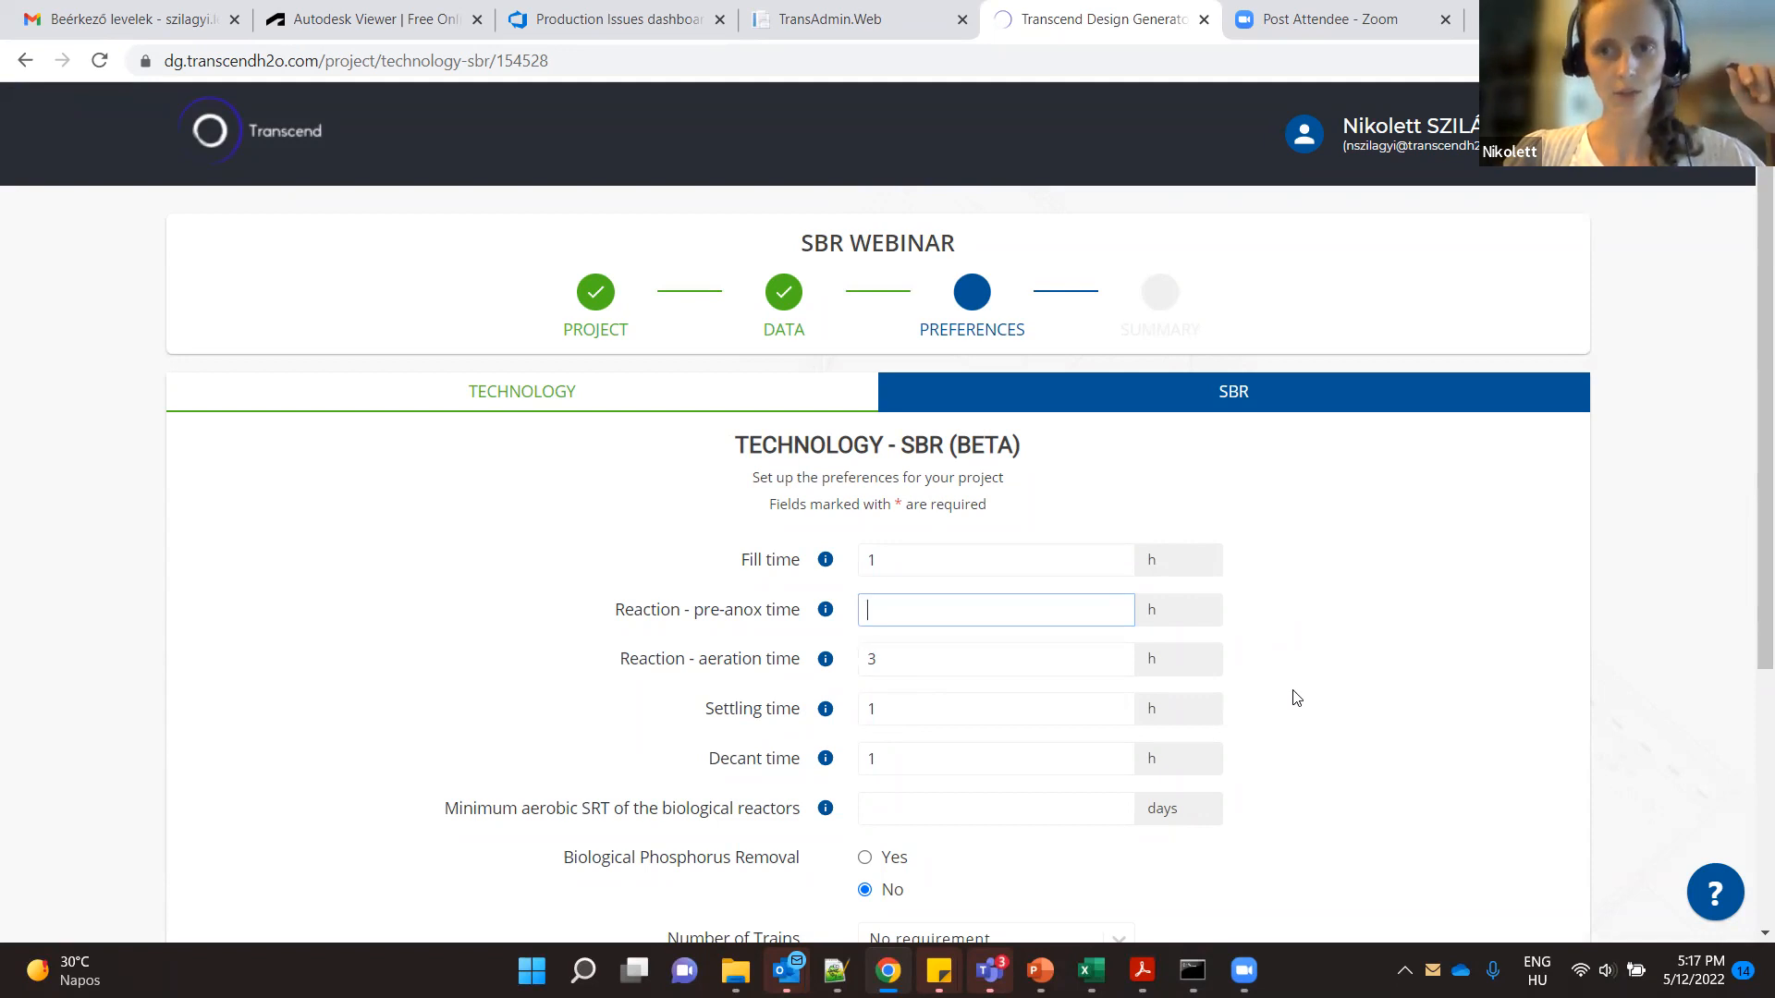
pyautogui.scroll(-3, 1297, 698)
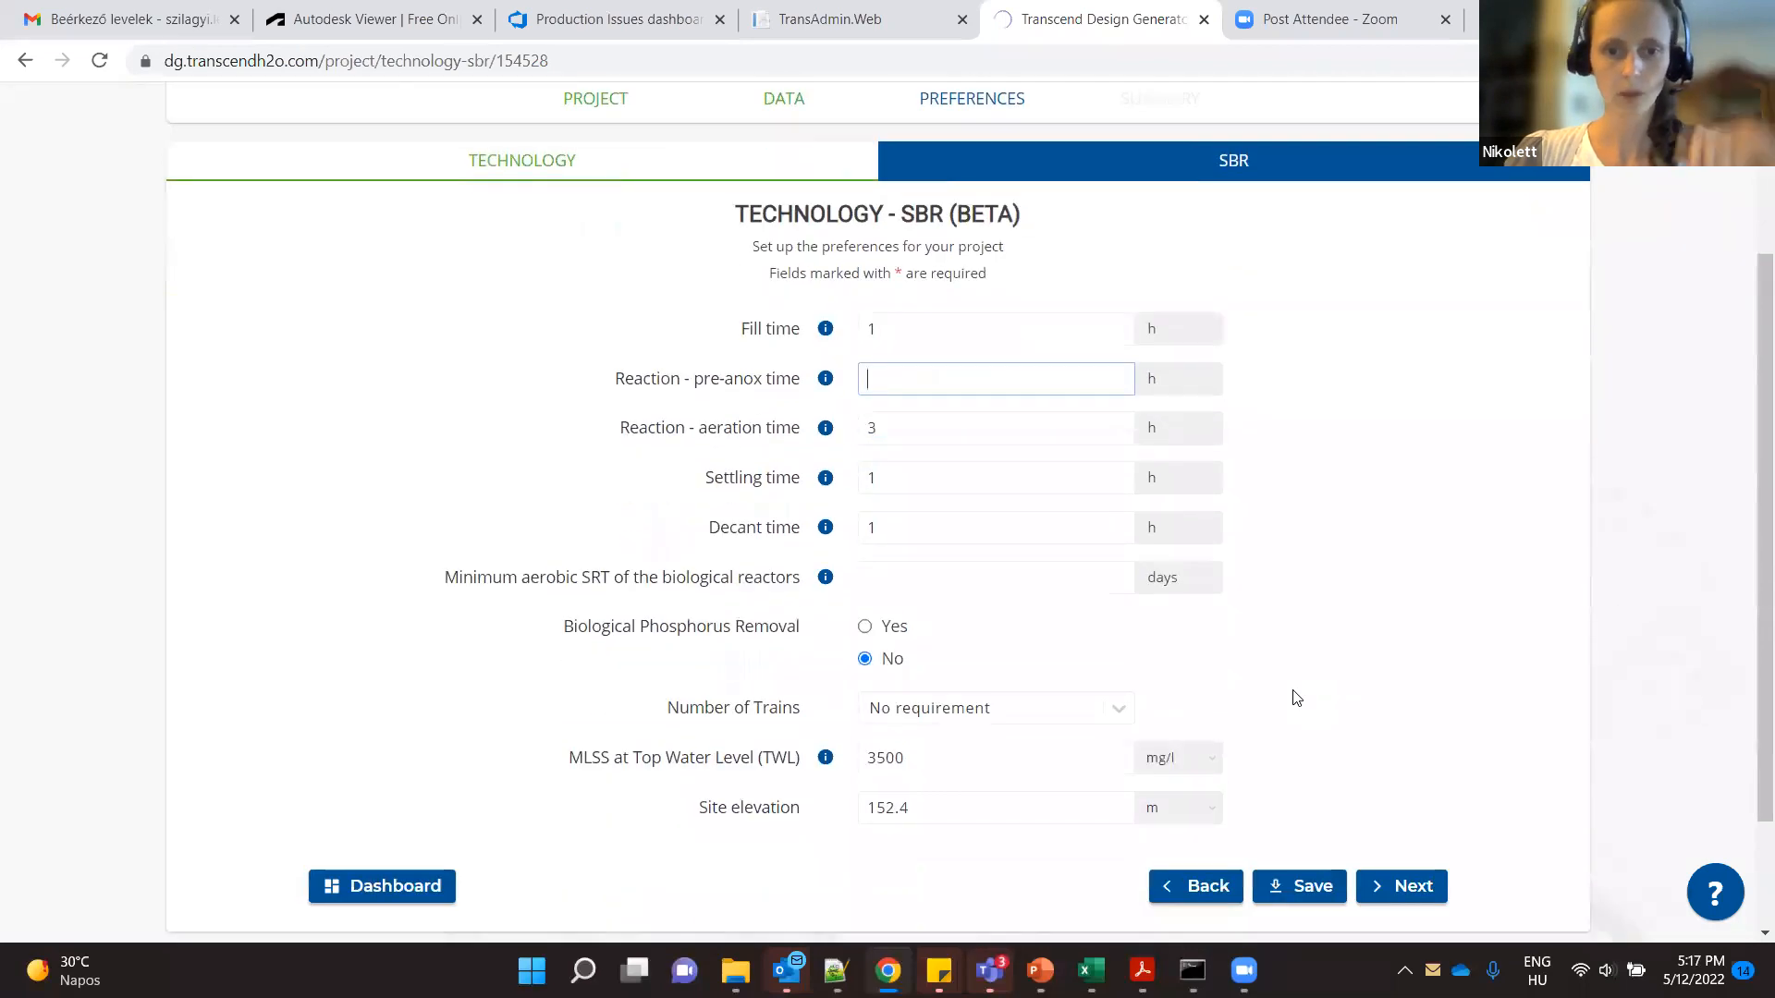
pyautogui.click(941, 579)
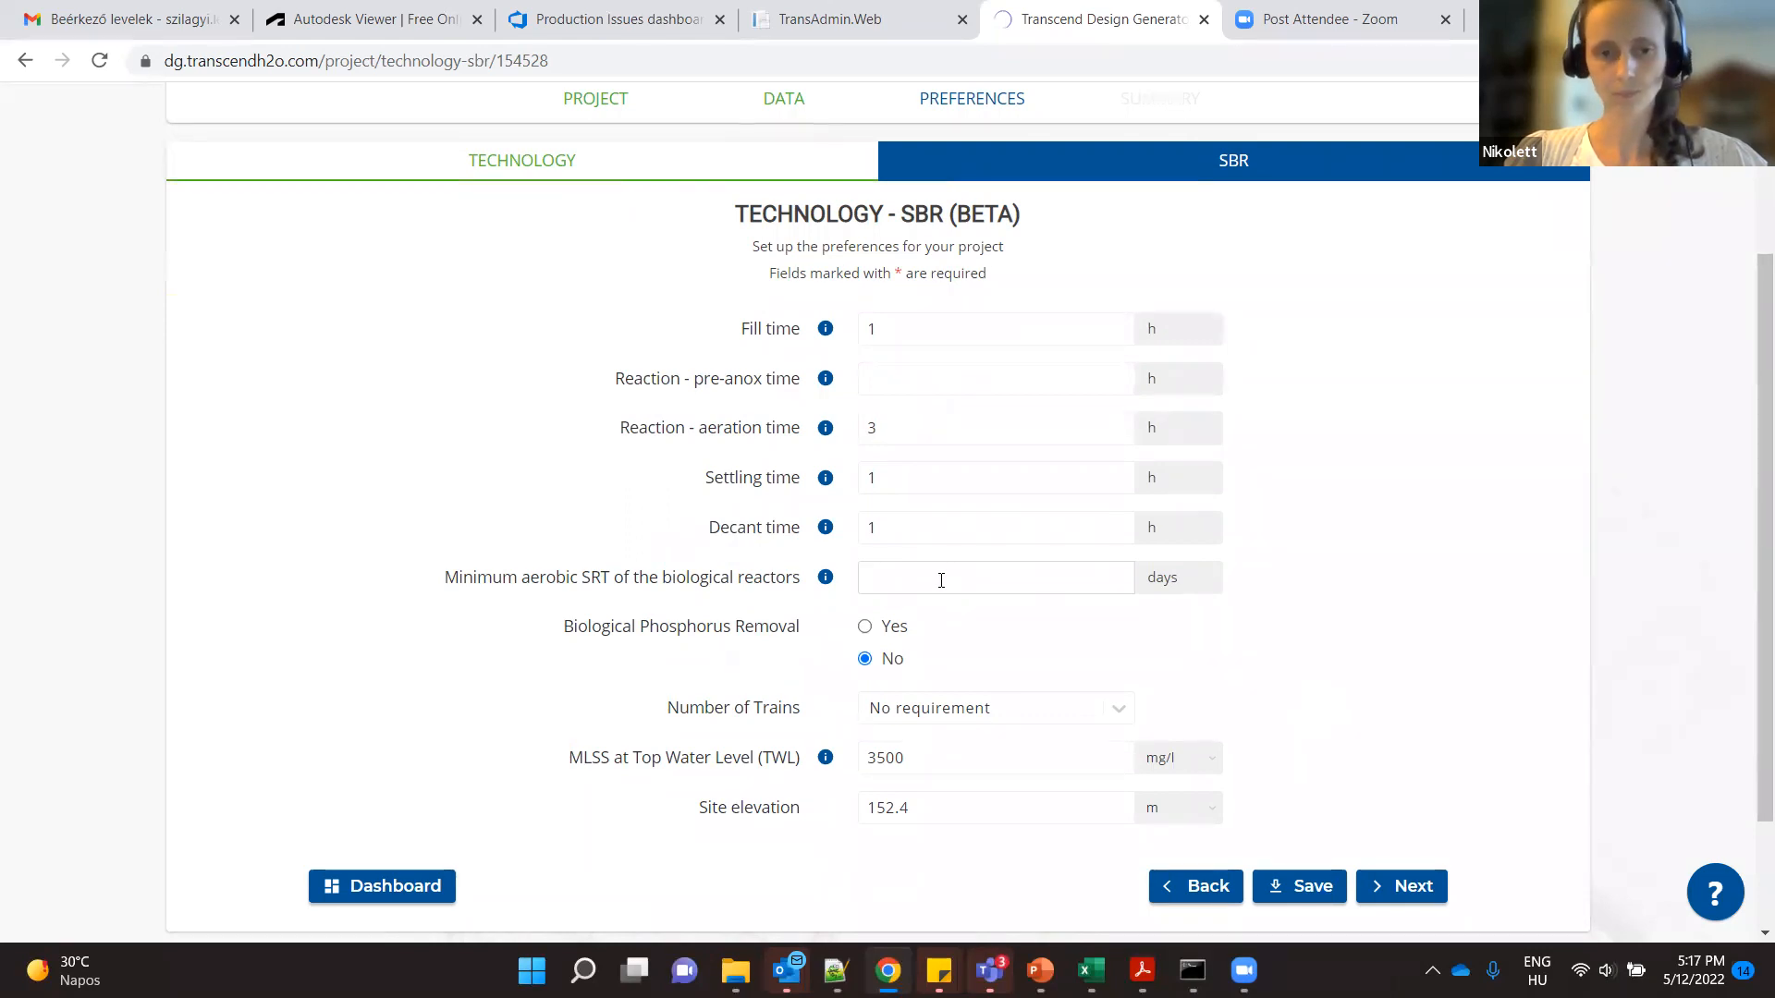
# - Set the MLSS at top water level to 4000 mg/l
pyautogui.scroll(-1, 1340, 634)
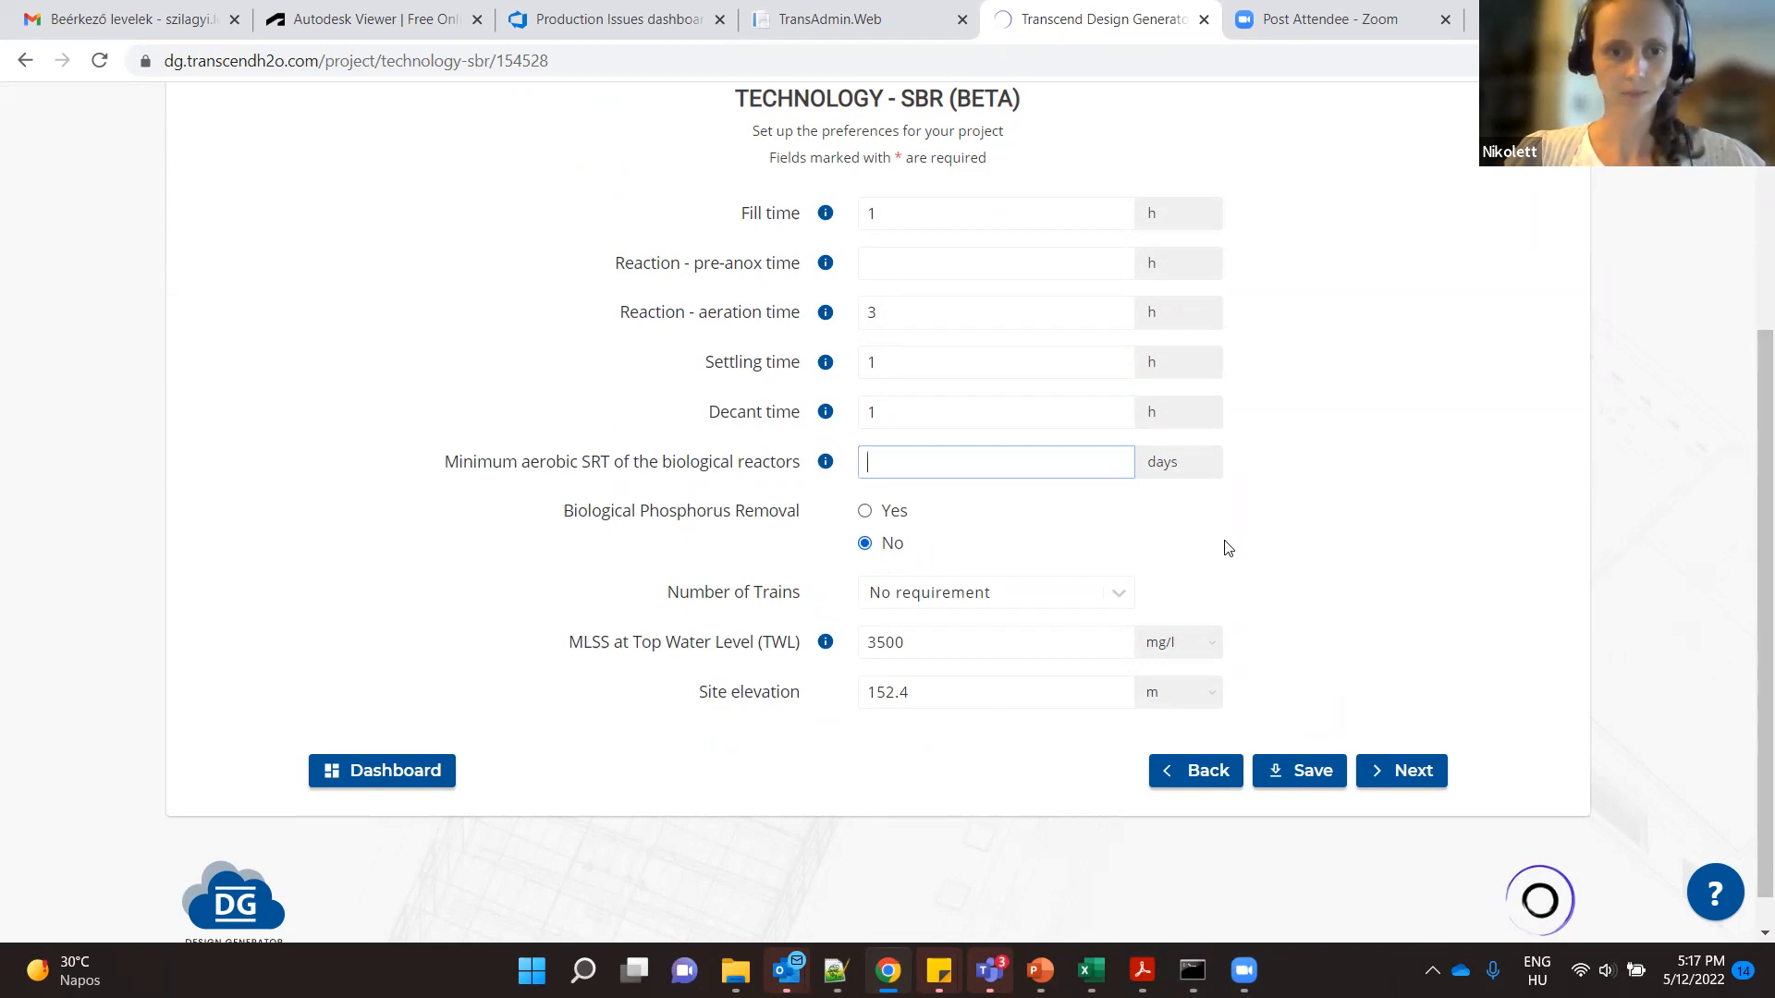
pyautogui.scroll(-1, 1228, 548)
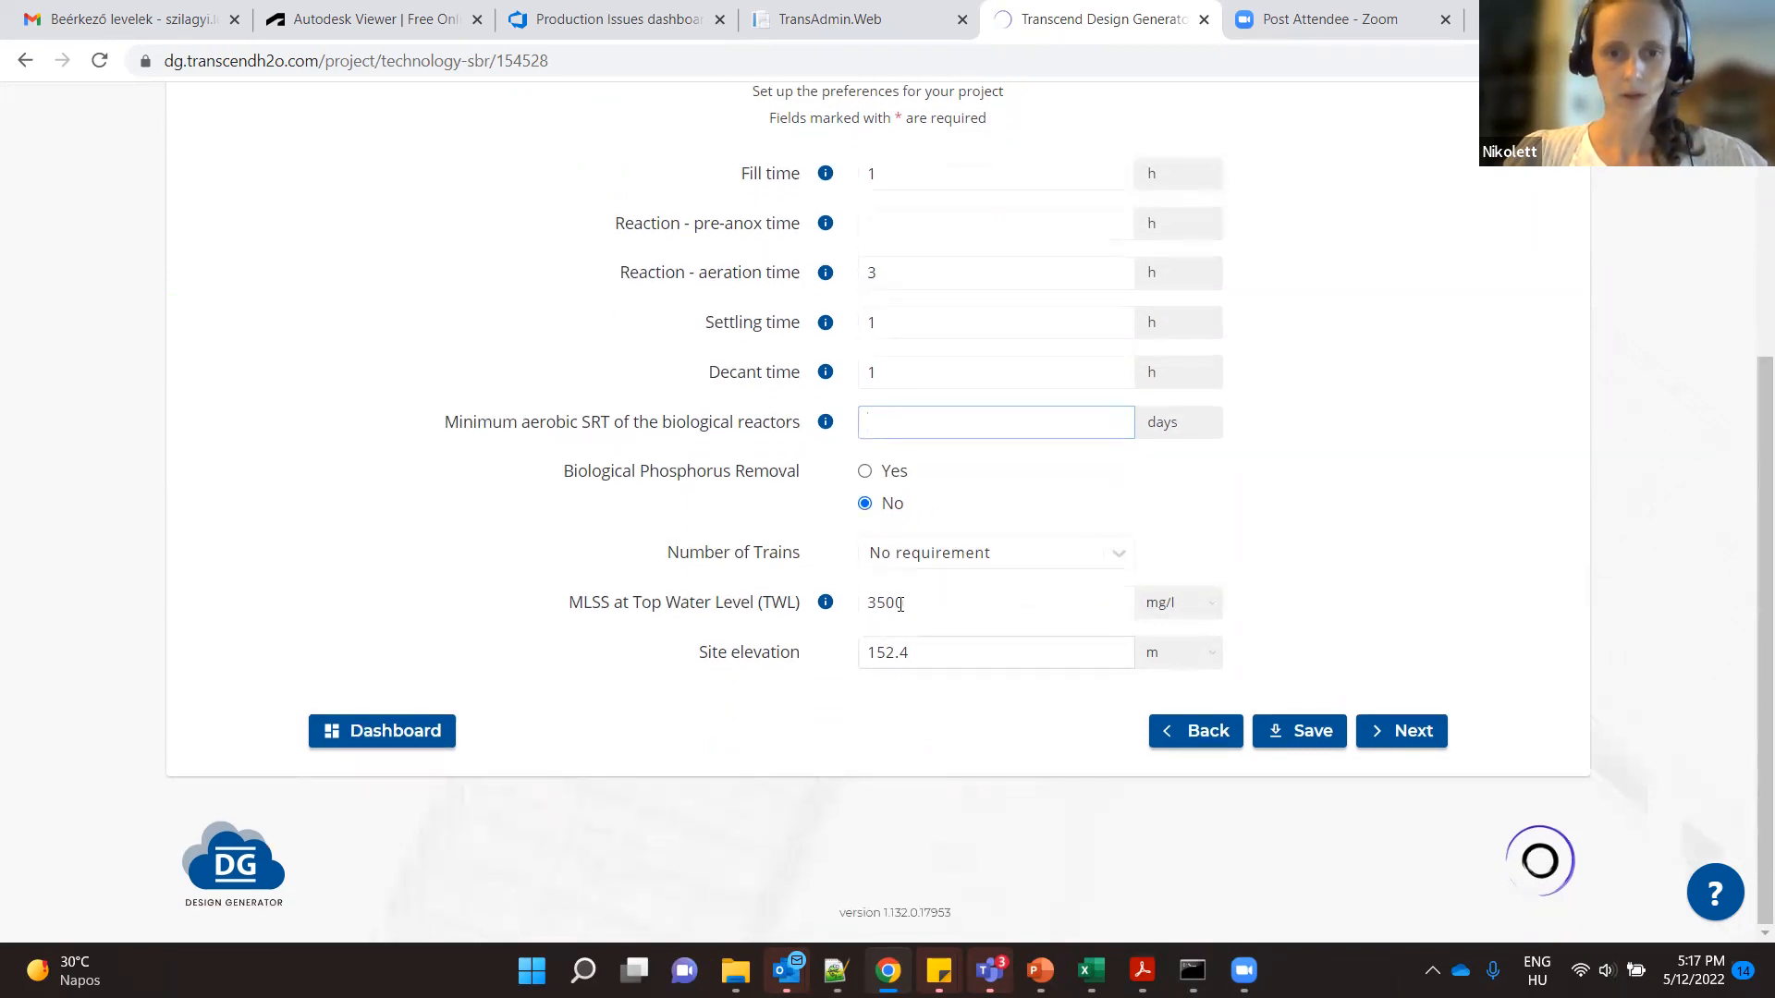
pyautogui.moveTo(910, 603); pyautogui.dragTo(864, 605)
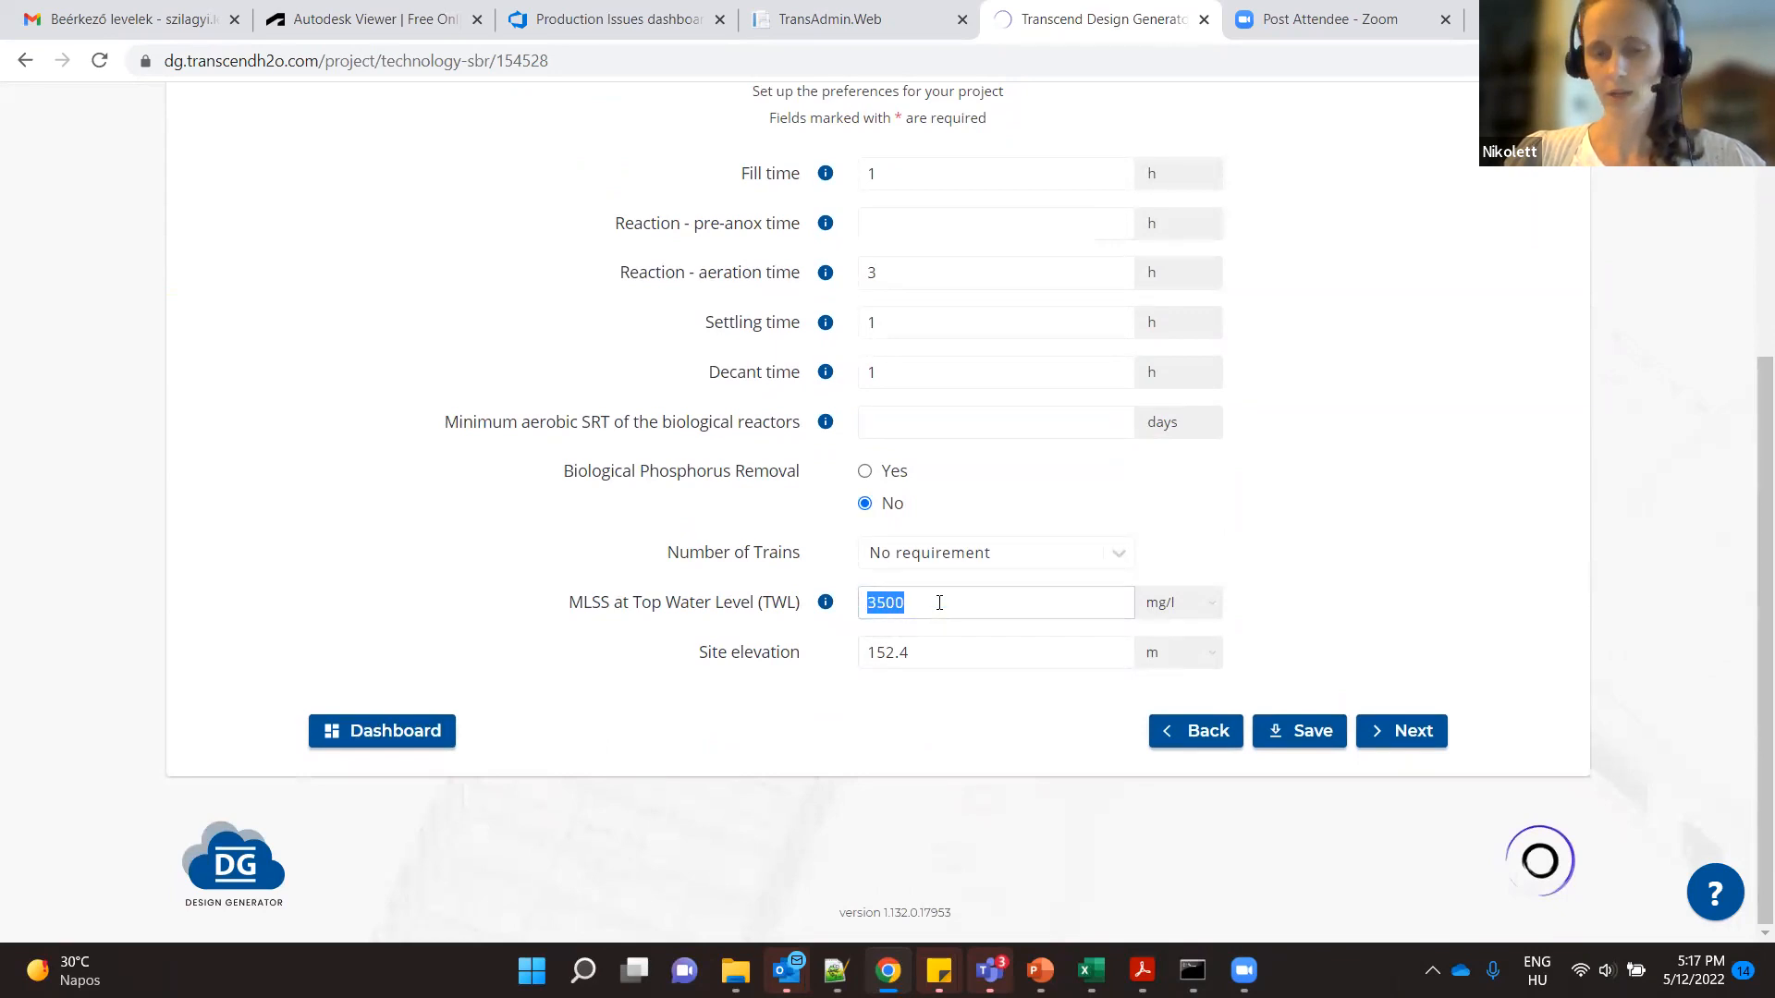
pyautogui.write('4000')
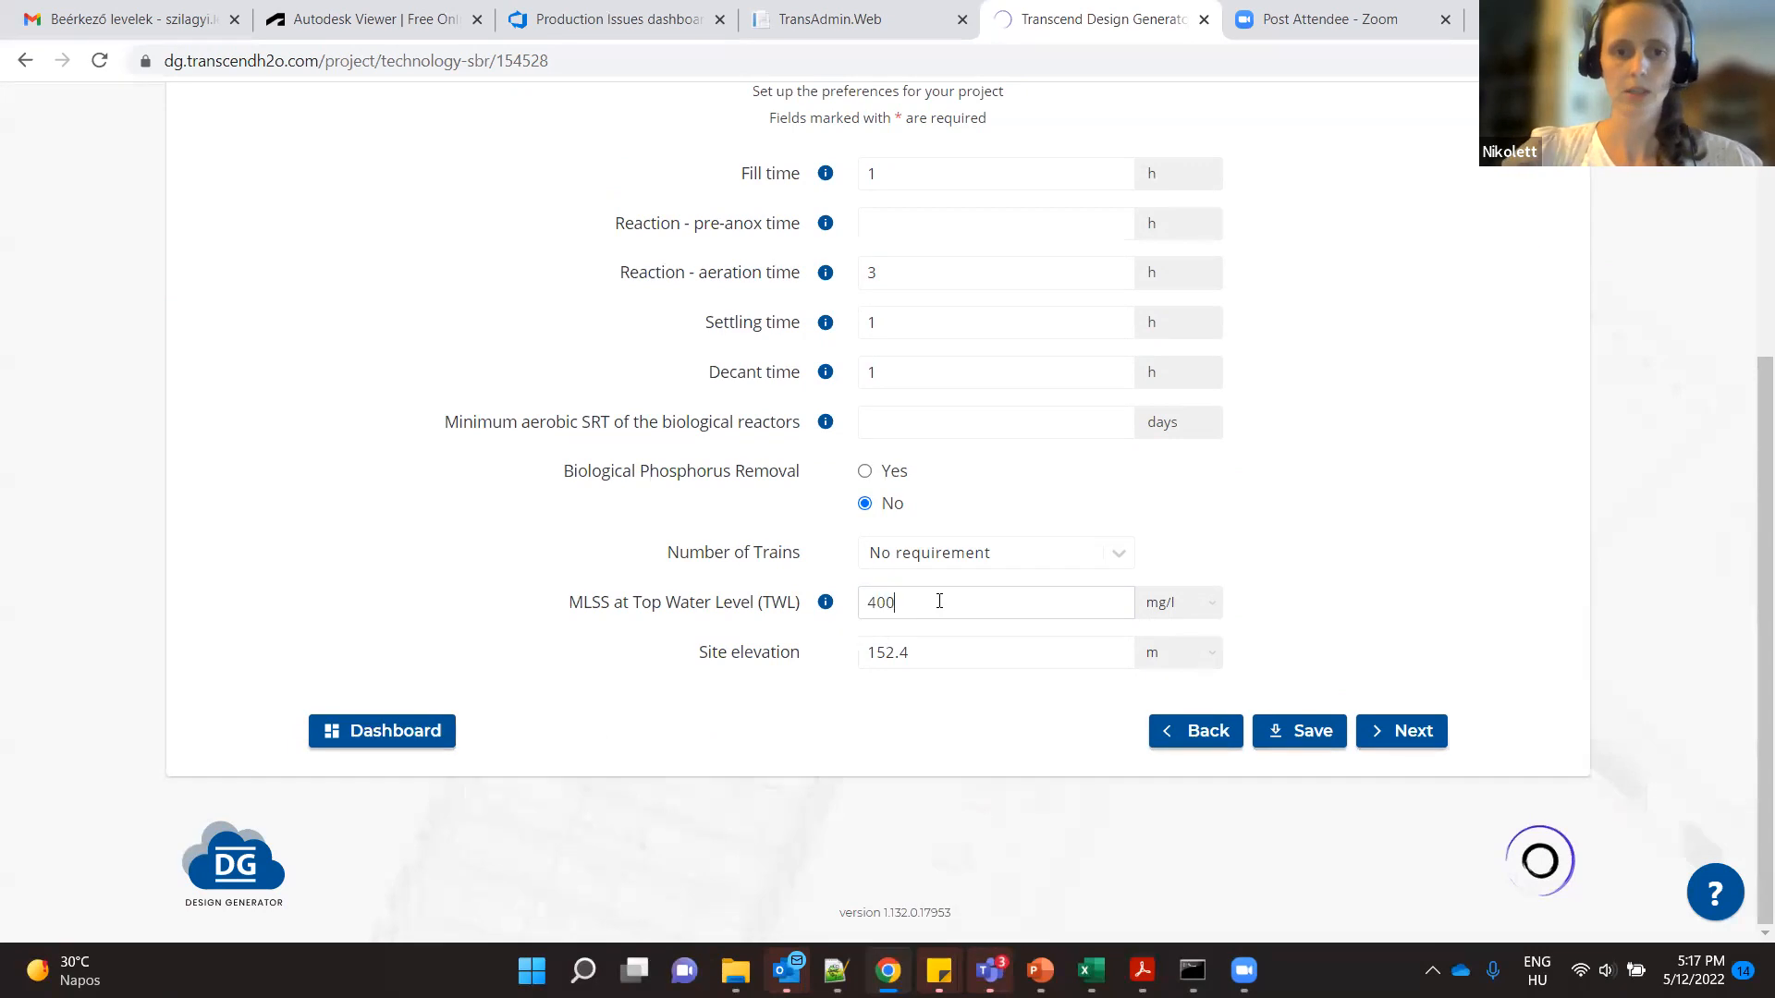
# - Check the site elevation setting and continue to the project summary
pyautogui.doubleClick(919, 655)
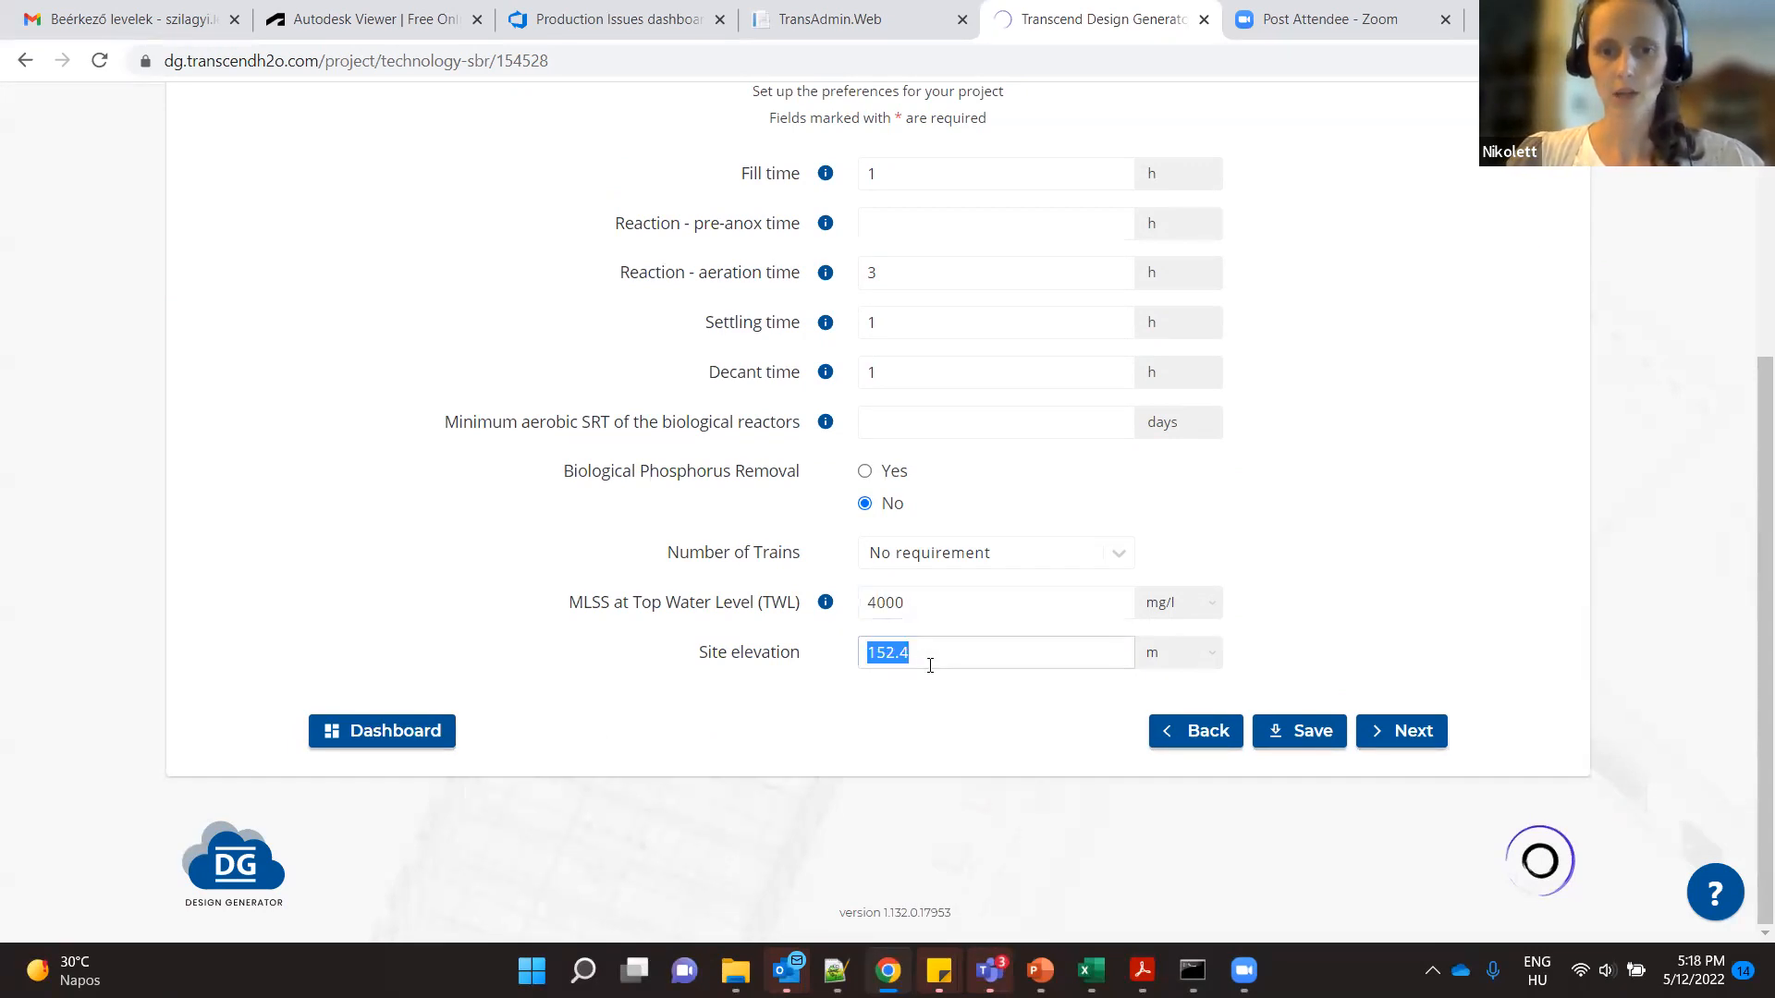
pyautogui.click(964, 703)
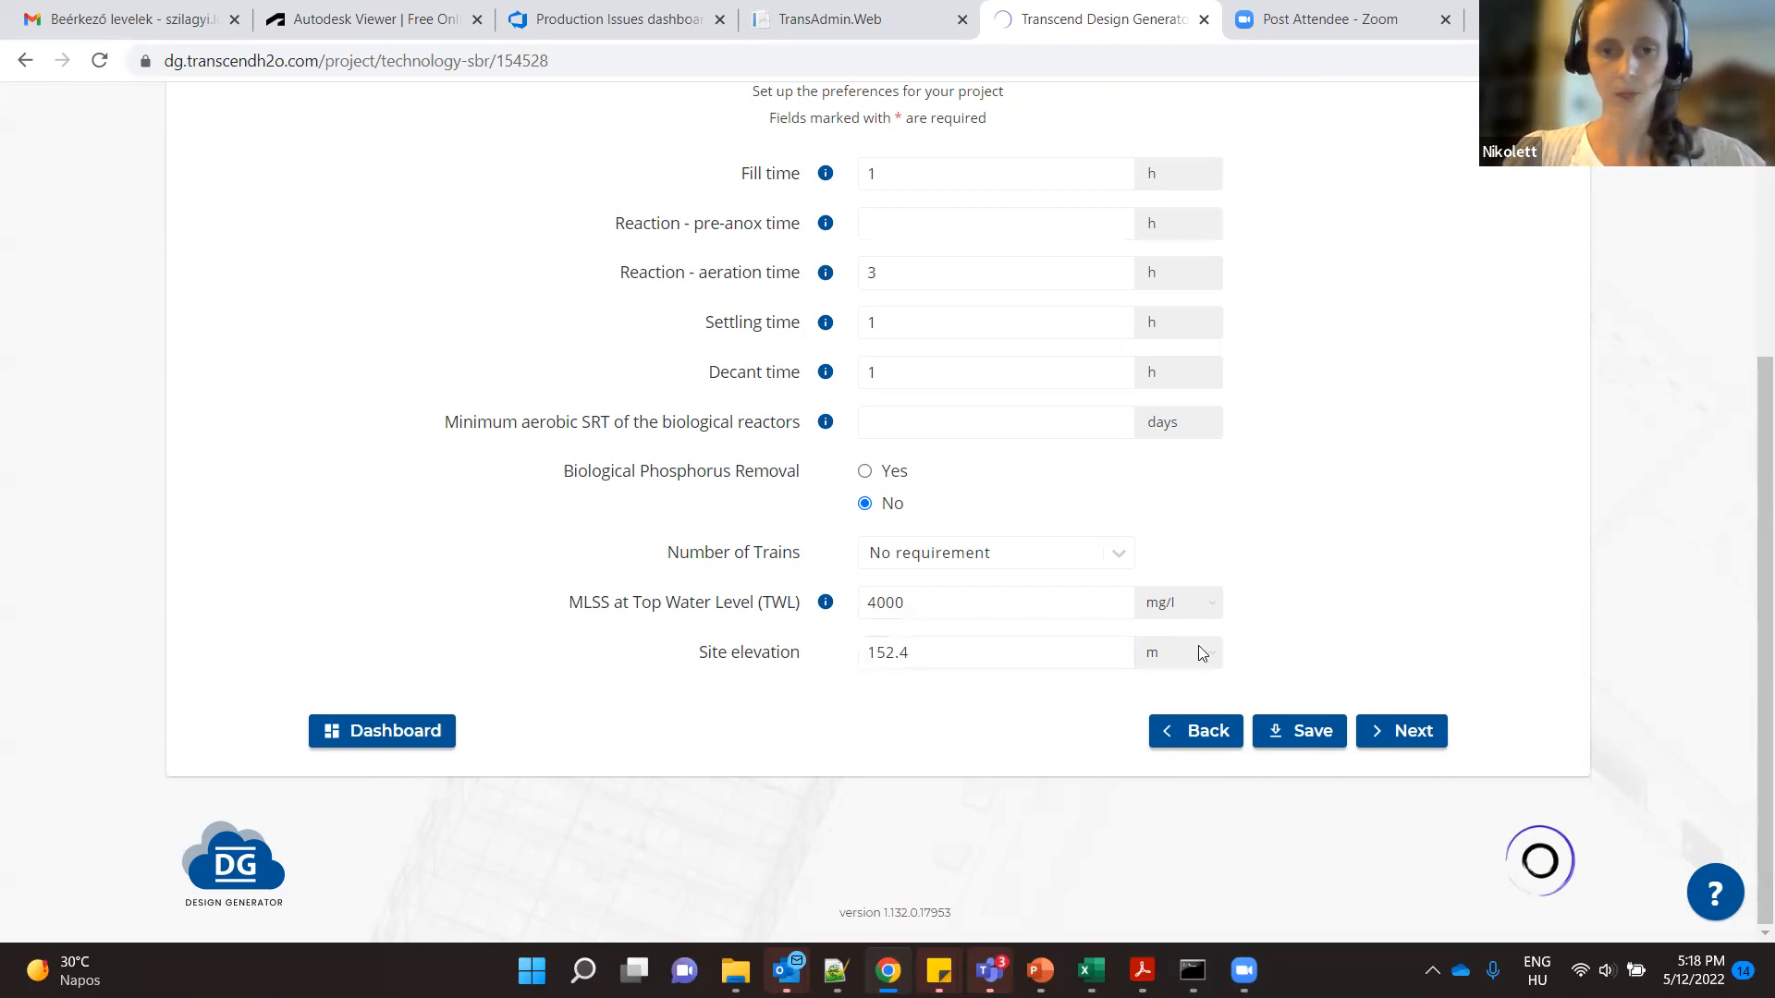
pyautogui.doubleClick(956, 657)
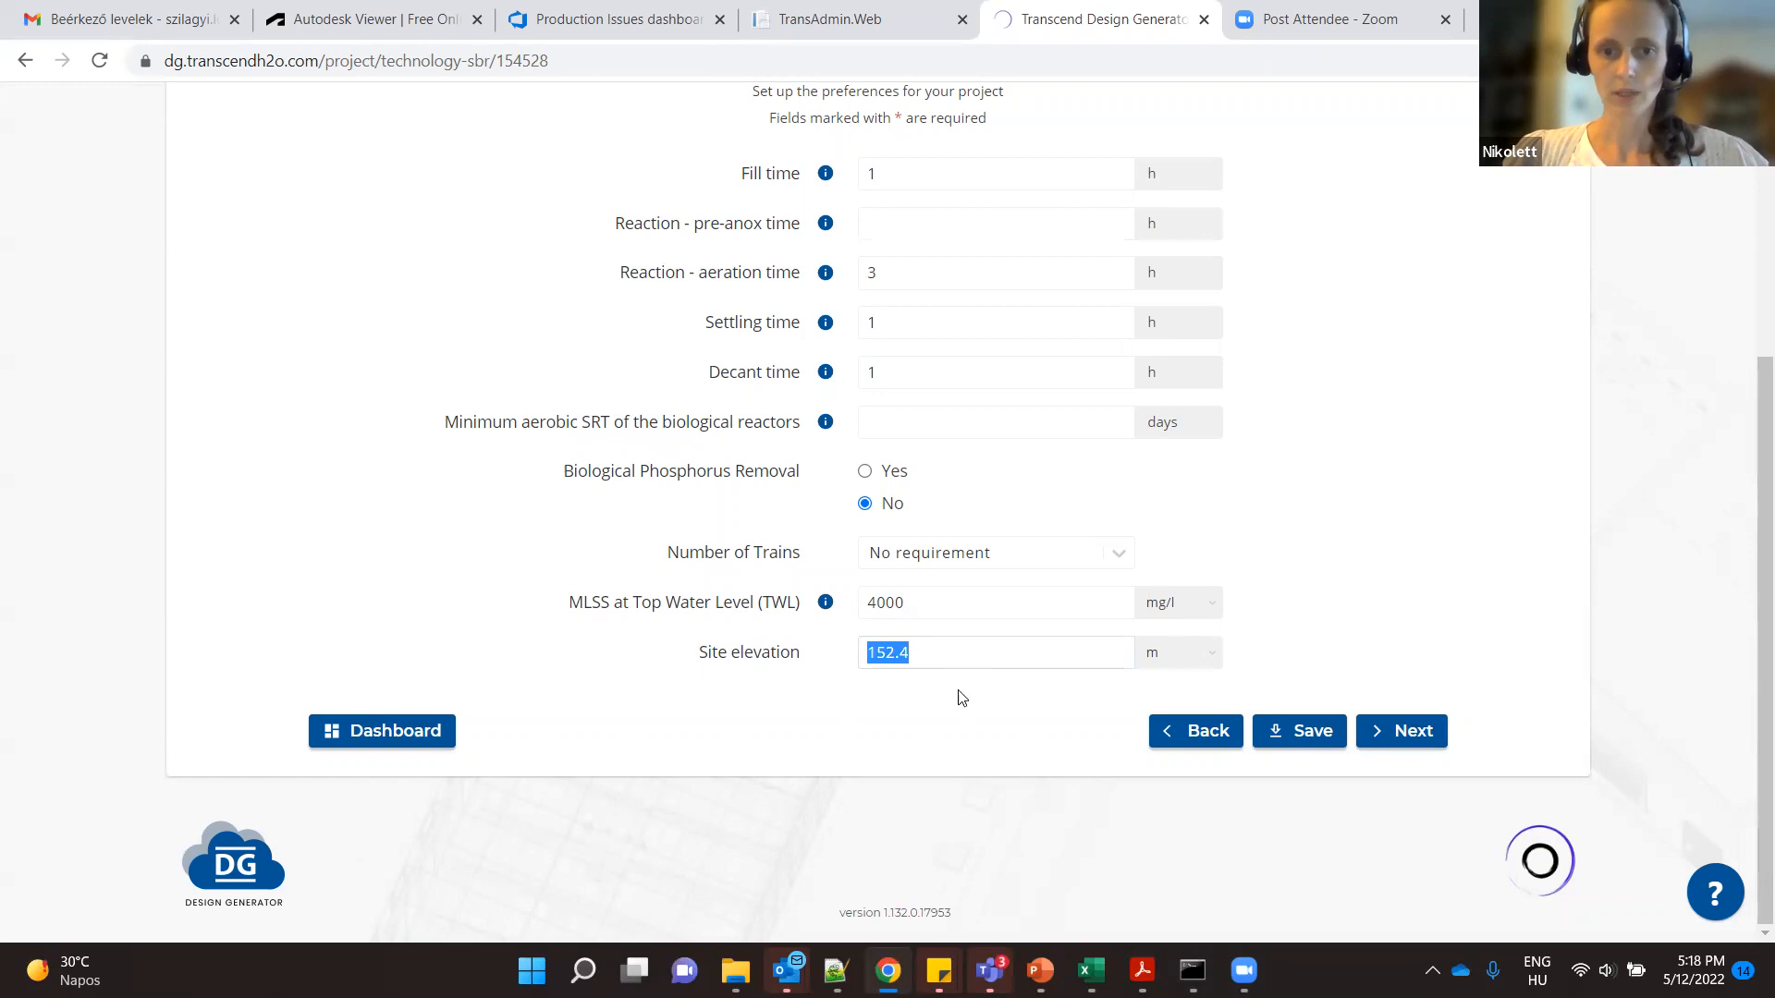
pyautogui.click(1394, 732)
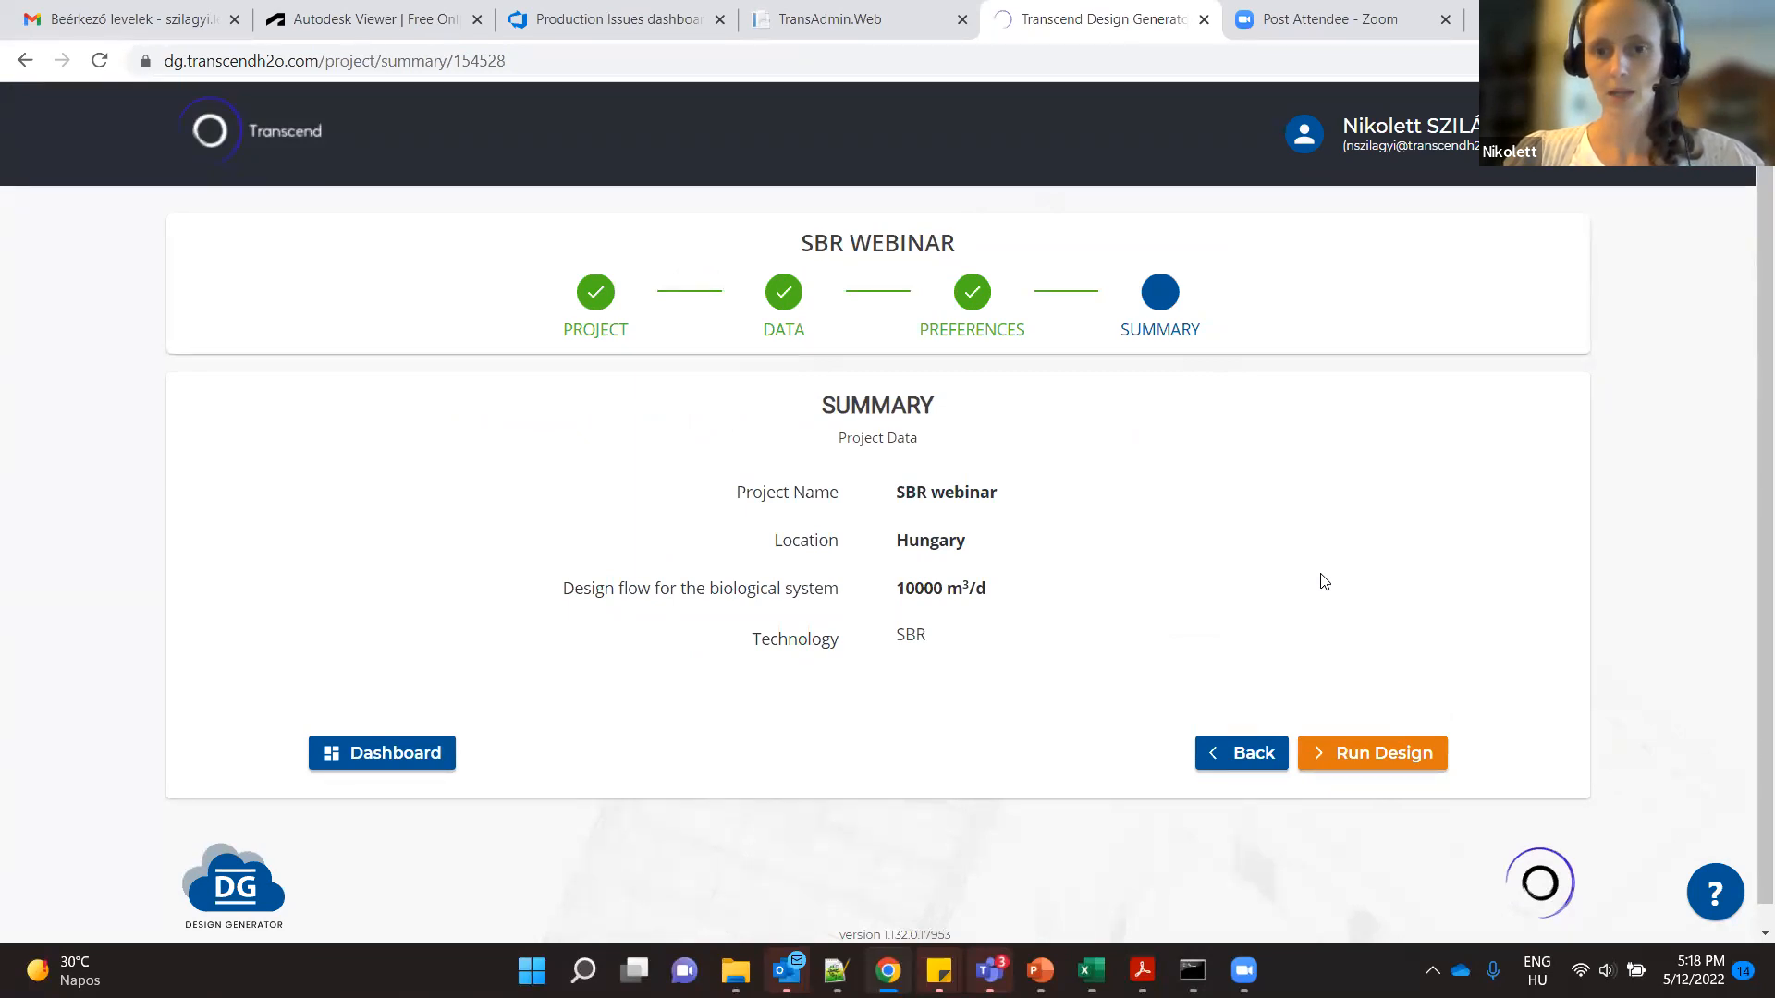
# - Run the design for the SBR webinar project
pyautogui.click(1385, 752)
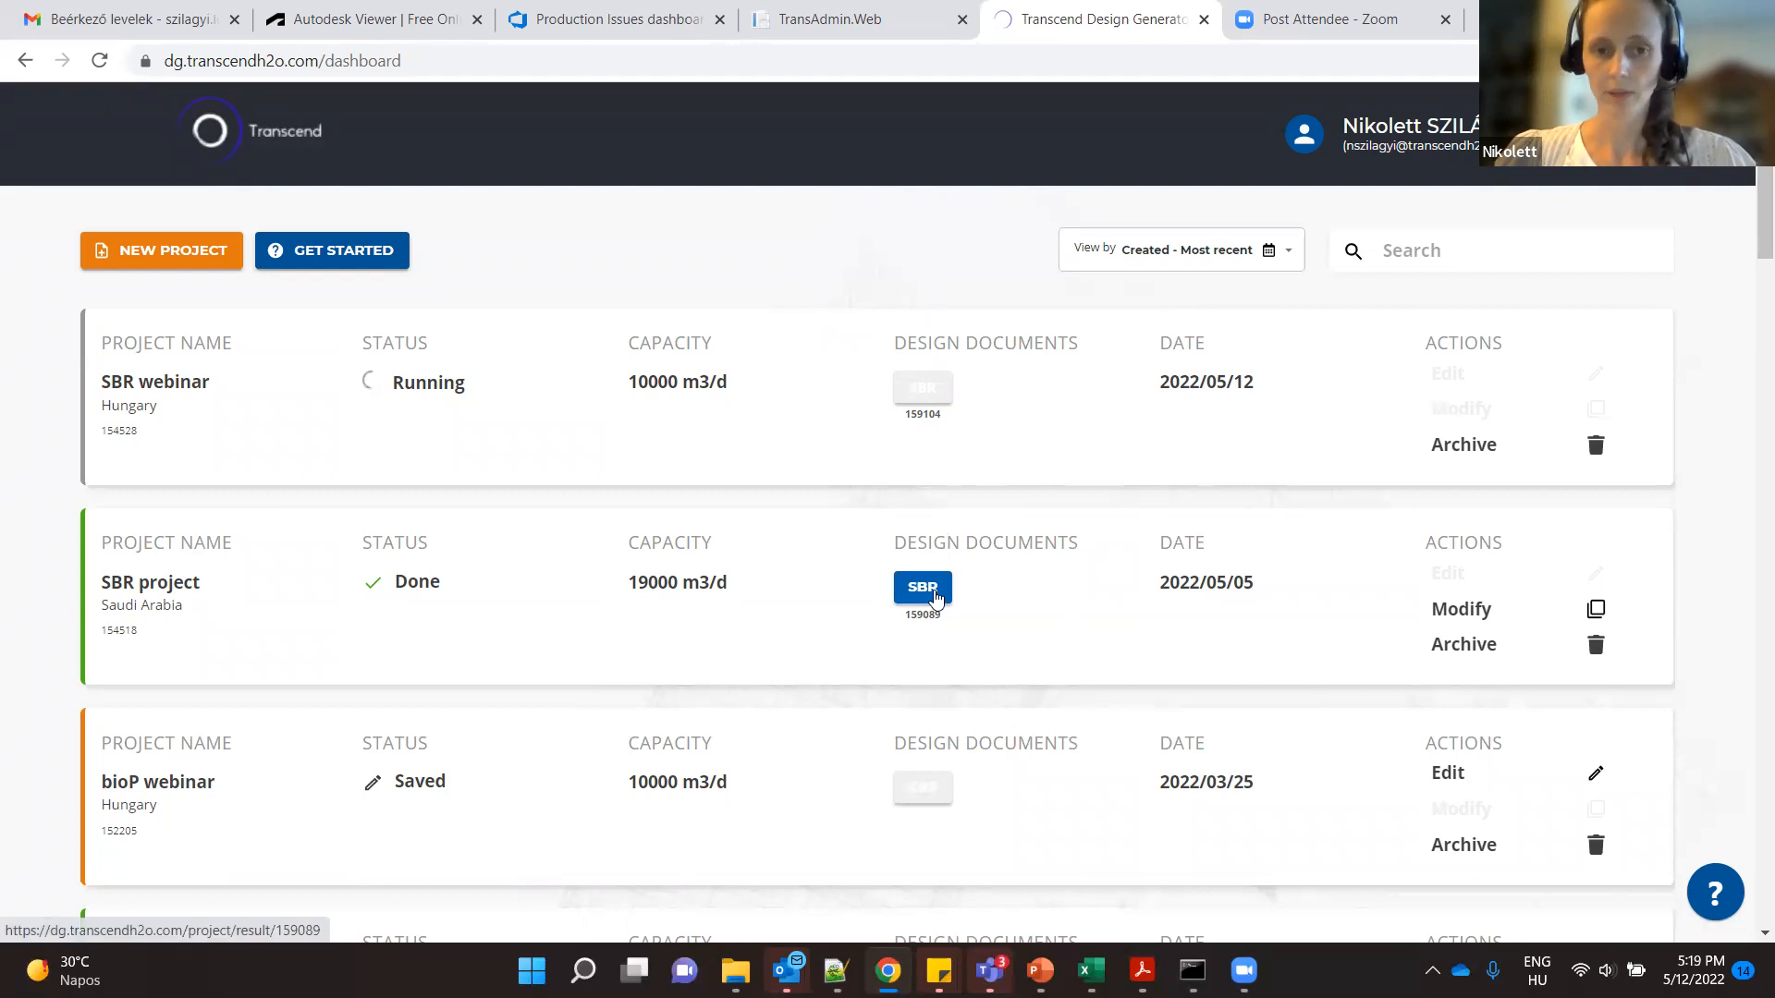
# - View the design documents of the completed SBR project in Saudi Arabia and return to the project dashboard
pyautogui.click(935, 592)
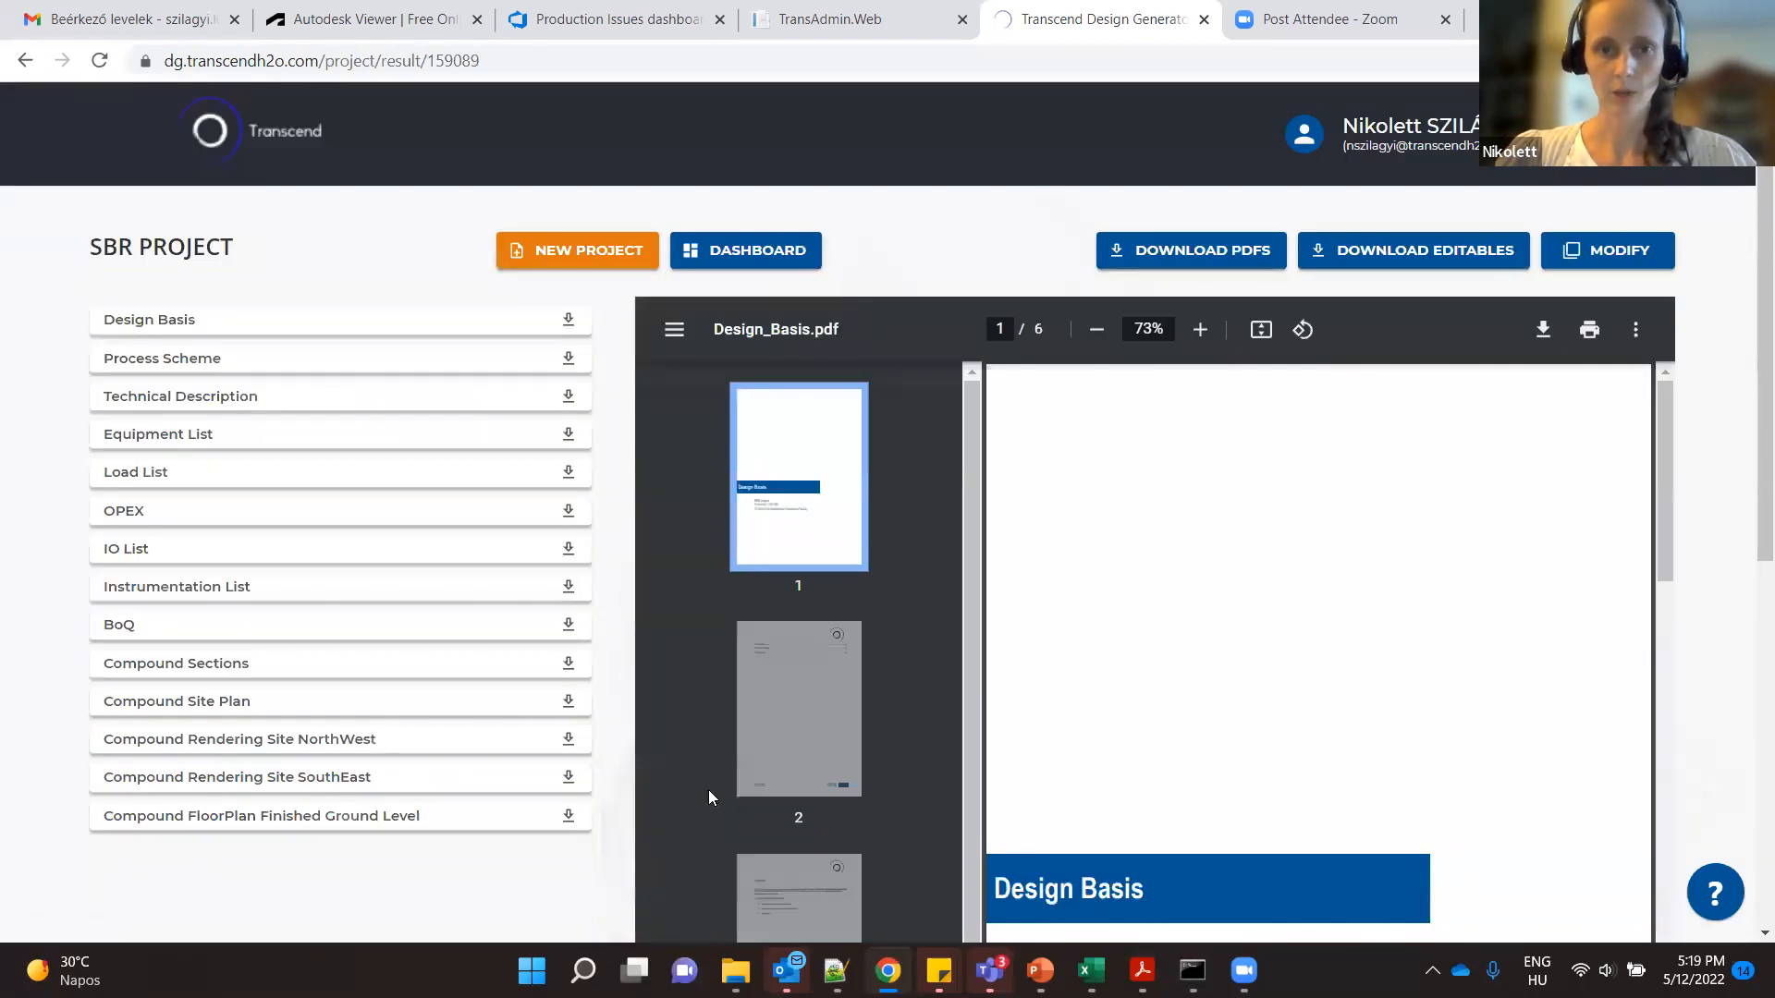
pyautogui.click(776, 251)
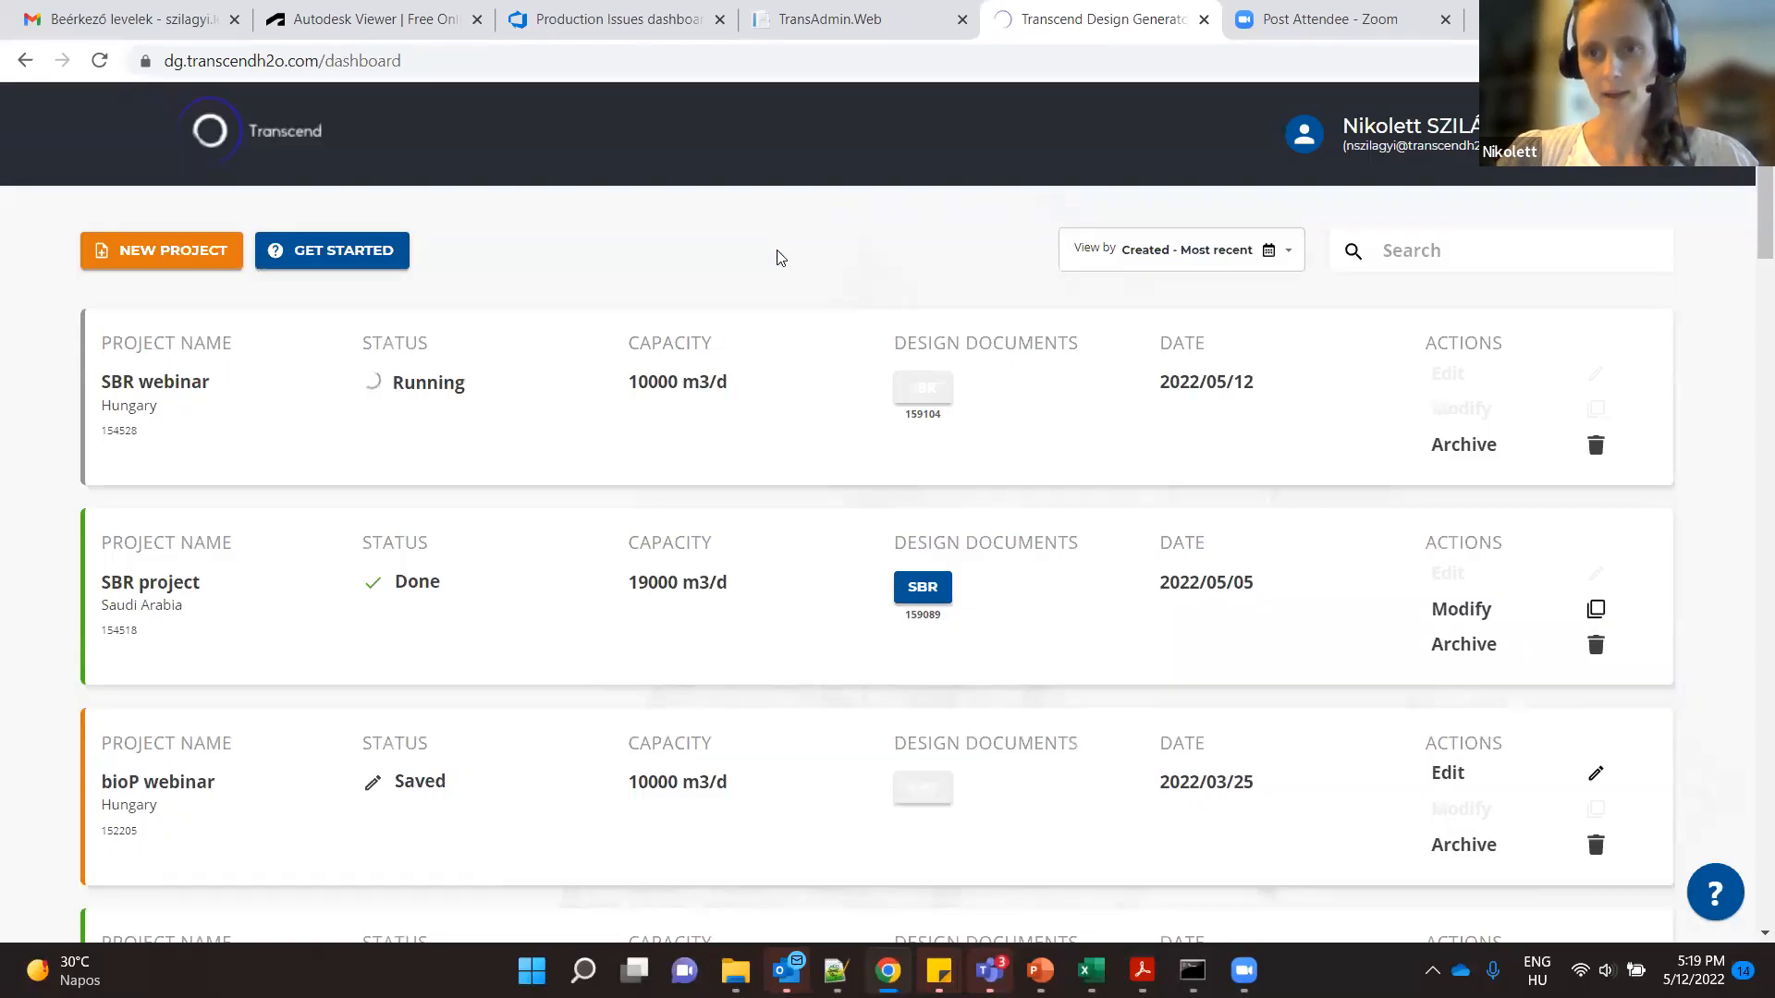
# - Switch to the "SBR webinar 2022 may" presentation in PowerPoint and select the "User interface demonstration" slide
pyautogui.moveTo(1051, 979)
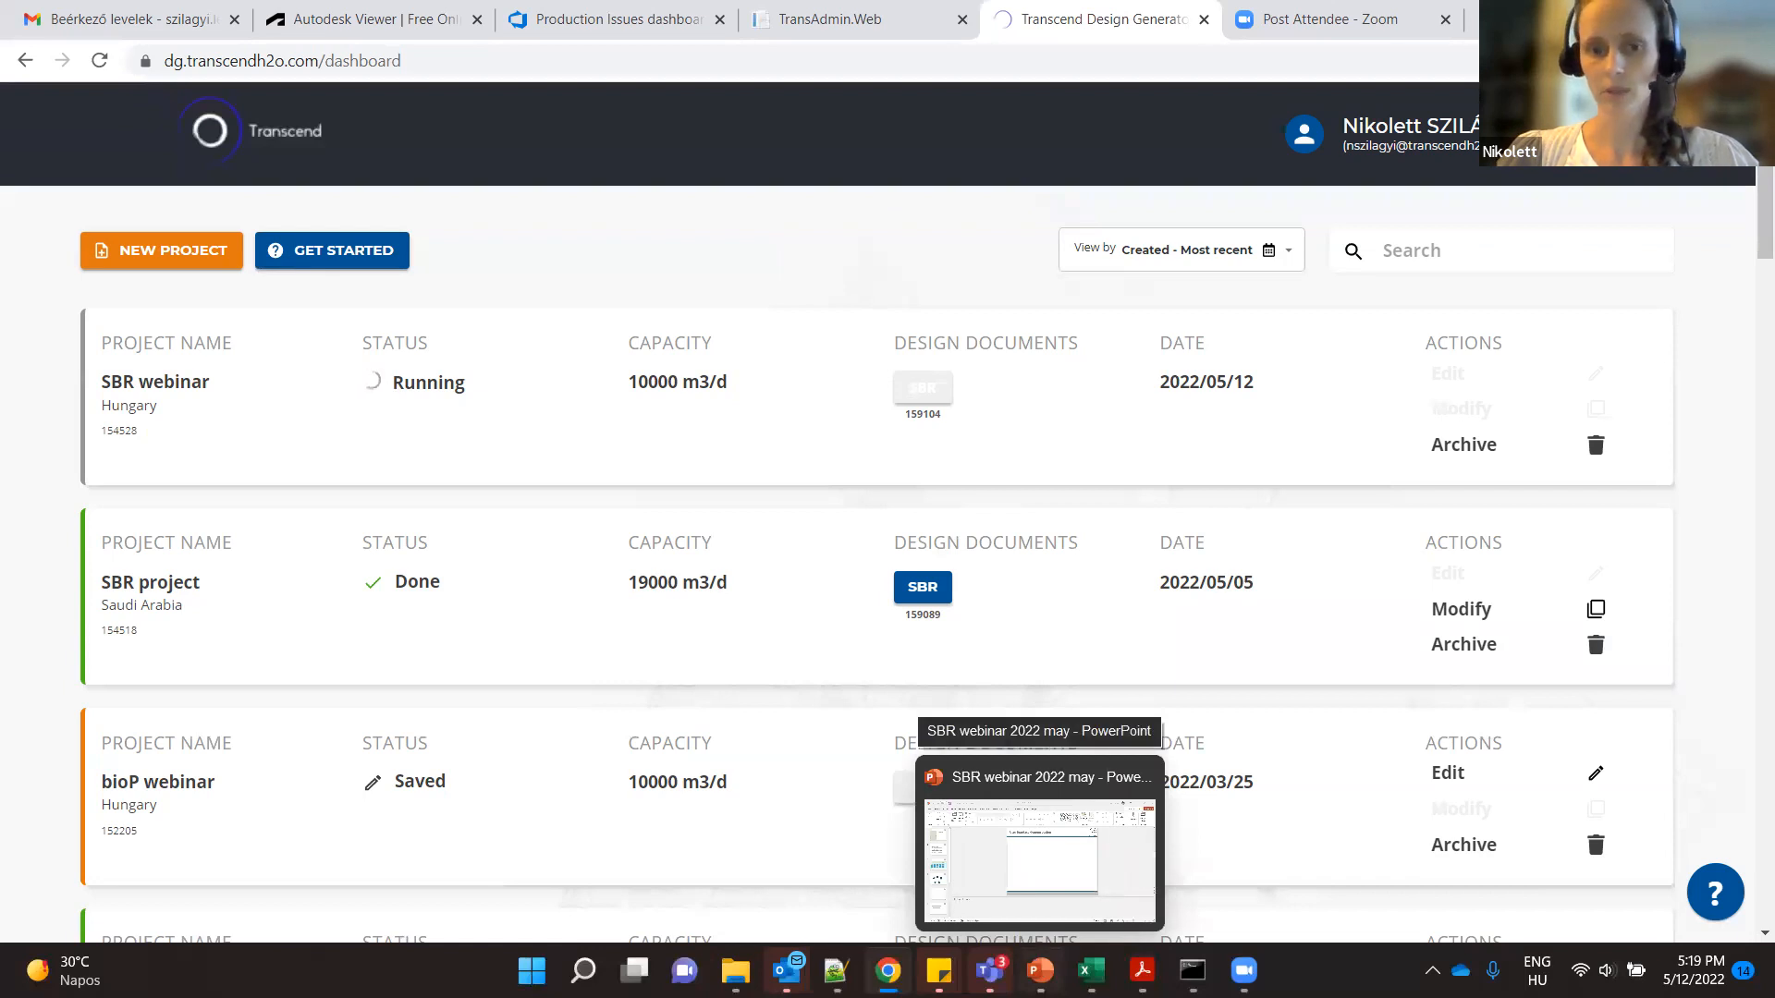
pyautogui.click(1039, 859)
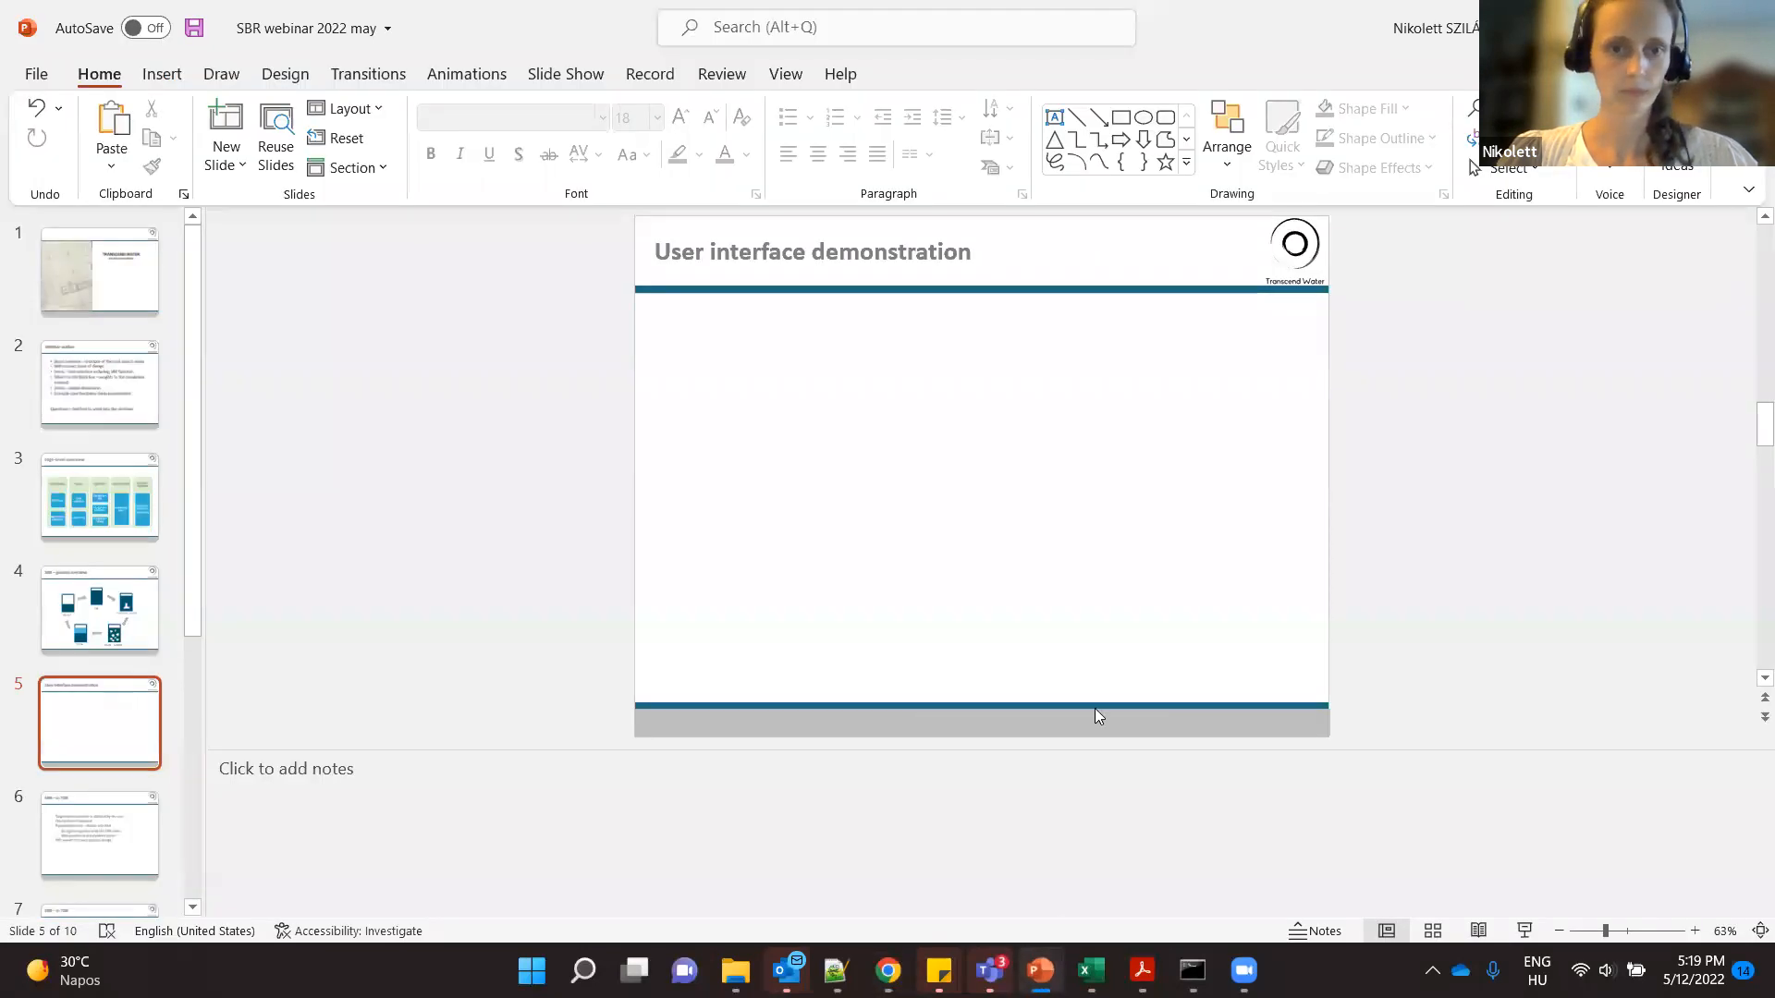
pyautogui.scroll(-1, 213, 688)
pyautogui.click(93, 727)
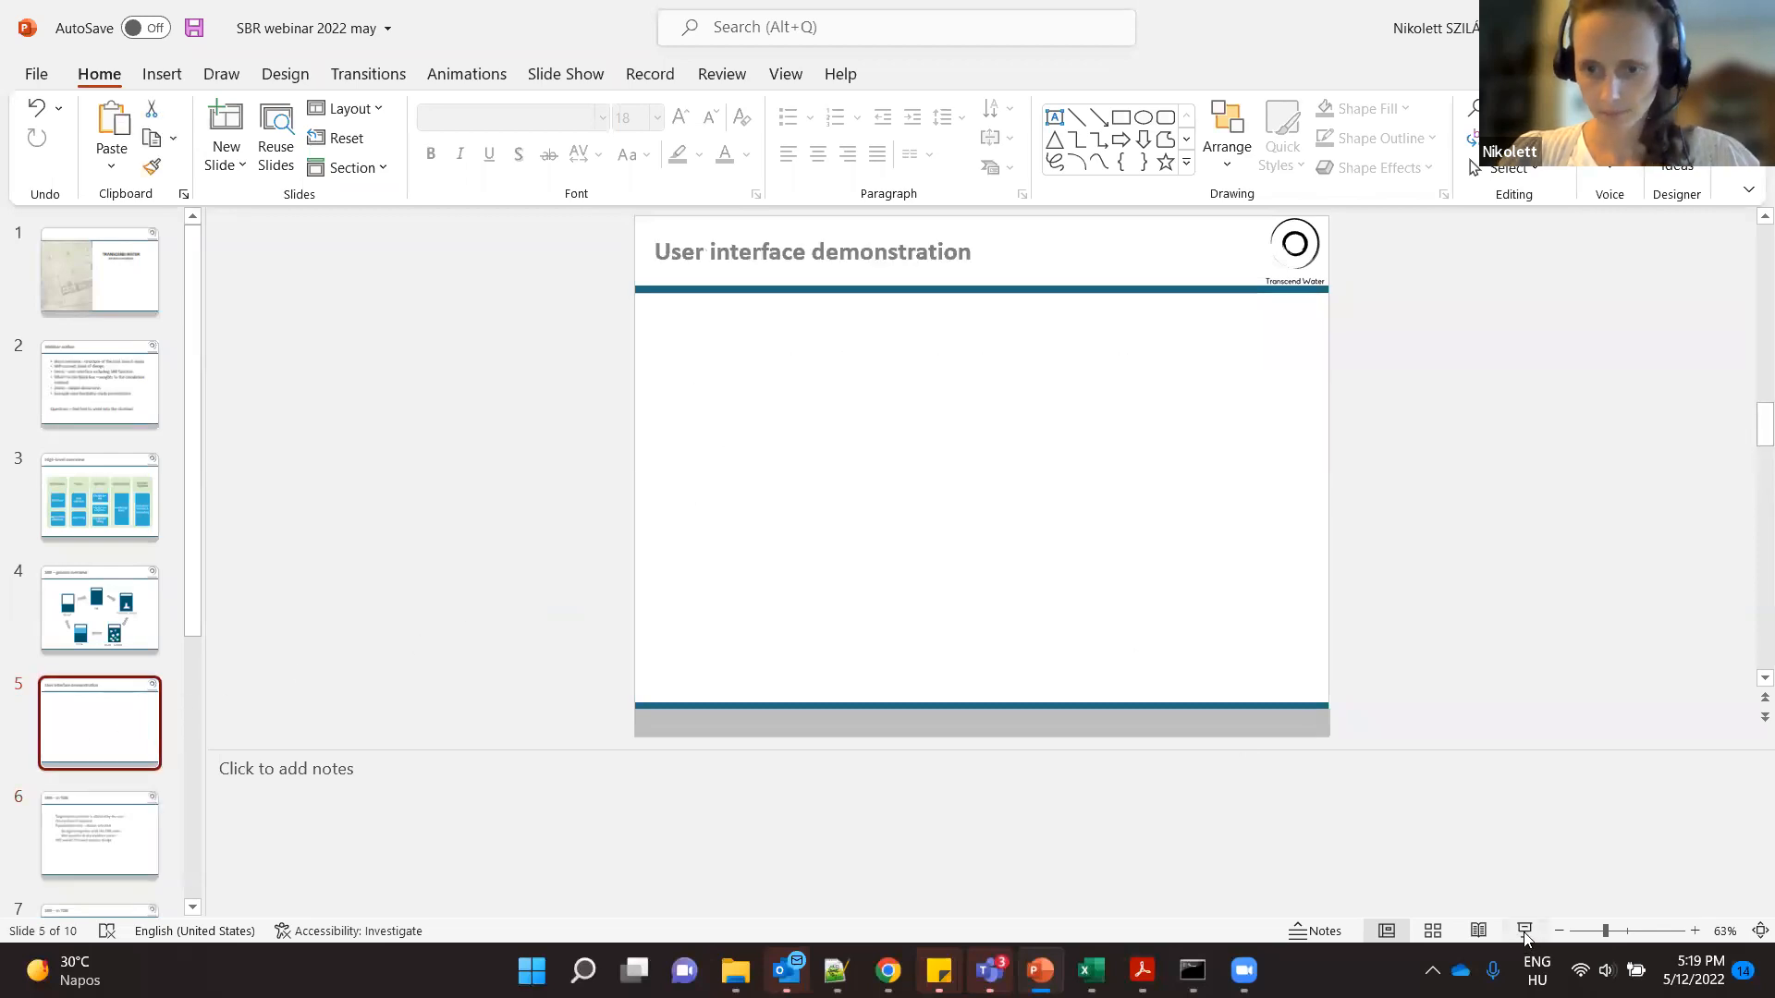
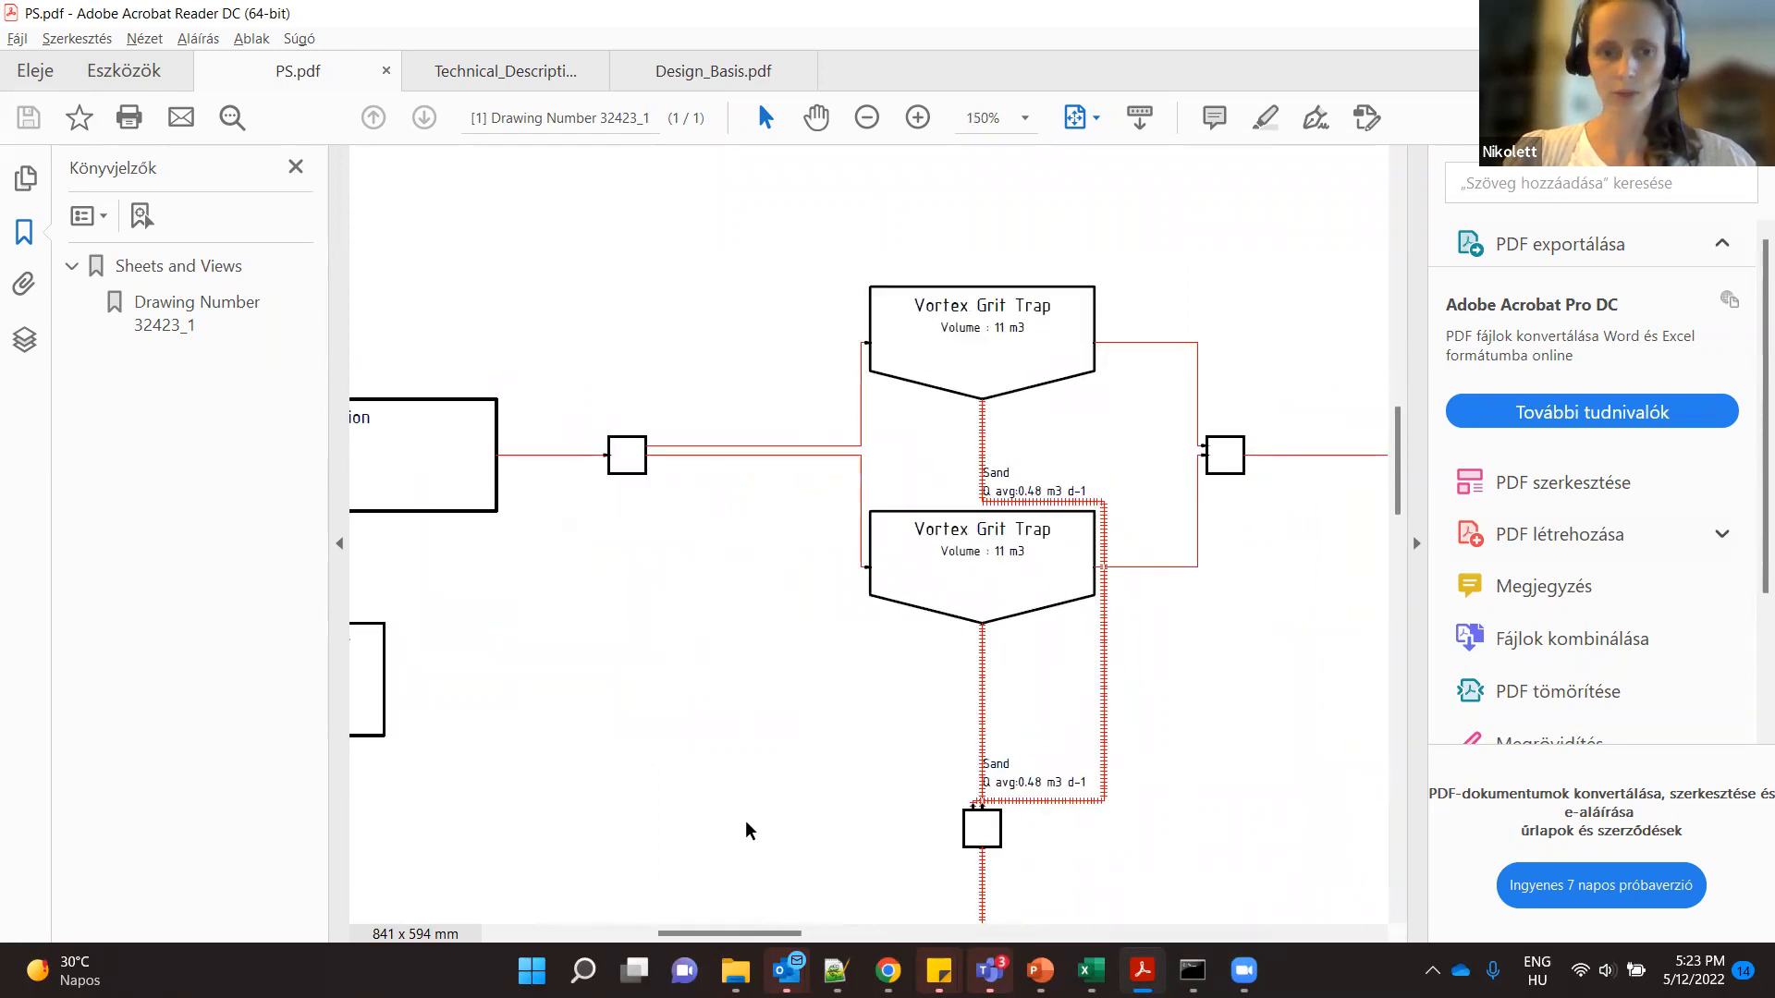
# - Examine the process flow diagram from the vortex grit traps through equalization to the SBR zones and their air supply
pyautogui.scroll(-3, 752, 827)
pyautogui.moveTo(792, 938); pyautogui.dragTo(966, 938)
pyautogui.scroll(-1, 955, 640)
pyautogui.scroll(3, 955, 640)
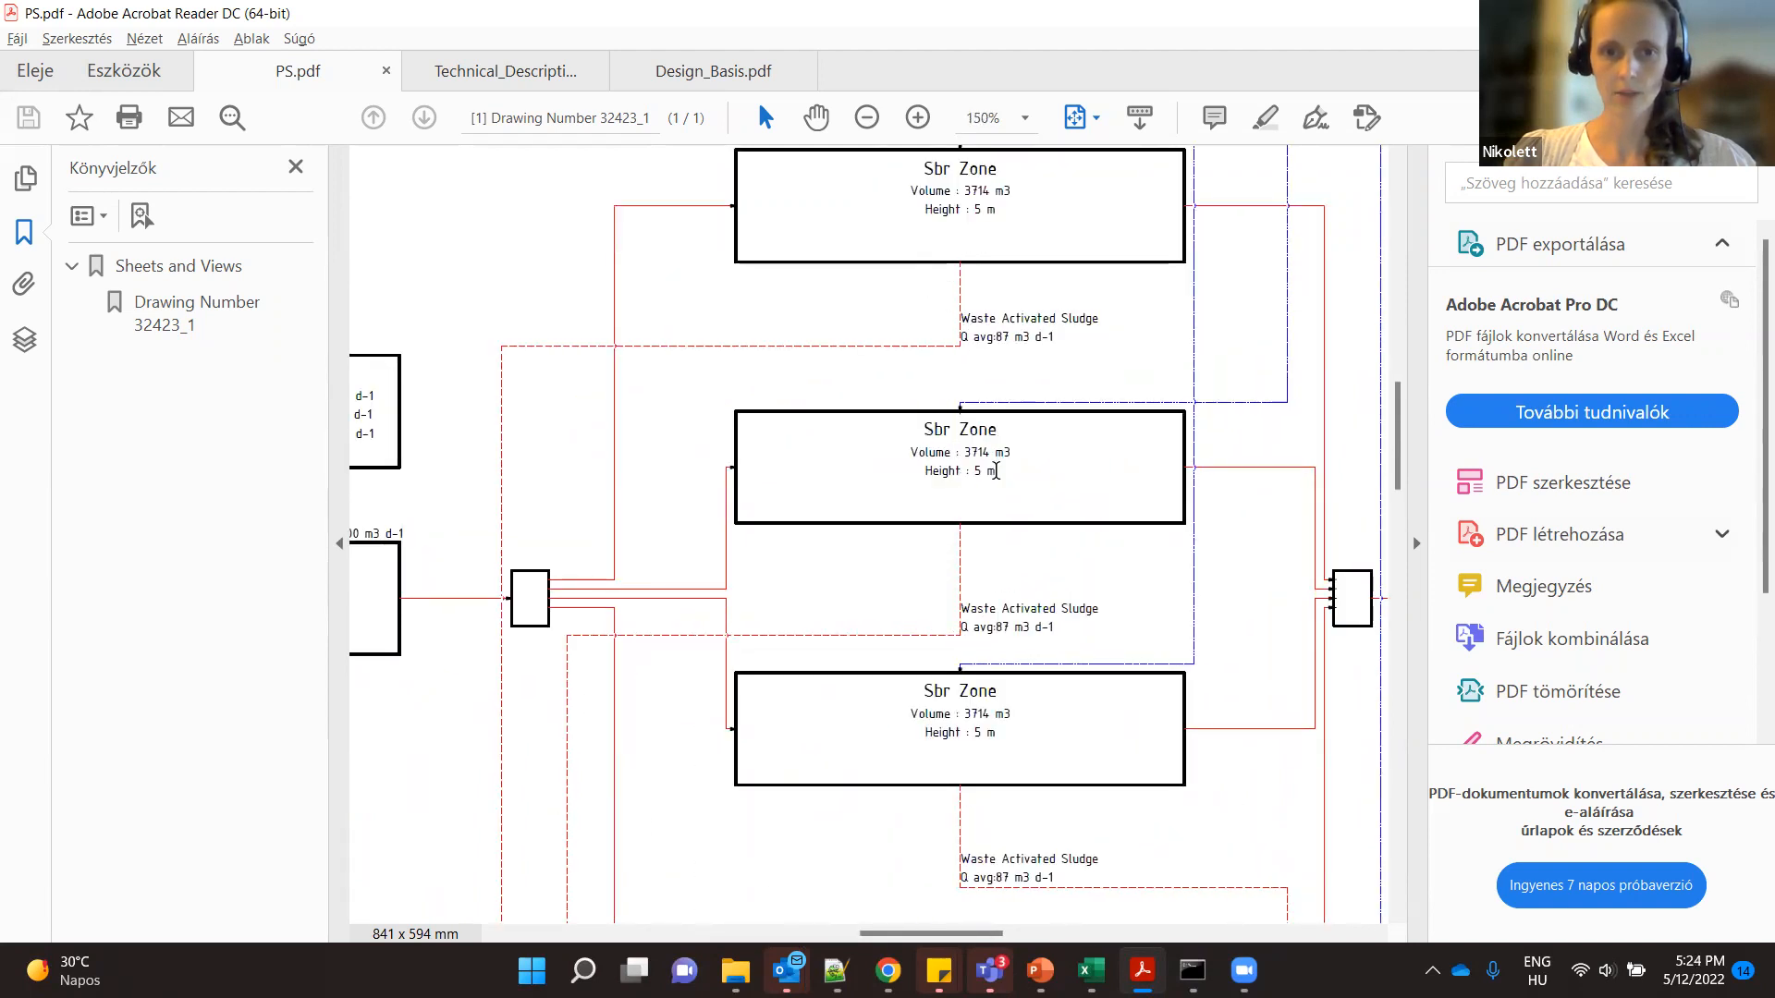
pyautogui.scroll(-2, 996, 471)
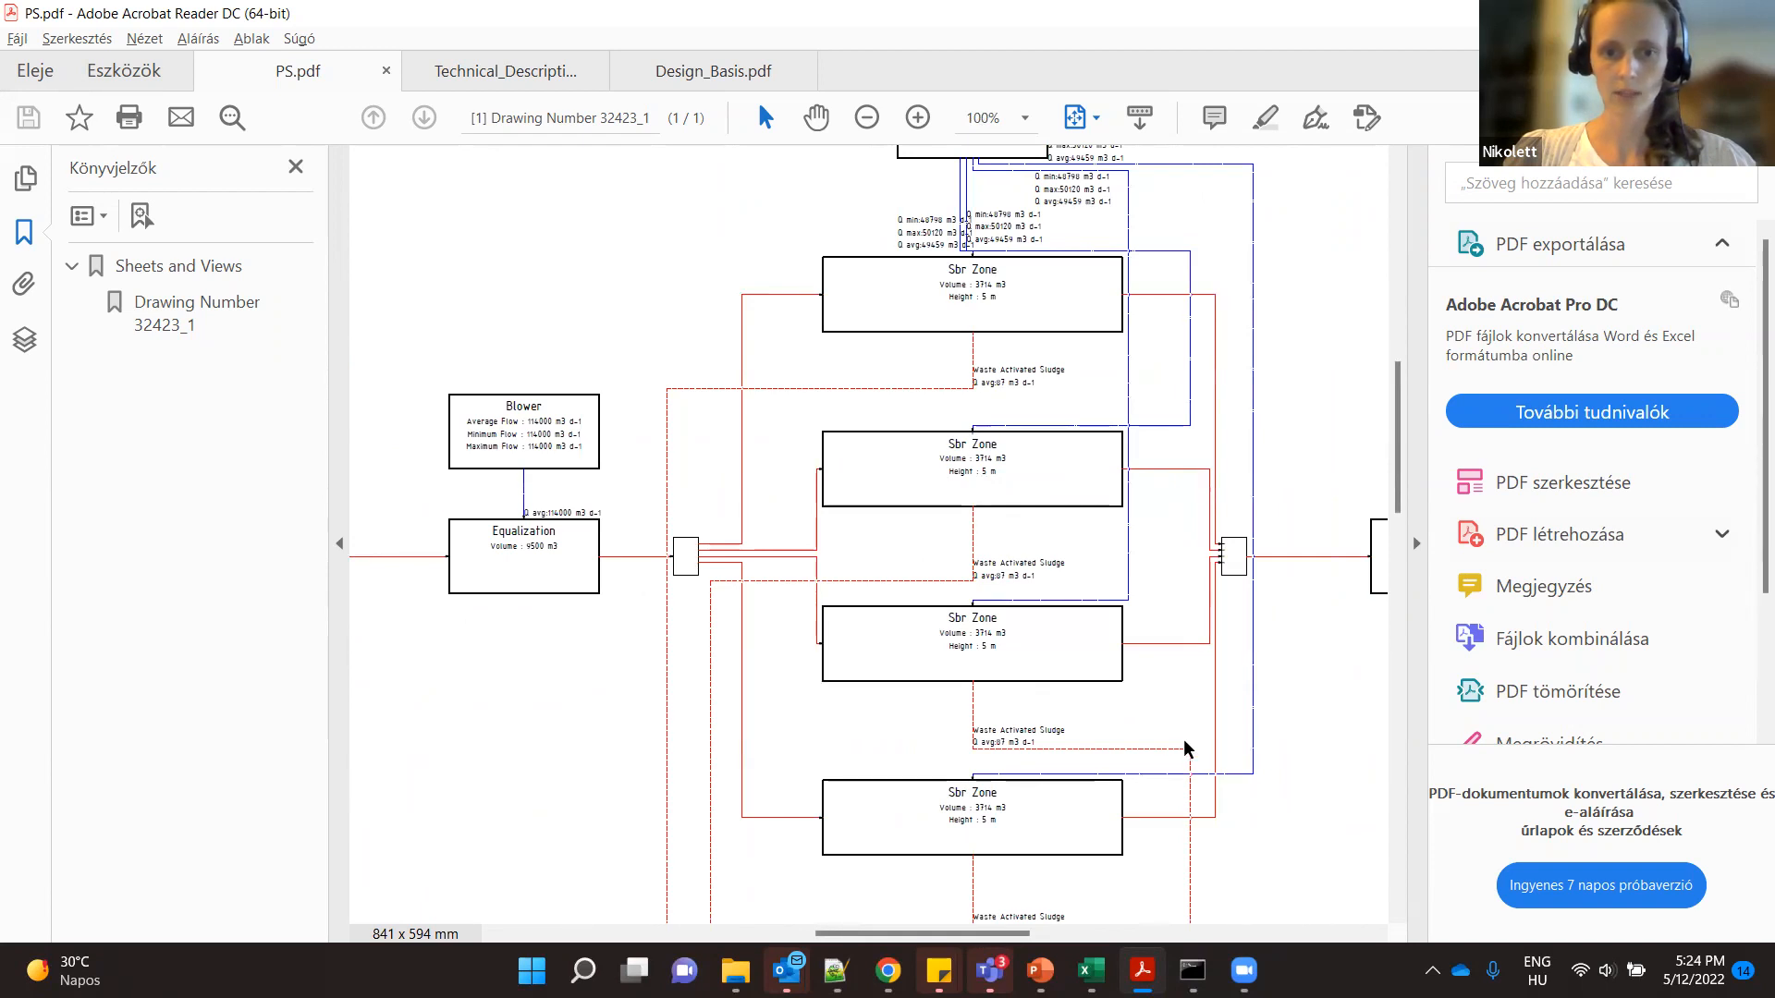
pyautogui.scroll(-3, 1185, 748)
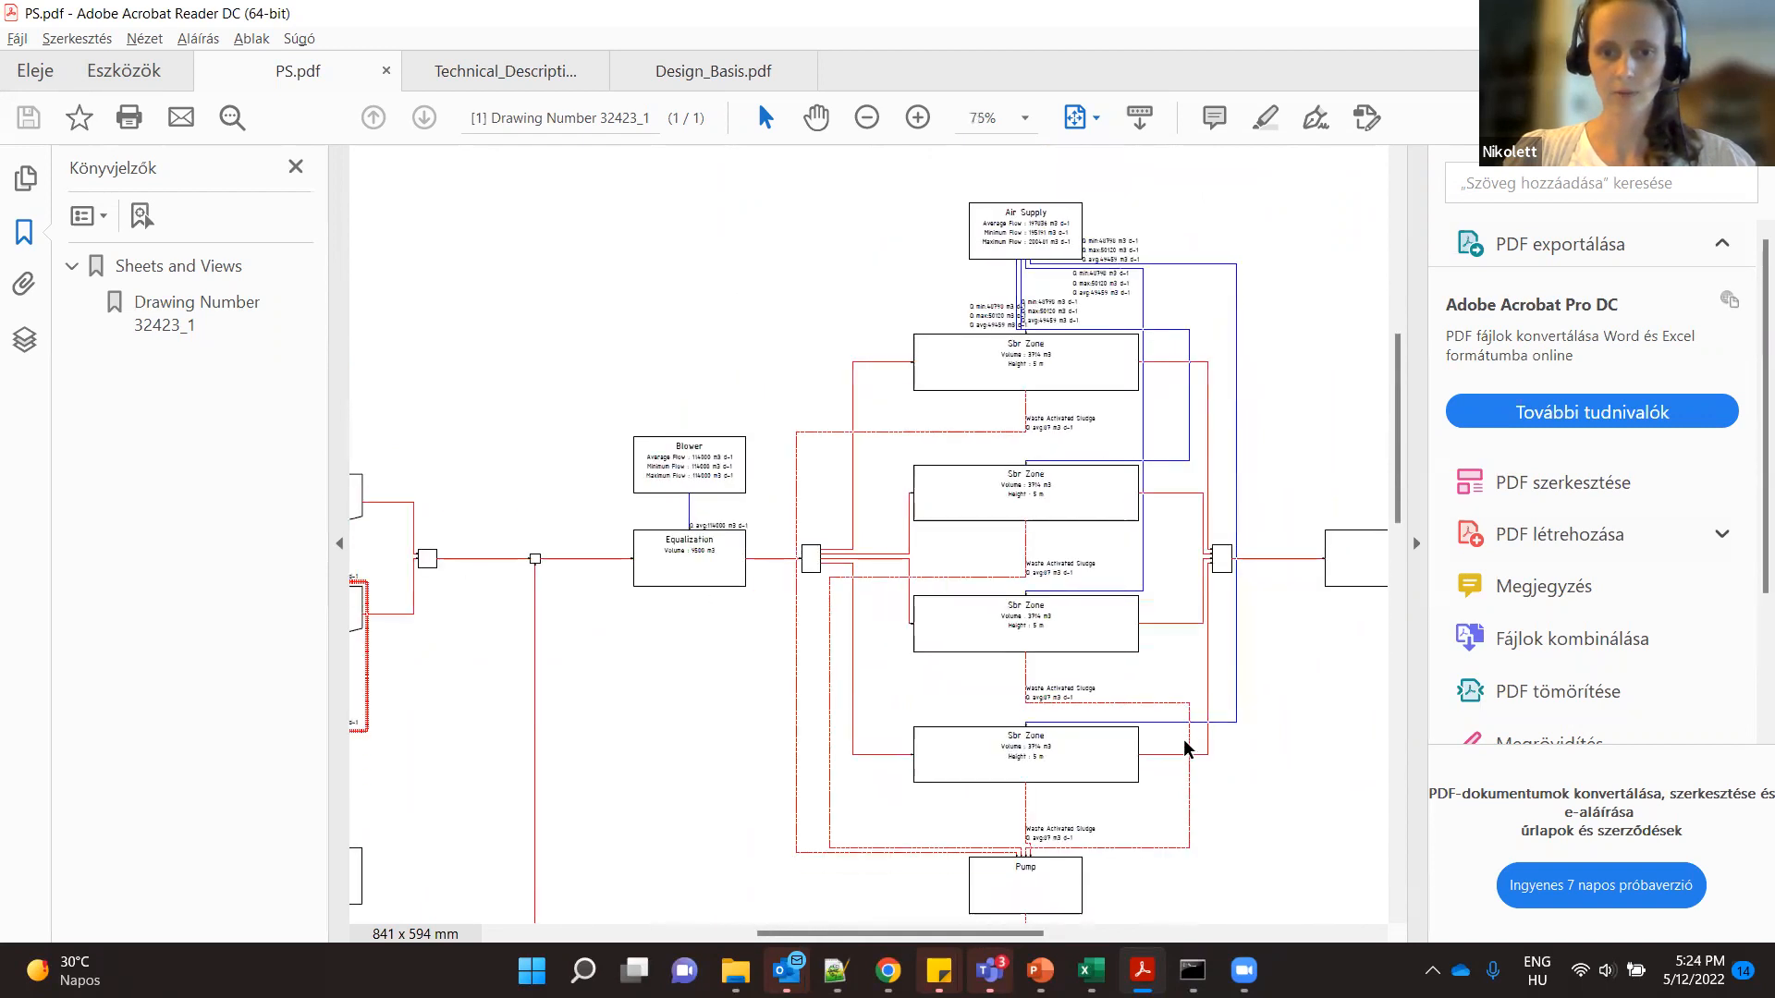
# - Inspect the UV disinfection unit and the TSS value in the Effluent table of the flow diagram
pyautogui.moveTo(825, 935); pyautogui.dragTo(943, 936)
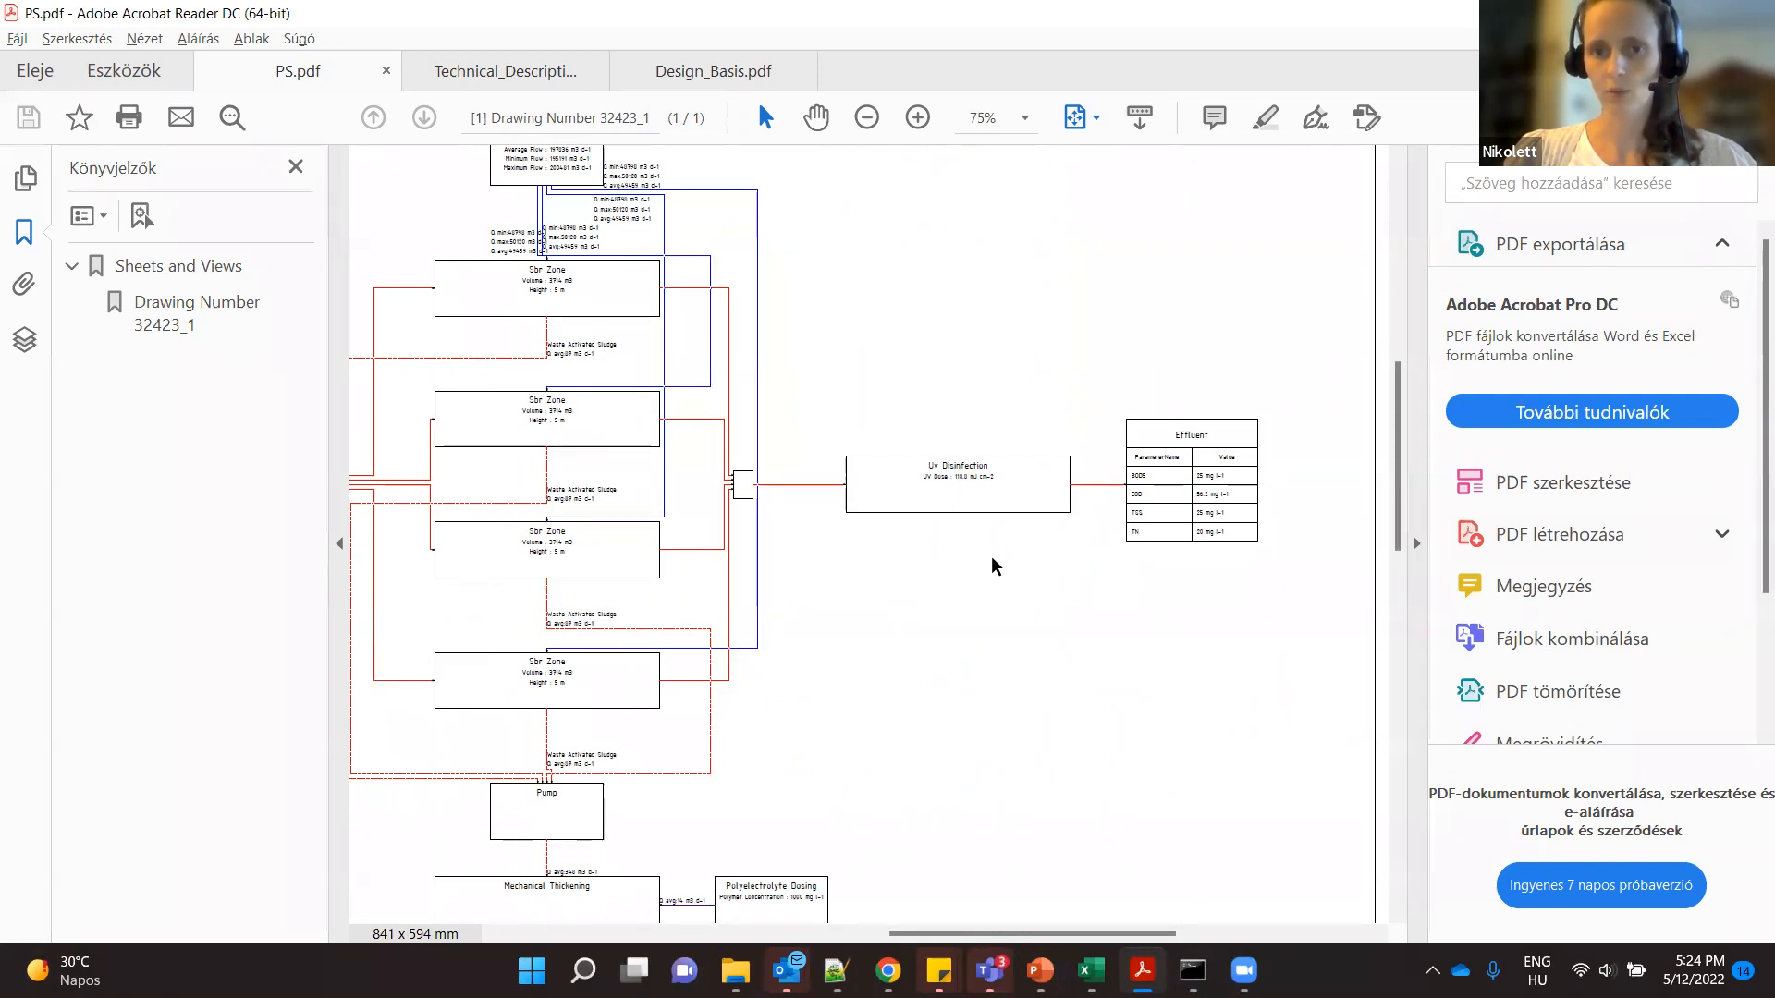
pyautogui.scroll(2, 1200, 511)
pyautogui.doubleClick(1201, 512)
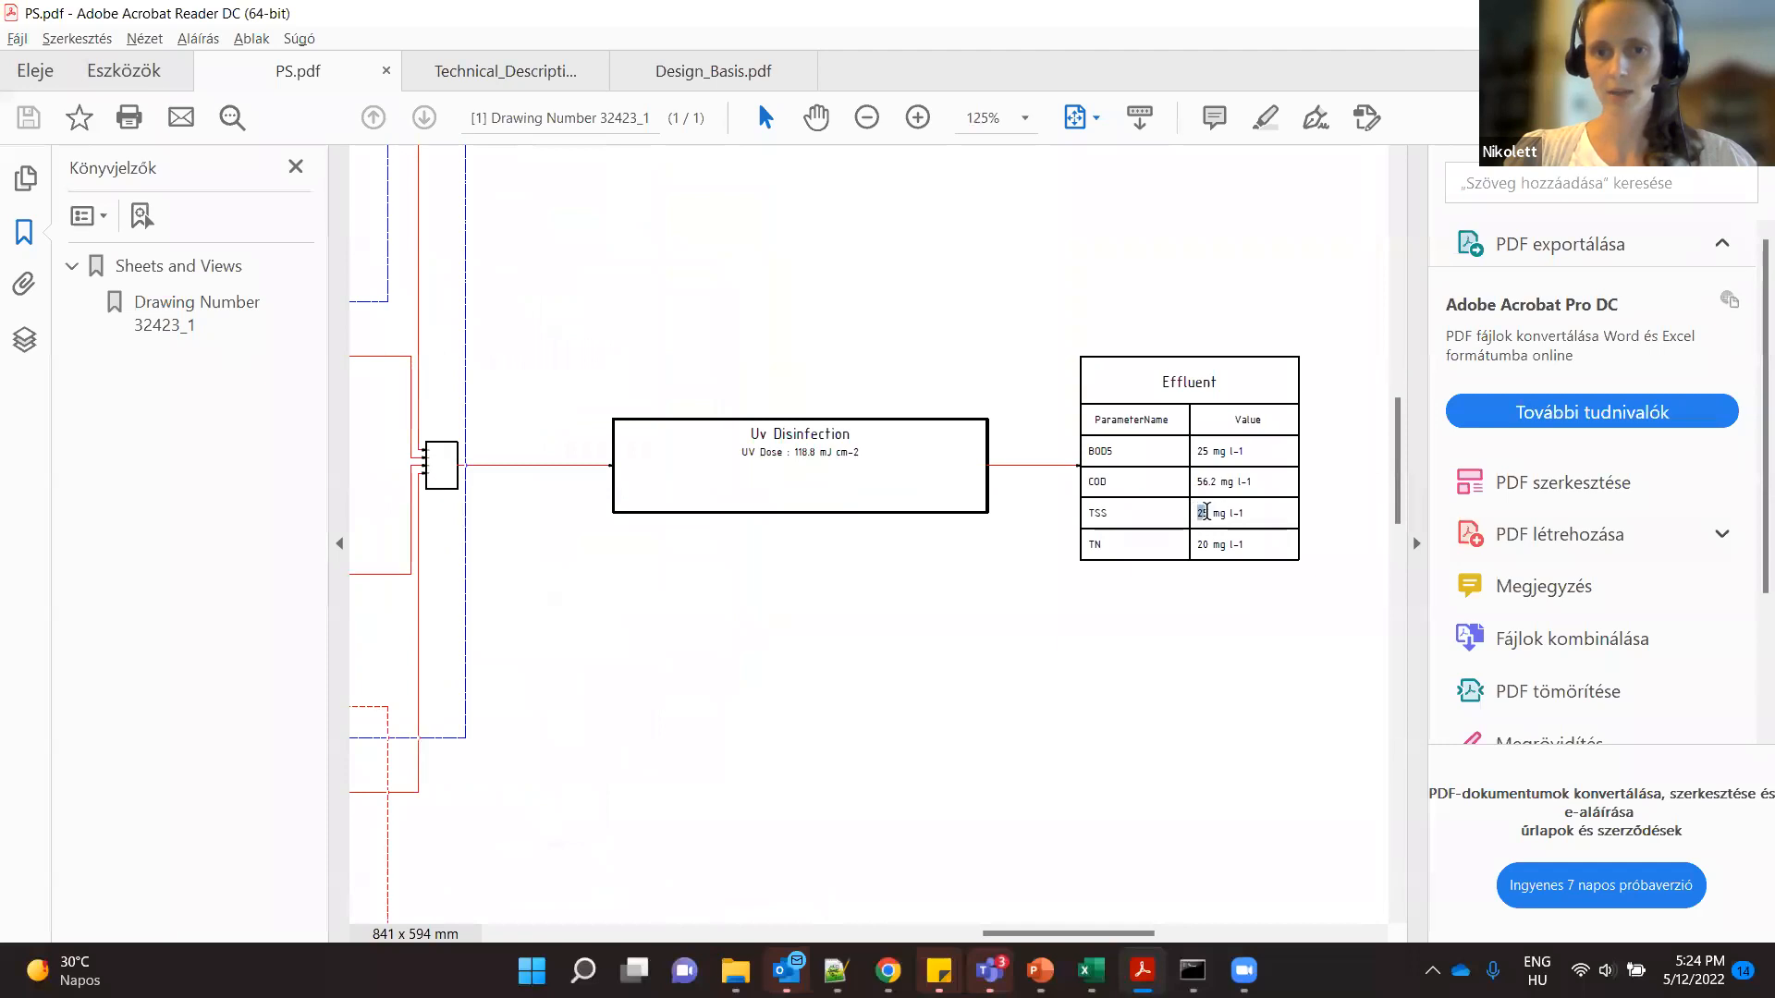
pyautogui.click(1202, 610)
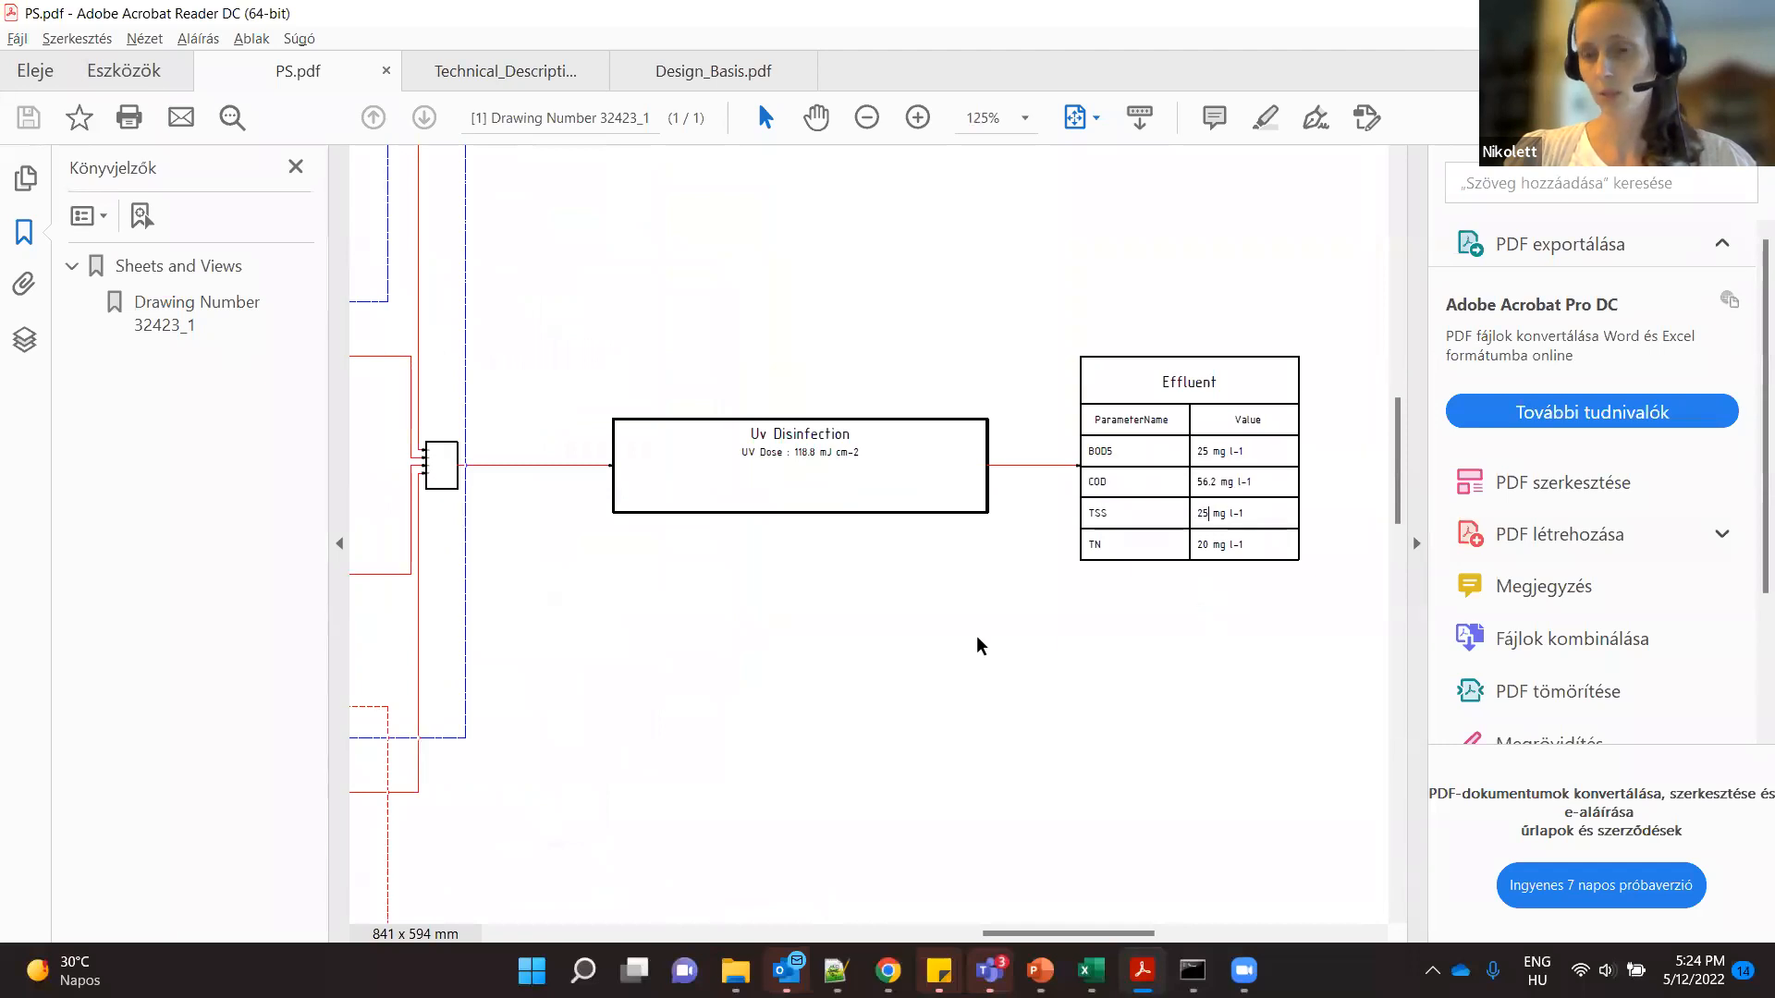
pyautogui.click(1209, 513)
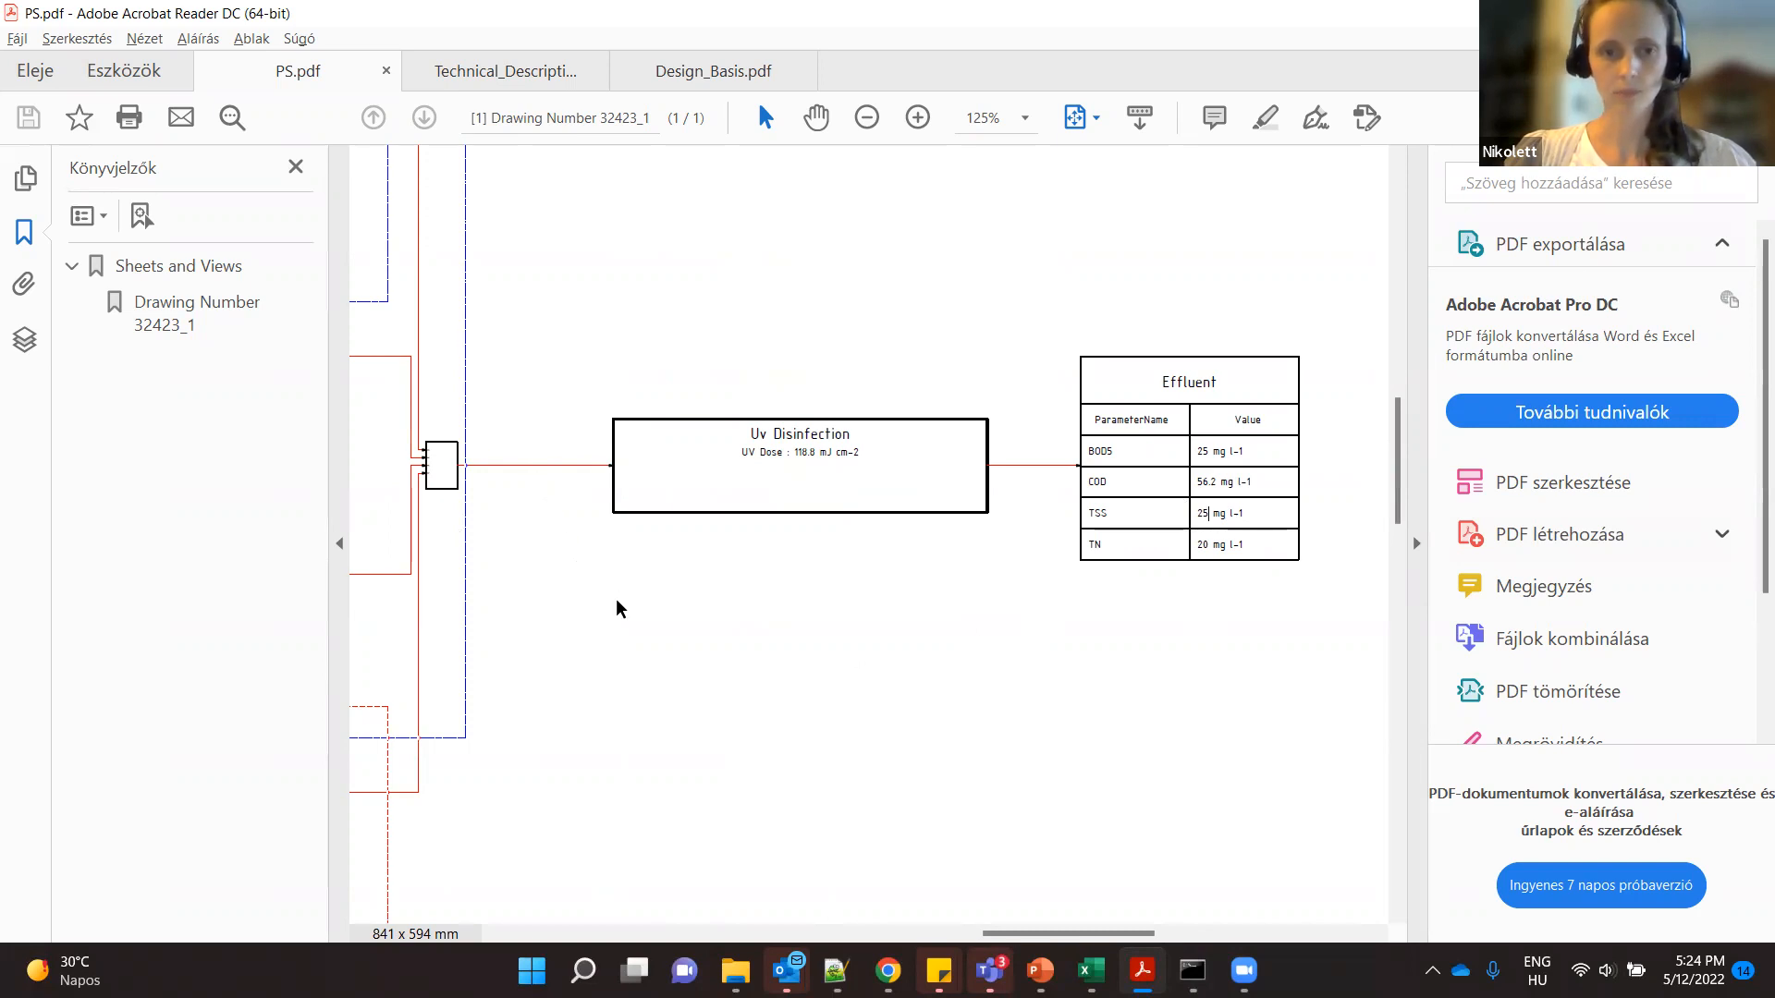
# - Examine the sludge treatment line below the SBR zones and the overall layout of the process flow diagram
pyautogui.scroll(-3, 685, 651)
pyautogui.scroll(-2, 685, 651)
pyautogui.moveTo(965, 934); pyautogui.dragTo(796, 934)
pyautogui.scroll(-1, 665, 765)
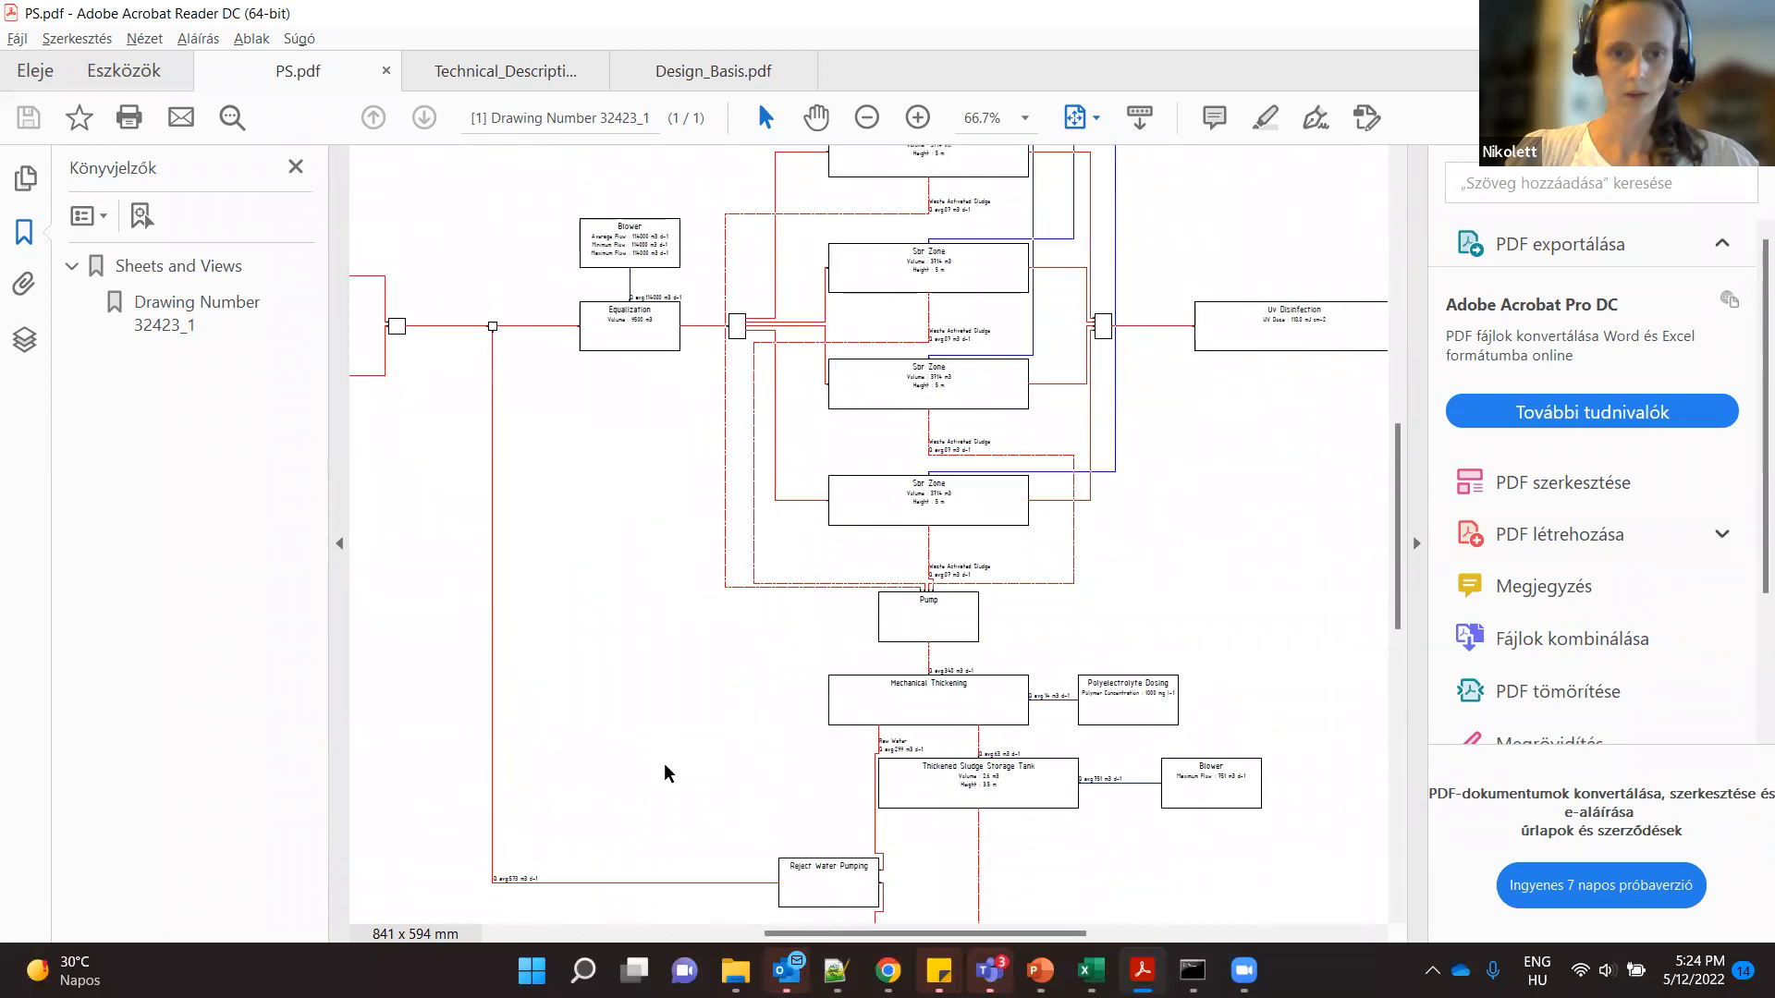
pyautogui.scroll(-2, 663, 763)
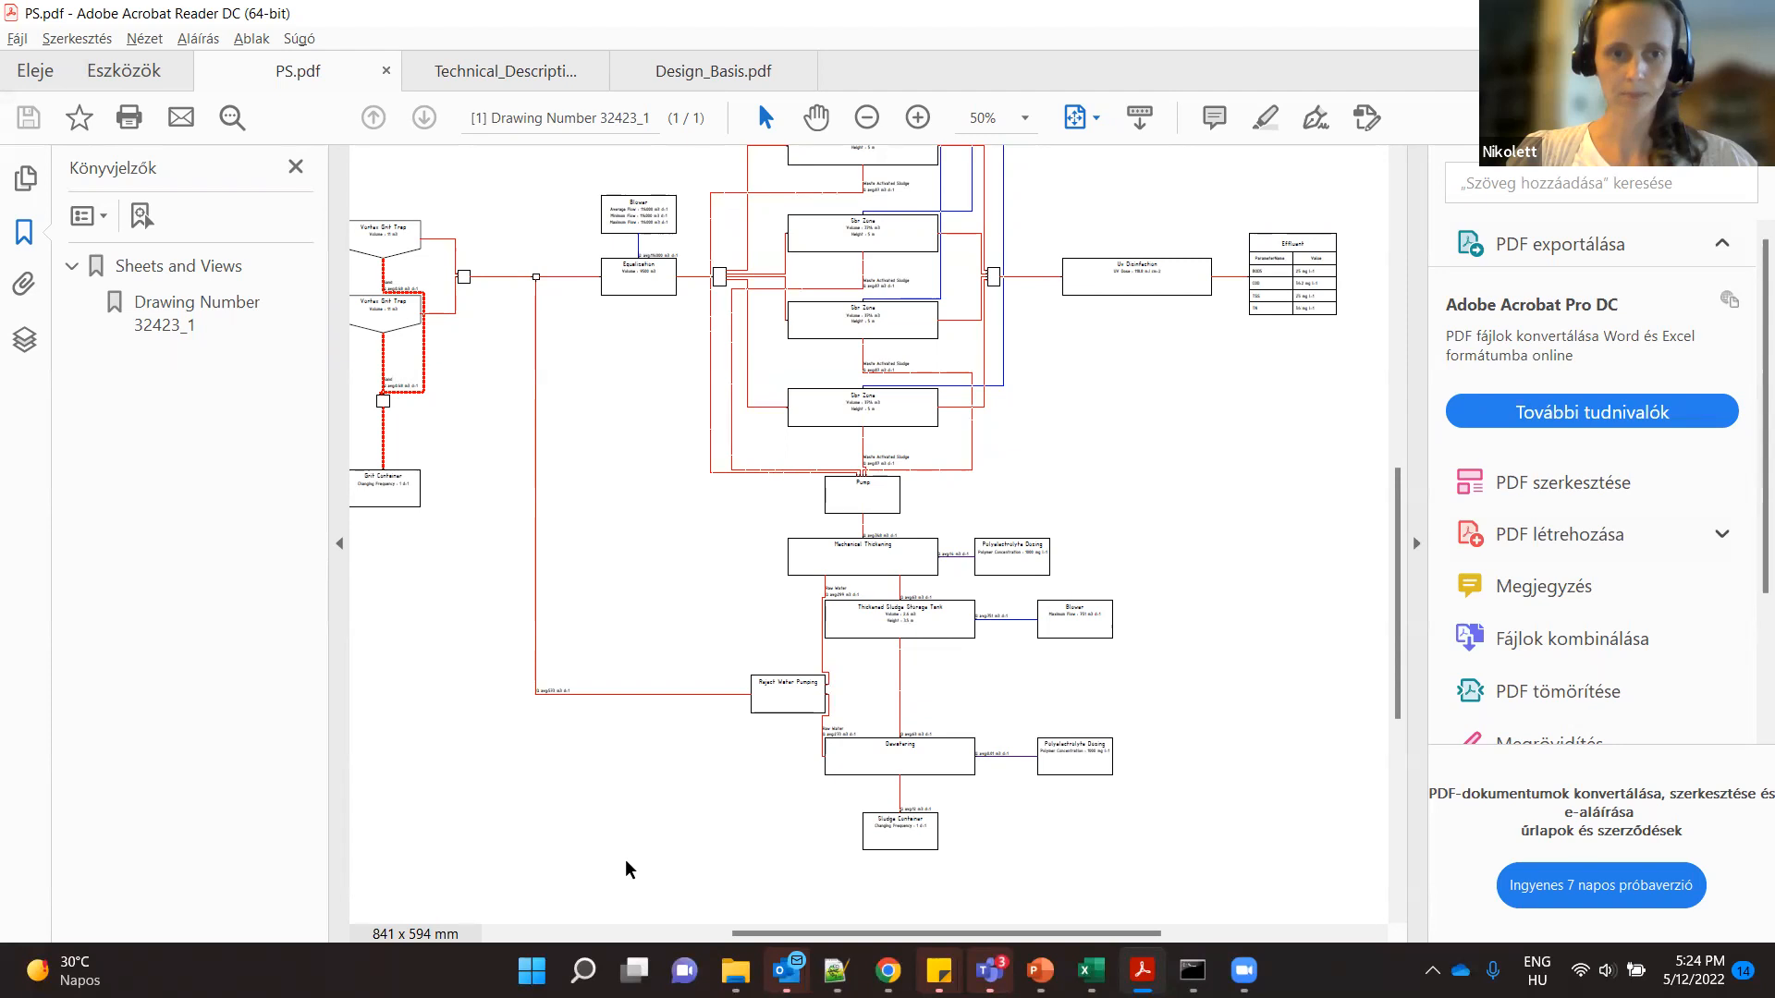
pyautogui.scroll(-1, 626, 861)
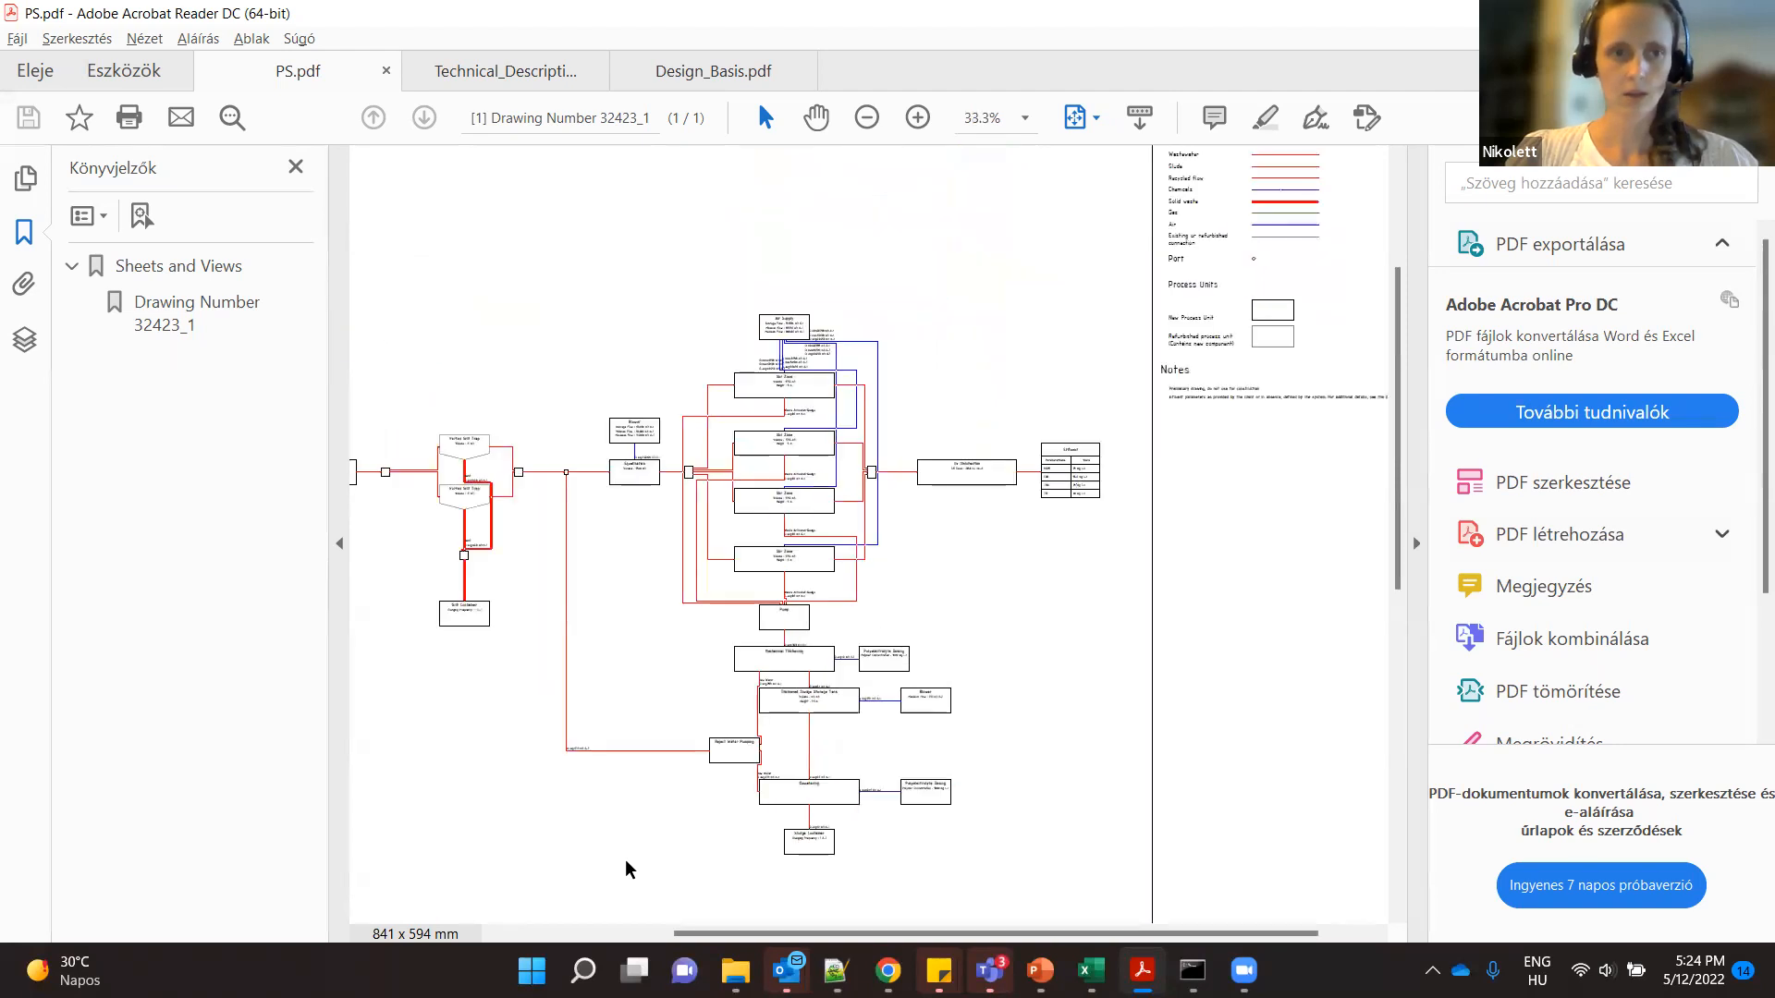
# - Open the Technical Description document and read the influent and effluent table in section 3, Process Design Basis
pyautogui.click(533, 69)
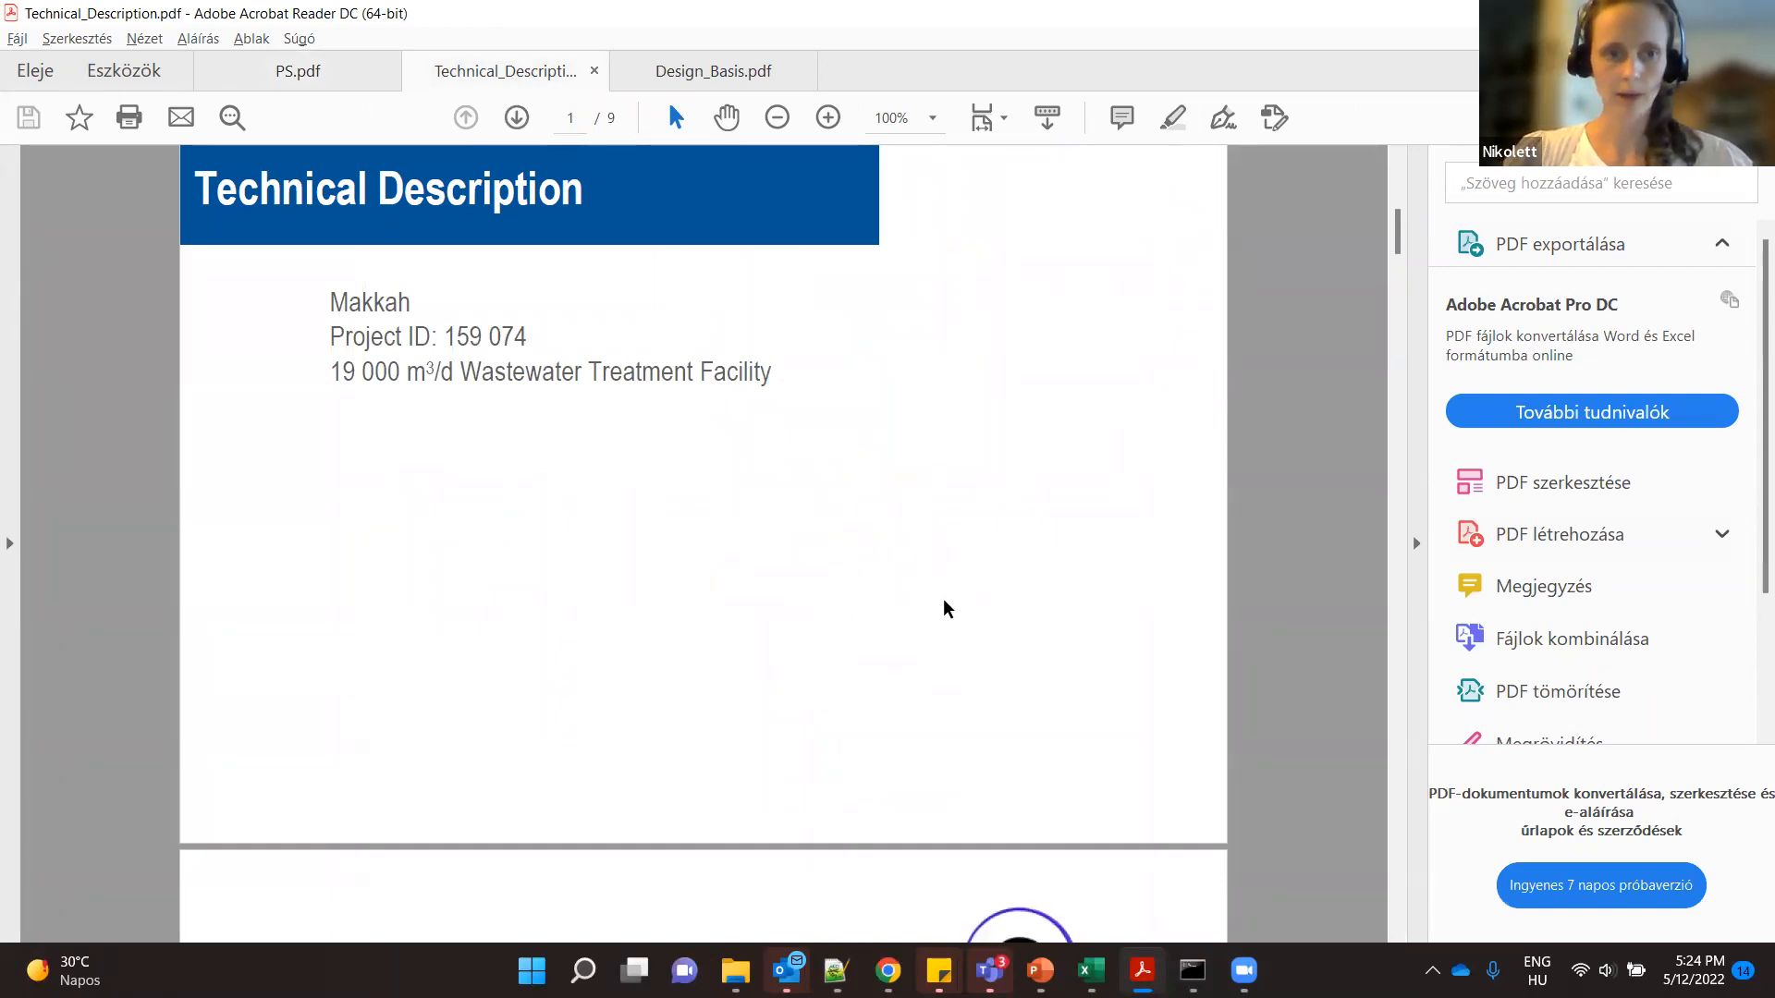
pyautogui.scroll(-10, 947, 607)
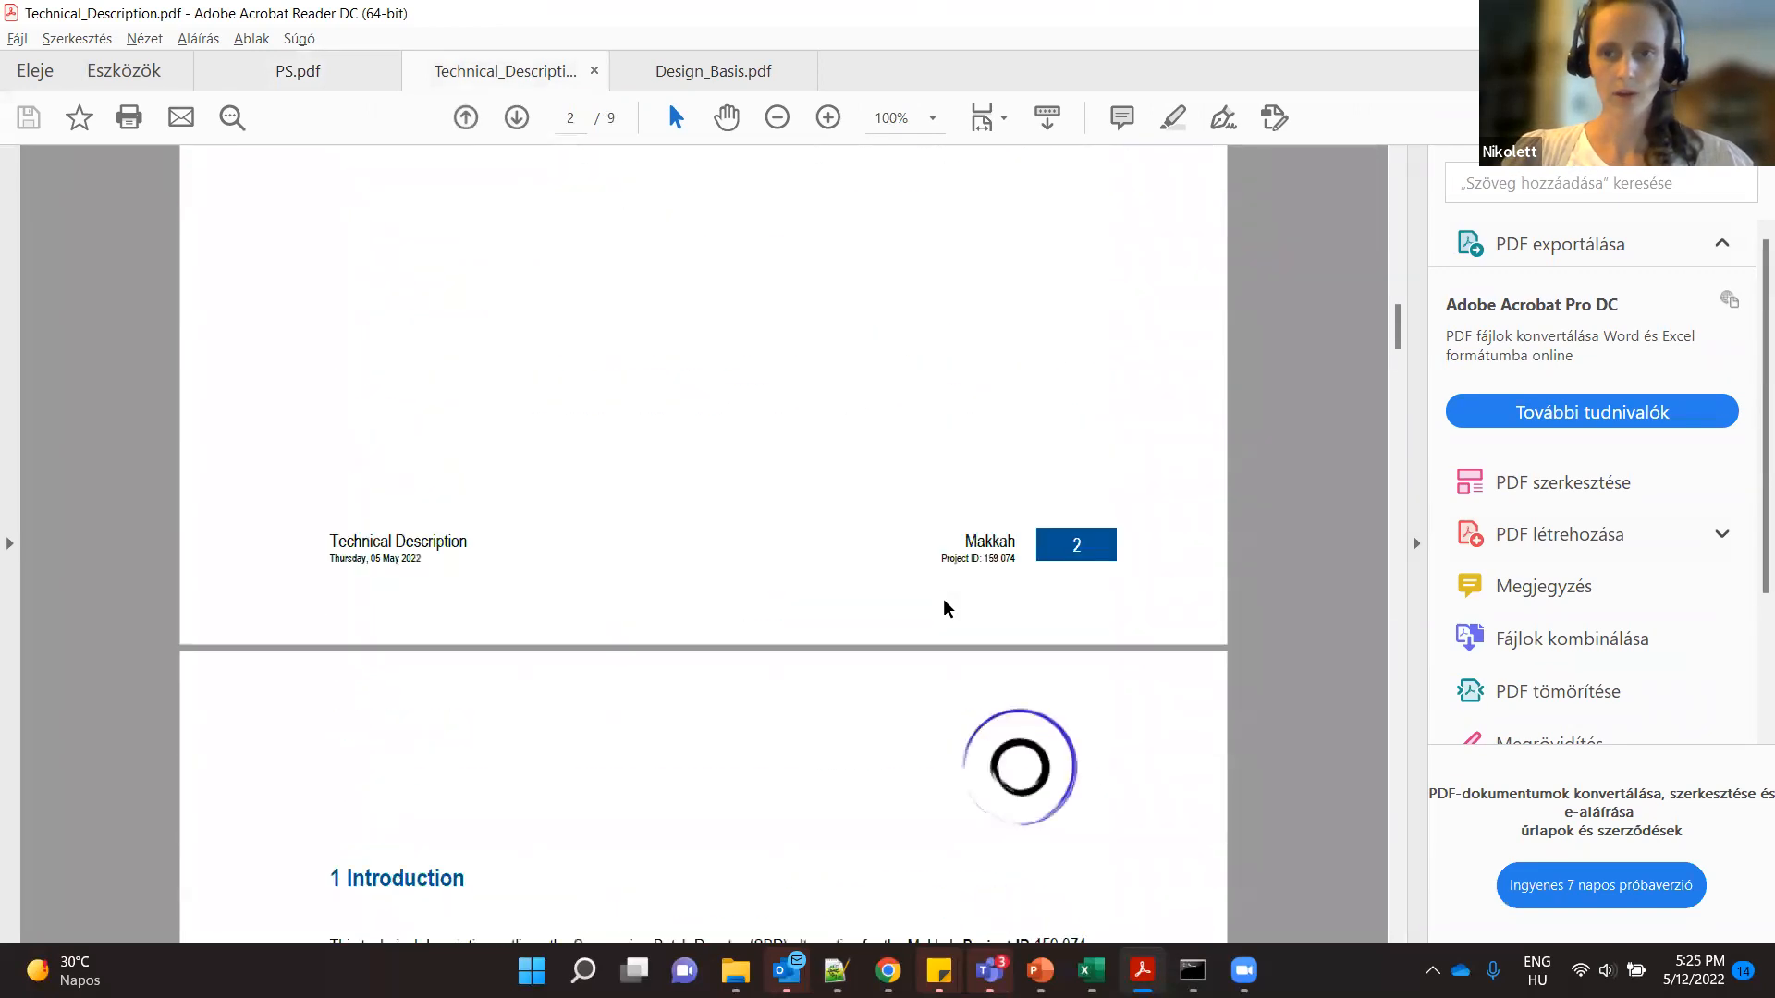
pyautogui.moveTo(1399, 335); pyautogui.dragTo(1404, 540)
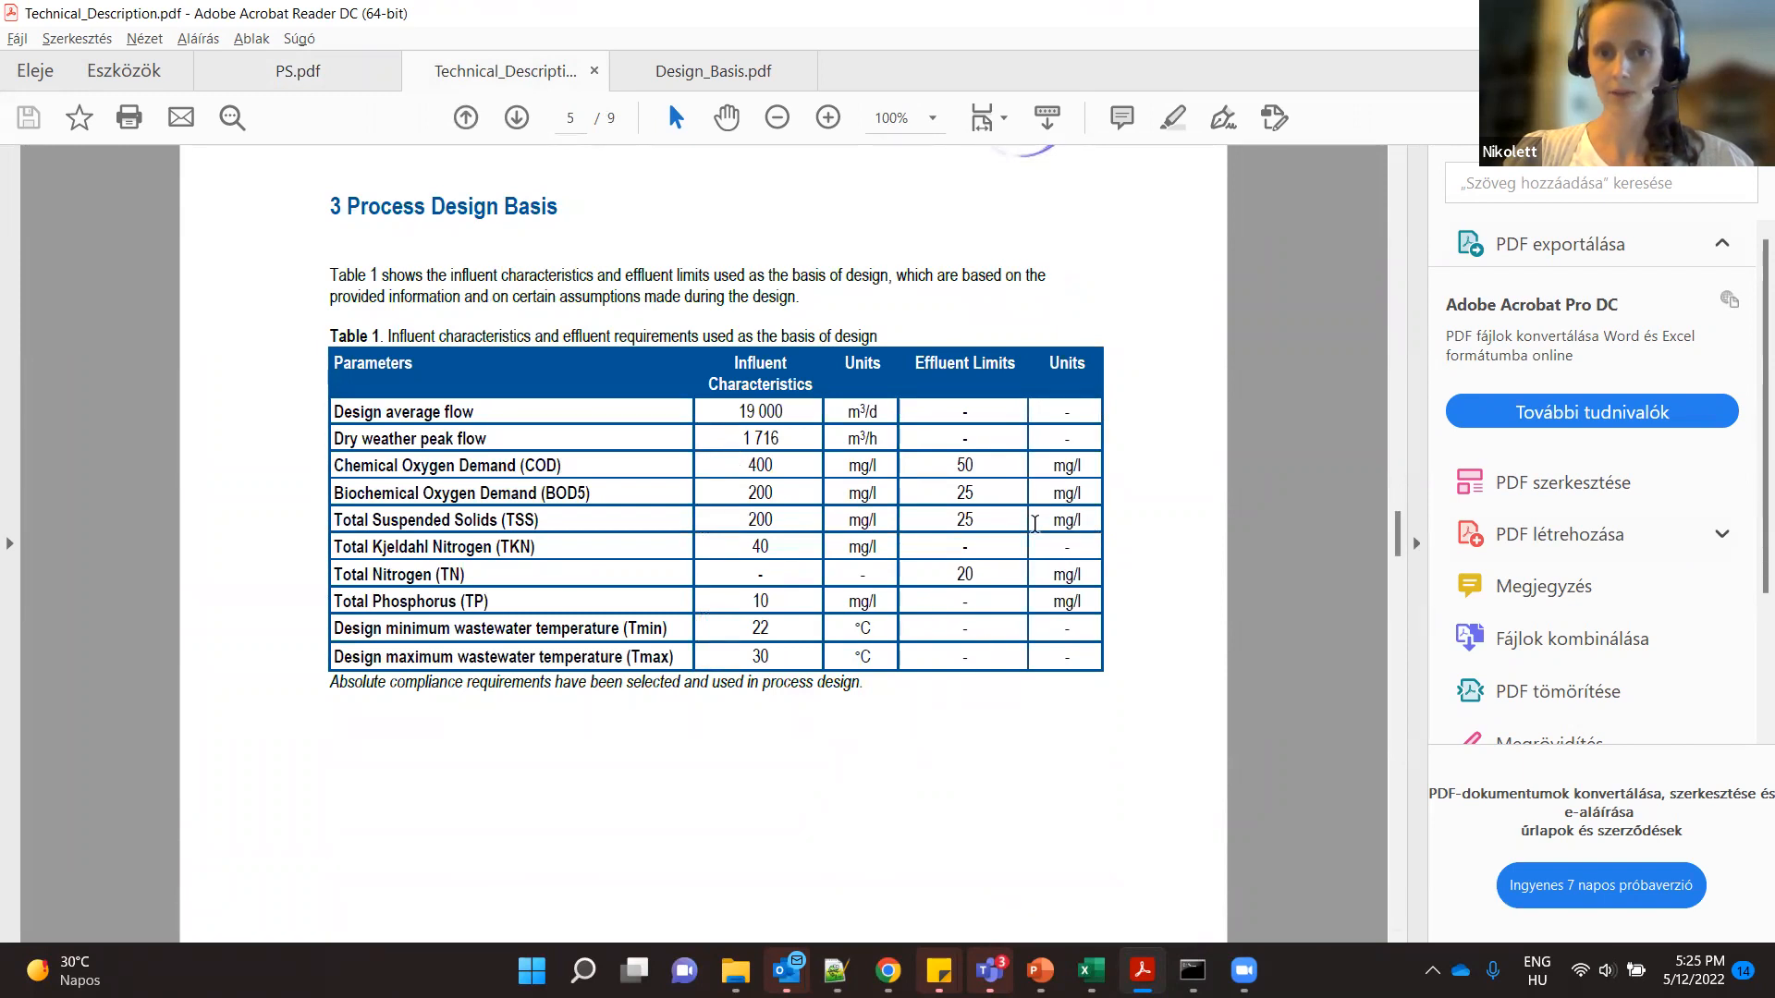
# - Review the coarse screen, grit removal and equalization tank specifications in section 4, Process Units
pyautogui.moveTo(1403, 541); pyautogui.dragTo(1398, 625)
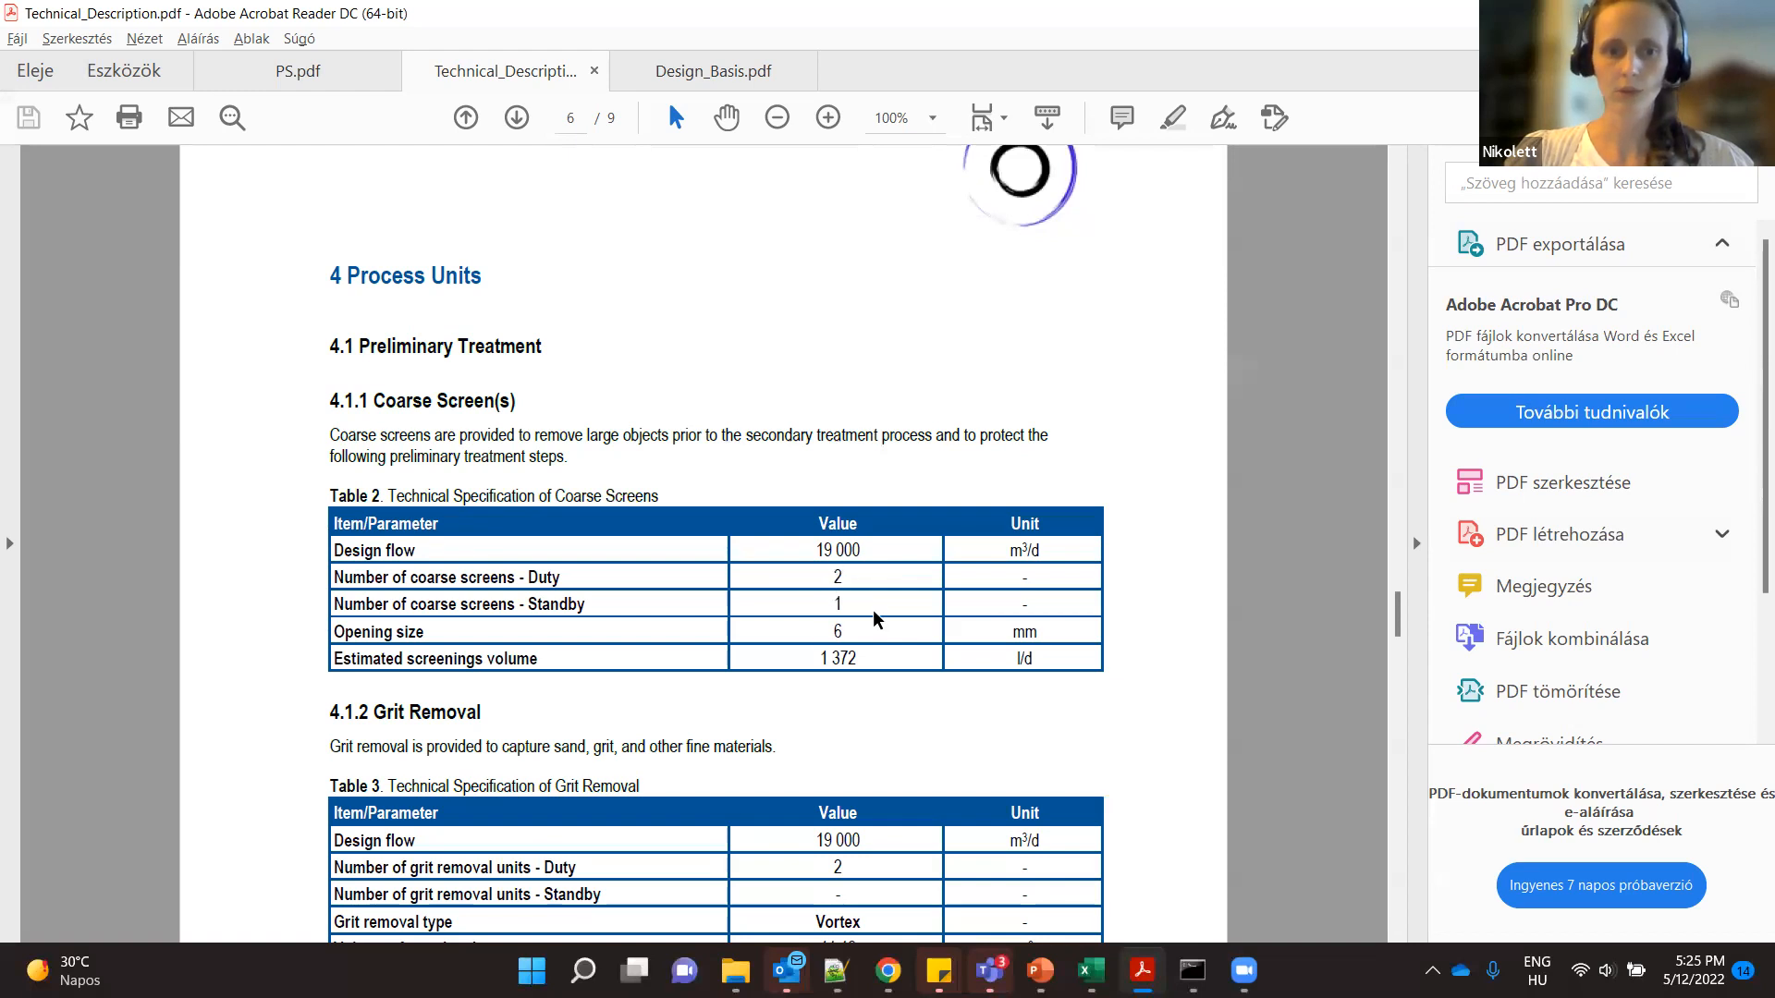
pyautogui.scroll(-5, 781, 681)
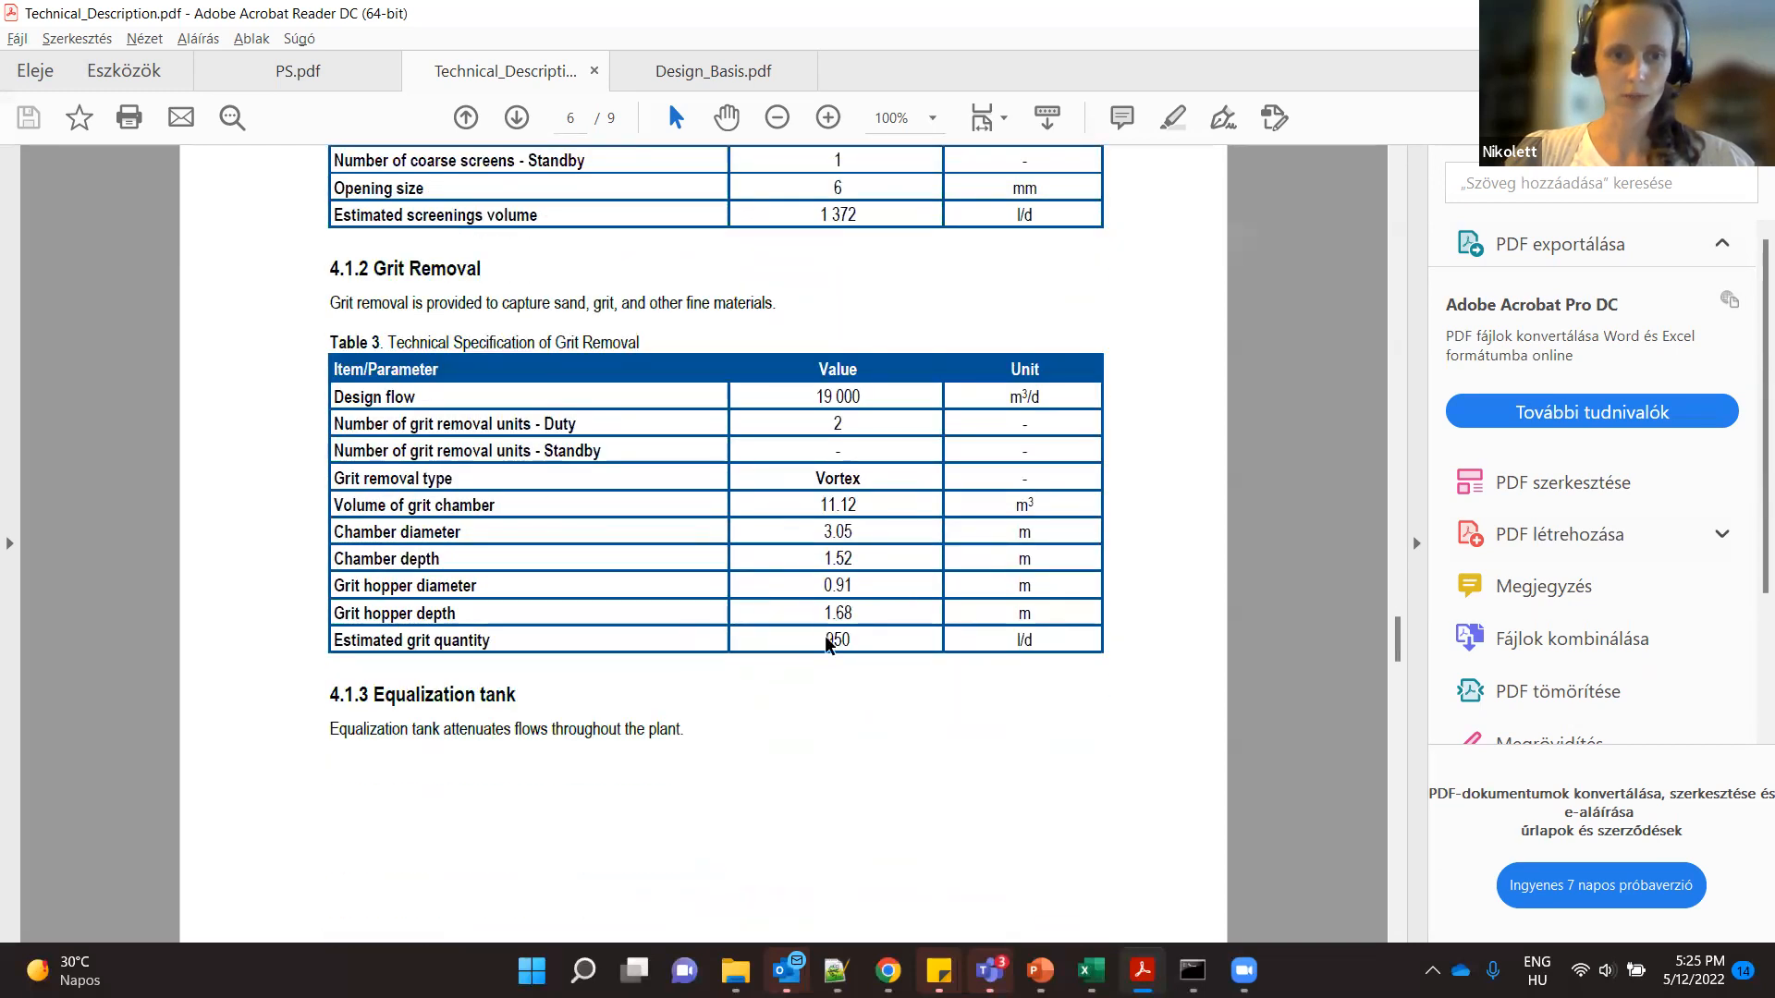
pyautogui.scroll(-7, 824, 635)
pyautogui.scroll(-4, 823, 635)
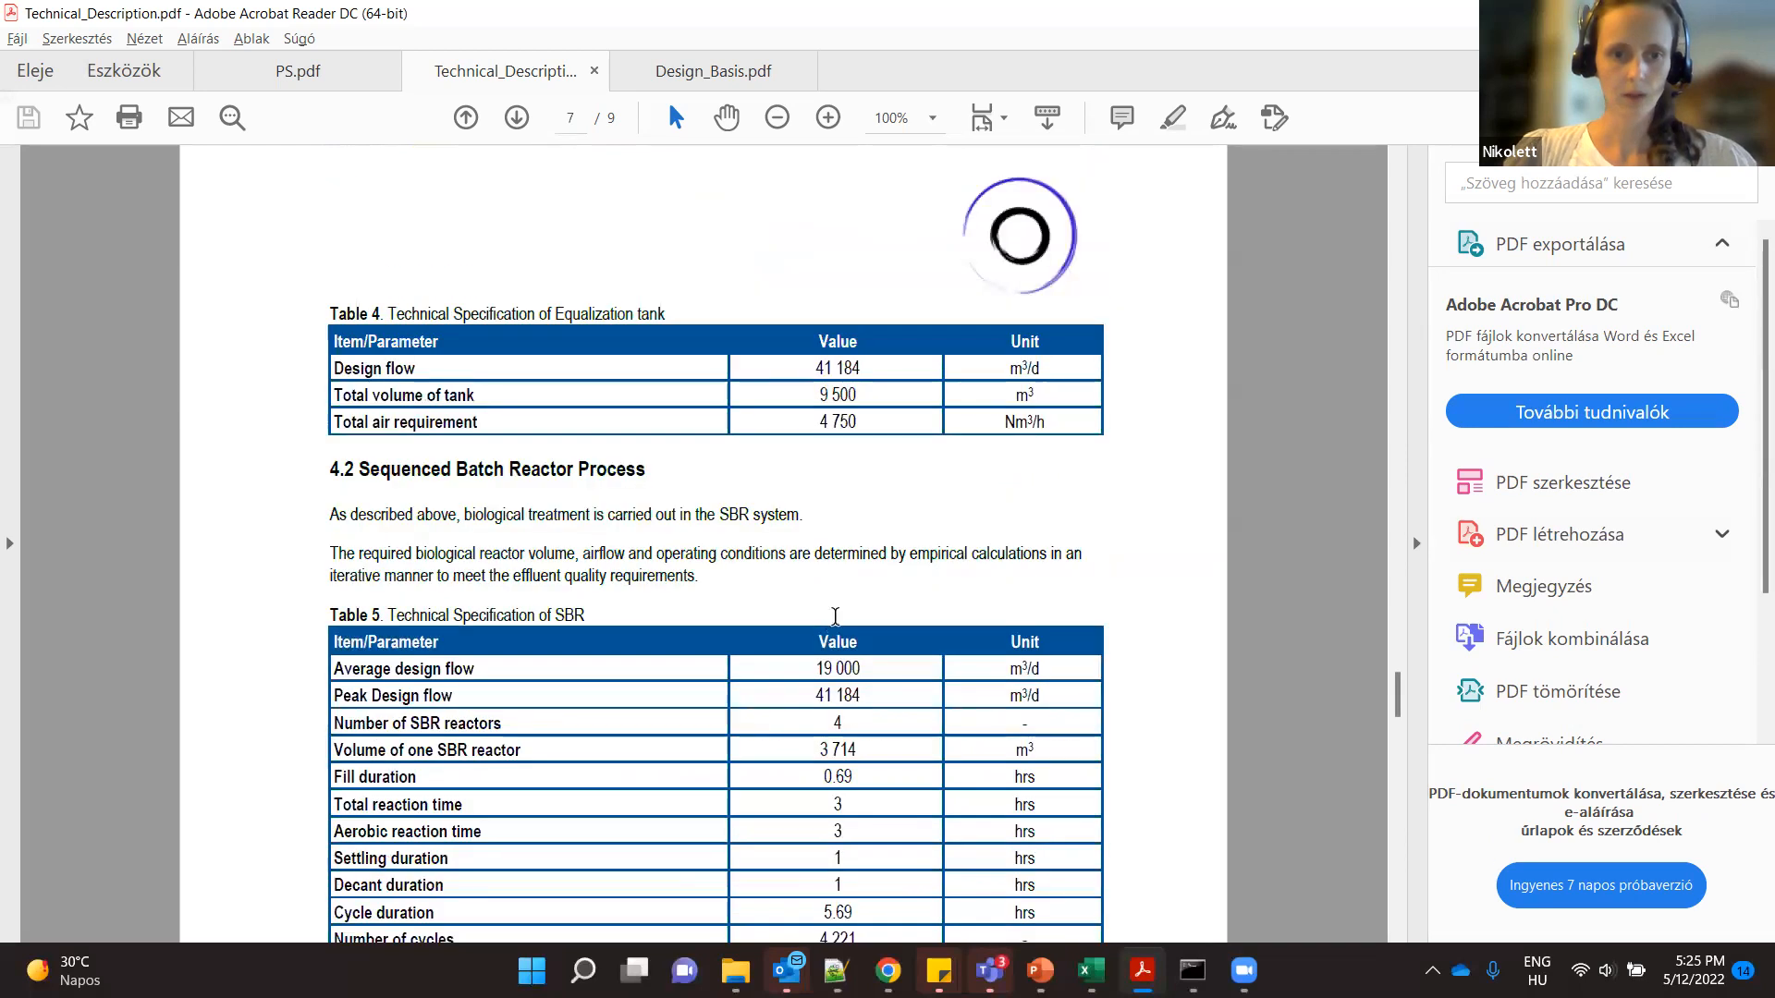
# - Review Table 5, Technical Specification of SBR, and highlight its fill duration value
pyautogui.scroll(-2, 735, 446)
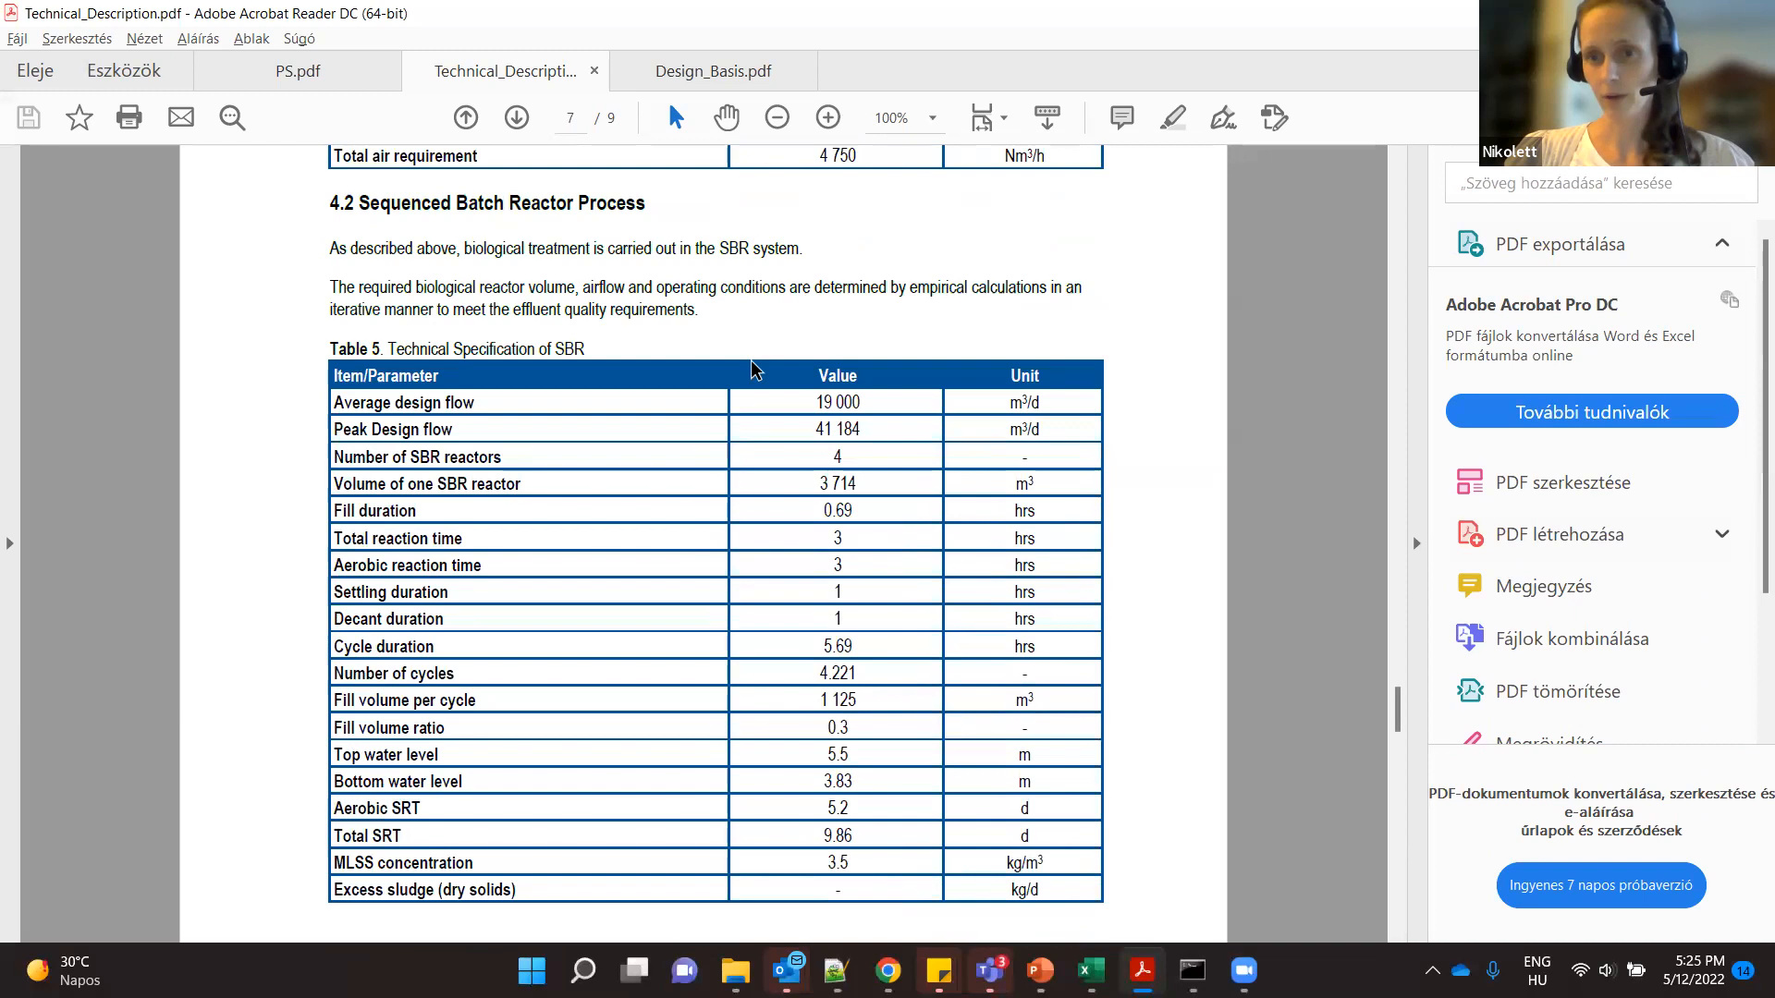
pyautogui.scroll(-1, 754, 370)
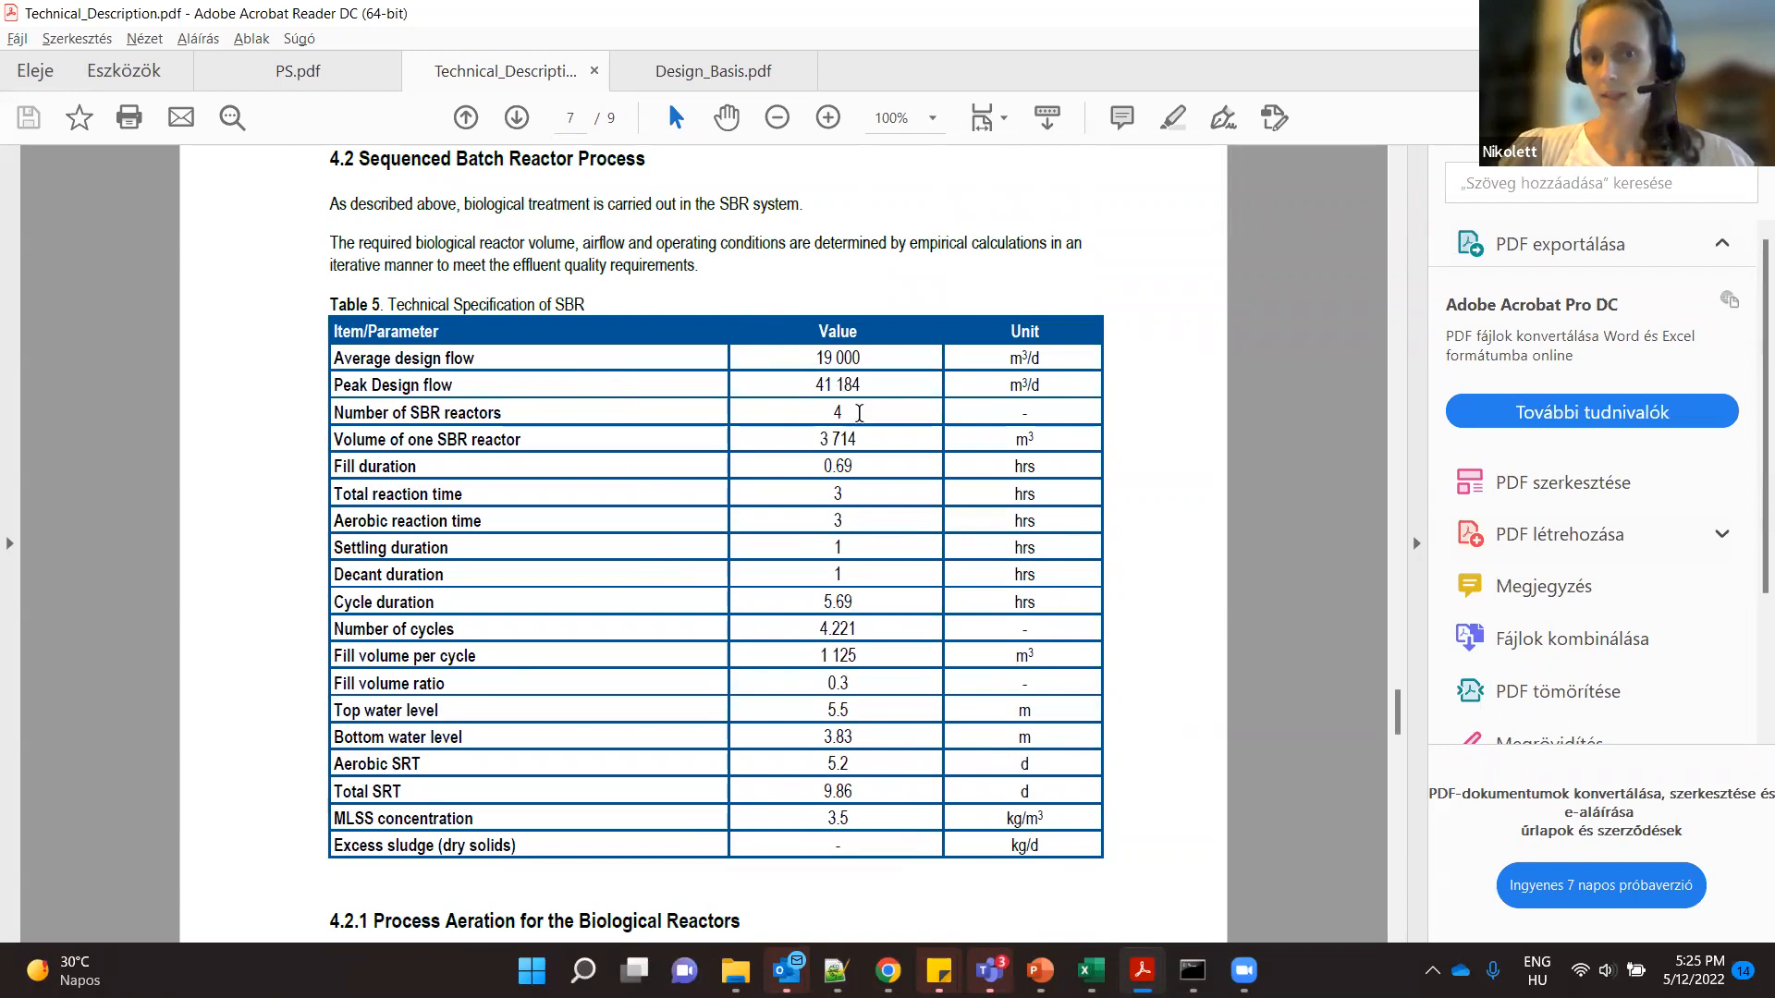
pyautogui.moveTo(862, 463); pyautogui.dragTo(817, 457)
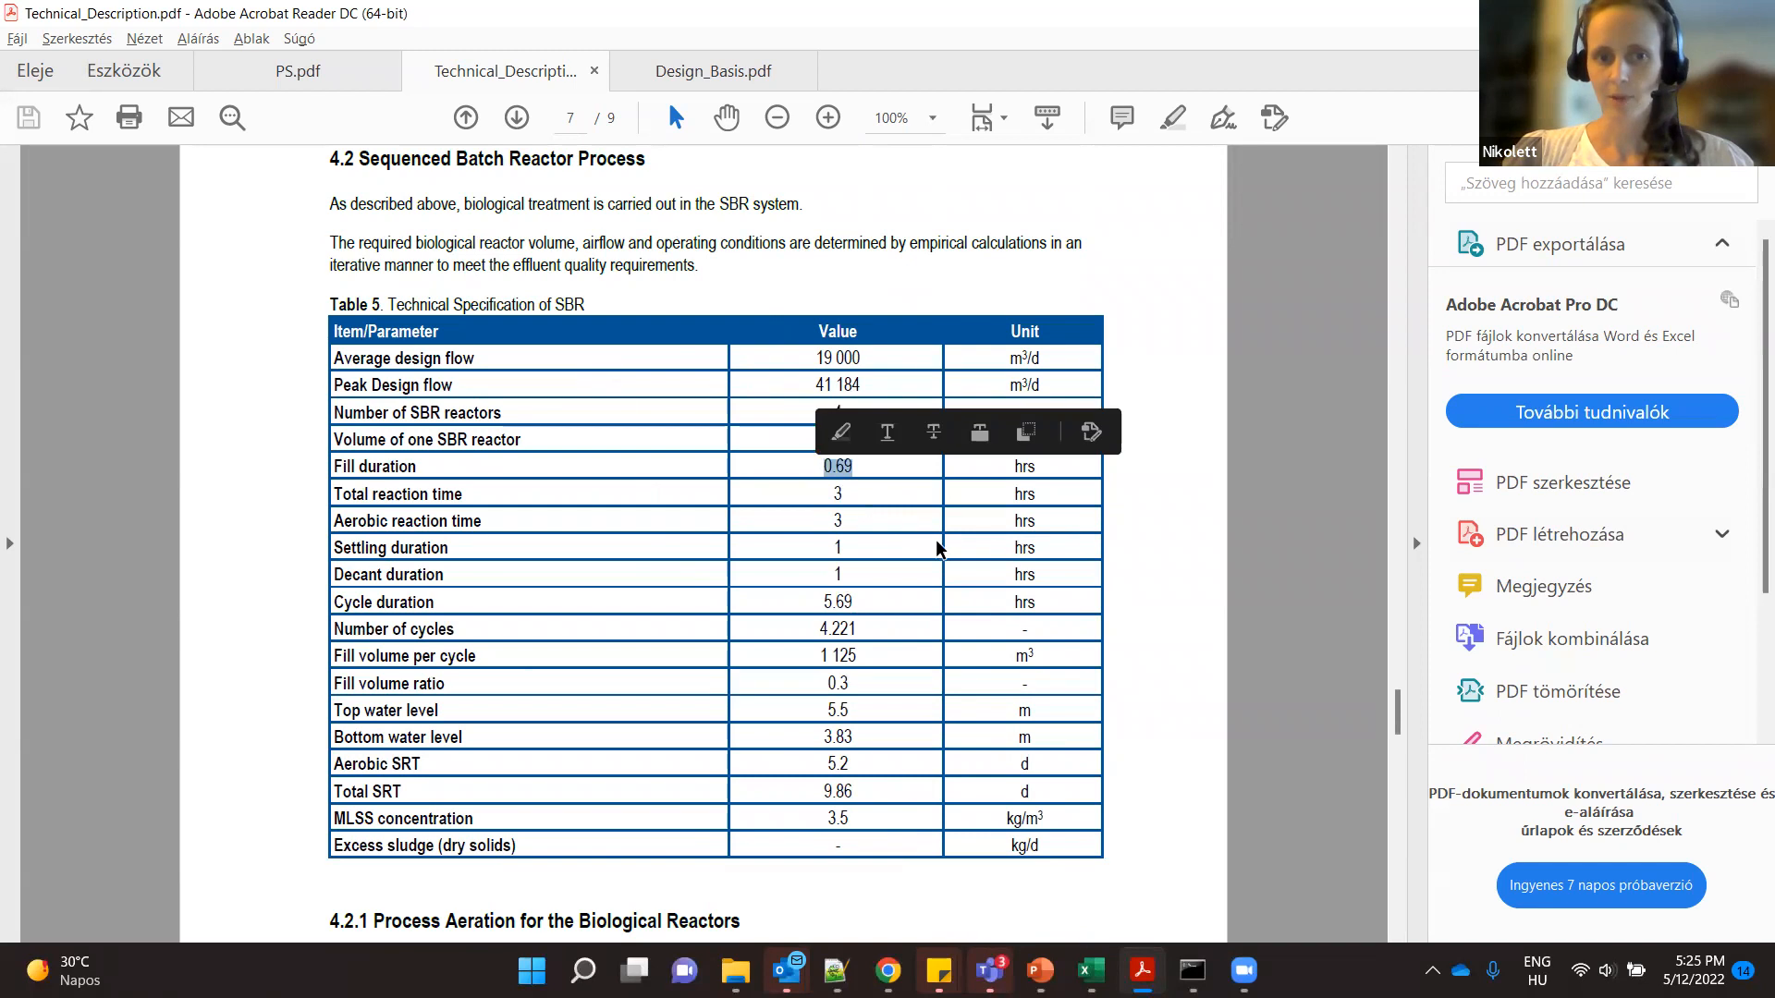
pyautogui.click(879, 479)
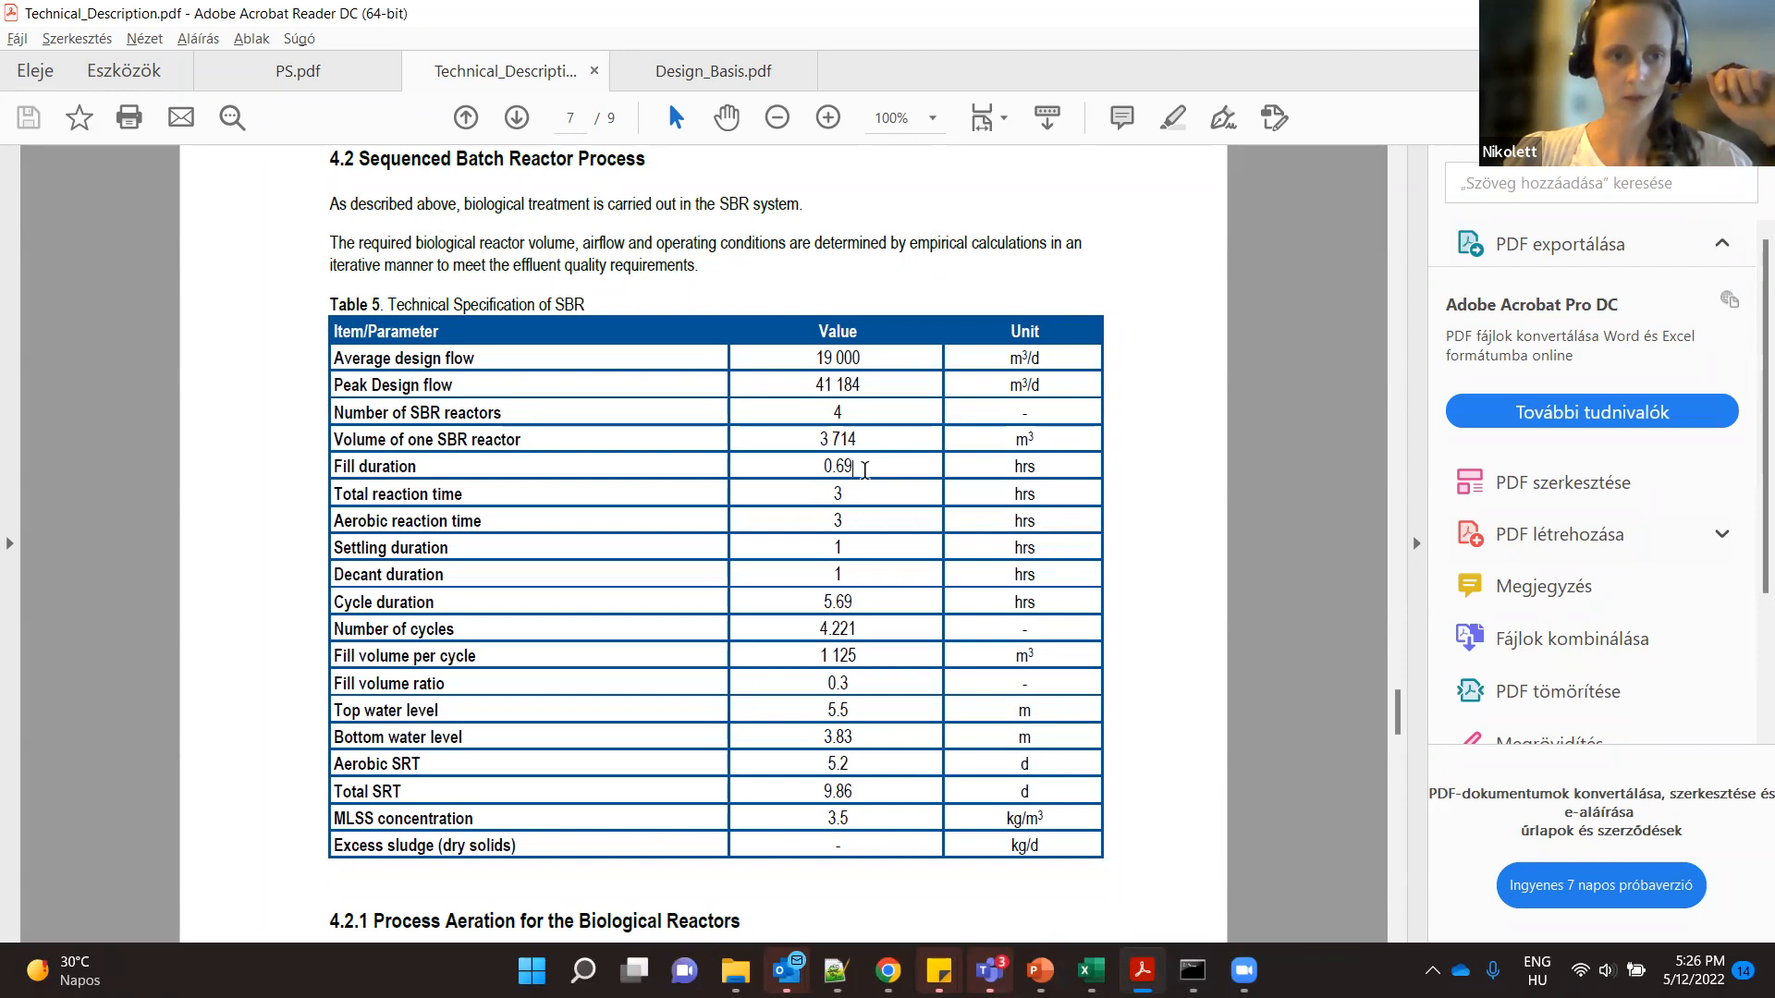
pyautogui.scroll(-1, 864, 471)
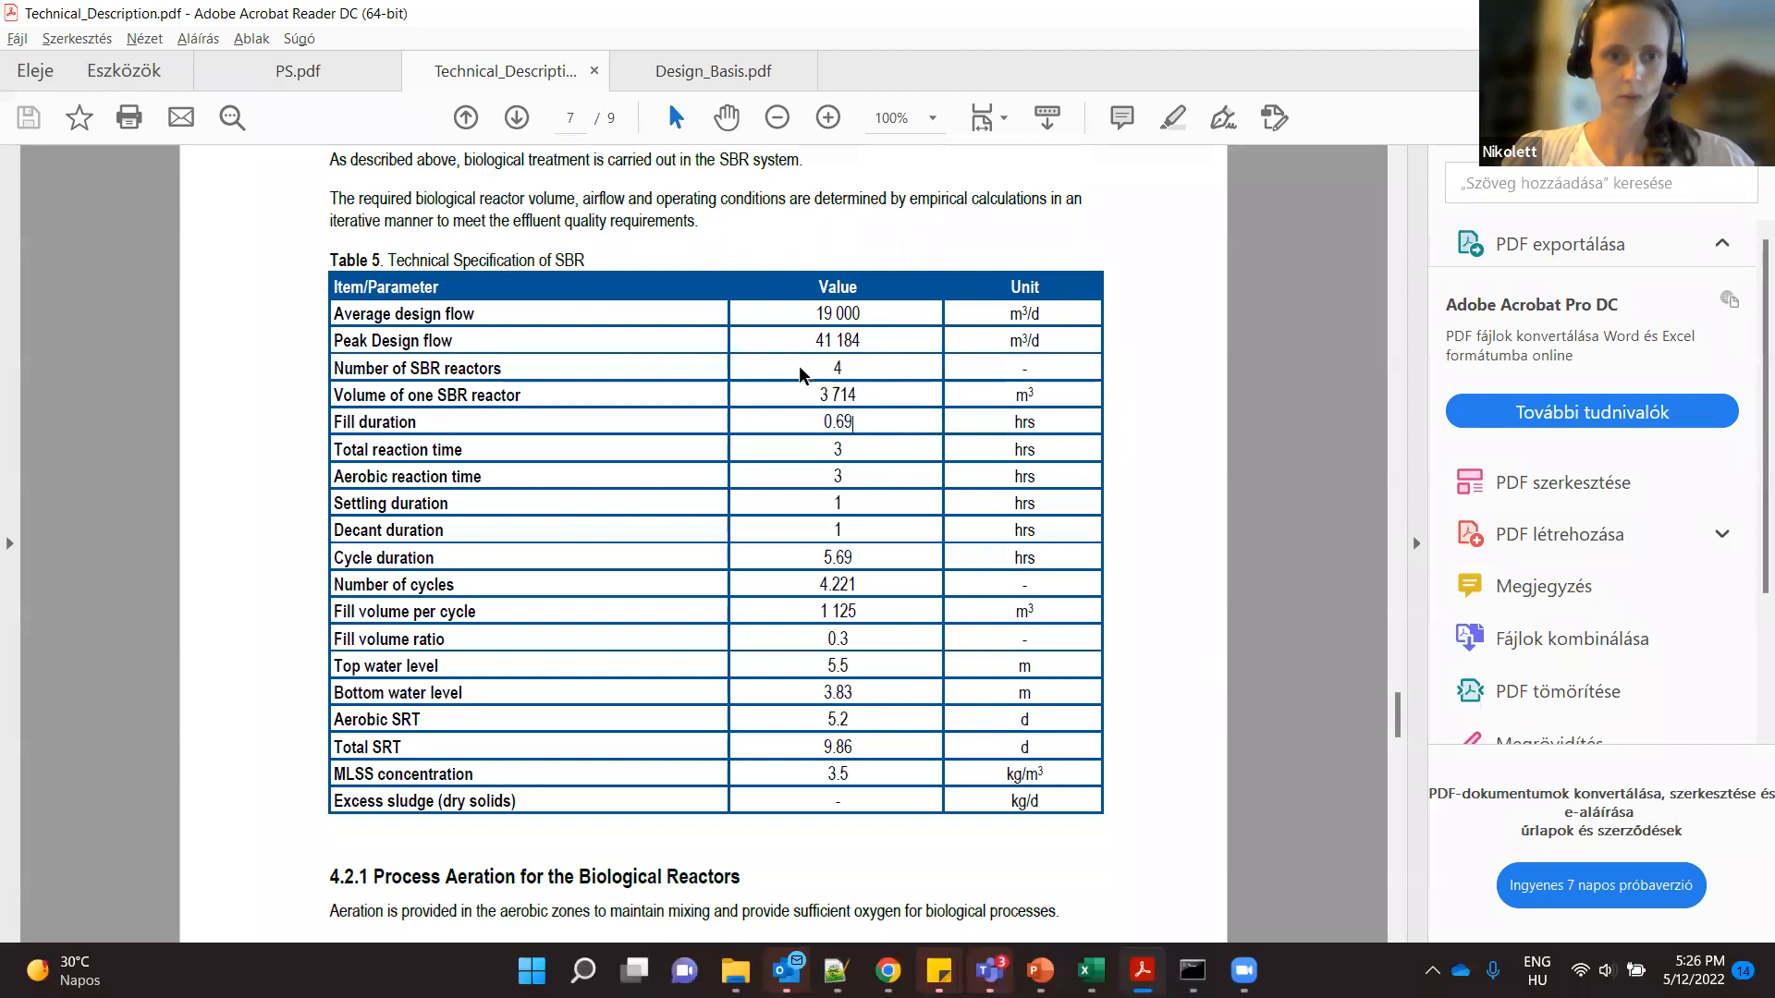
pyautogui.scroll(-1, 844, 617)
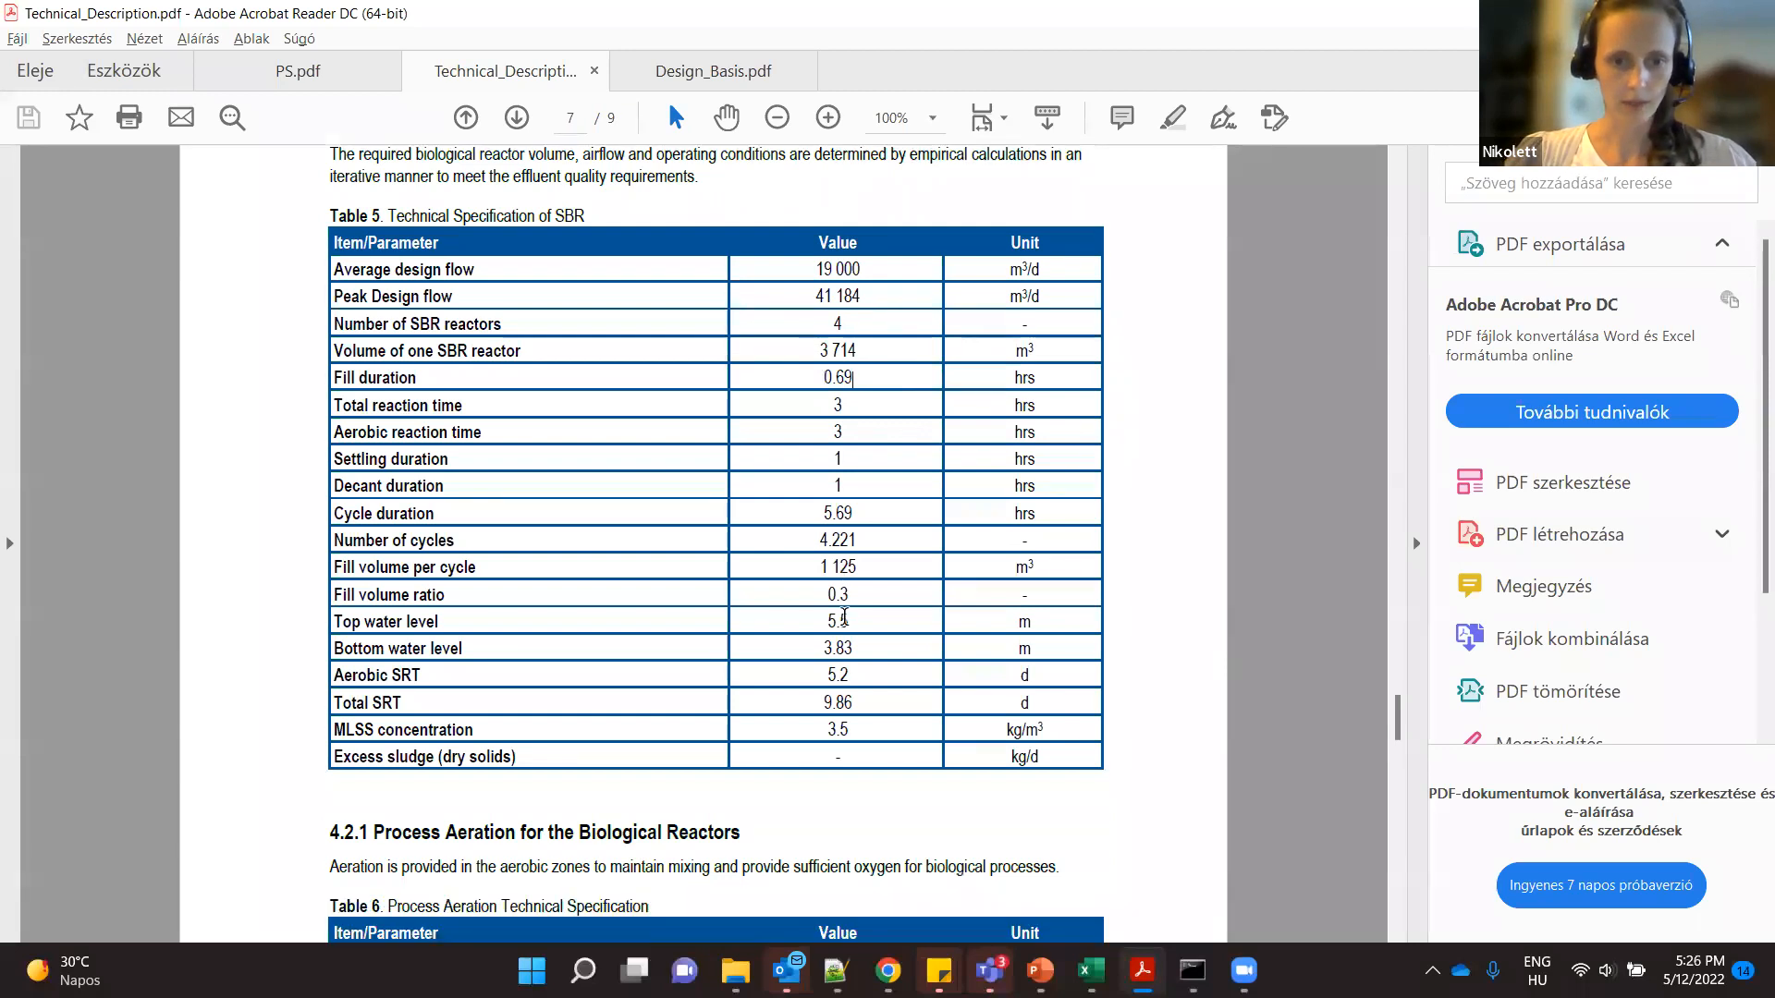
pyautogui.scroll(-2, 844, 617)
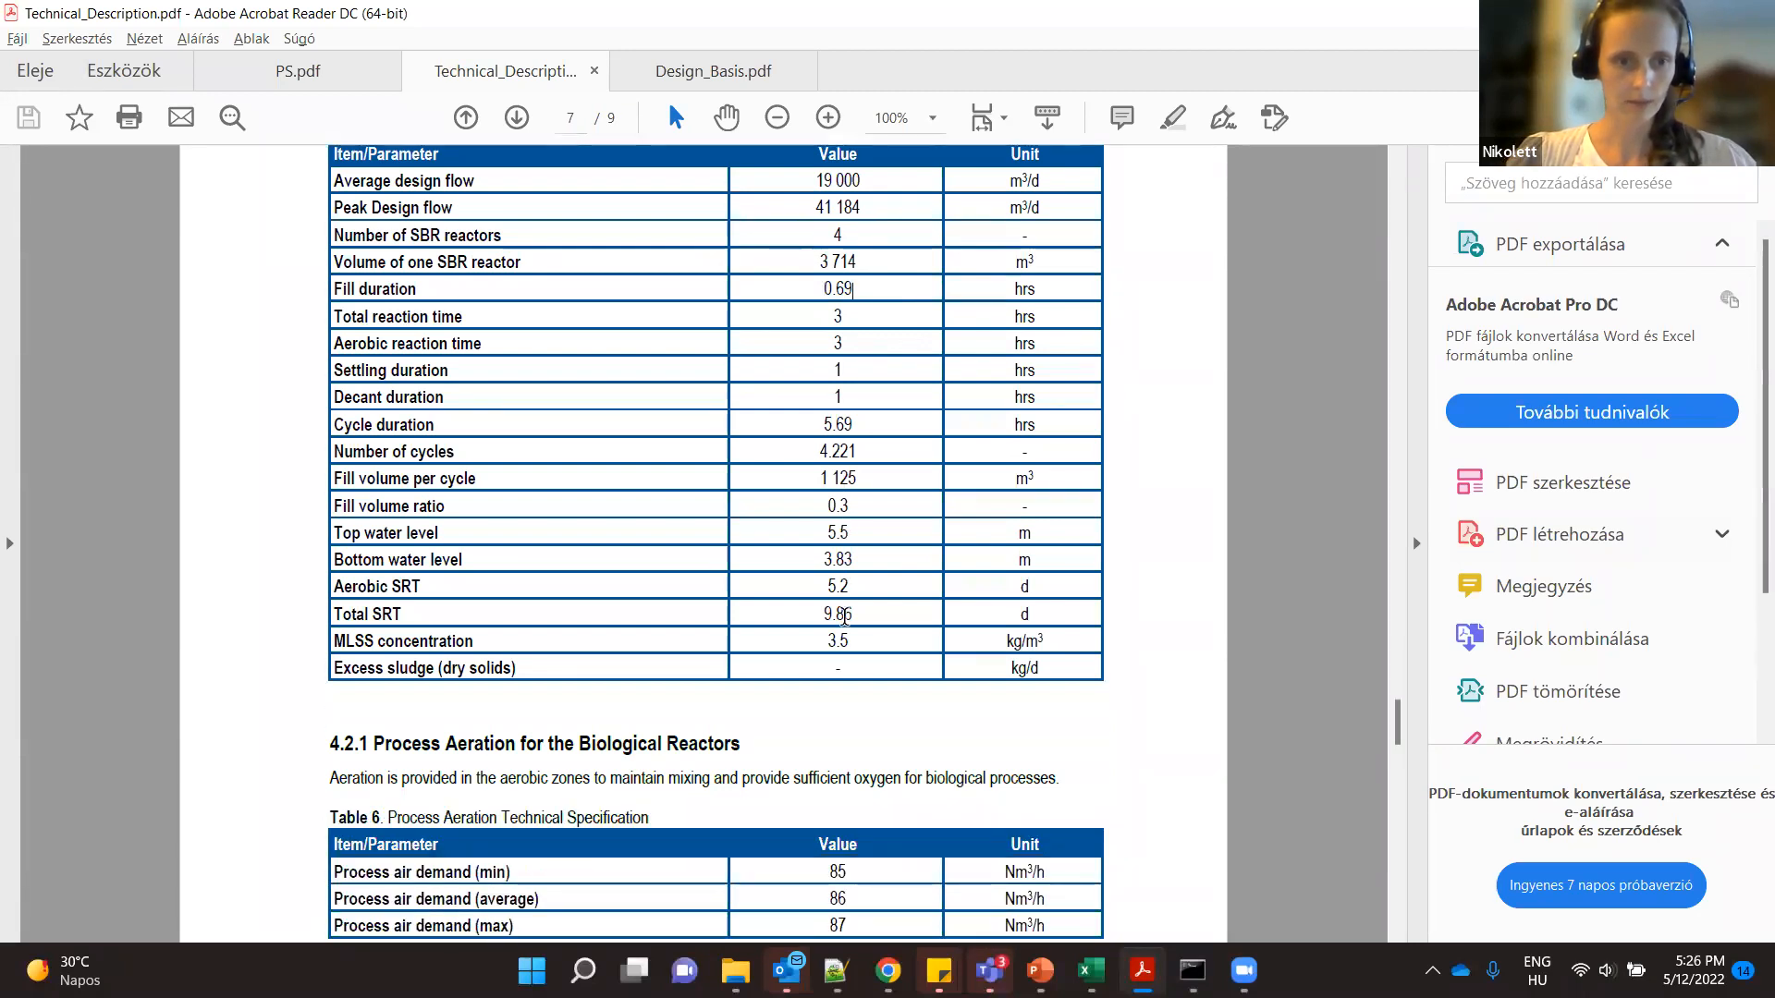
# - Read the process aeration, UV disinfection and sludge management specifications in sections 4.2.1 to 4.4
pyautogui.scroll(-10, 843, 616)
pyautogui.scroll(-2, 849, 627)
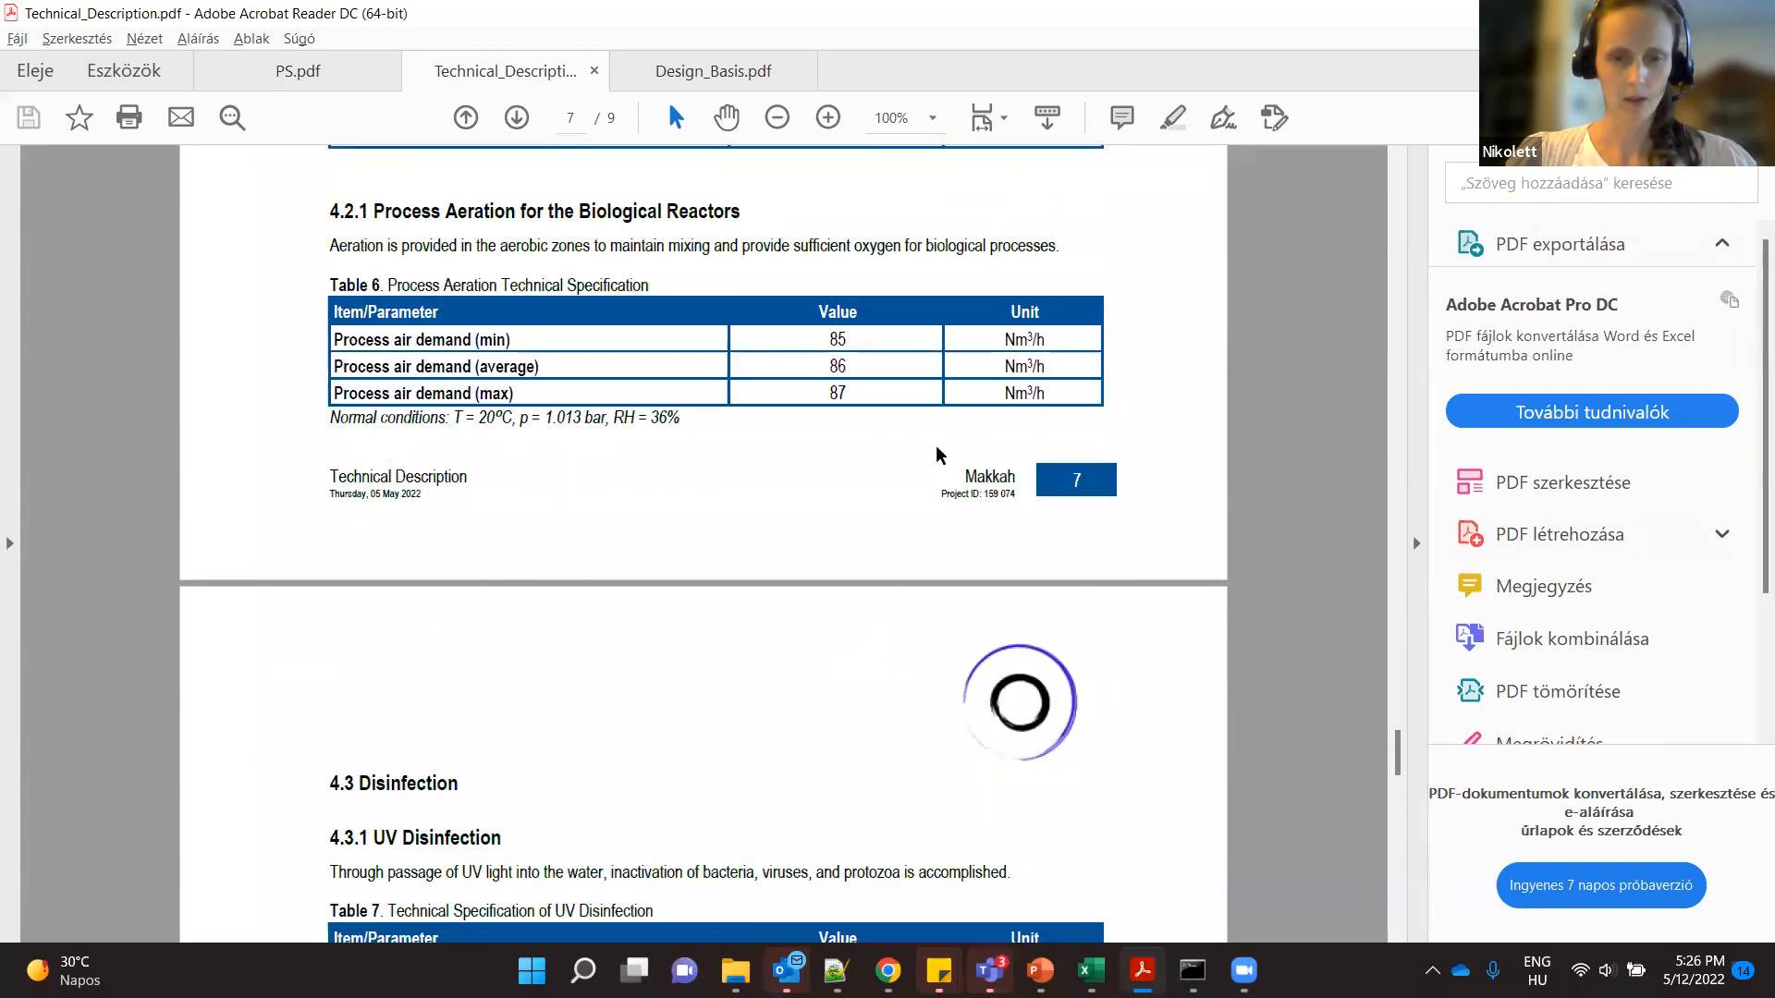
pyautogui.scroll(-2, 826, 573)
pyautogui.scroll(-9, 829, 573)
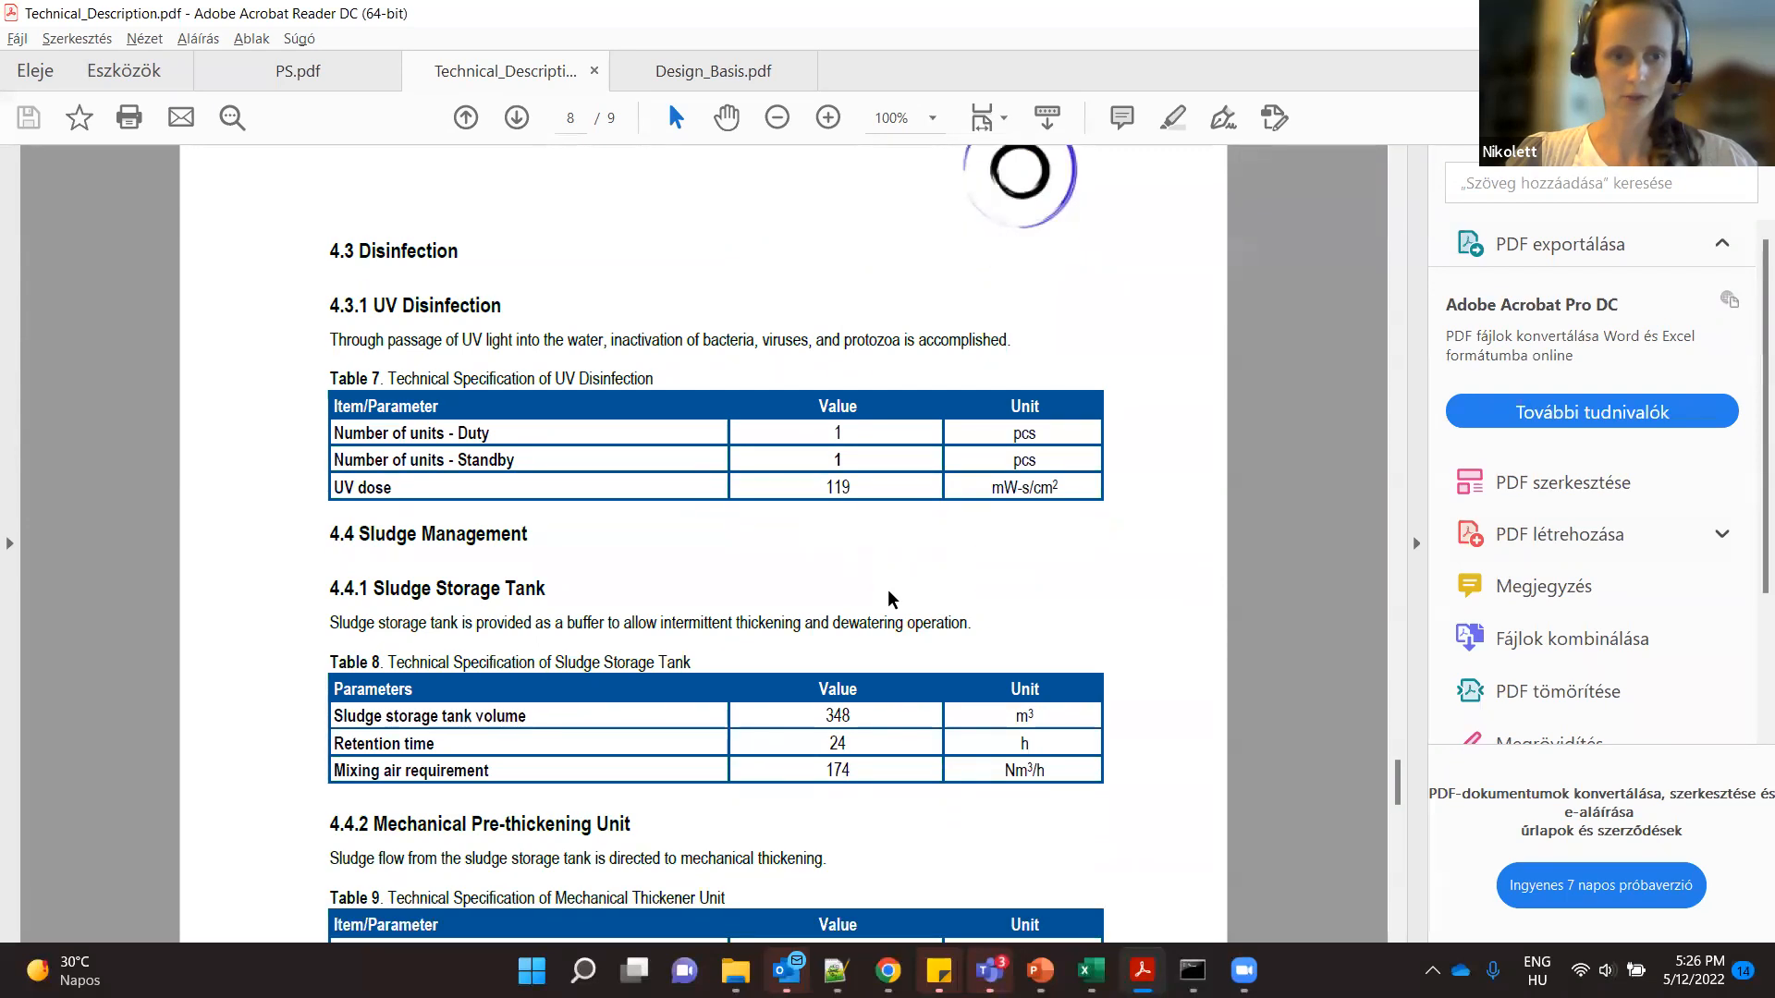
pyautogui.scroll(-8, 890, 596)
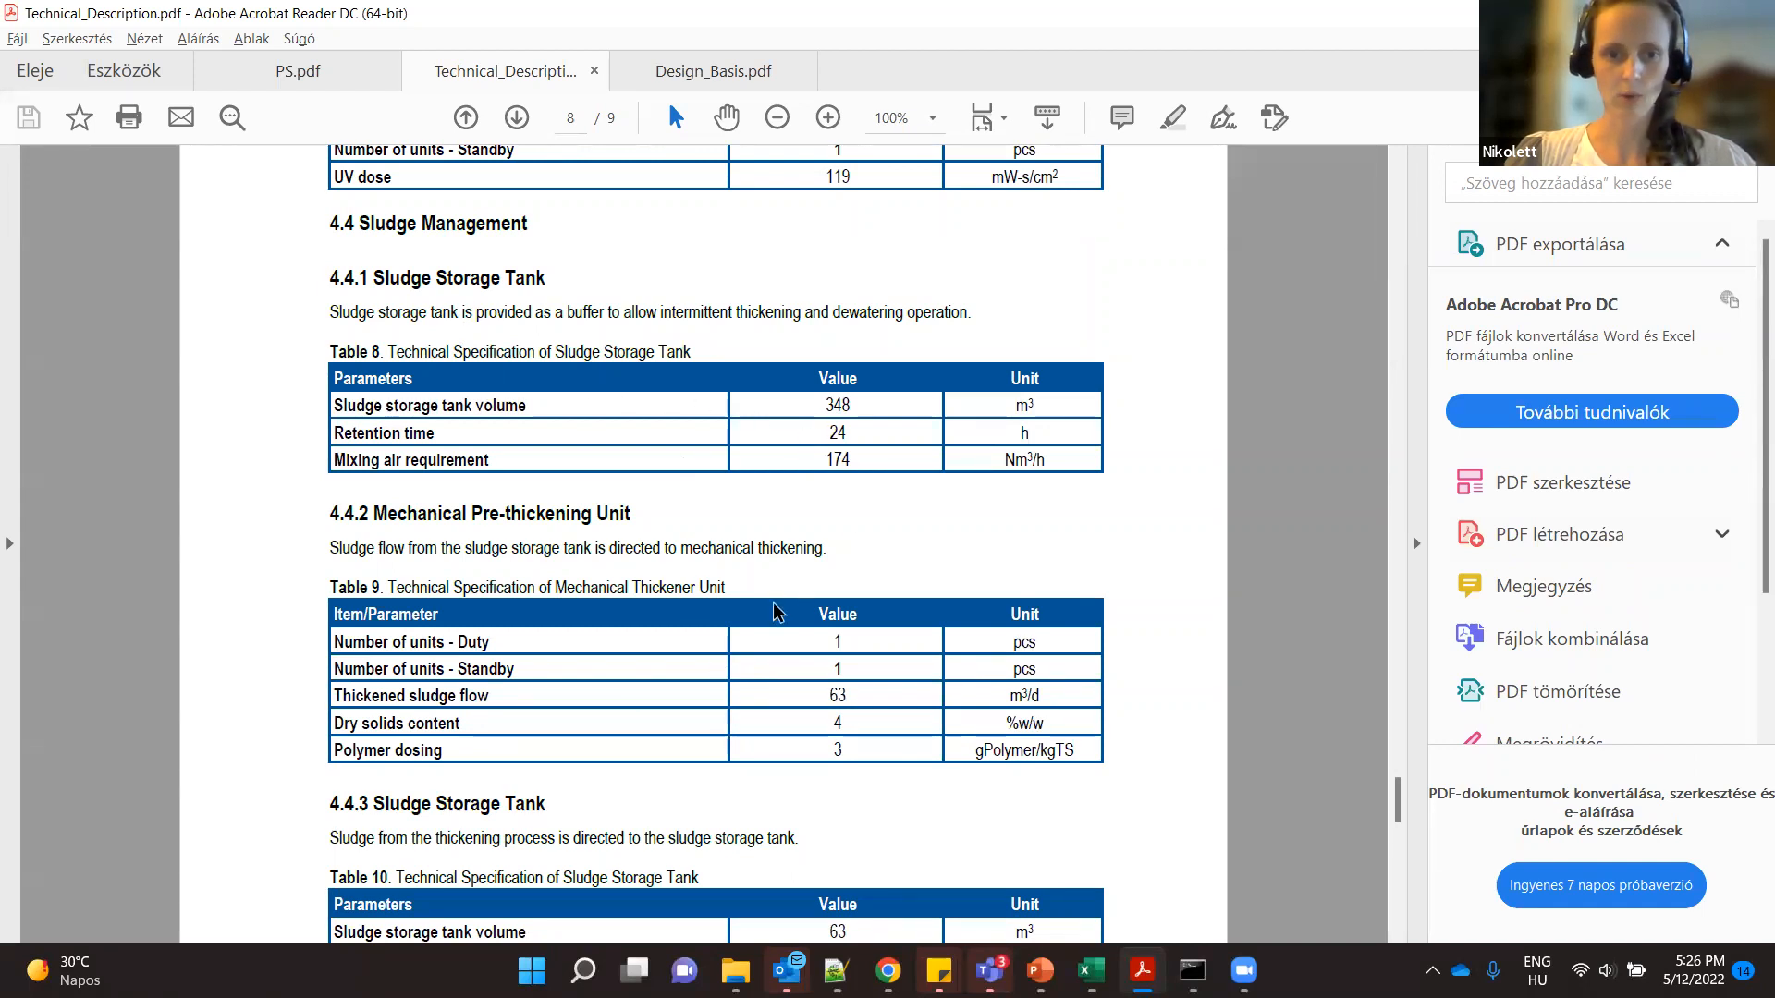
pyautogui.scroll(-3, 753, 740)
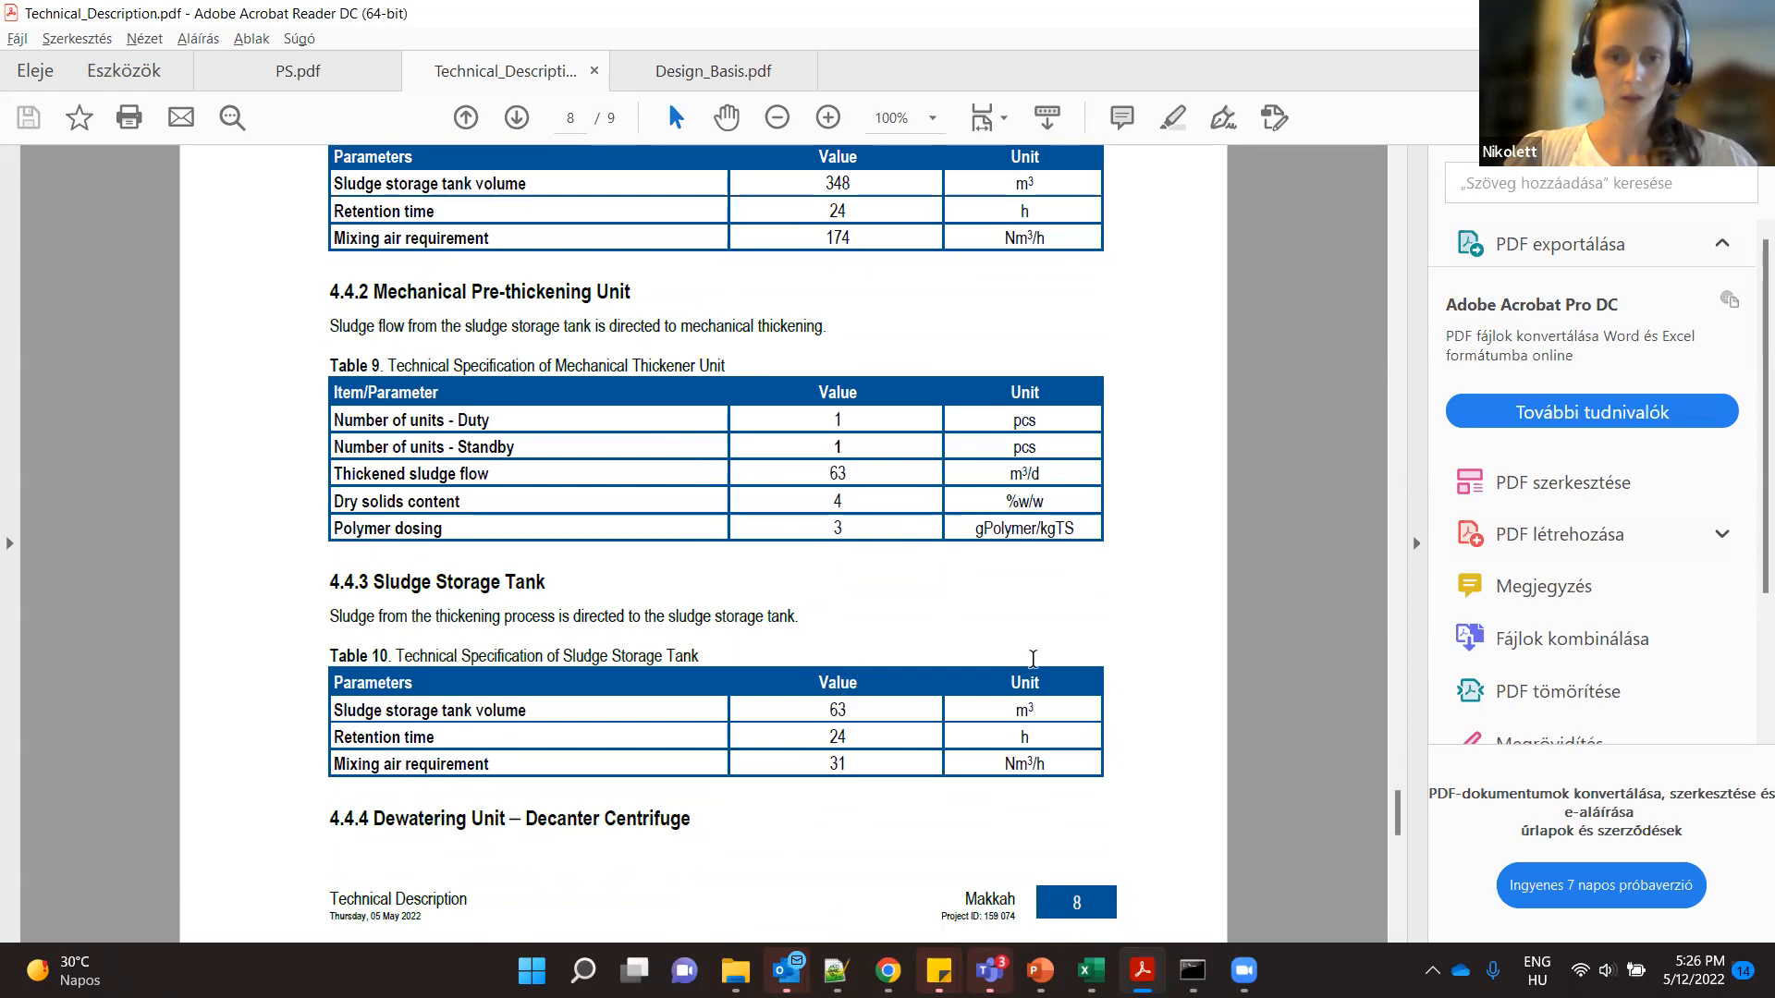
# - Switch to the EquipmentList workbook in Excel and select the fixed arm decanter names in A16:A19 of the WWTP sheet
pyautogui.moveTo(1091, 970)
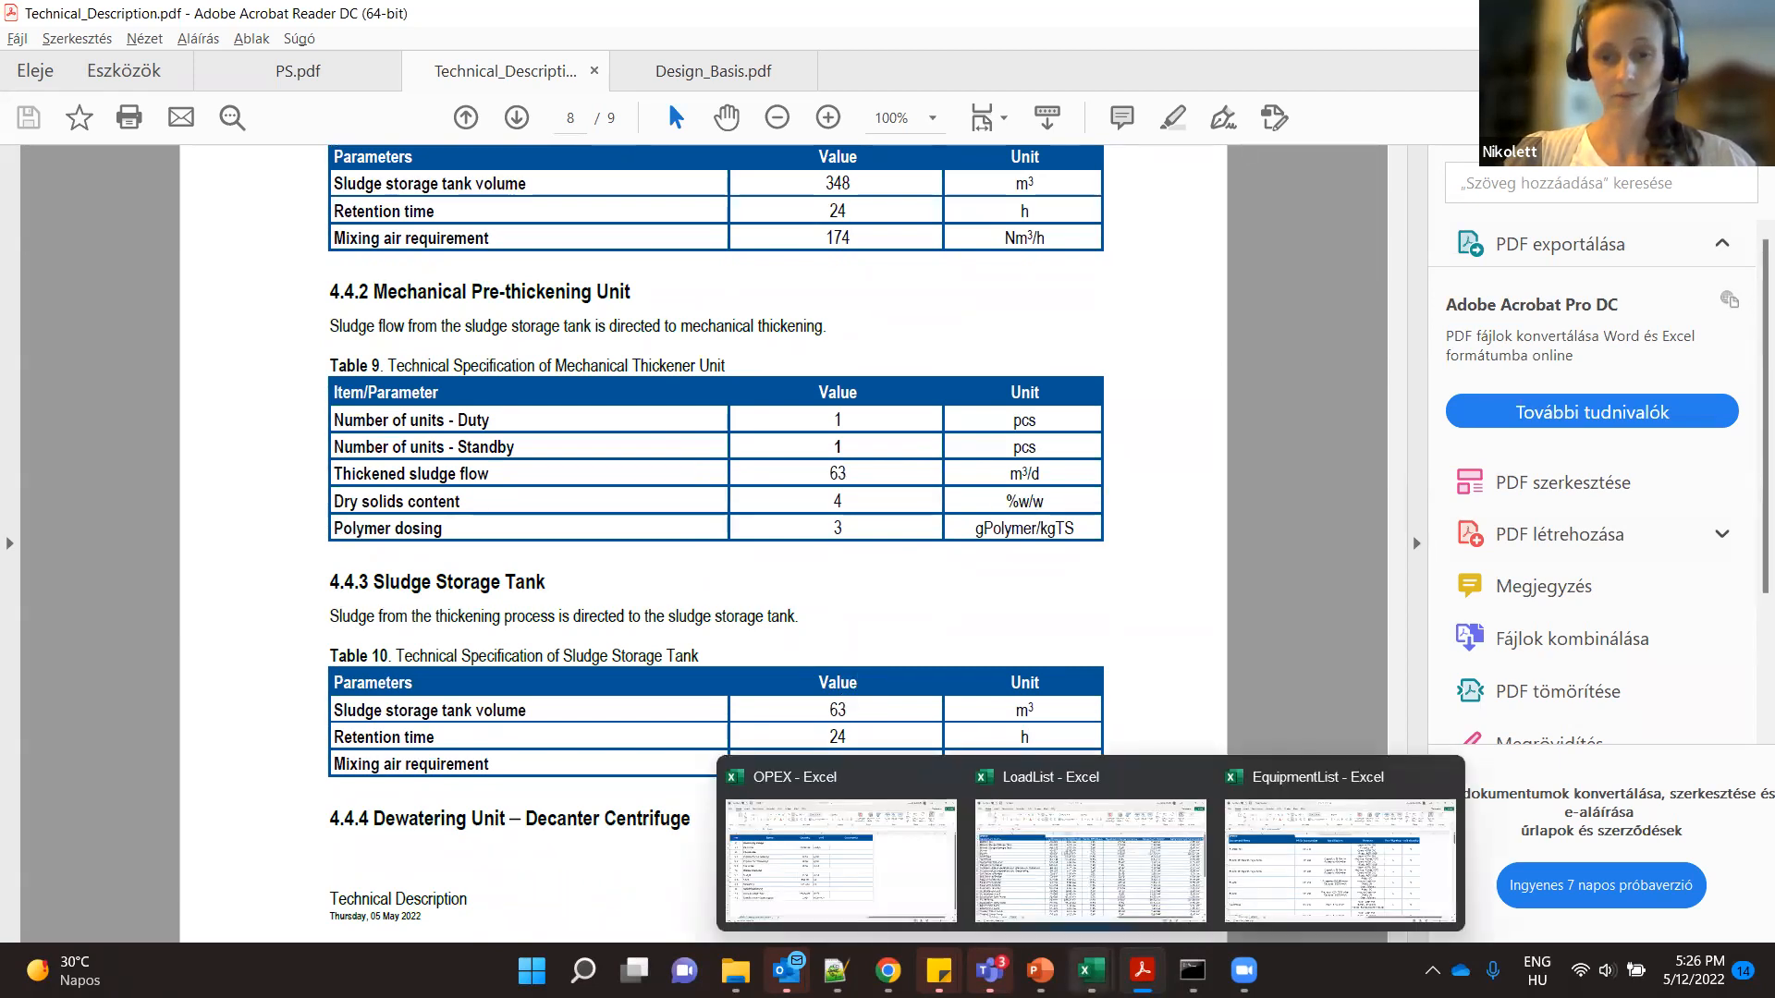
pyautogui.click(1339, 860)
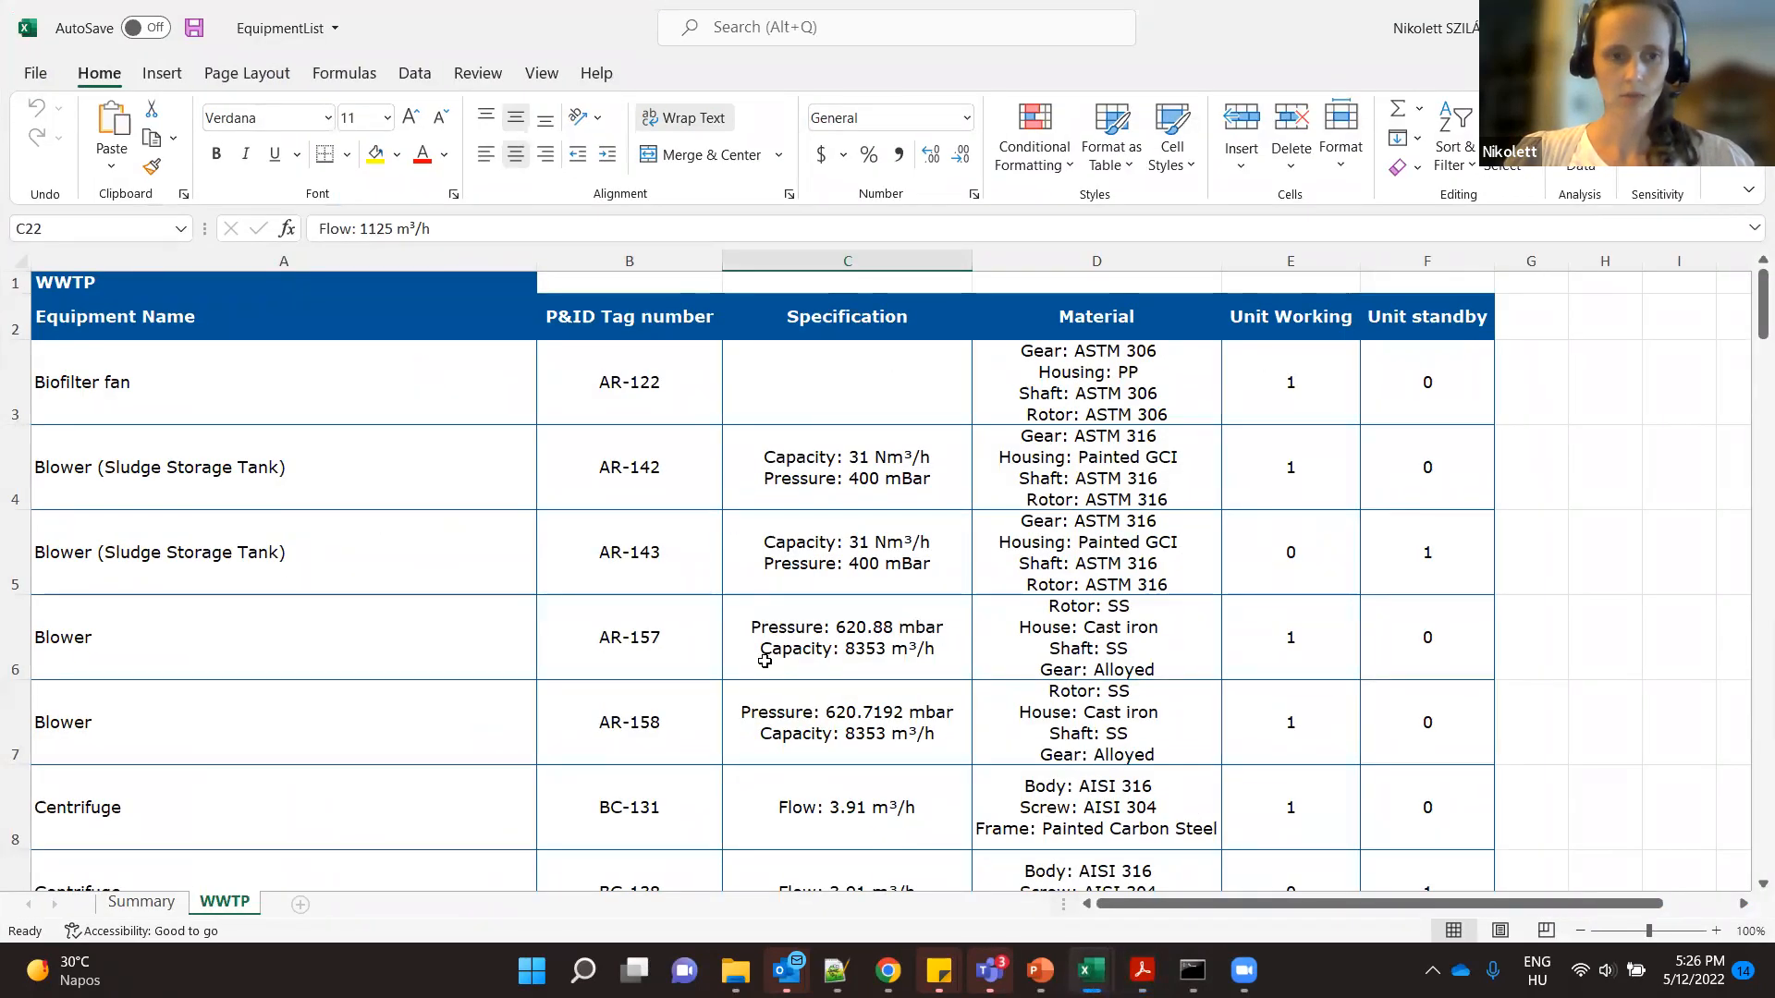
pyautogui.scroll(-1, 766, 661)
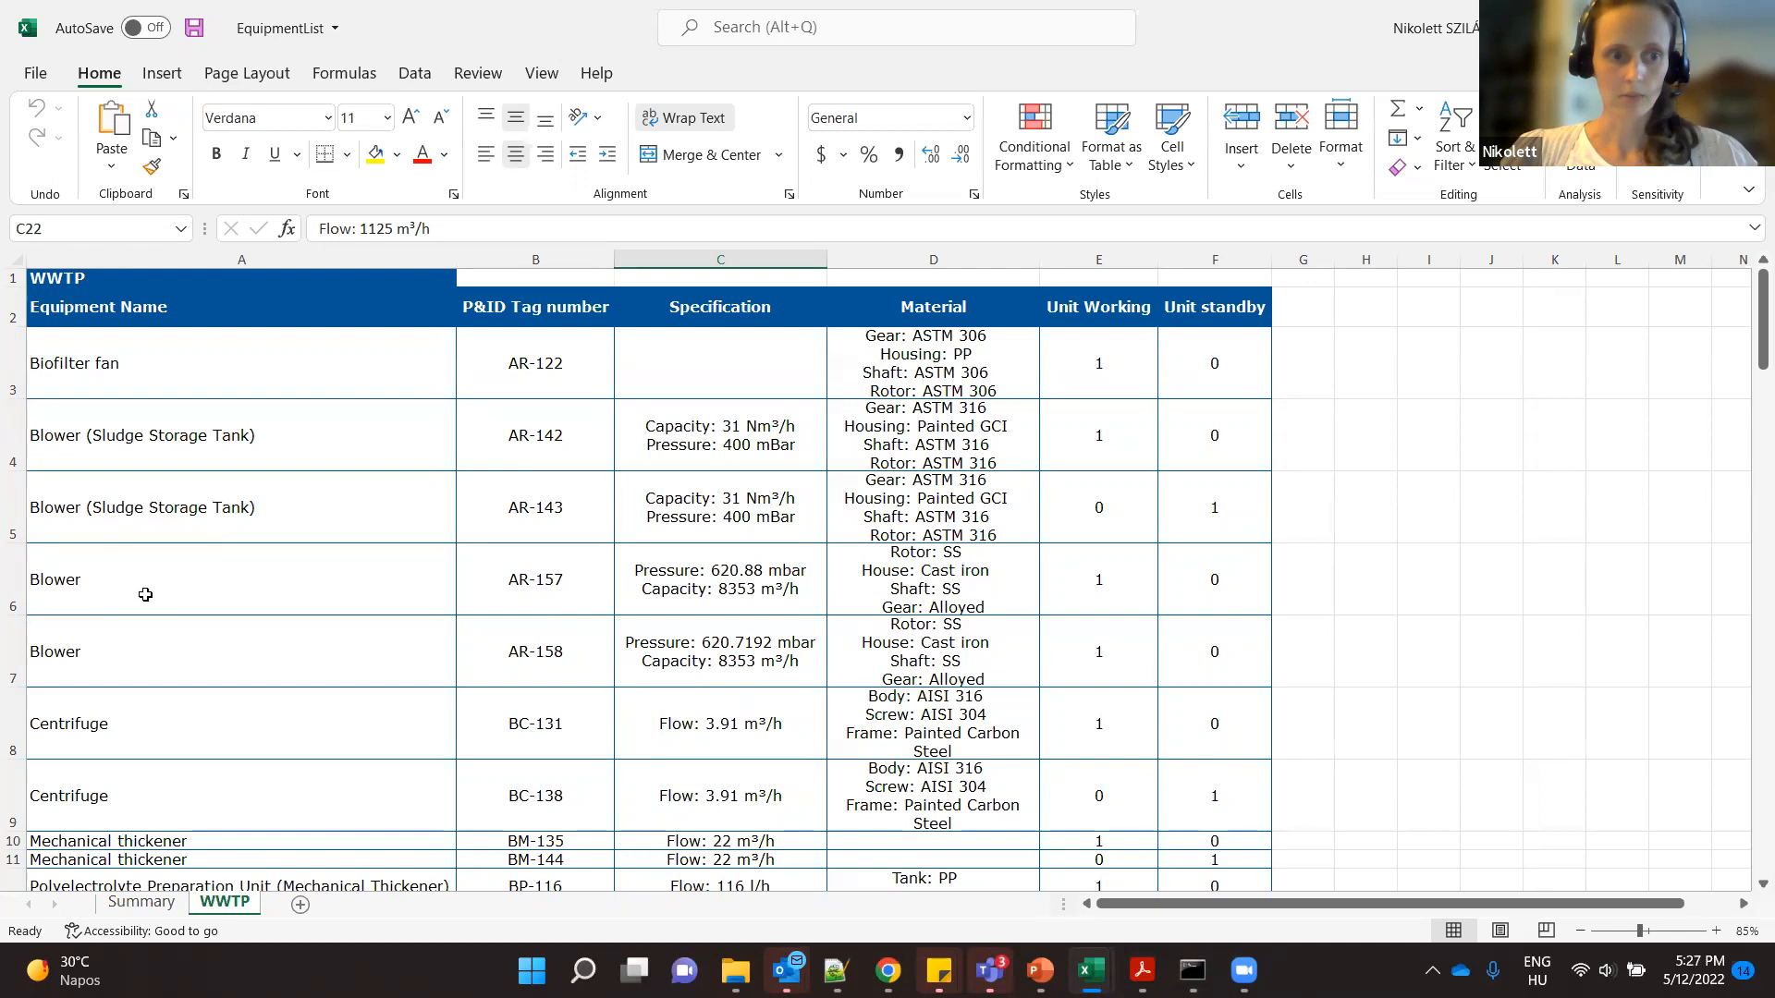
pyautogui.scroll(-2, 136, 731)
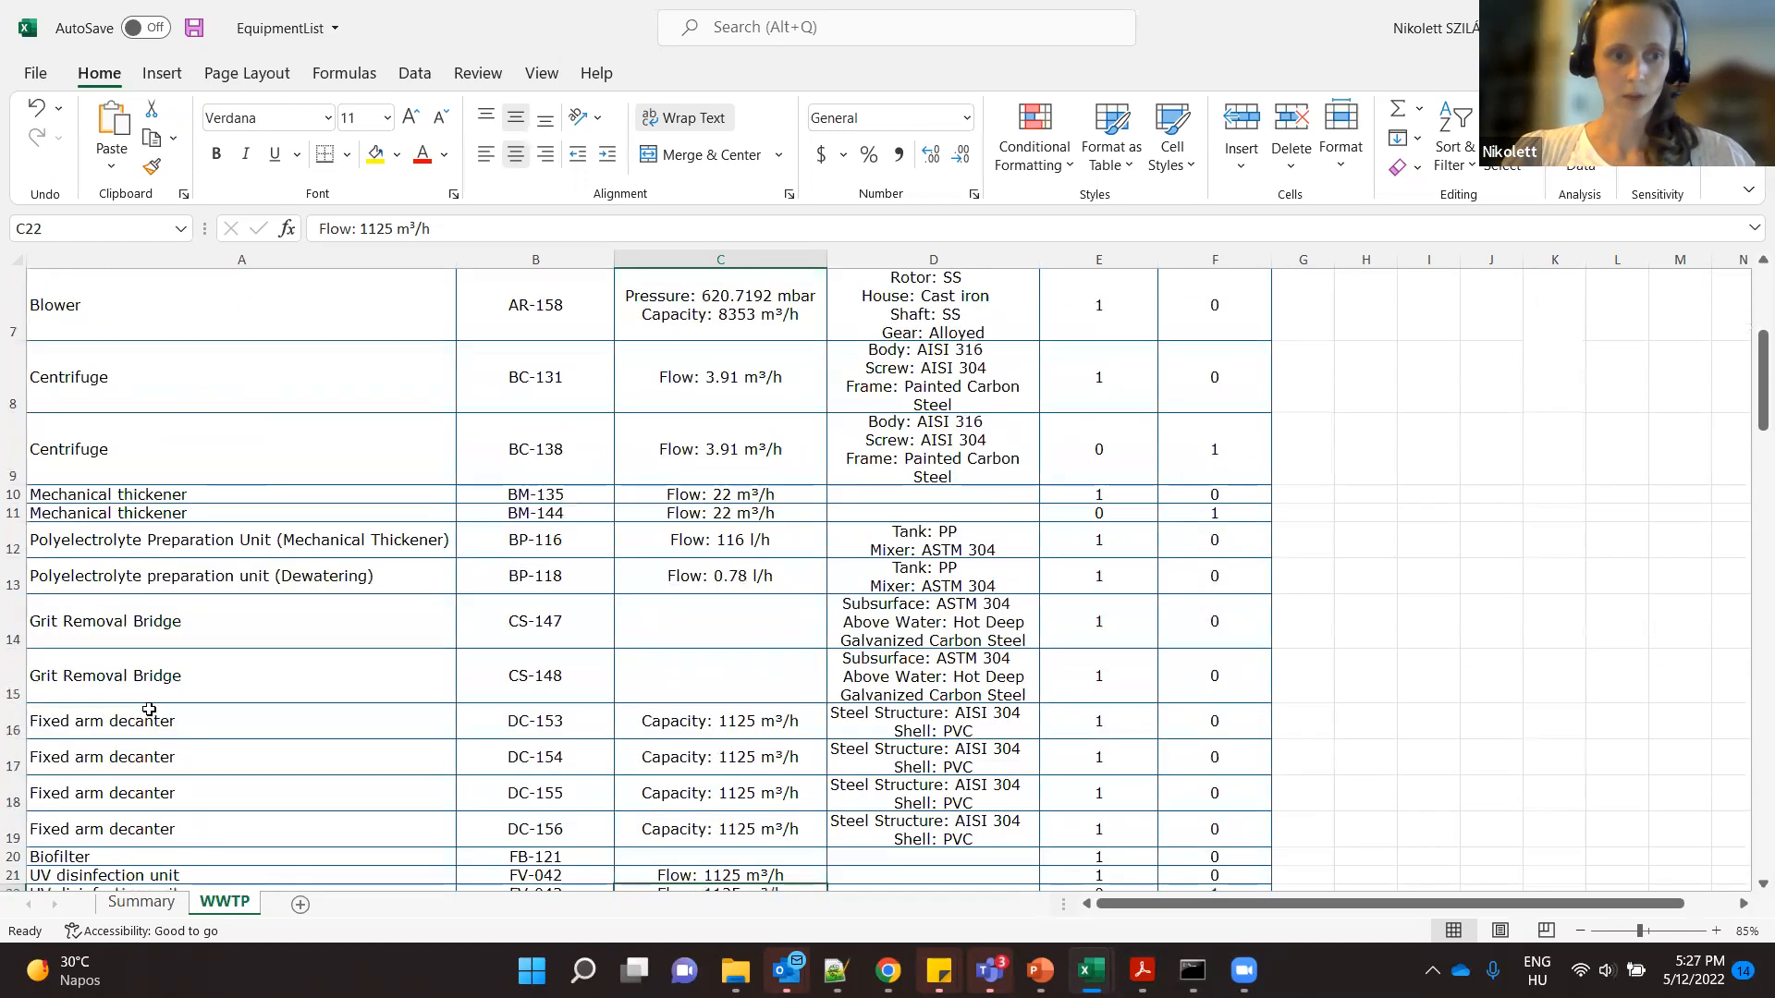
pyautogui.click(179, 726)
pyautogui.moveTo(182, 757); pyautogui.dragTo(199, 832)
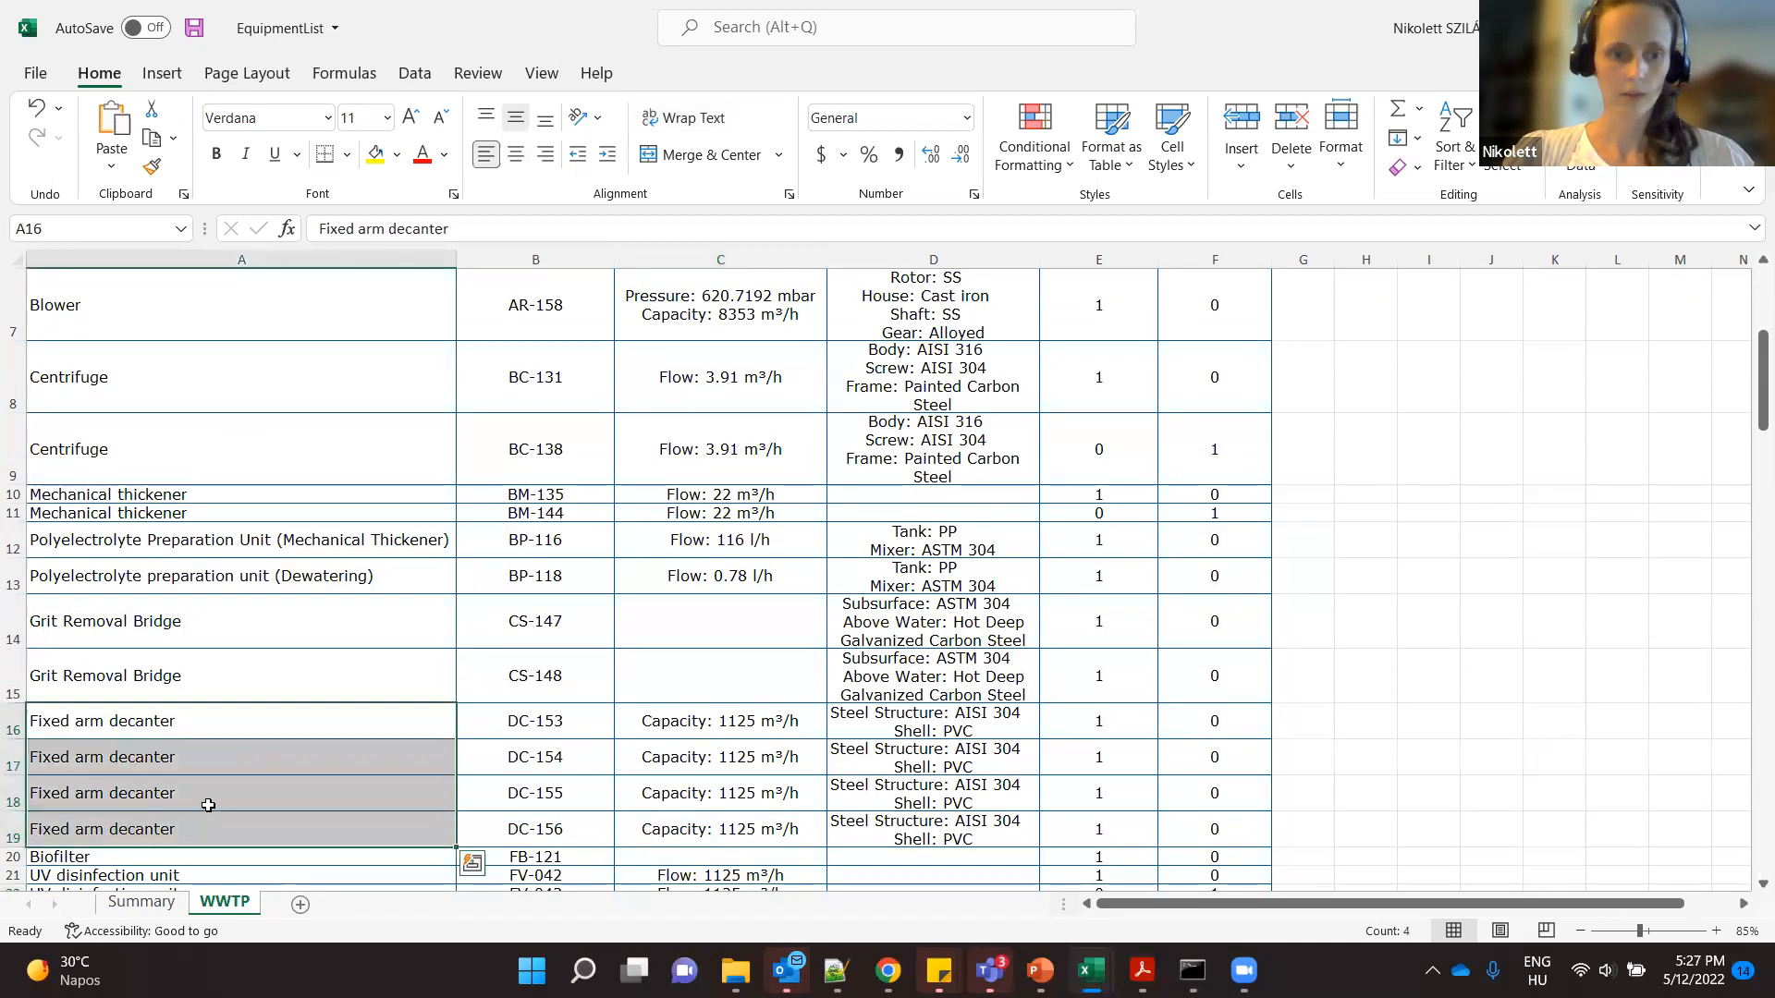
# - Review the UV disinfection units, pumps, sludge conveyor and screens further down the WWTP equipment list
pyautogui.scroll(-2, 210, 801)
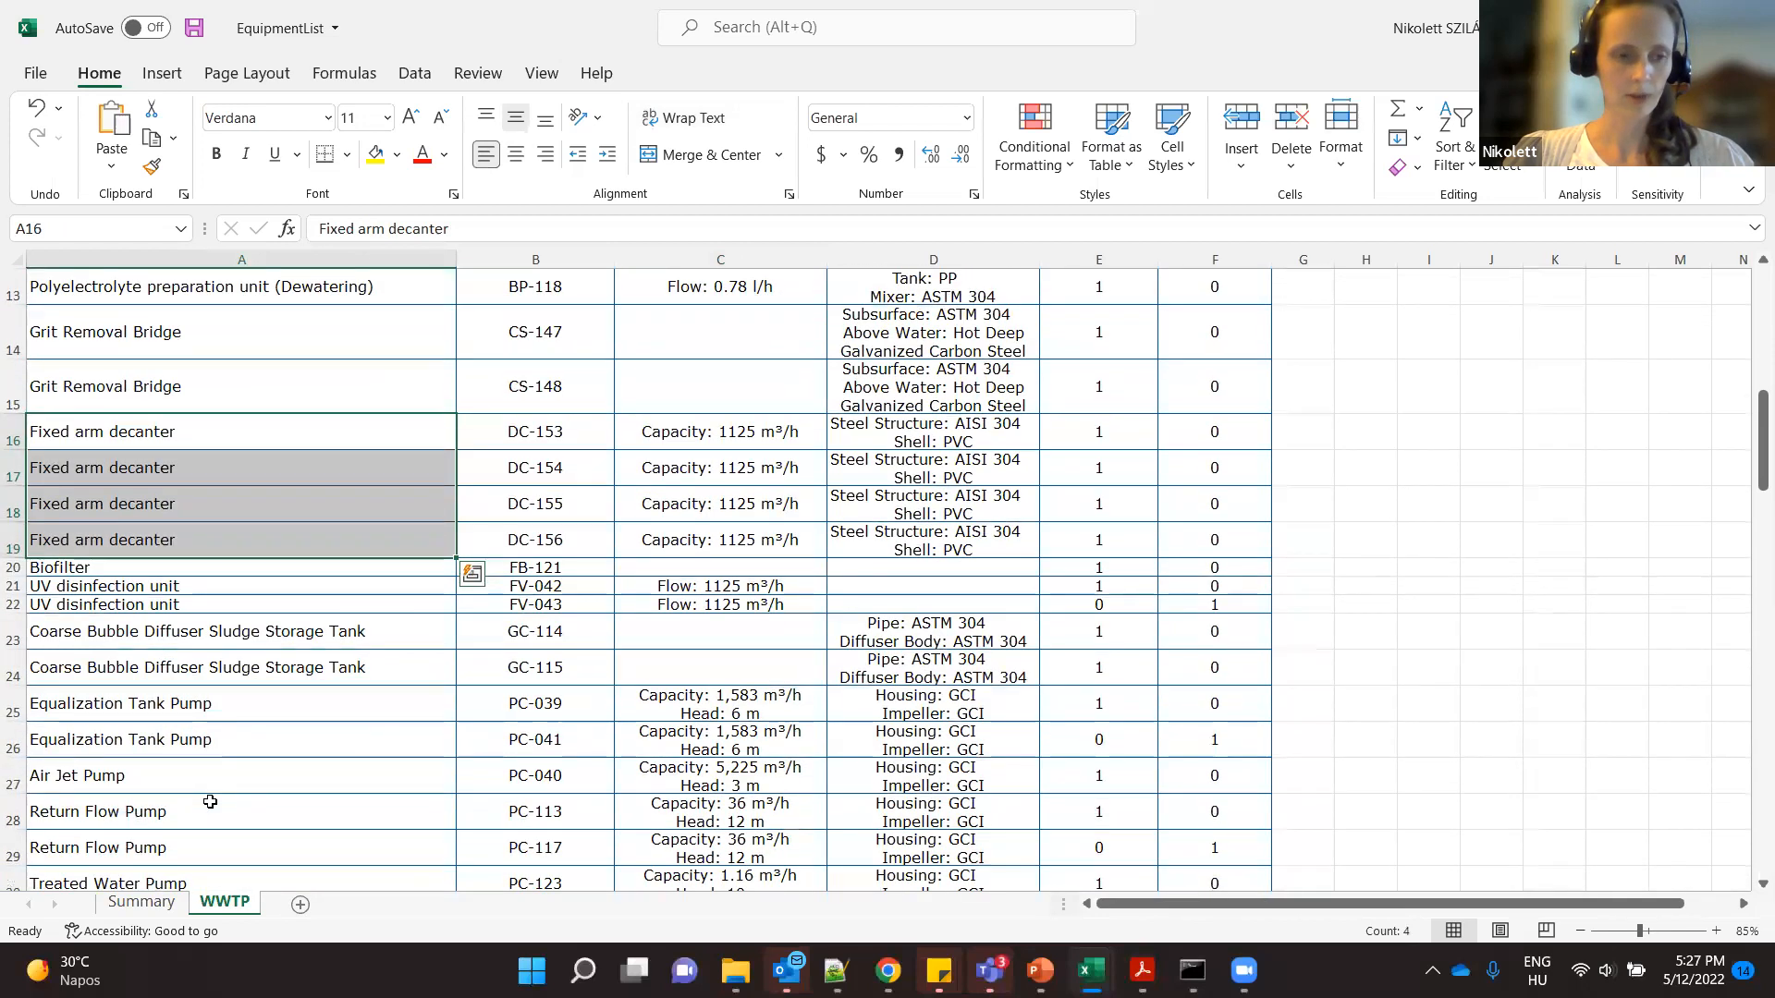
pyautogui.scroll(-2, 210, 801)
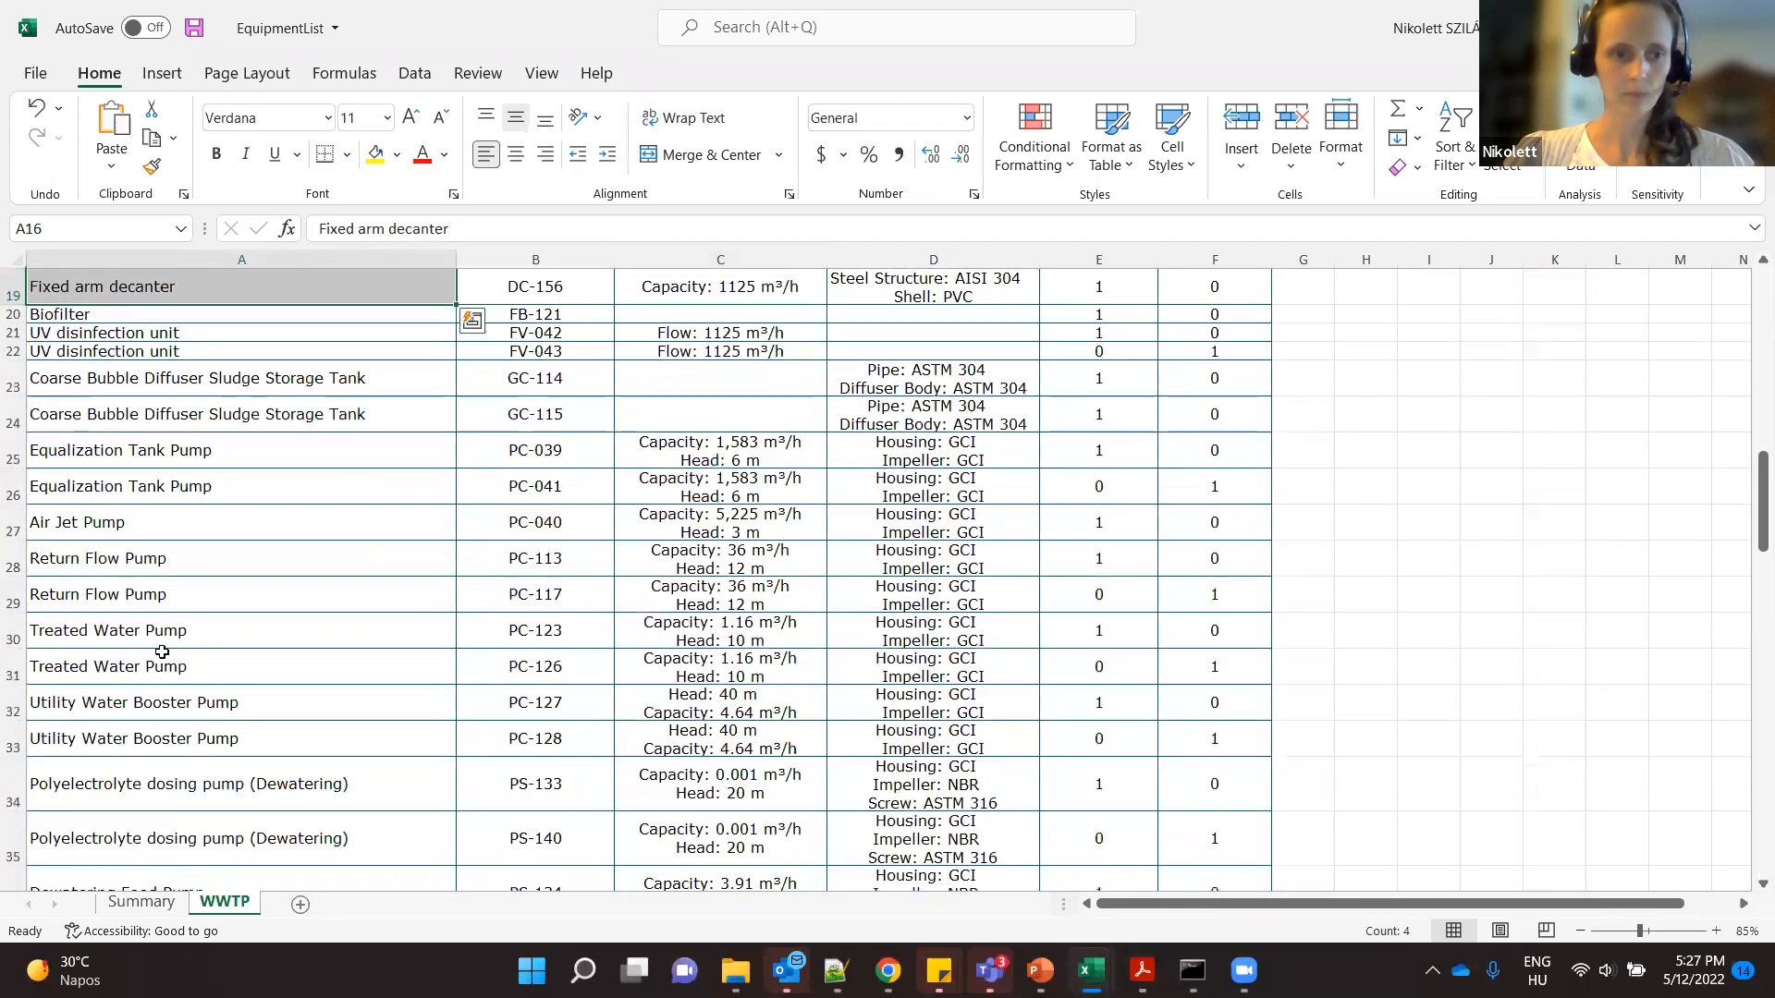
pyautogui.scroll(-5, 208, 779)
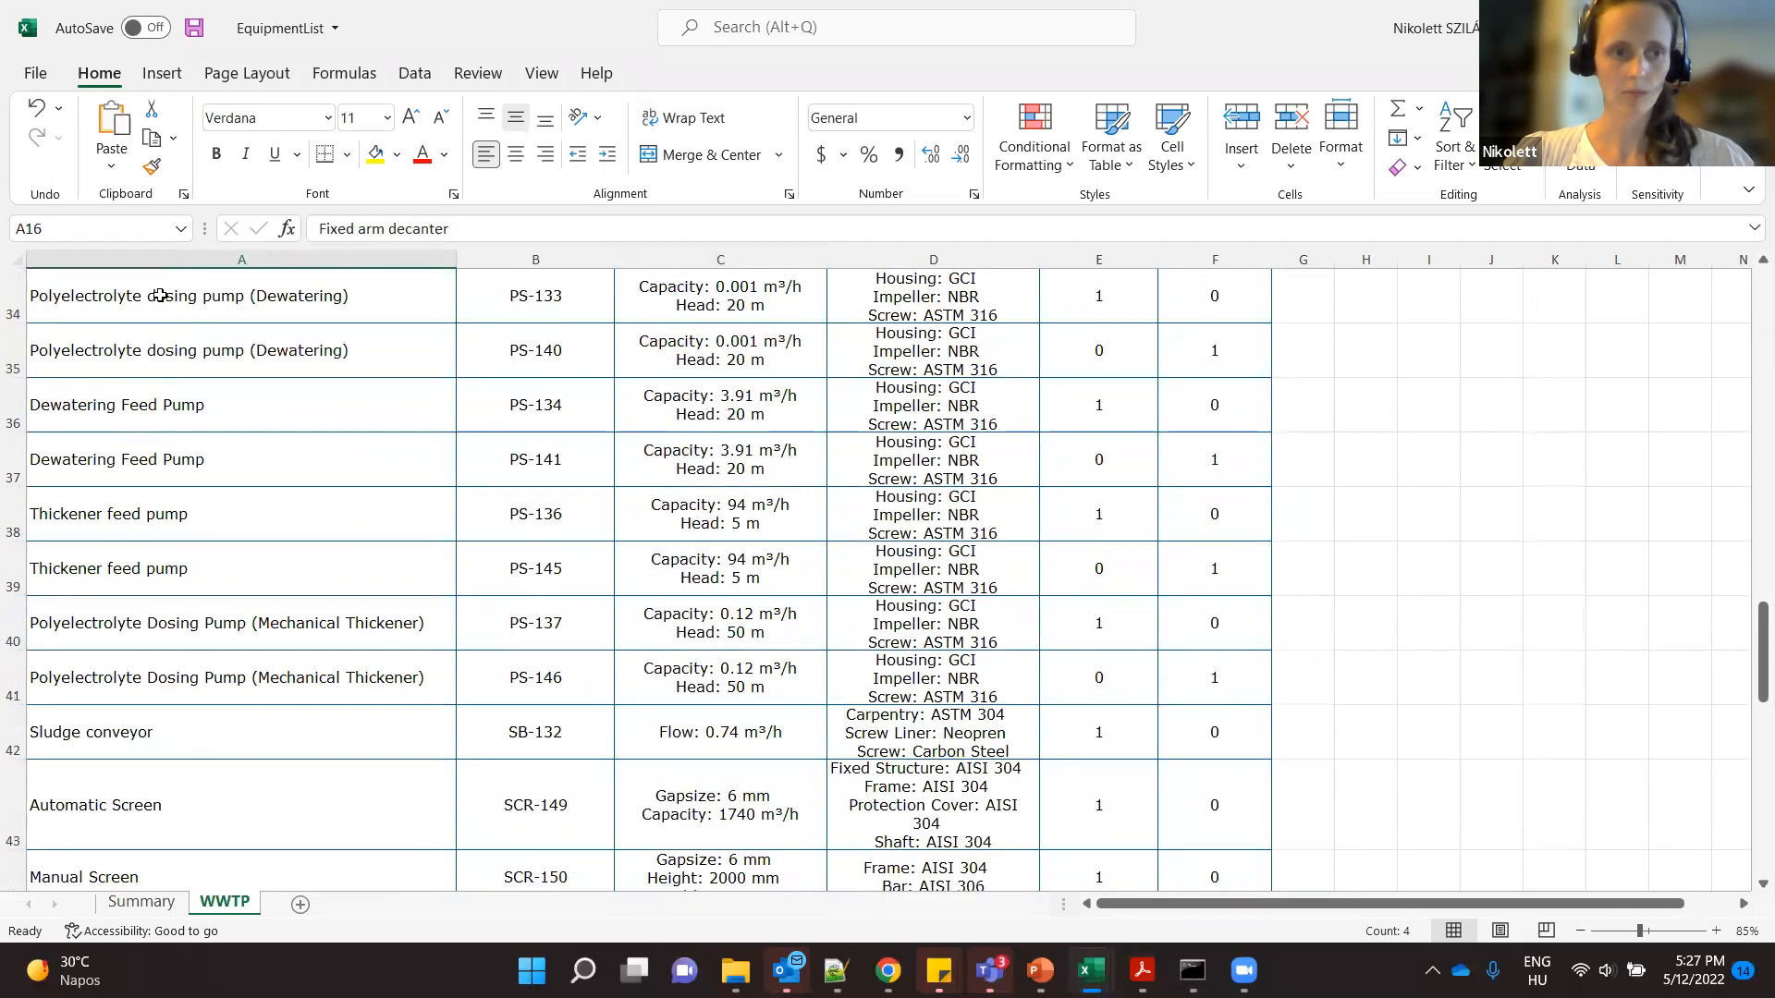
# - Select the polyelectrolyte dosing pump in A34 and review the surrounding pump, screen and grit classifier entries
pyautogui.click(159, 296)
pyautogui.scroll(-2, 268, 666)
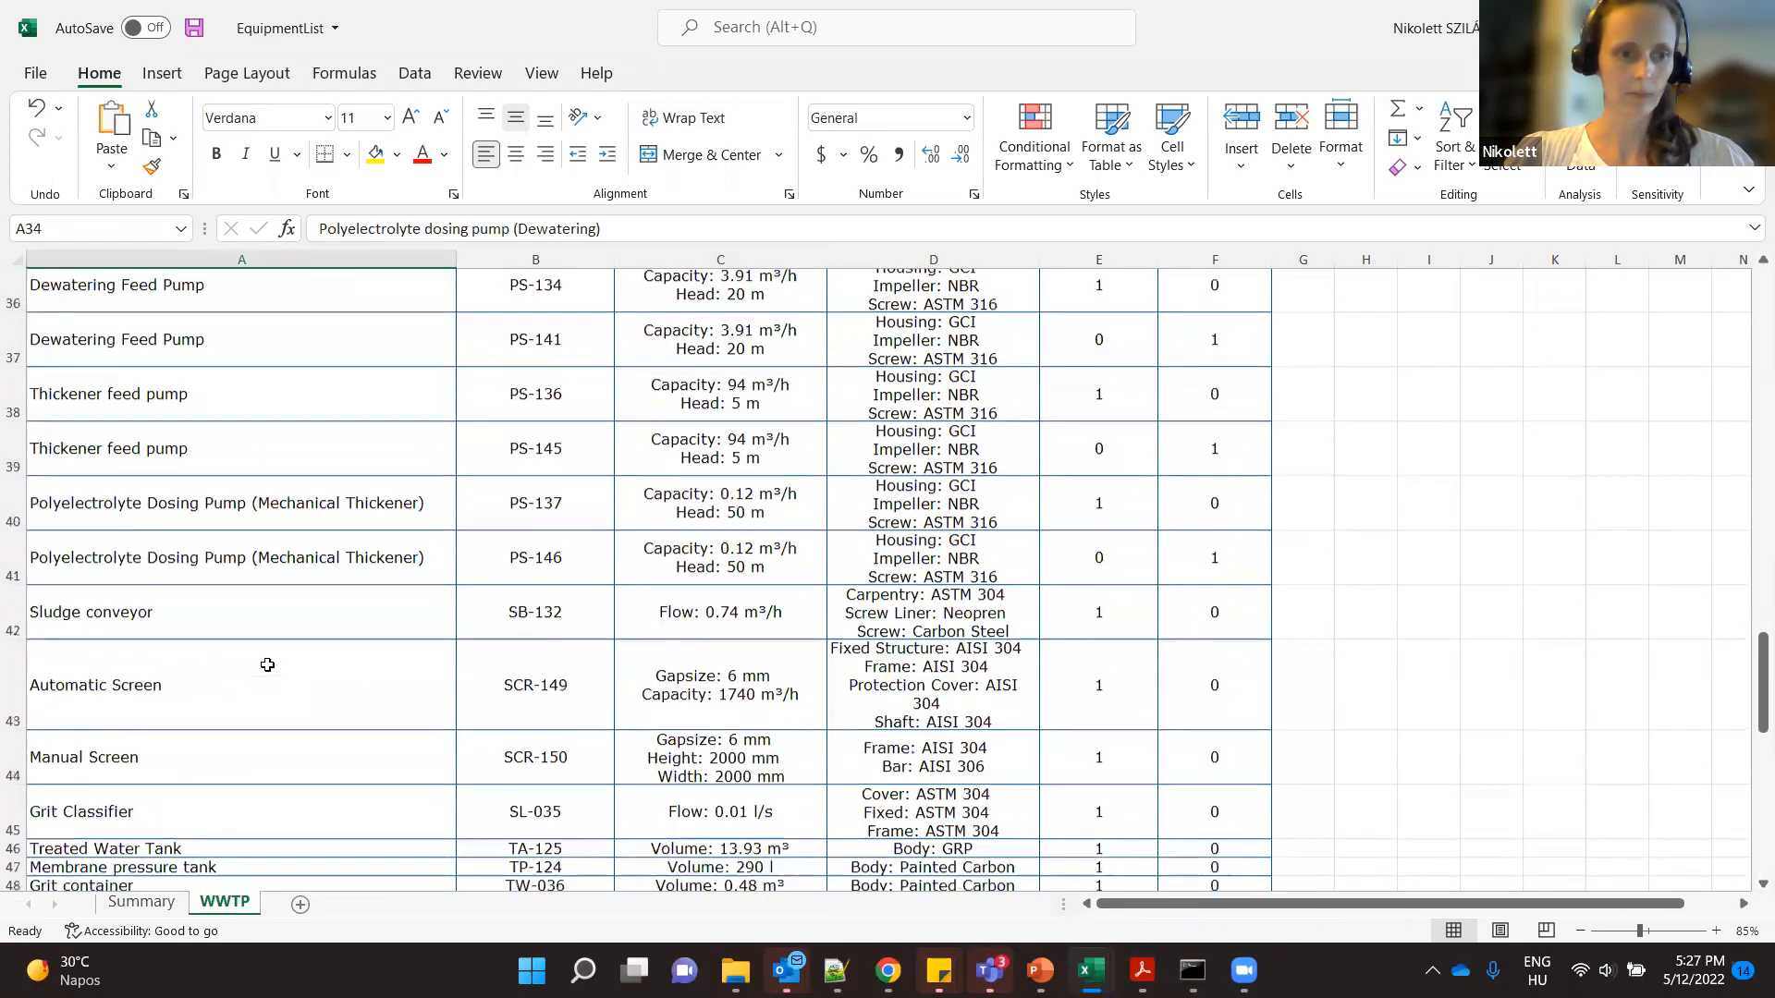
pyautogui.scroll(7, 269, 666)
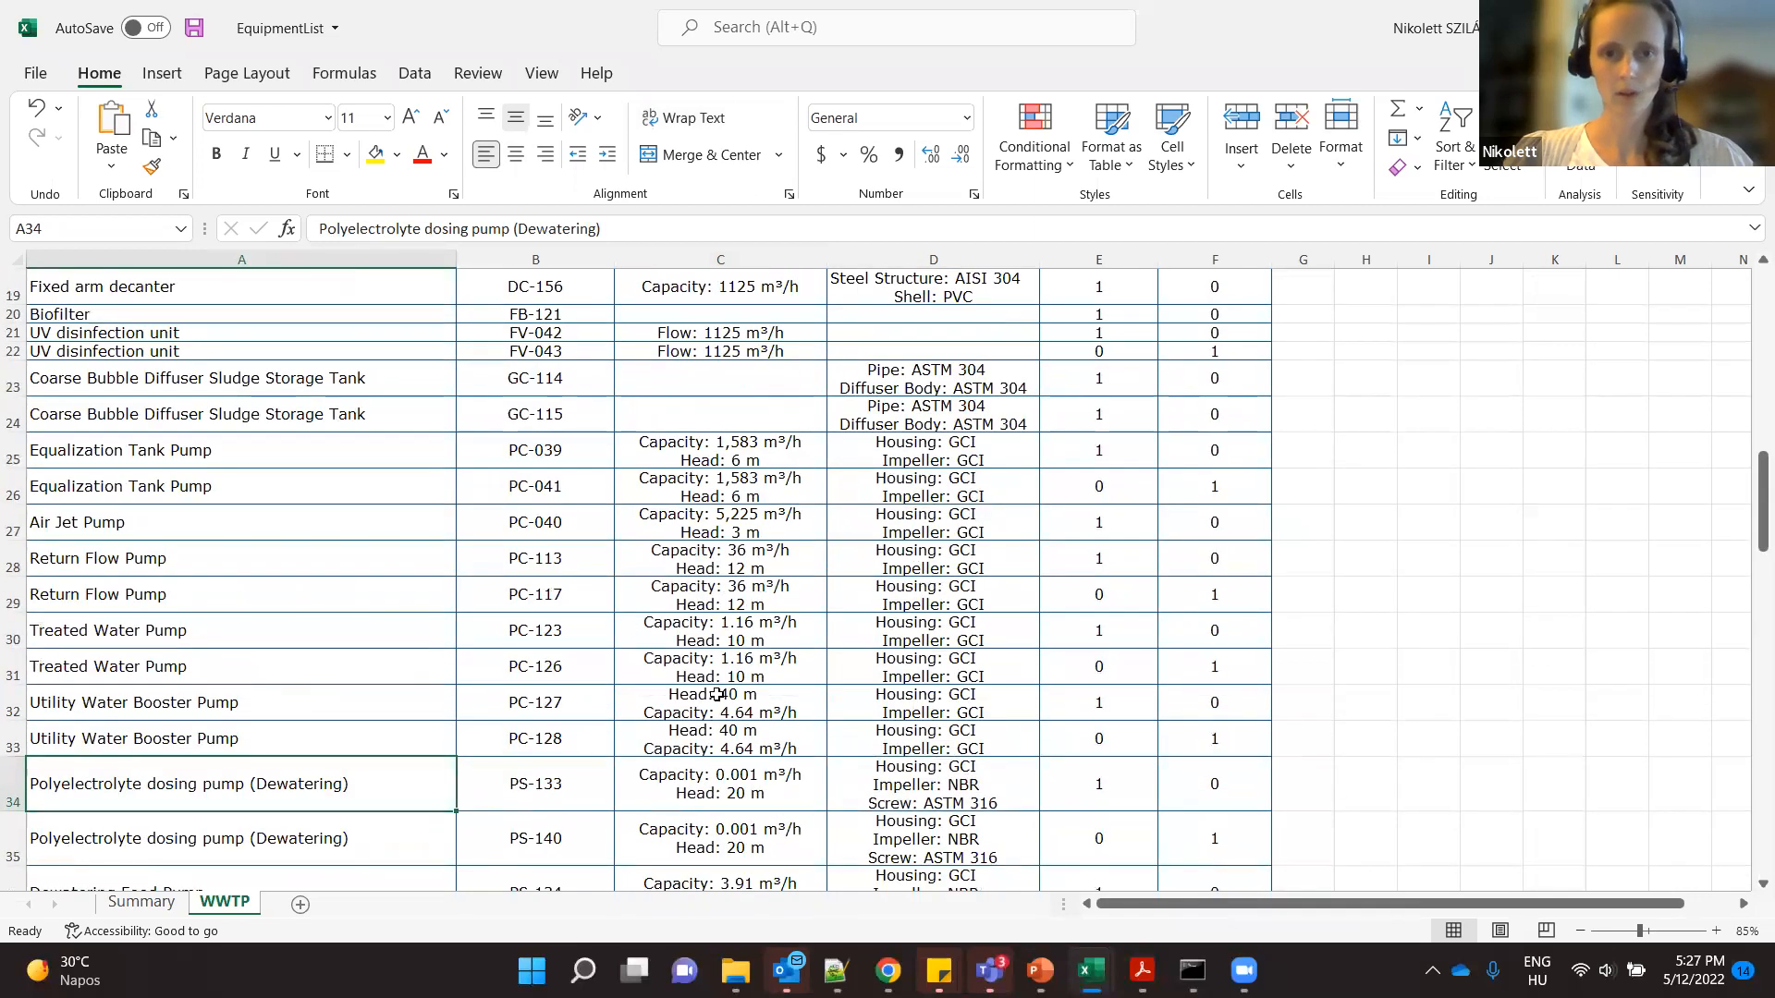
# - Switch to the LoadList workbook and review the motor ratings, efficiencies and demand factors on the WWTP sheet
pyautogui.moveTo(1090, 971)
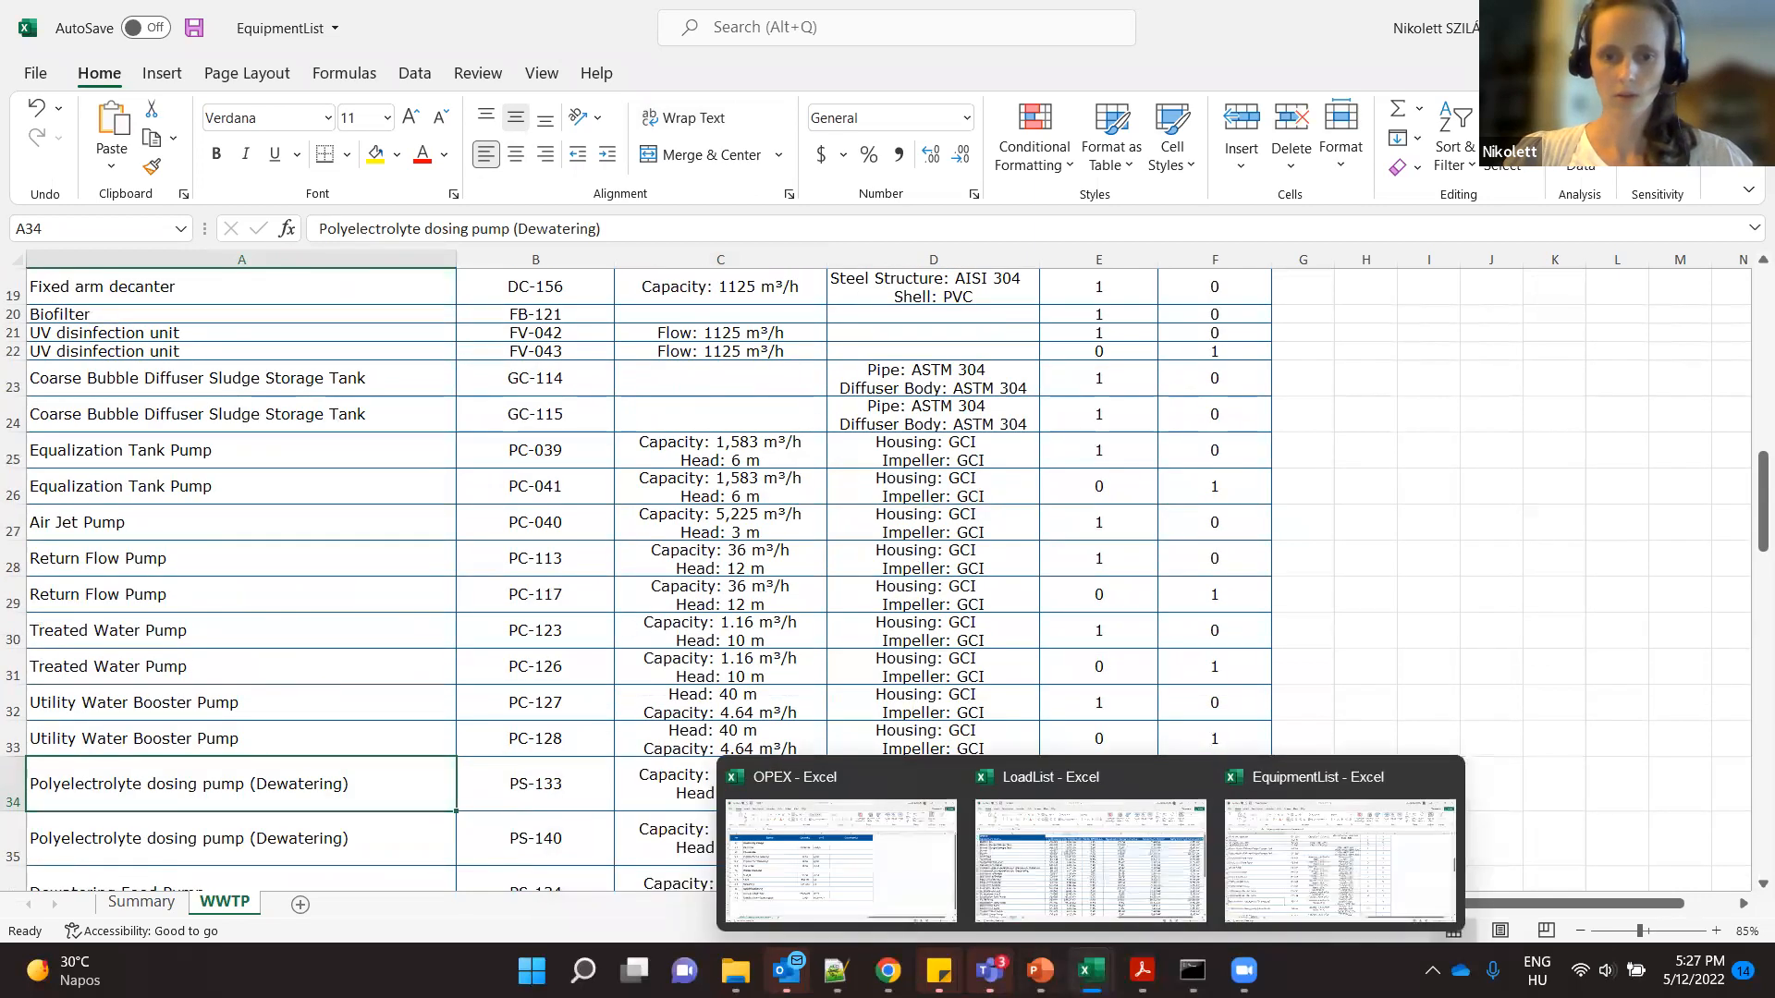
pyautogui.click(1072, 895)
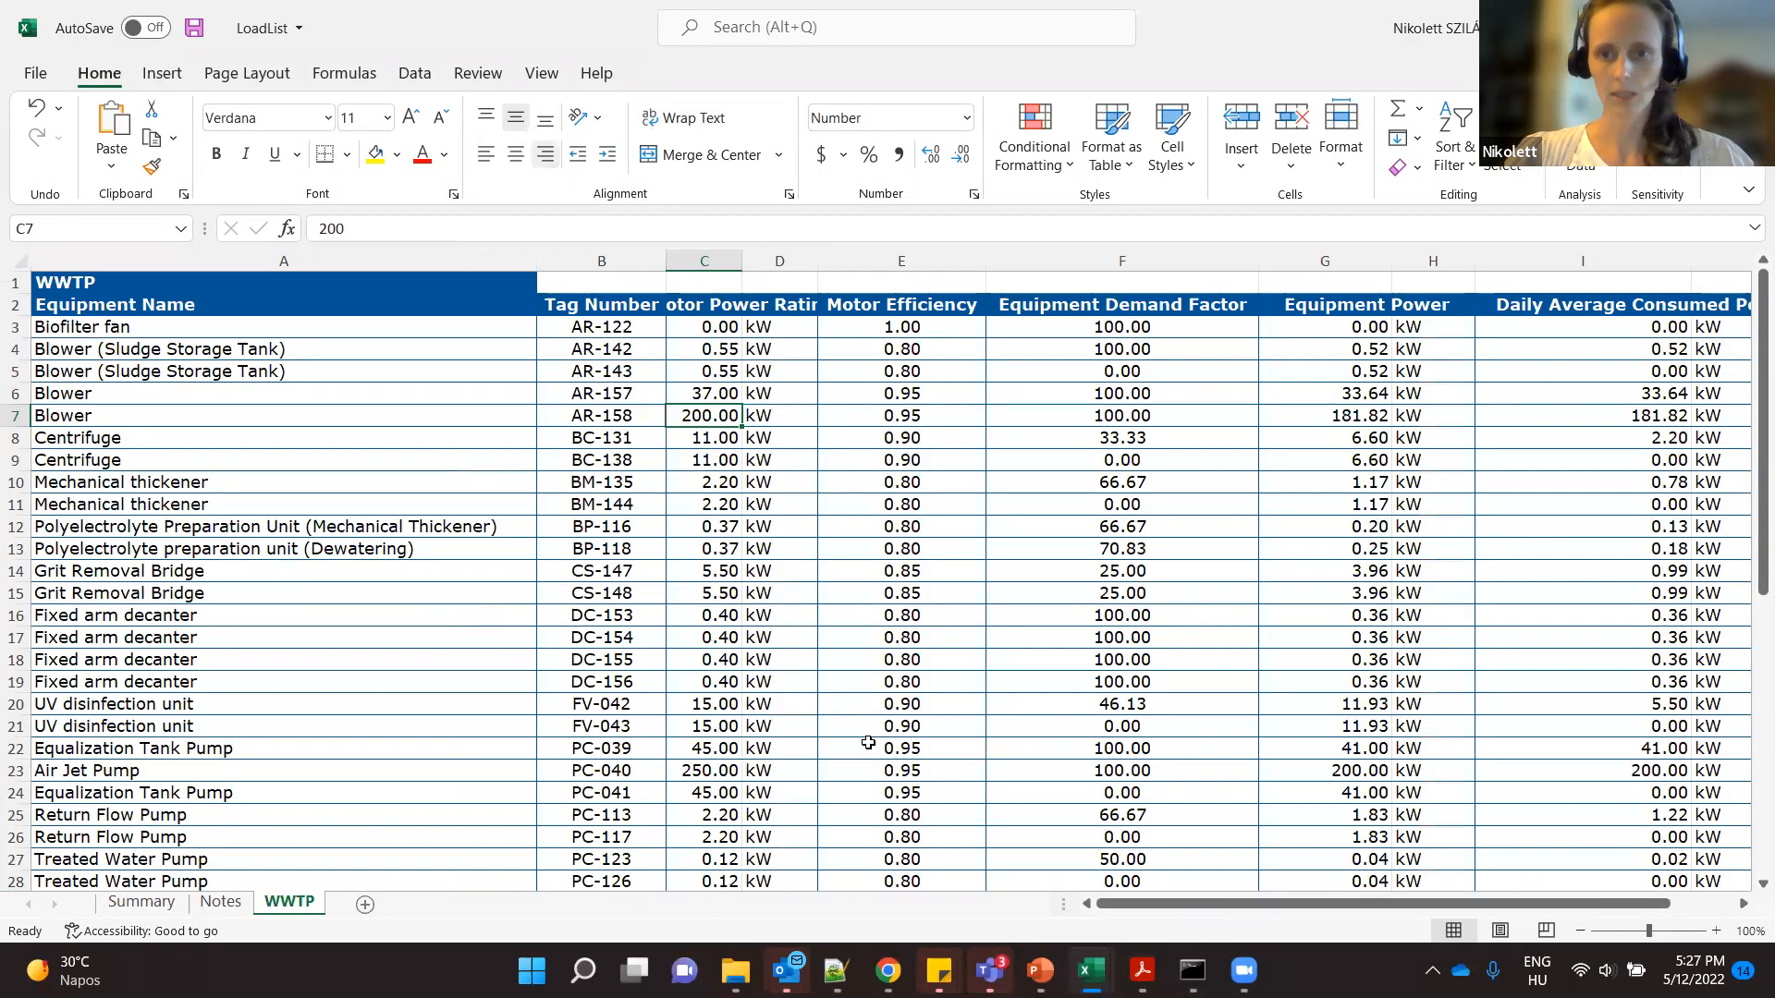
pyautogui.scroll(-1, 868, 742)
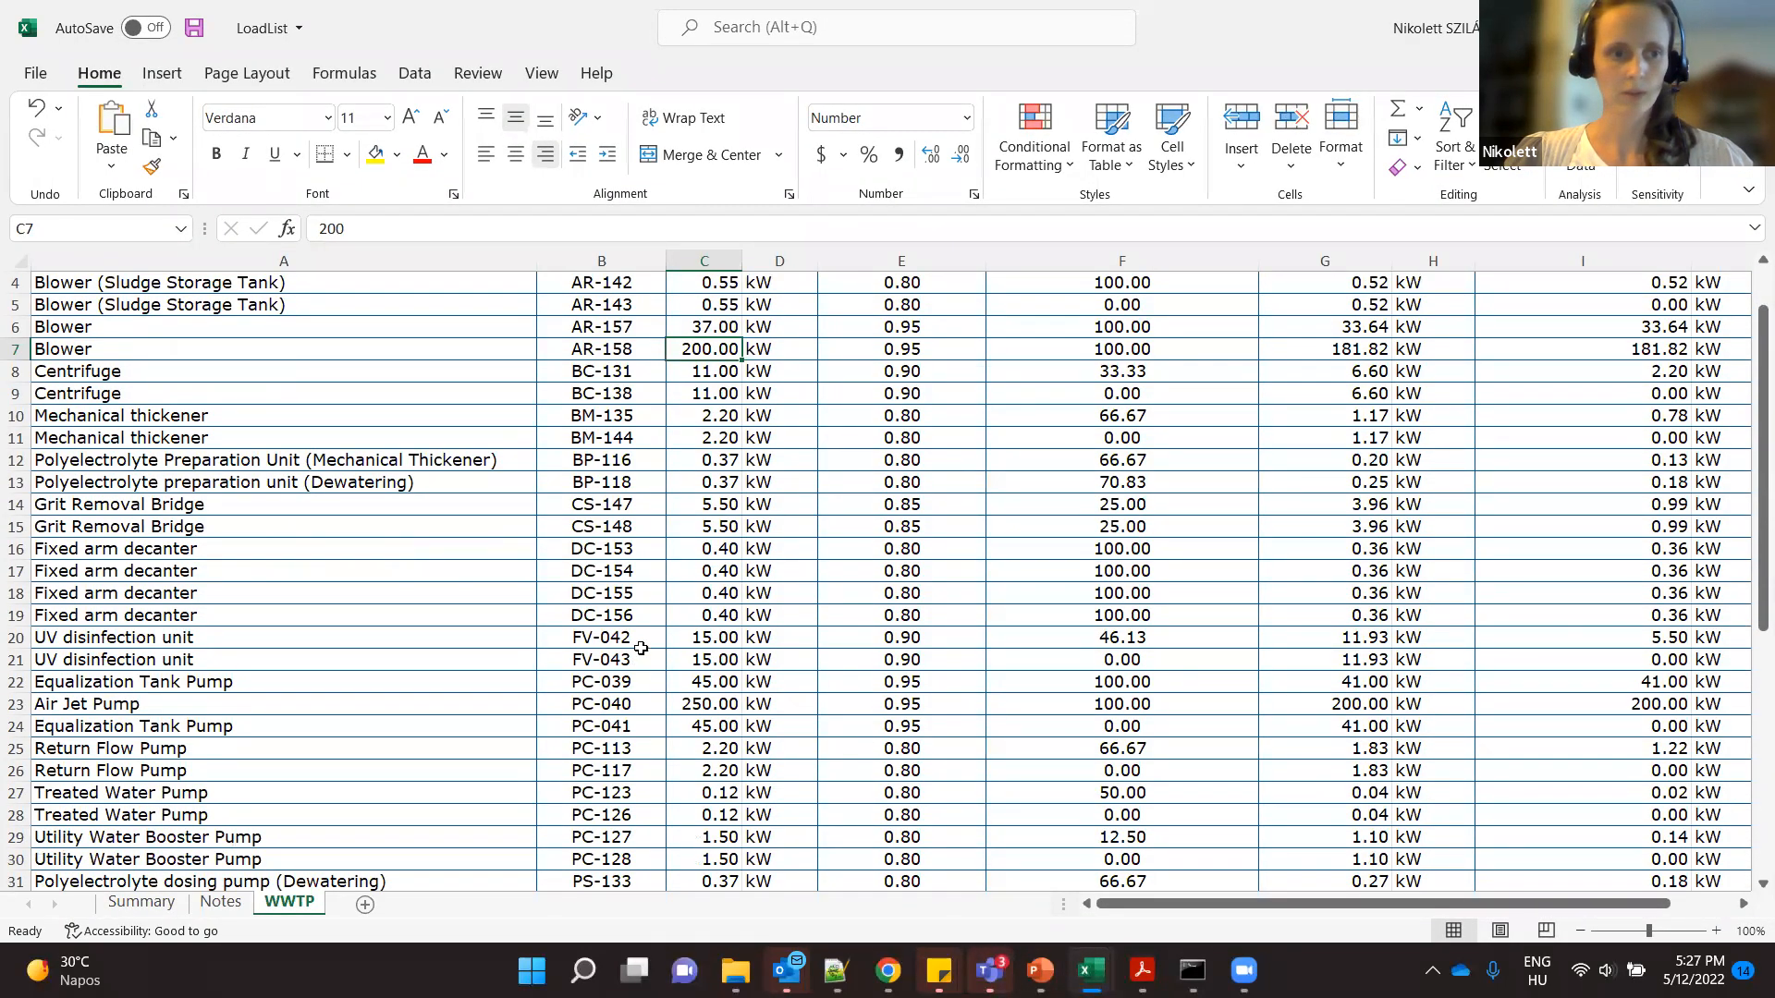
pyautogui.moveTo(1228, 904); pyautogui.dragTo(1282, 904)
pyautogui.scroll(1, 1201, 680)
pyautogui.hscroll(-1, 1201, 679)
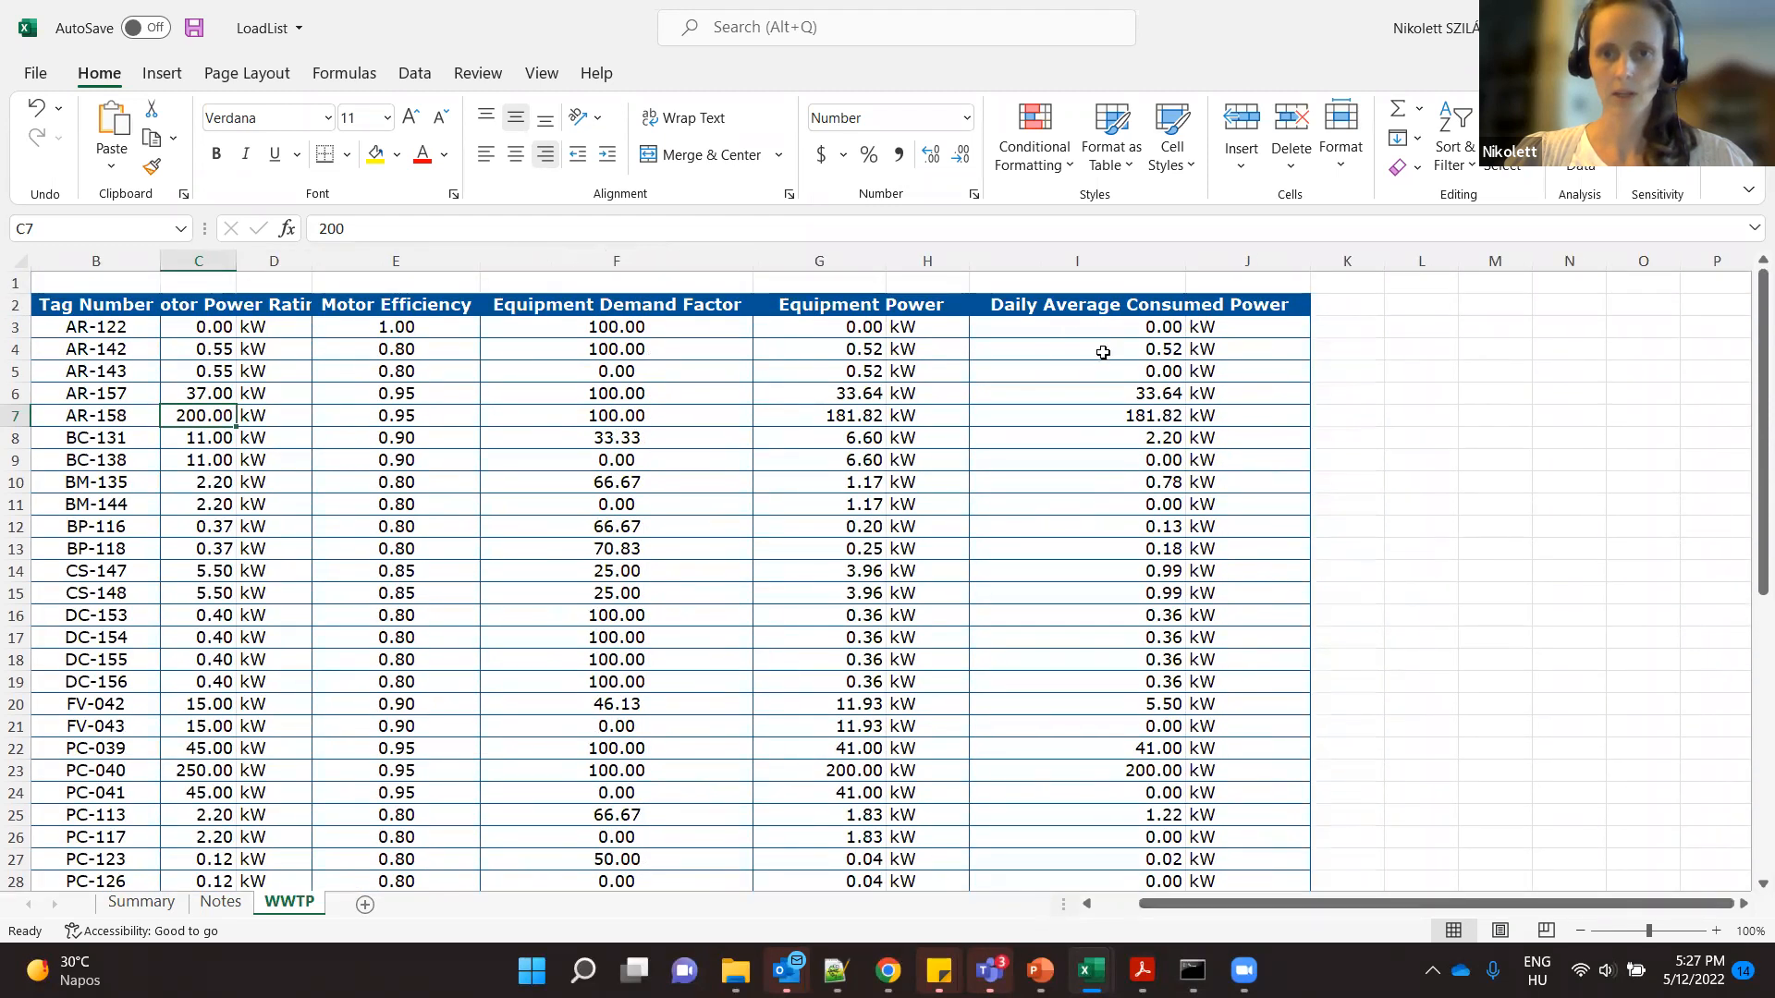
# - Examine the Daily Average Consumed Power column from its heading down to its total in I50
pyautogui.click(1103, 311)
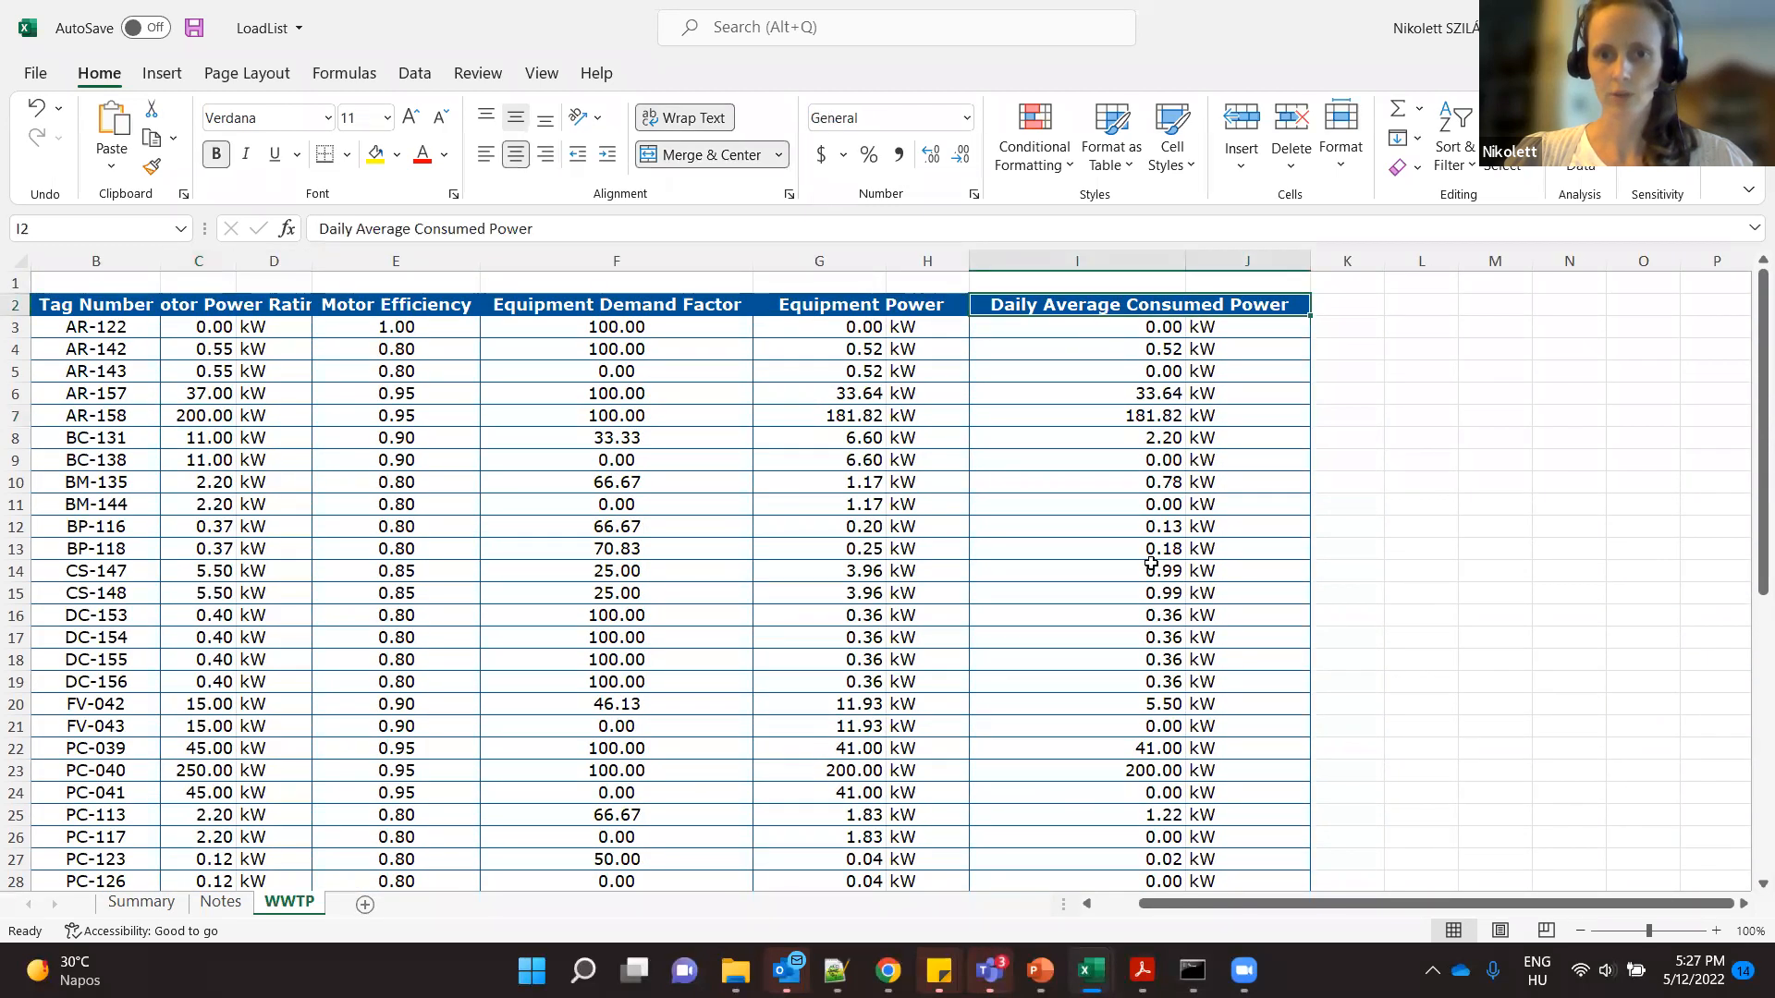
pyautogui.scroll(-3, 1151, 562)
pyautogui.scroll(-10, 1151, 562)
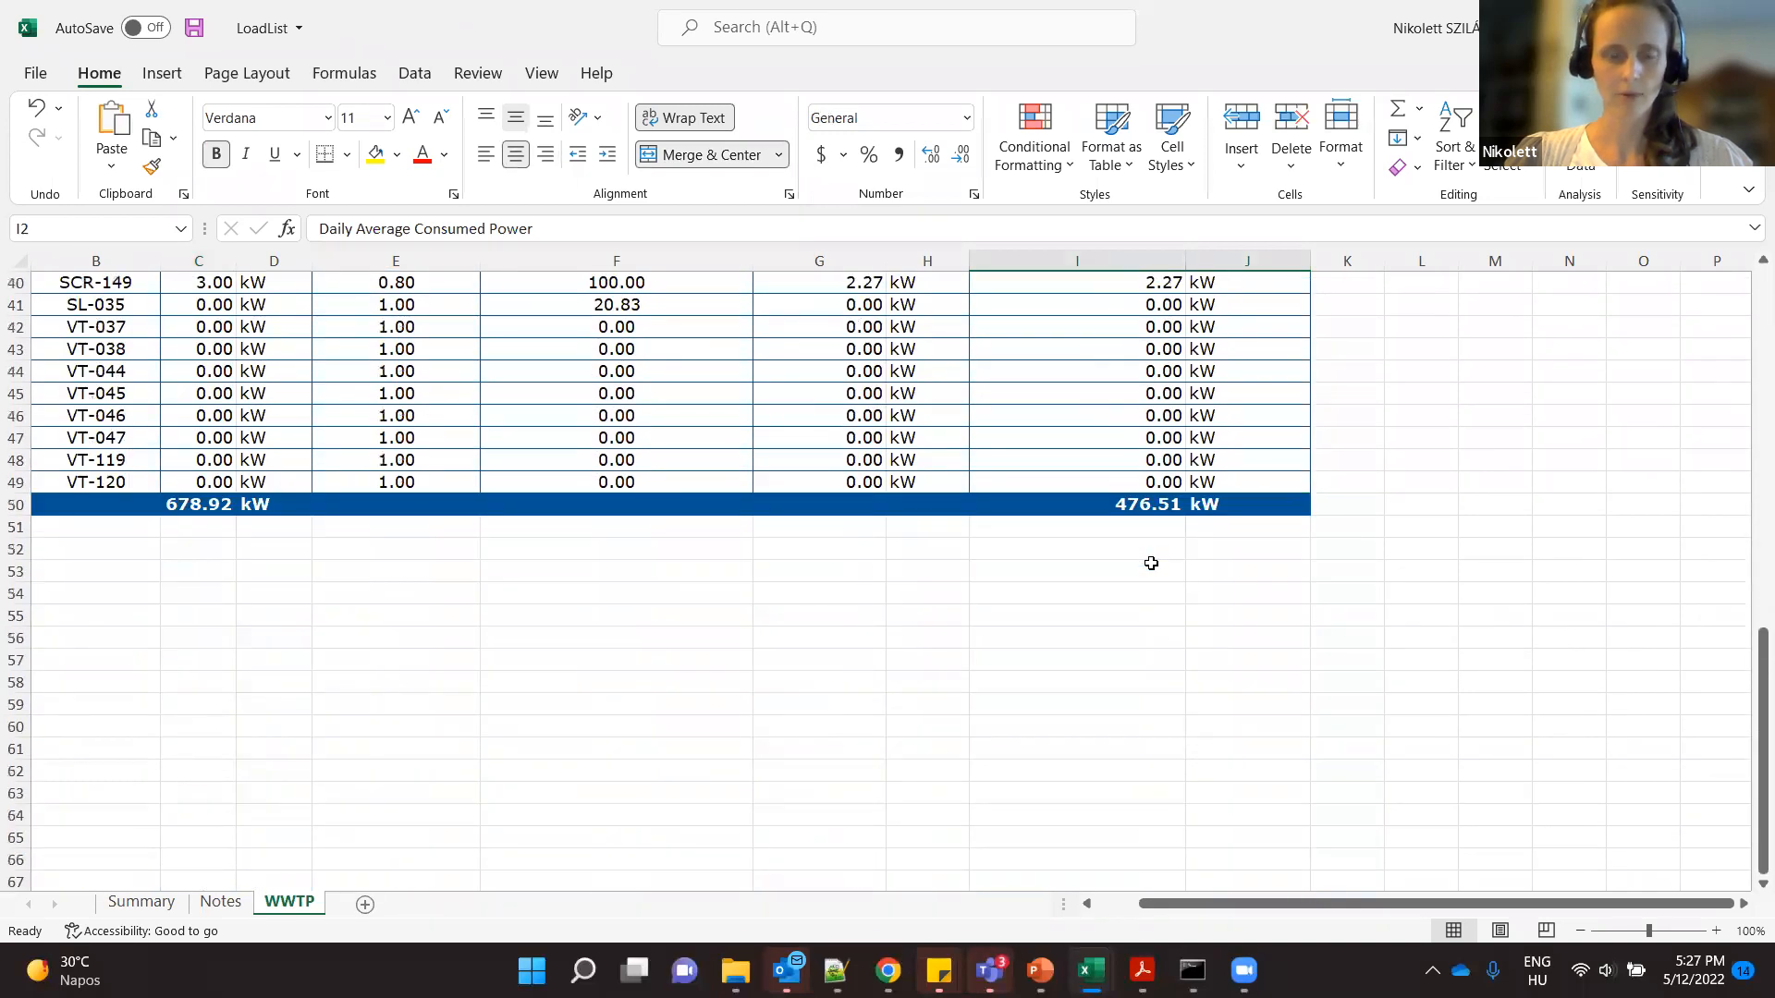
pyautogui.click(1138, 505)
pyautogui.moveTo(1317, 910)
pyautogui.mouseDown()
pyautogui.moveTo(1272, 904)
pyautogui.moveTo(1313, 921)
pyautogui.mouseUp()
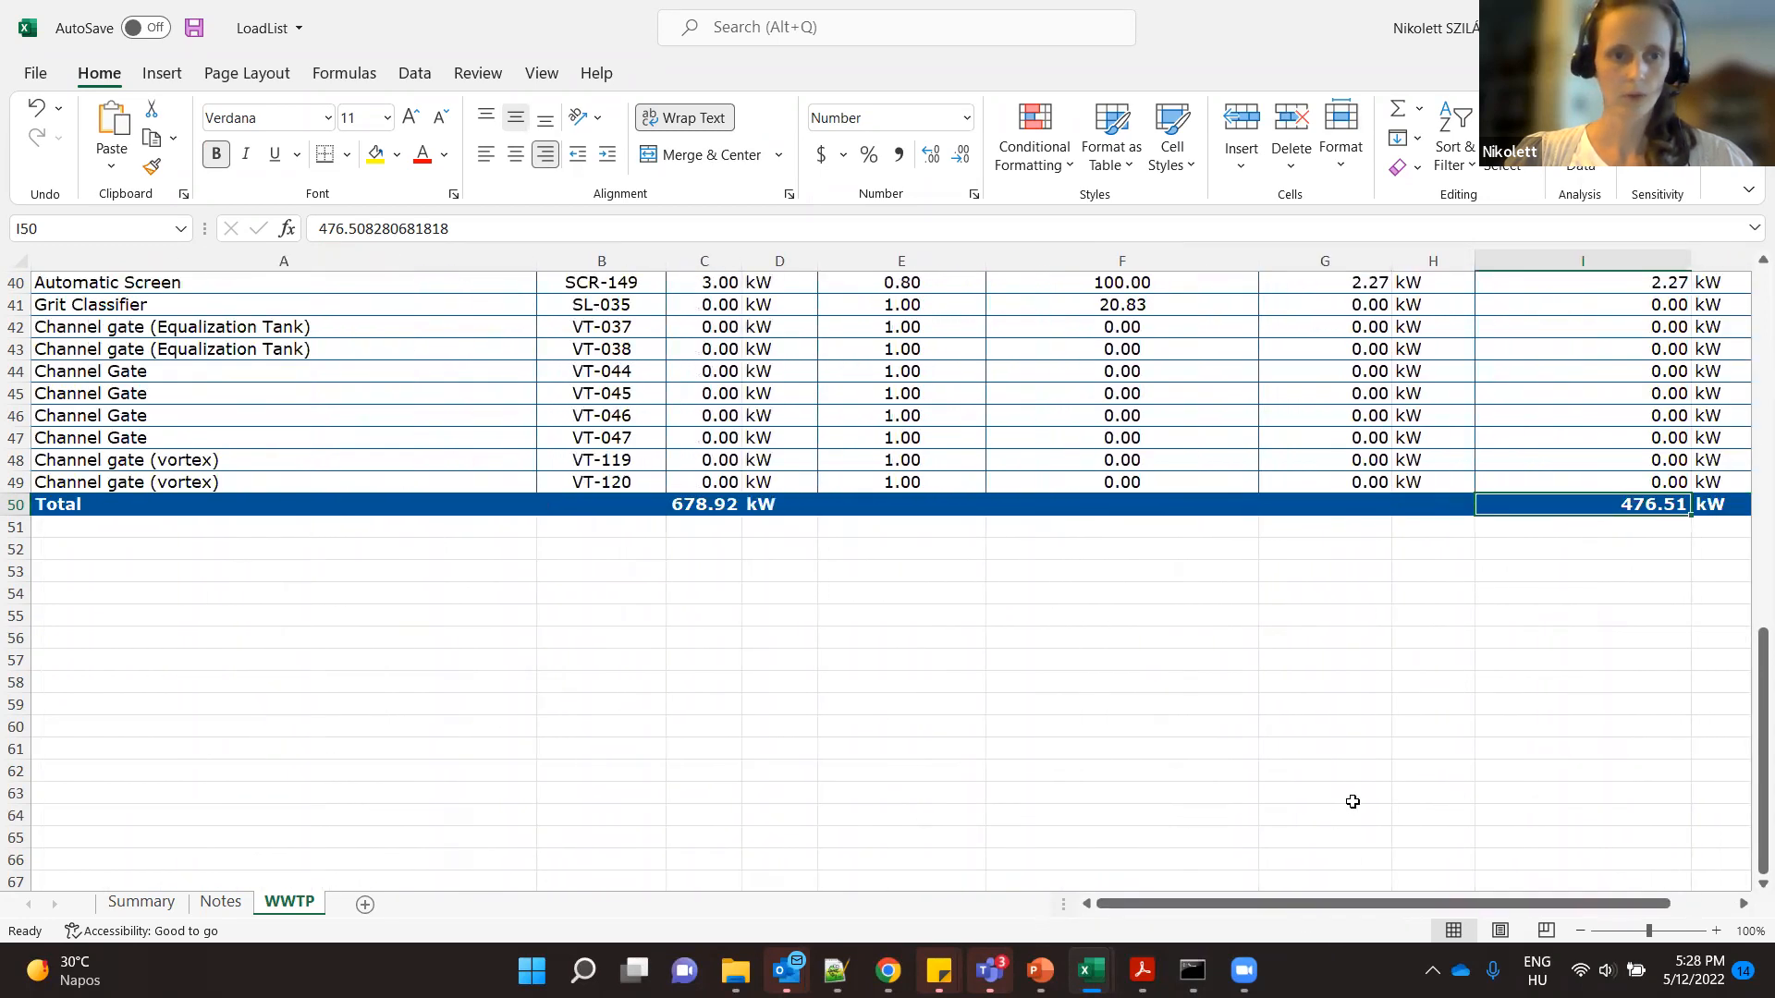
pyautogui.scroll(13, 1345, 805)
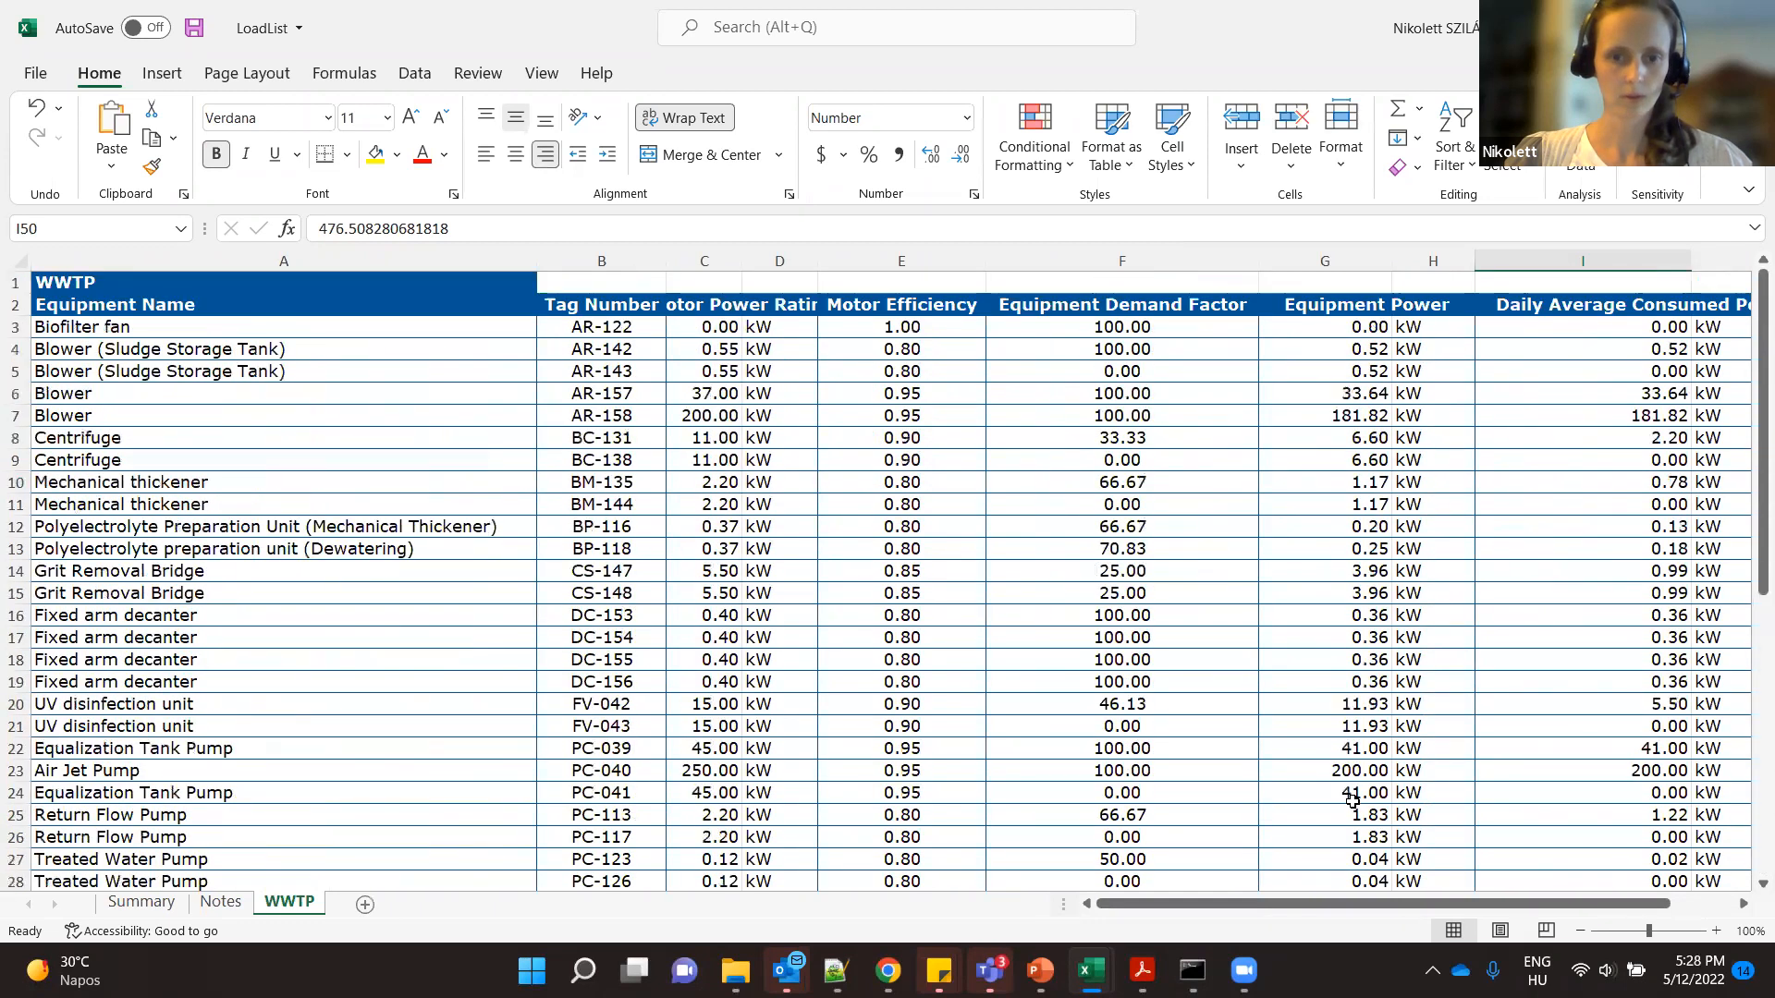
# - Switch to the OPEX workbook and select the daily electricity usage quantity in C3
pyautogui.moveTo(1091, 970)
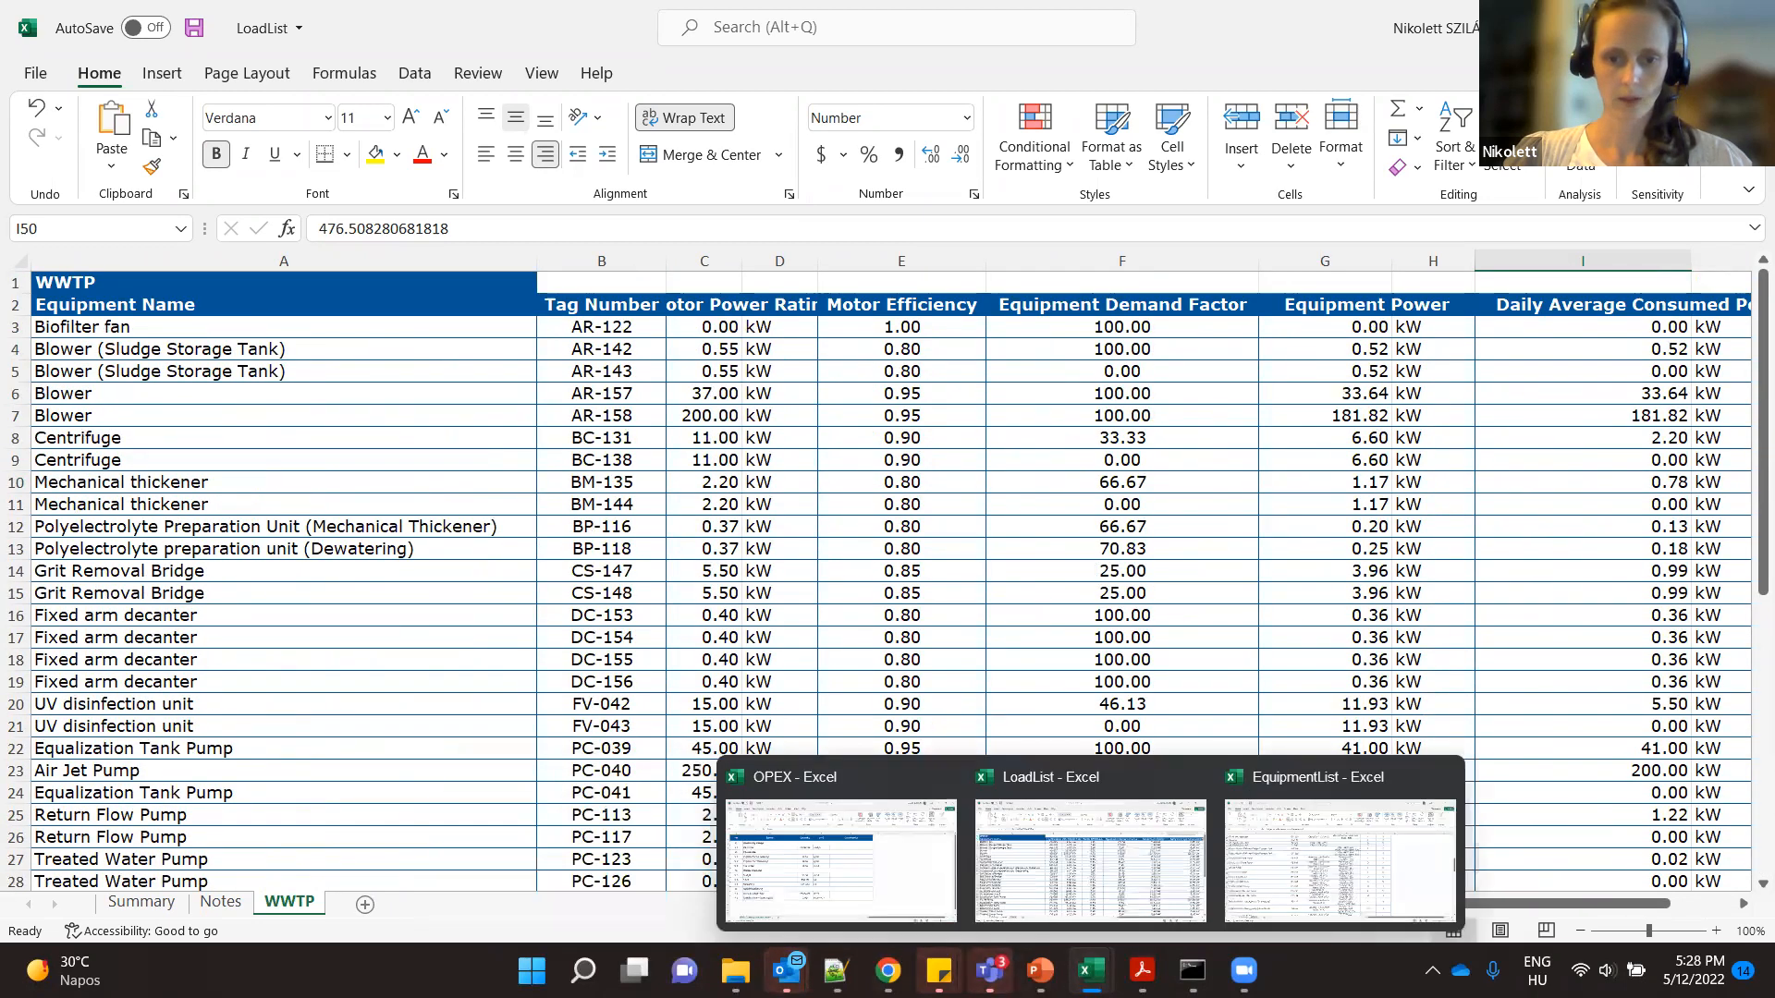
pyautogui.click(901, 864)
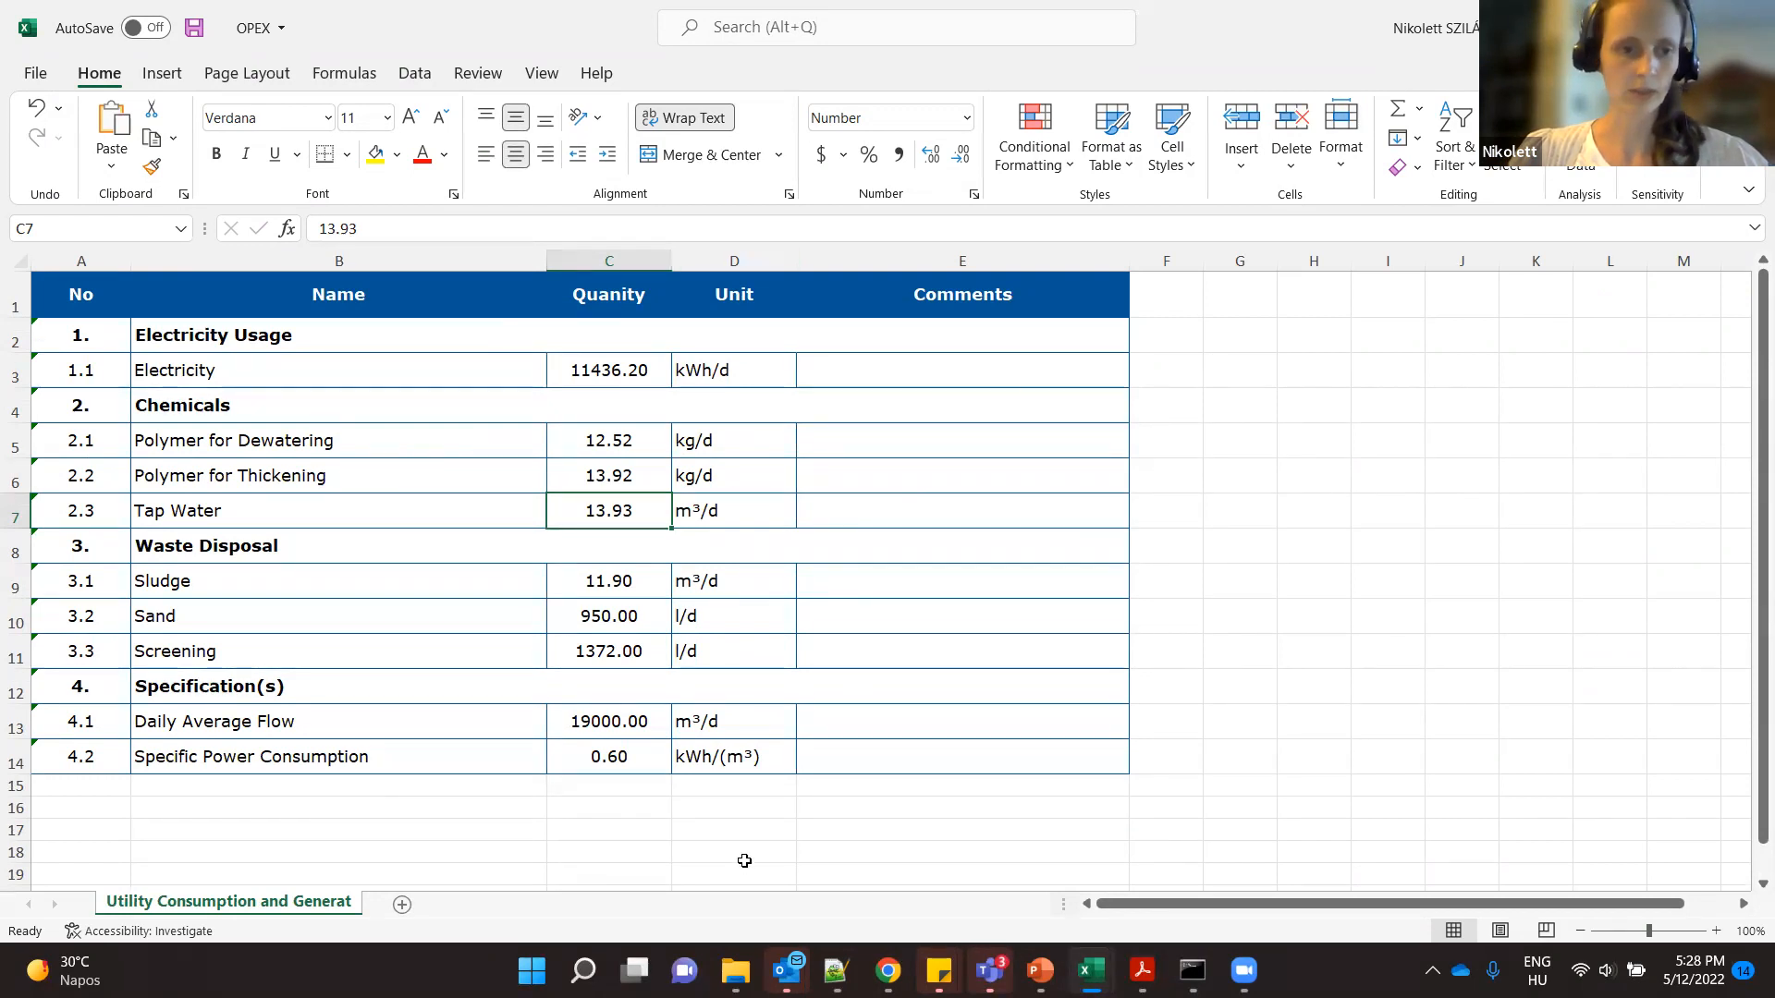
pyautogui.click(610, 373)
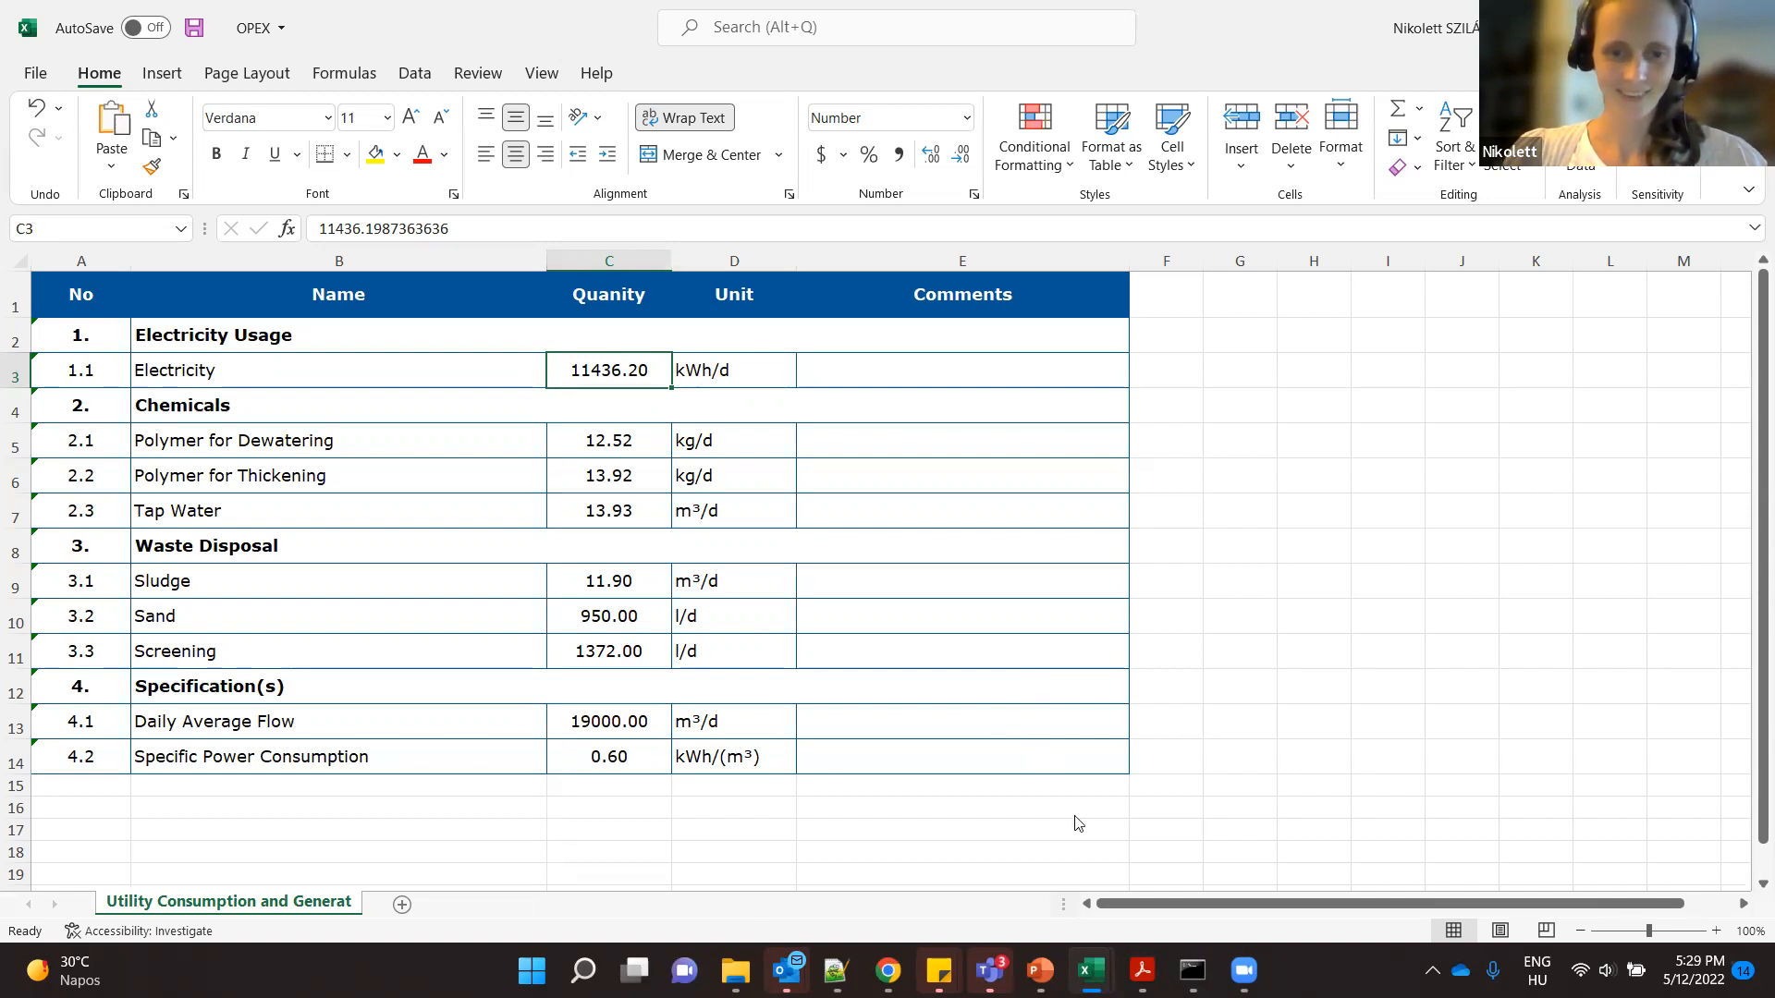
# - Switch to Chrome, show the AadTemplate.rvt plant model in Autodesk Viewer and view it from another angle
pyautogui.moveTo(1040, 971)
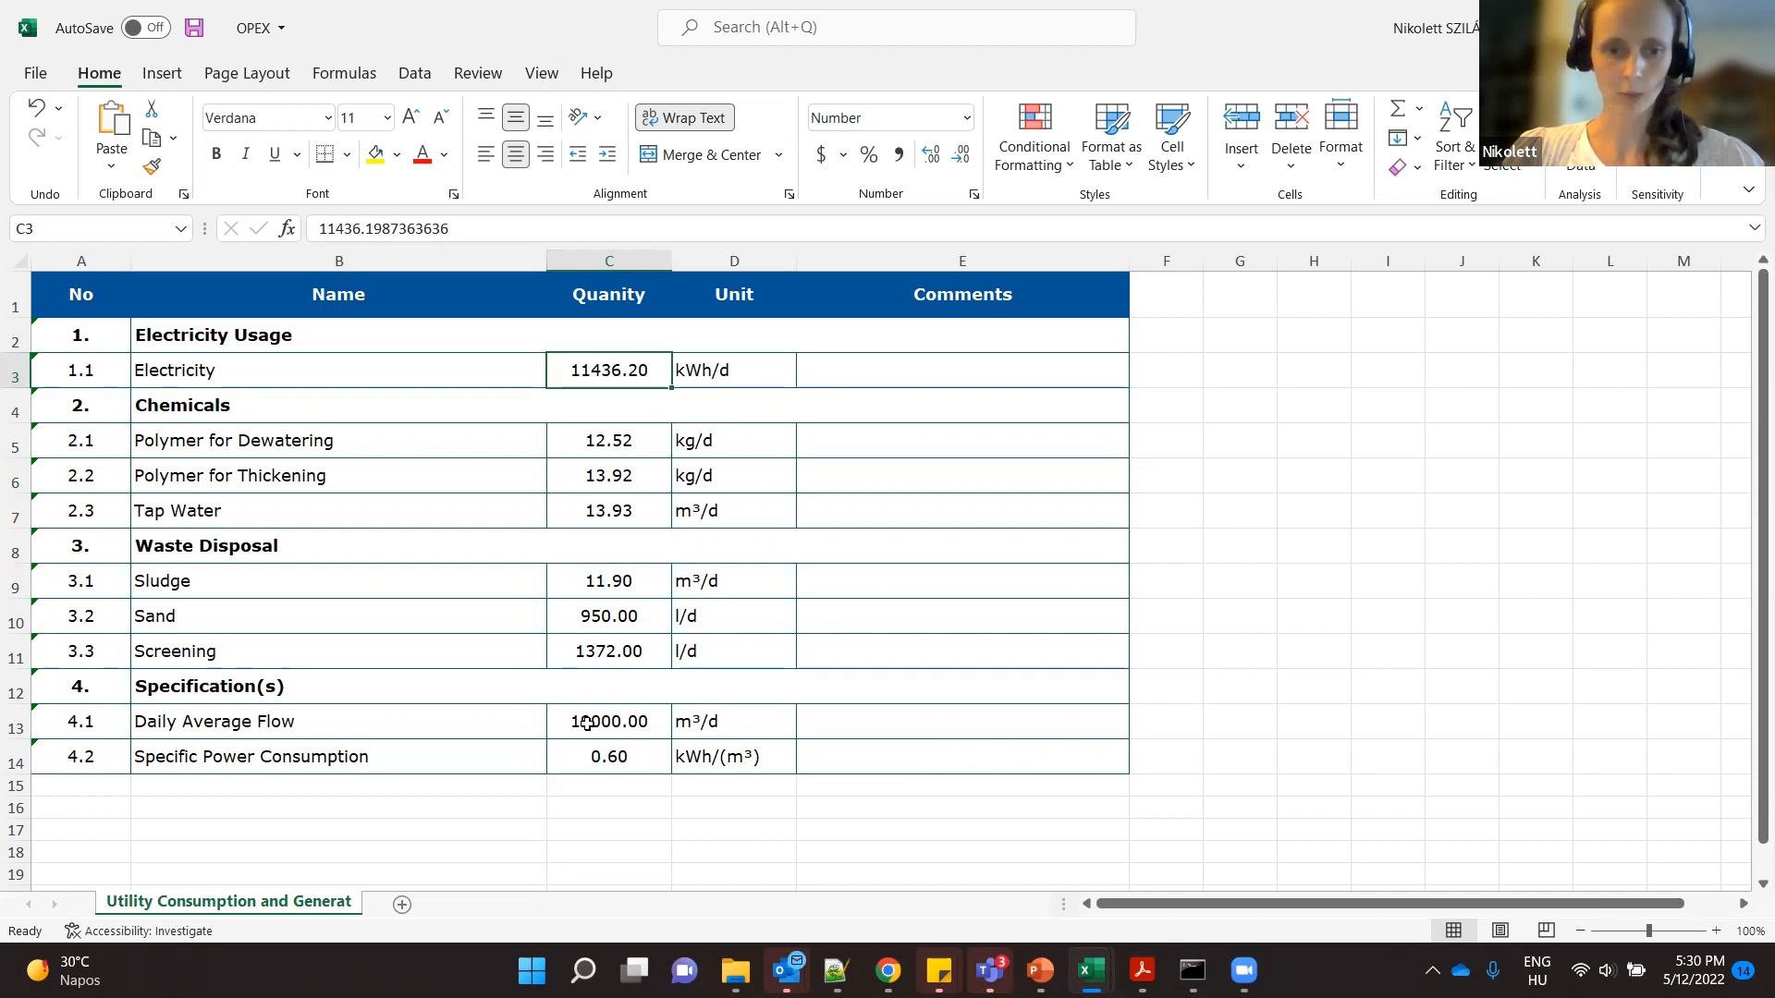
pyautogui.moveTo(889, 970)
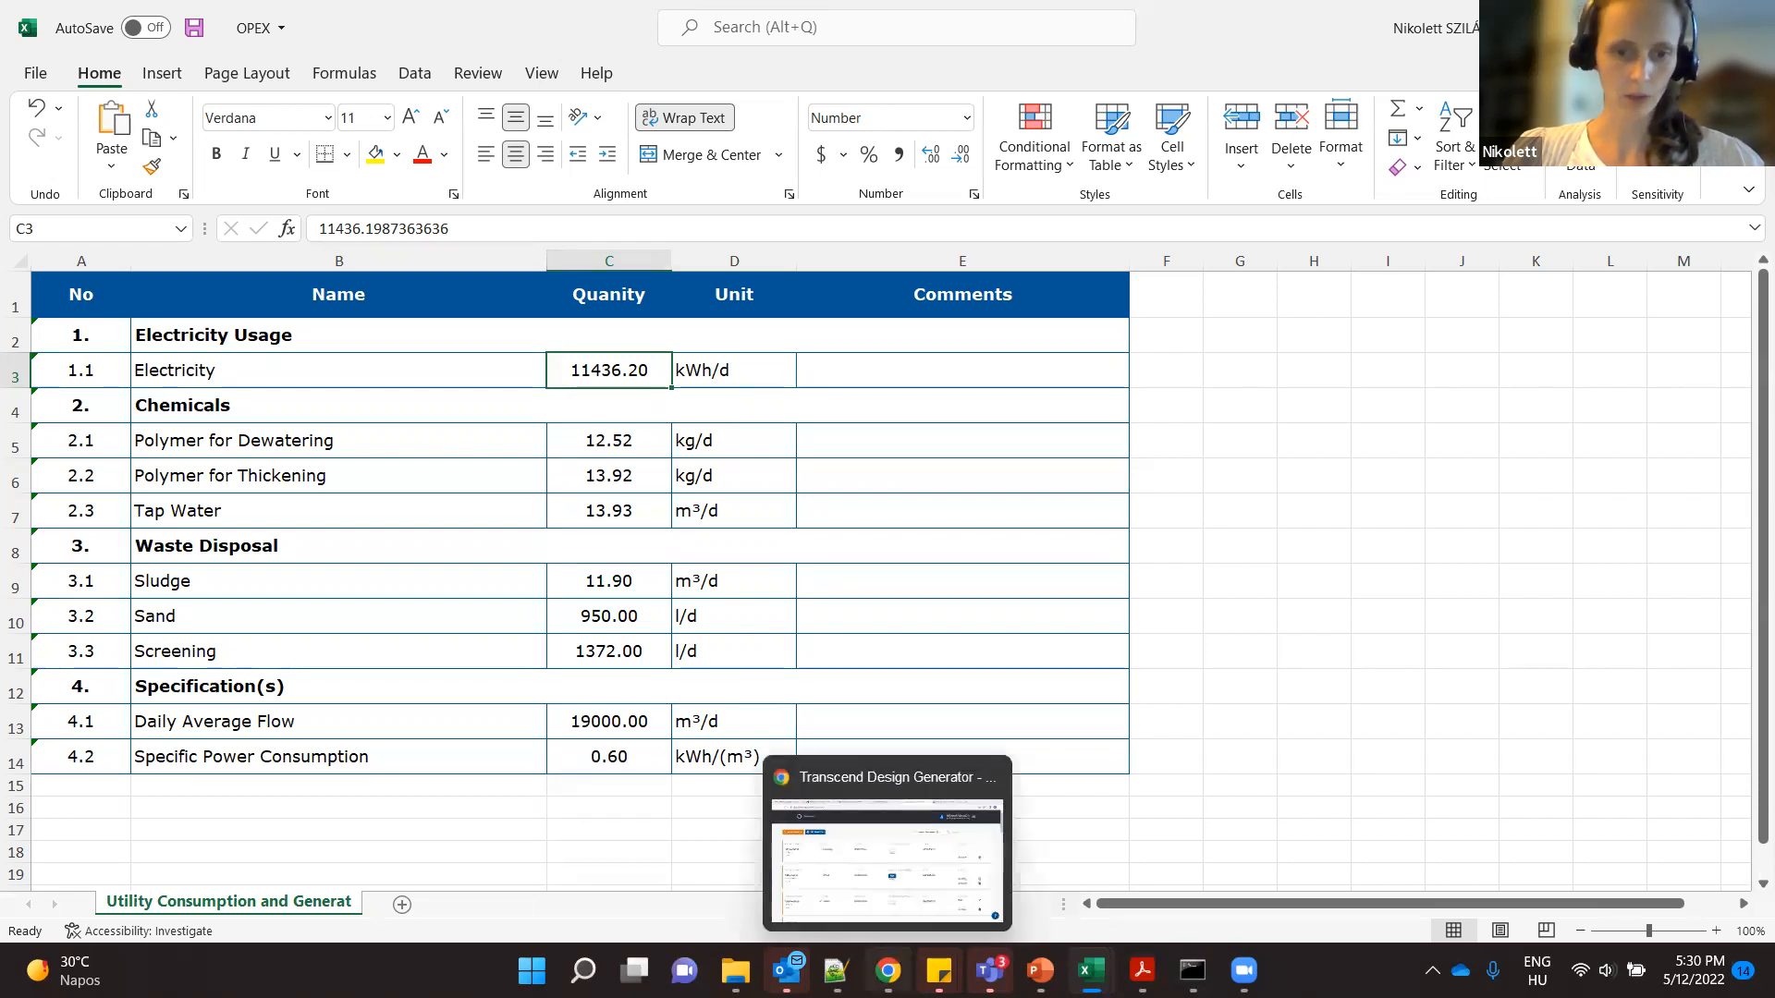
pyautogui.click(883, 867)
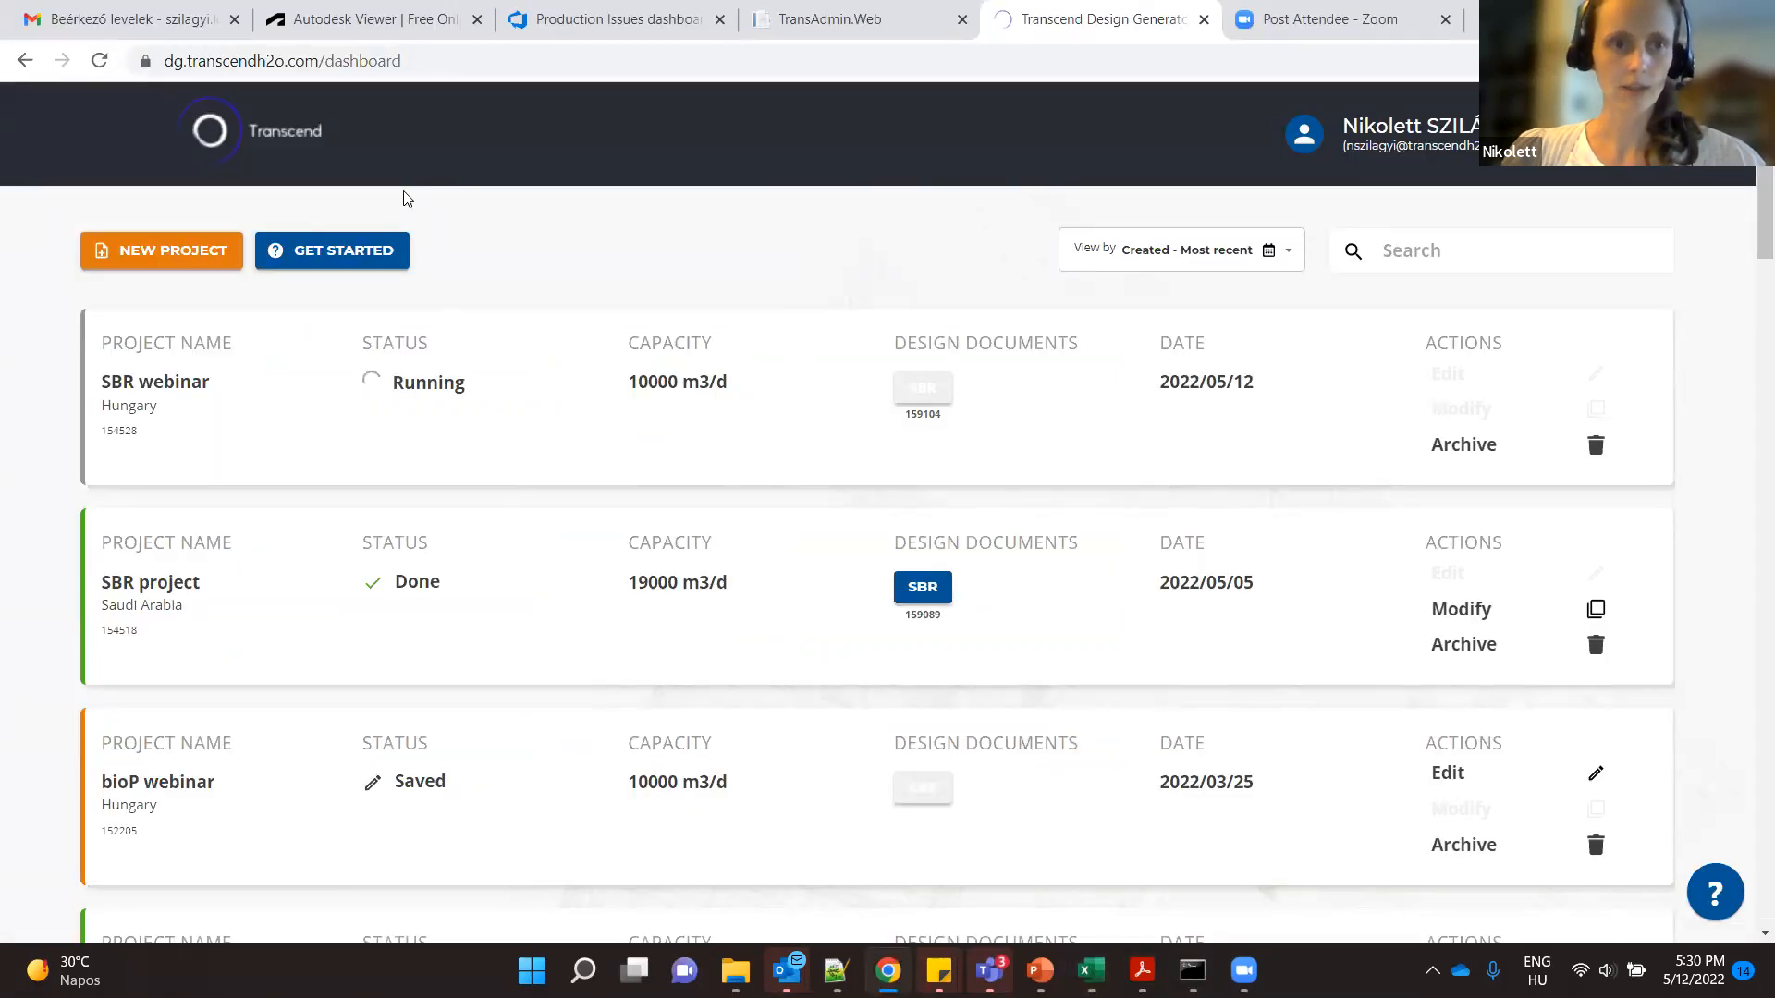
pyautogui.click(369, 28)
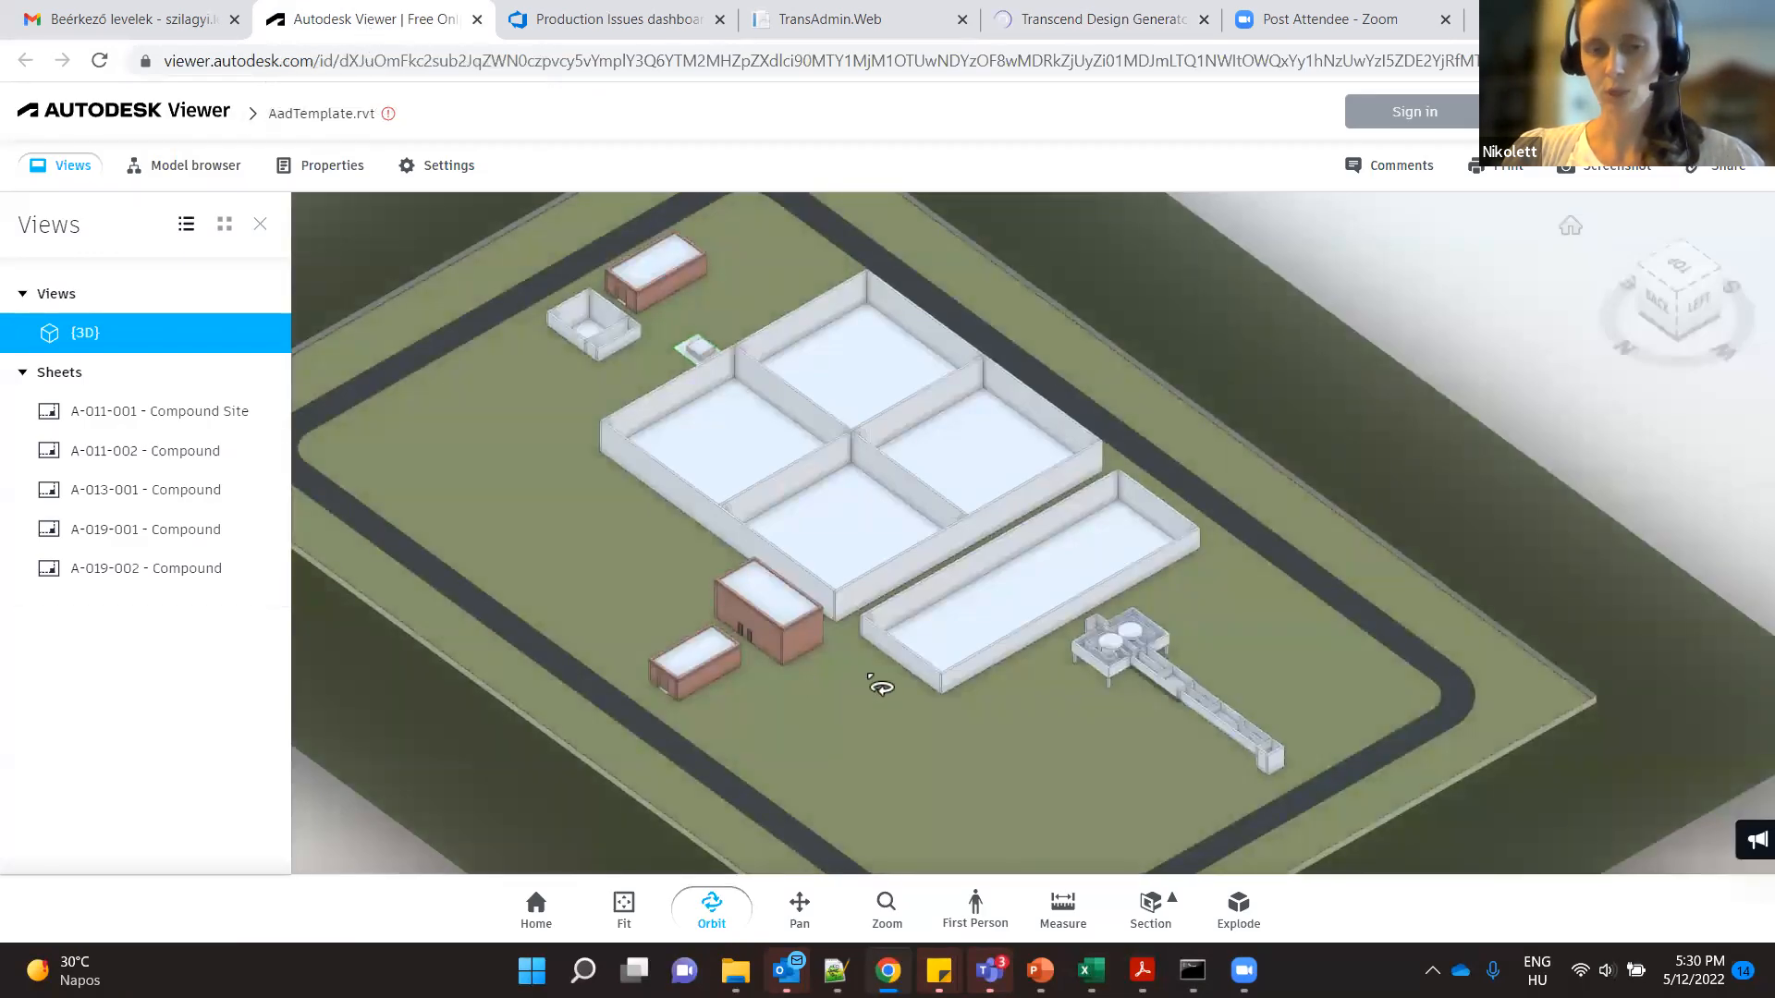
pyautogui.moveTo(901, 703); pyautogui.dragTo(598, 678)
pyautogui.moveTo(994, 705); pyautogui.dragTo(785, 626)
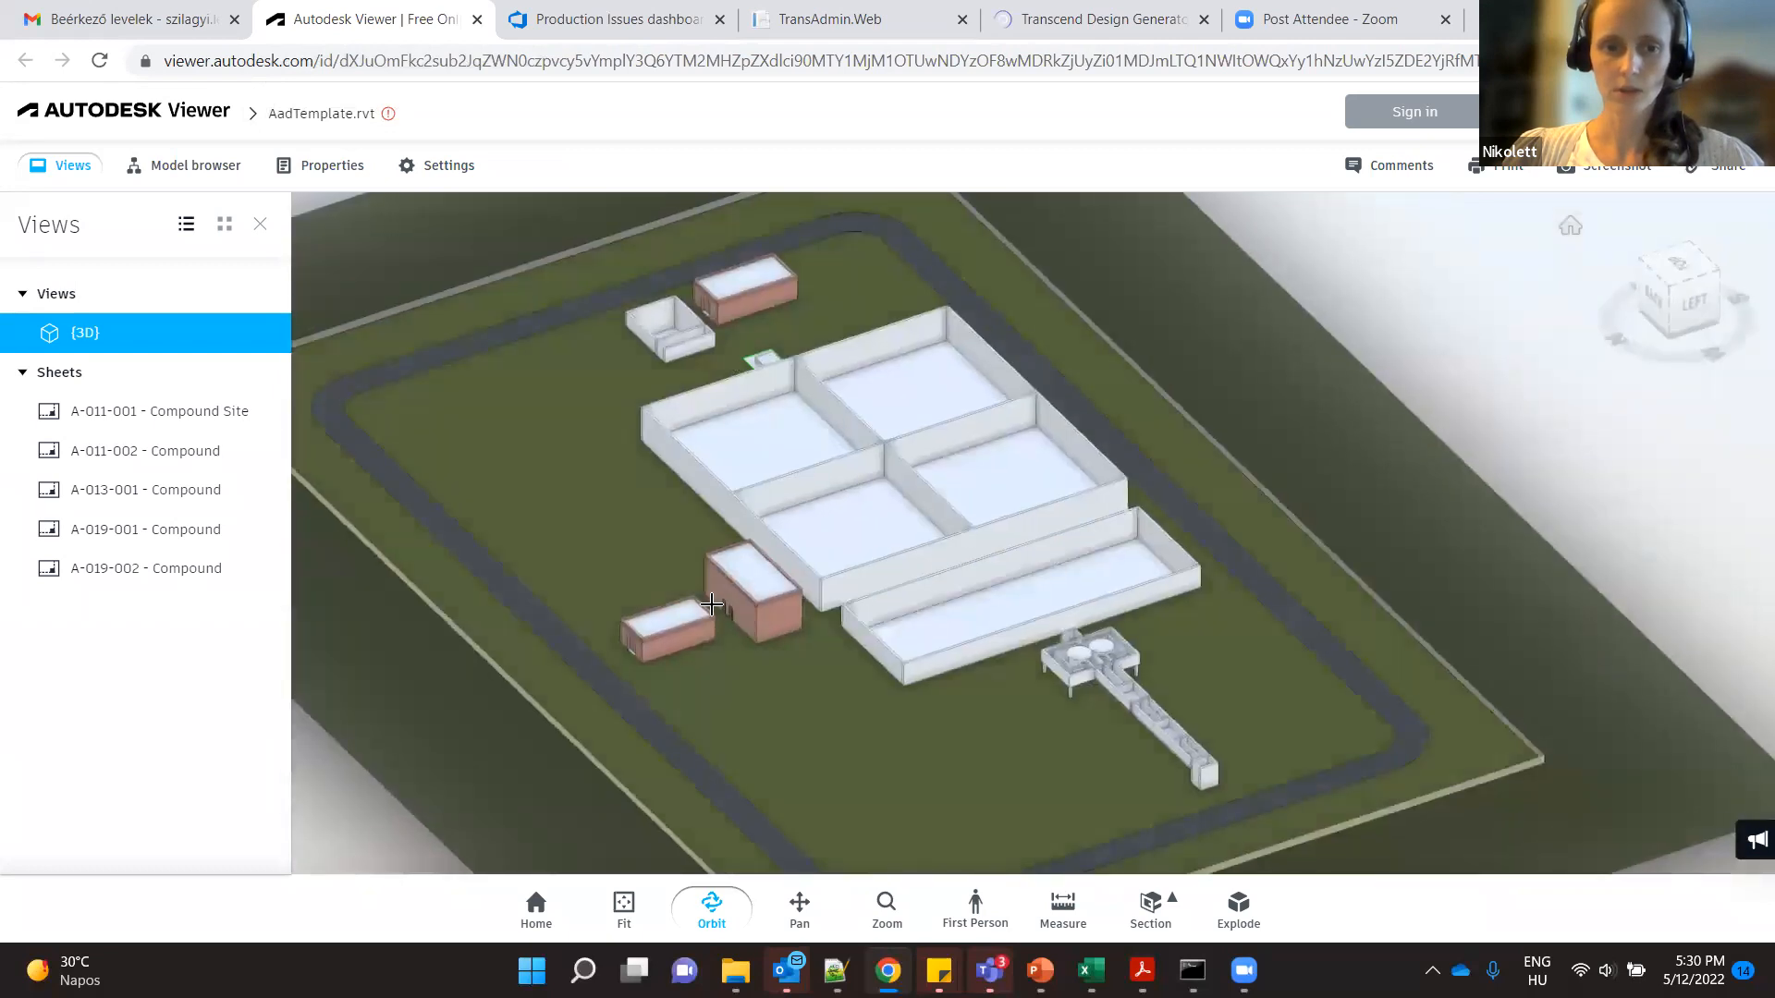
# - Inspect the two brick buildings beside the tanks up close and compare them with the overall site layout
pyautogui.scroll(10, 820, 662)
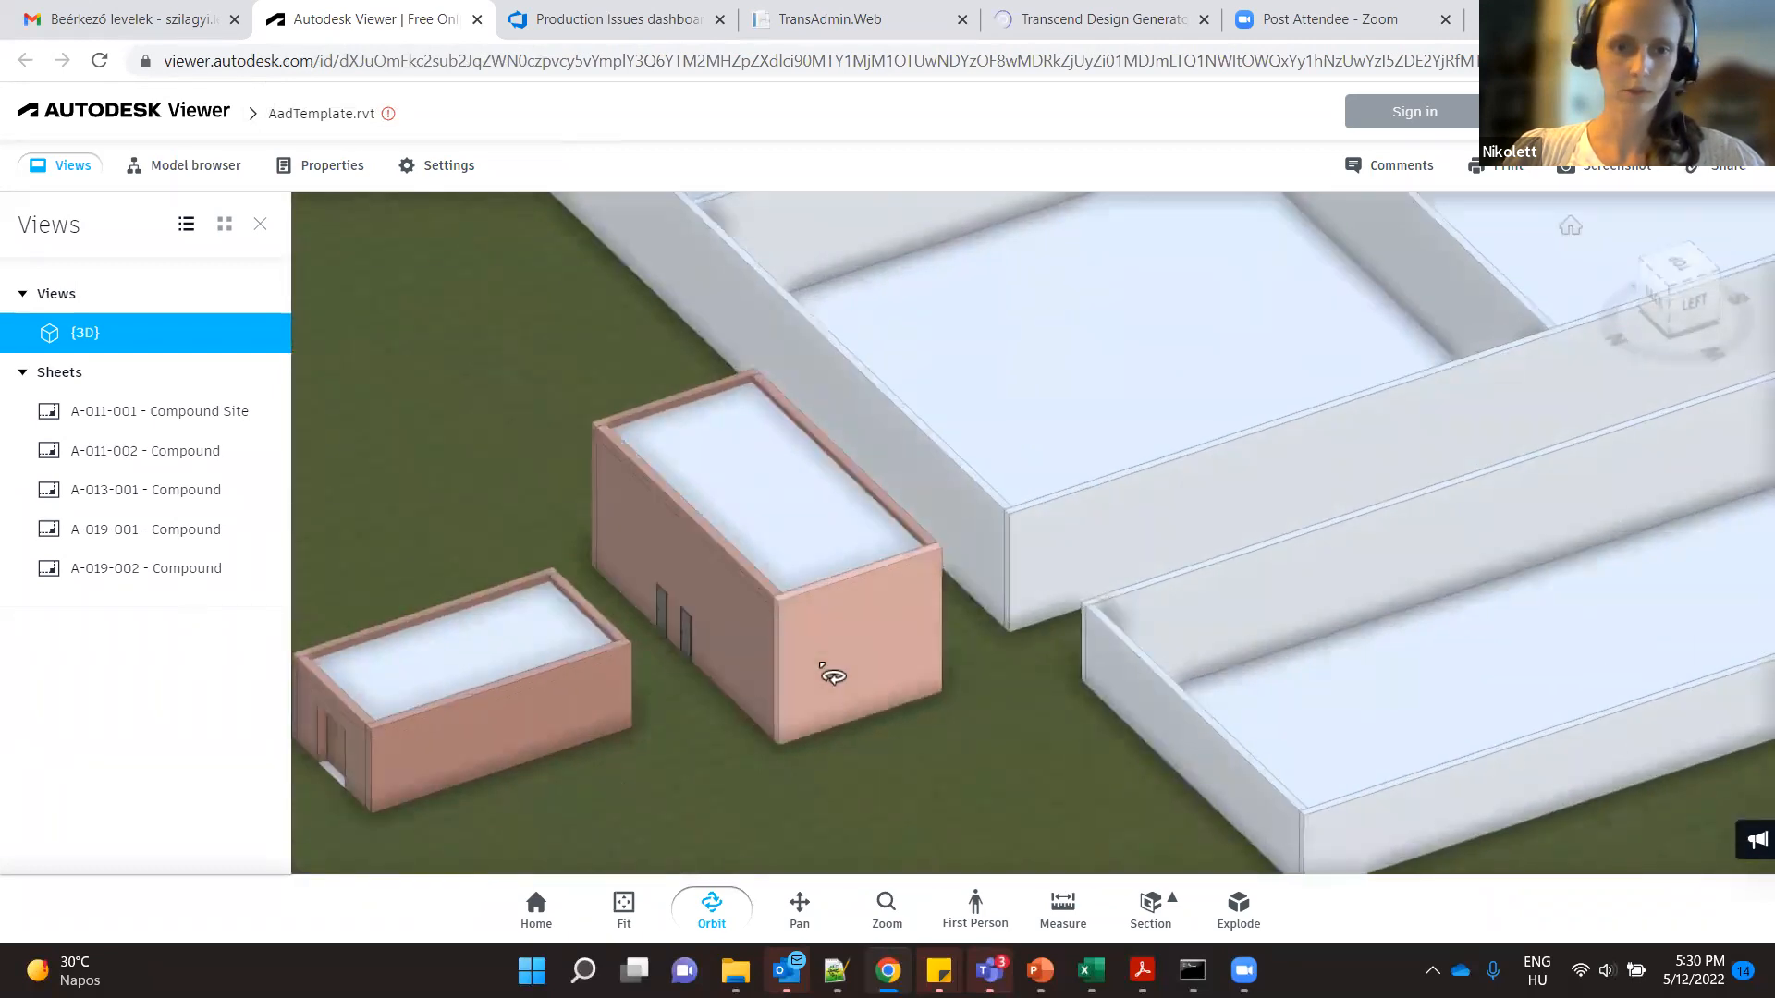
pyautogui.scroll(-8, 824, 674)
pyautogui.scroll(-10, 823, 675)
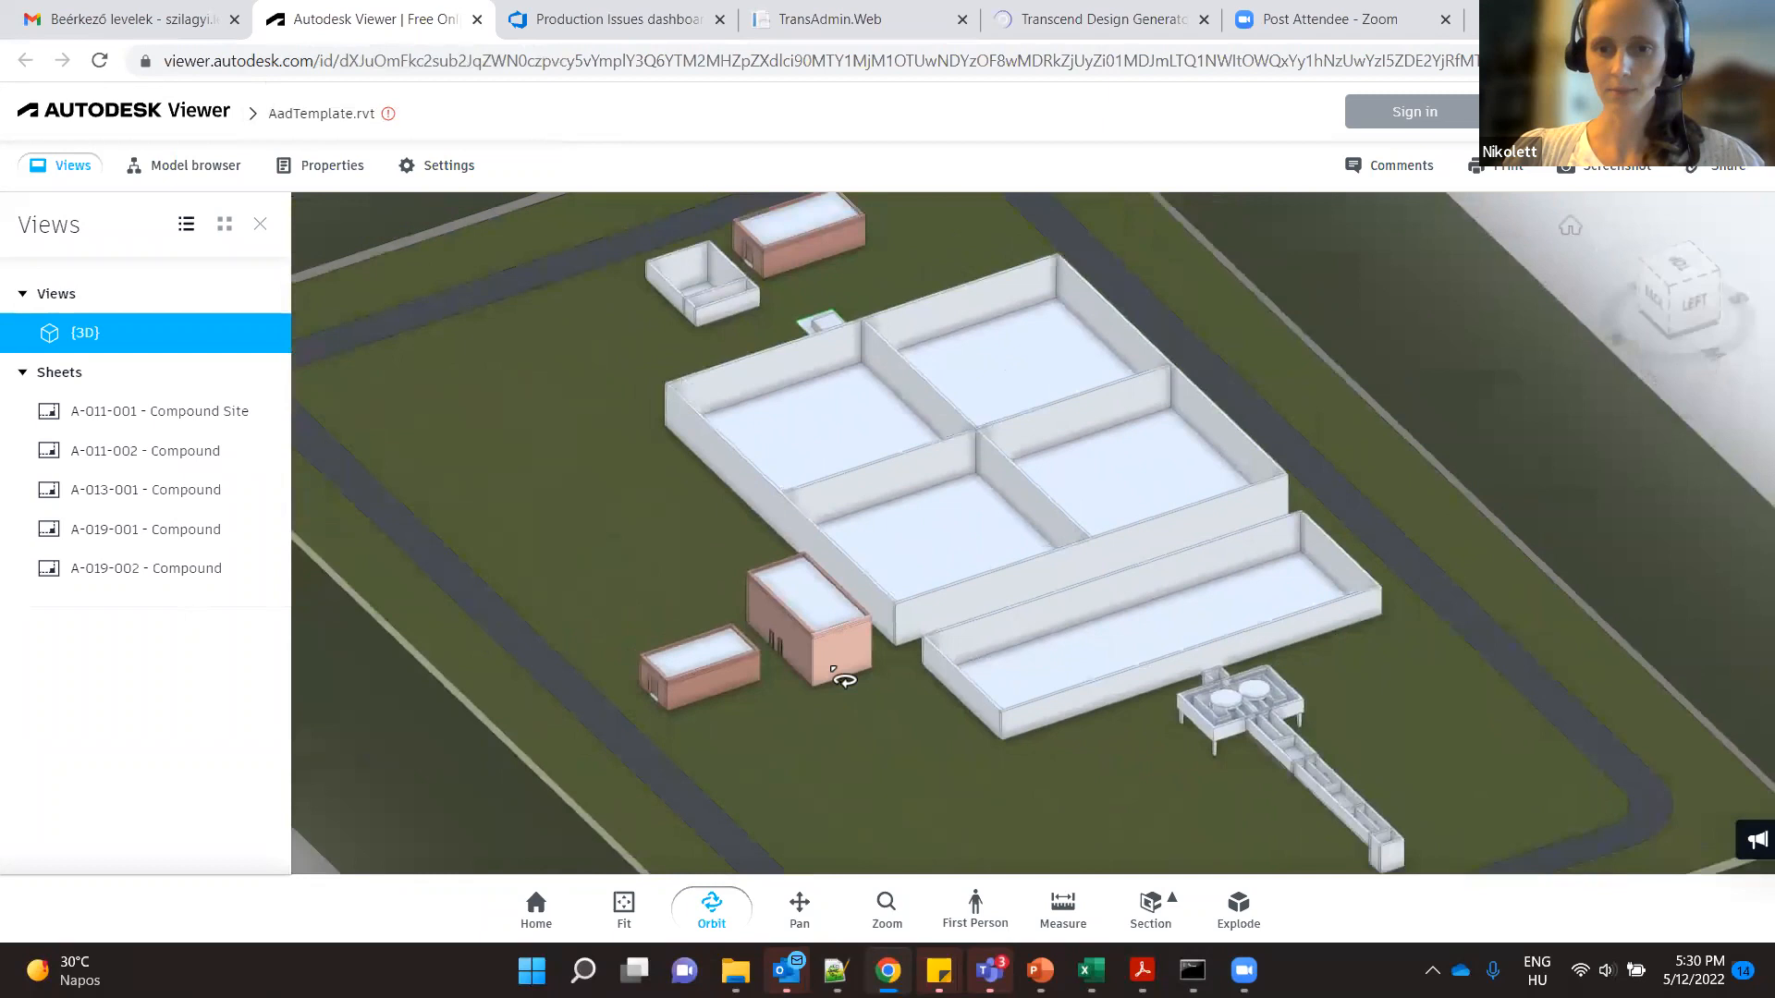
pyautogui.scroll(3, 927, 695)
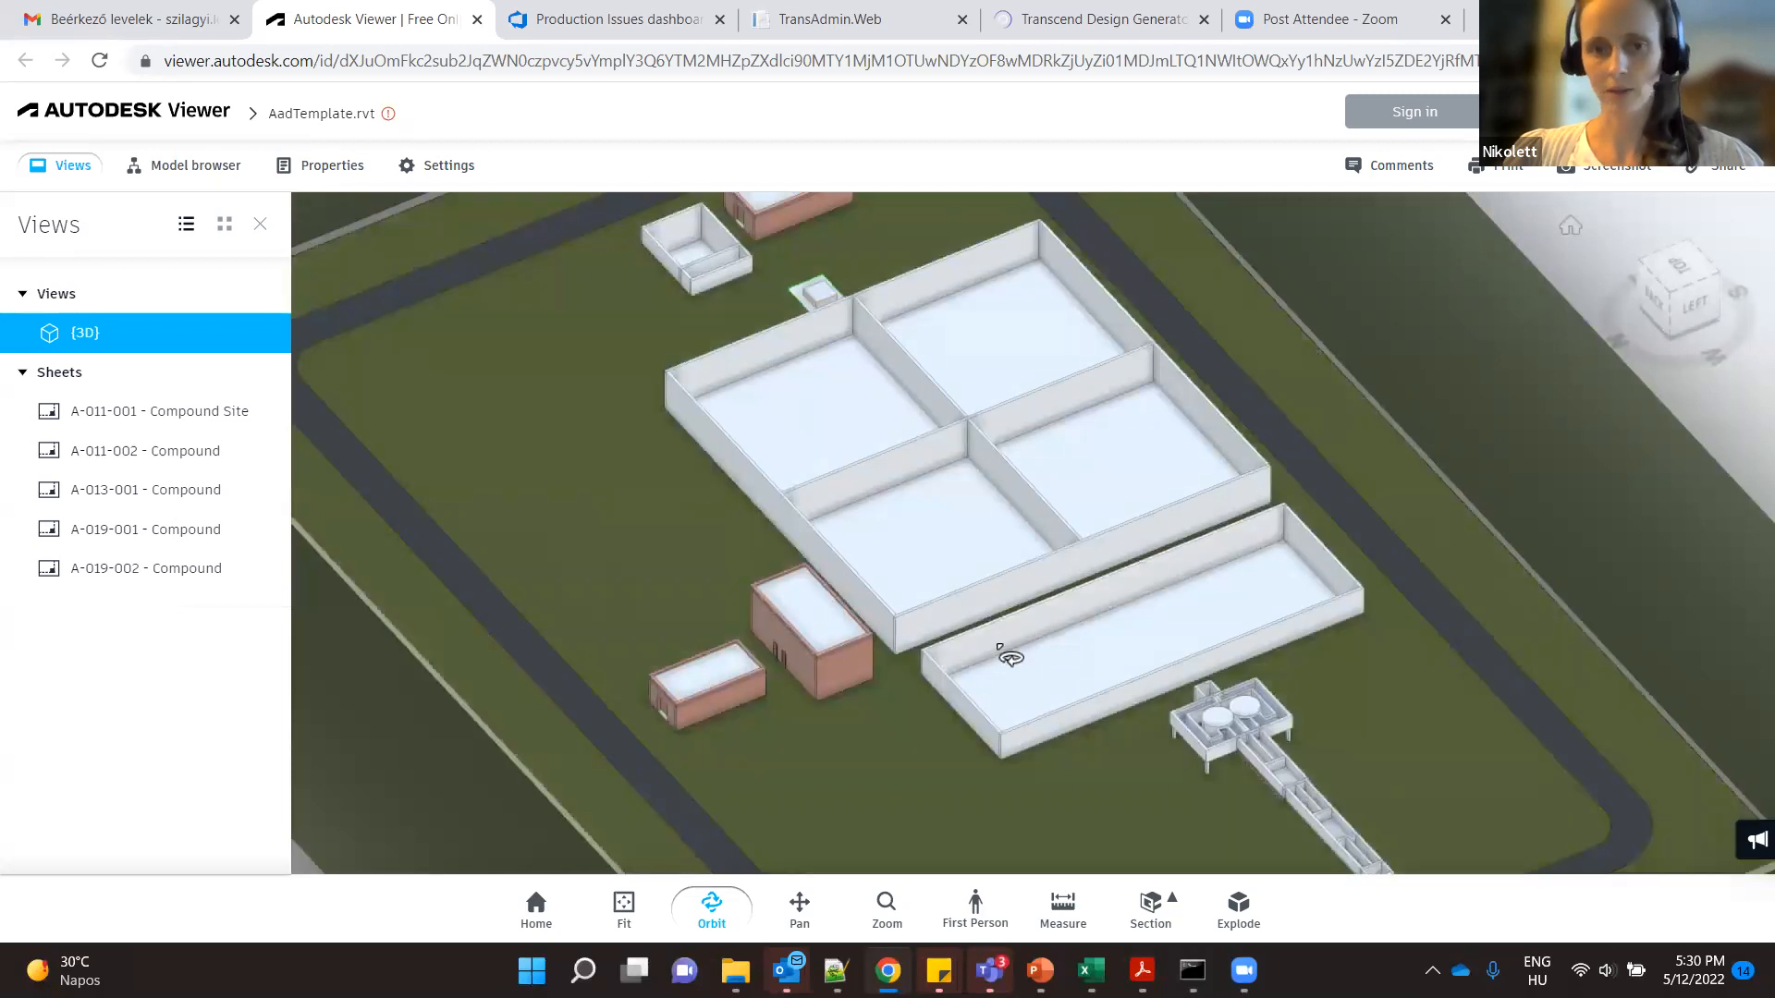
pyautogui.scroll(-3, 1006, 666)
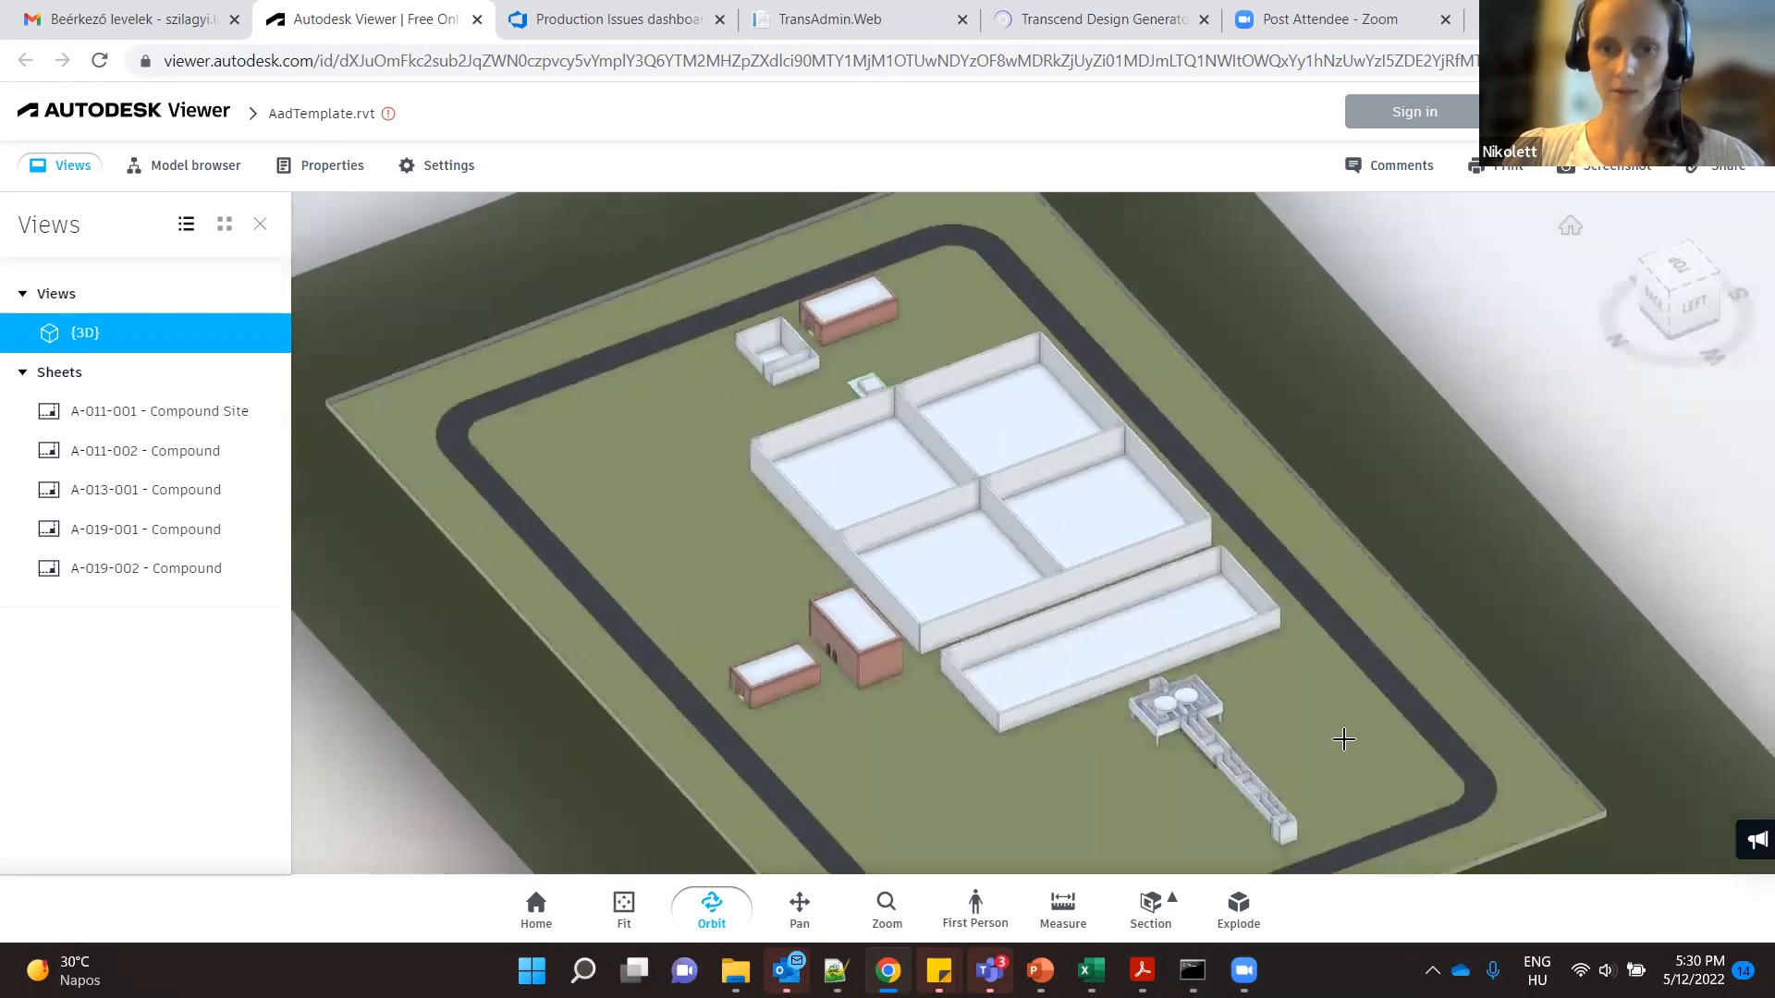
pyautogui.scroll(-3, 1343, 739)
pyautogui.scroll(4, 1407, 720)
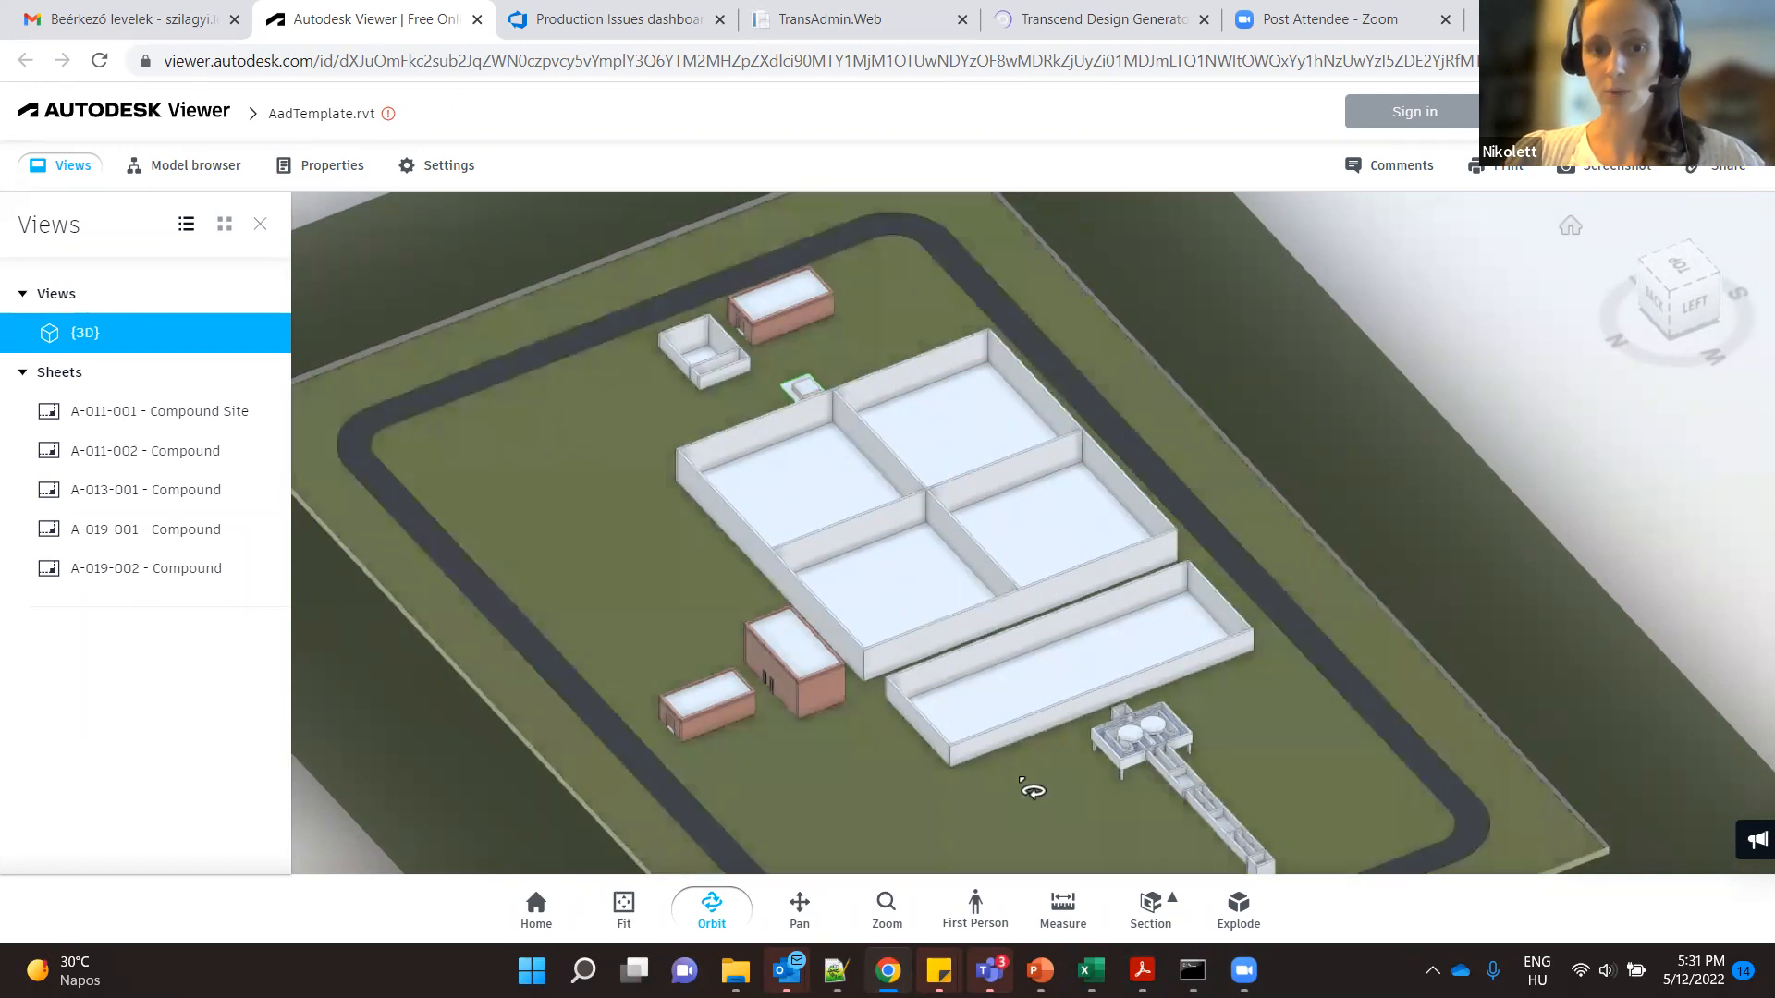
# - Examine the four-cell tank block, the long rectangular tank and the raised inlet structure from several angles
pyautogui.moveTo(1026, 785); pyautogui.dragTo(1082, 800)
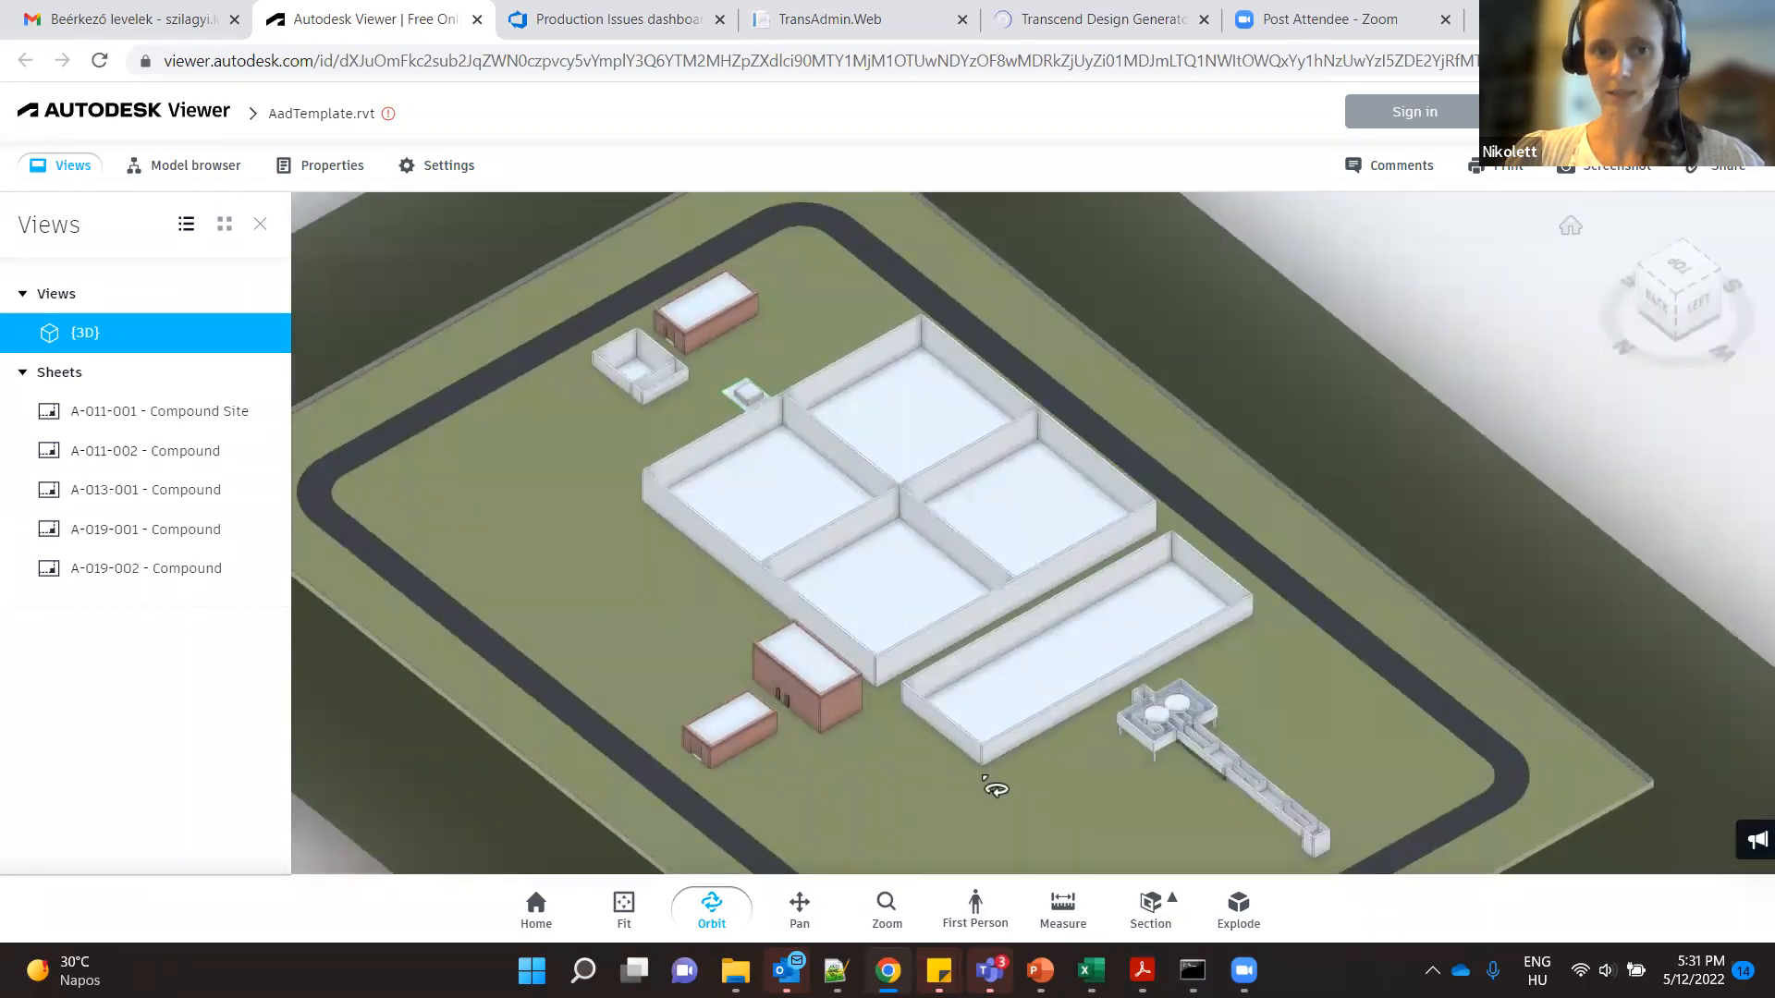
pyautogui.scroll(5, 935, 720)
pyautogui.moveTo(935, 720); pyautogui.dragTo(1109, 686)
pyautogui.moveTo(1232, 716); pyautogui.dragTo(903, 737)
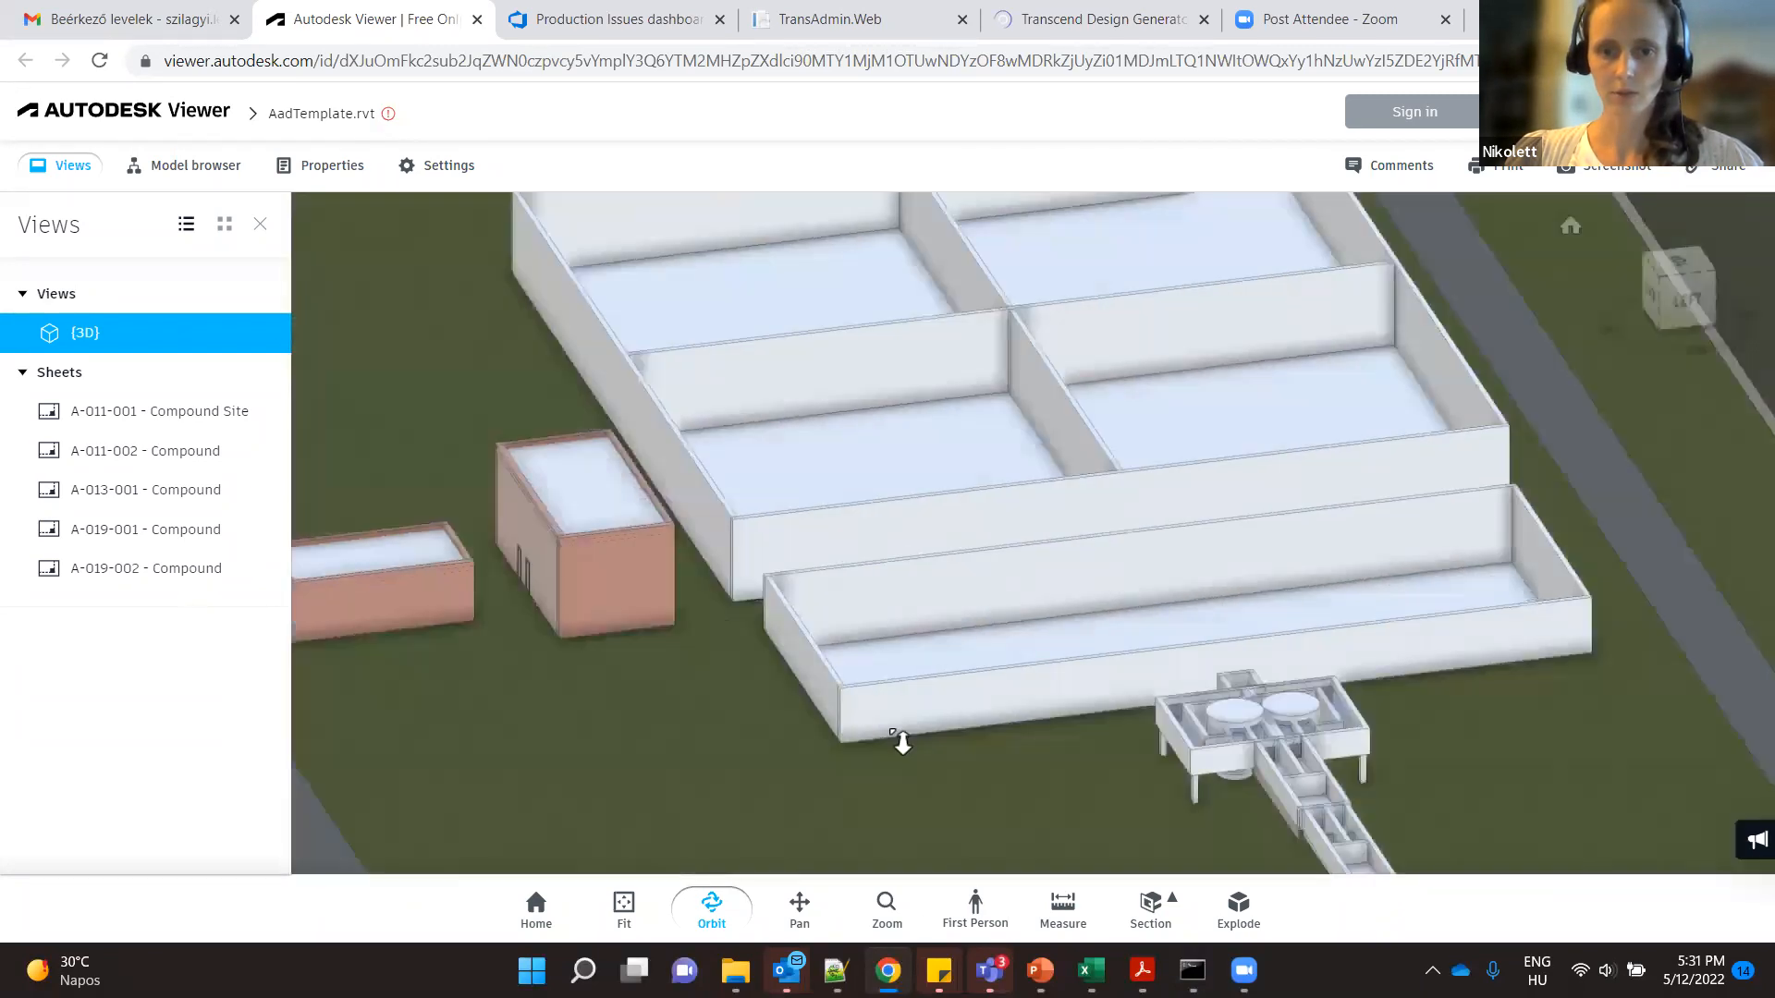
pyautogui.scroll(-5, 959, 750)
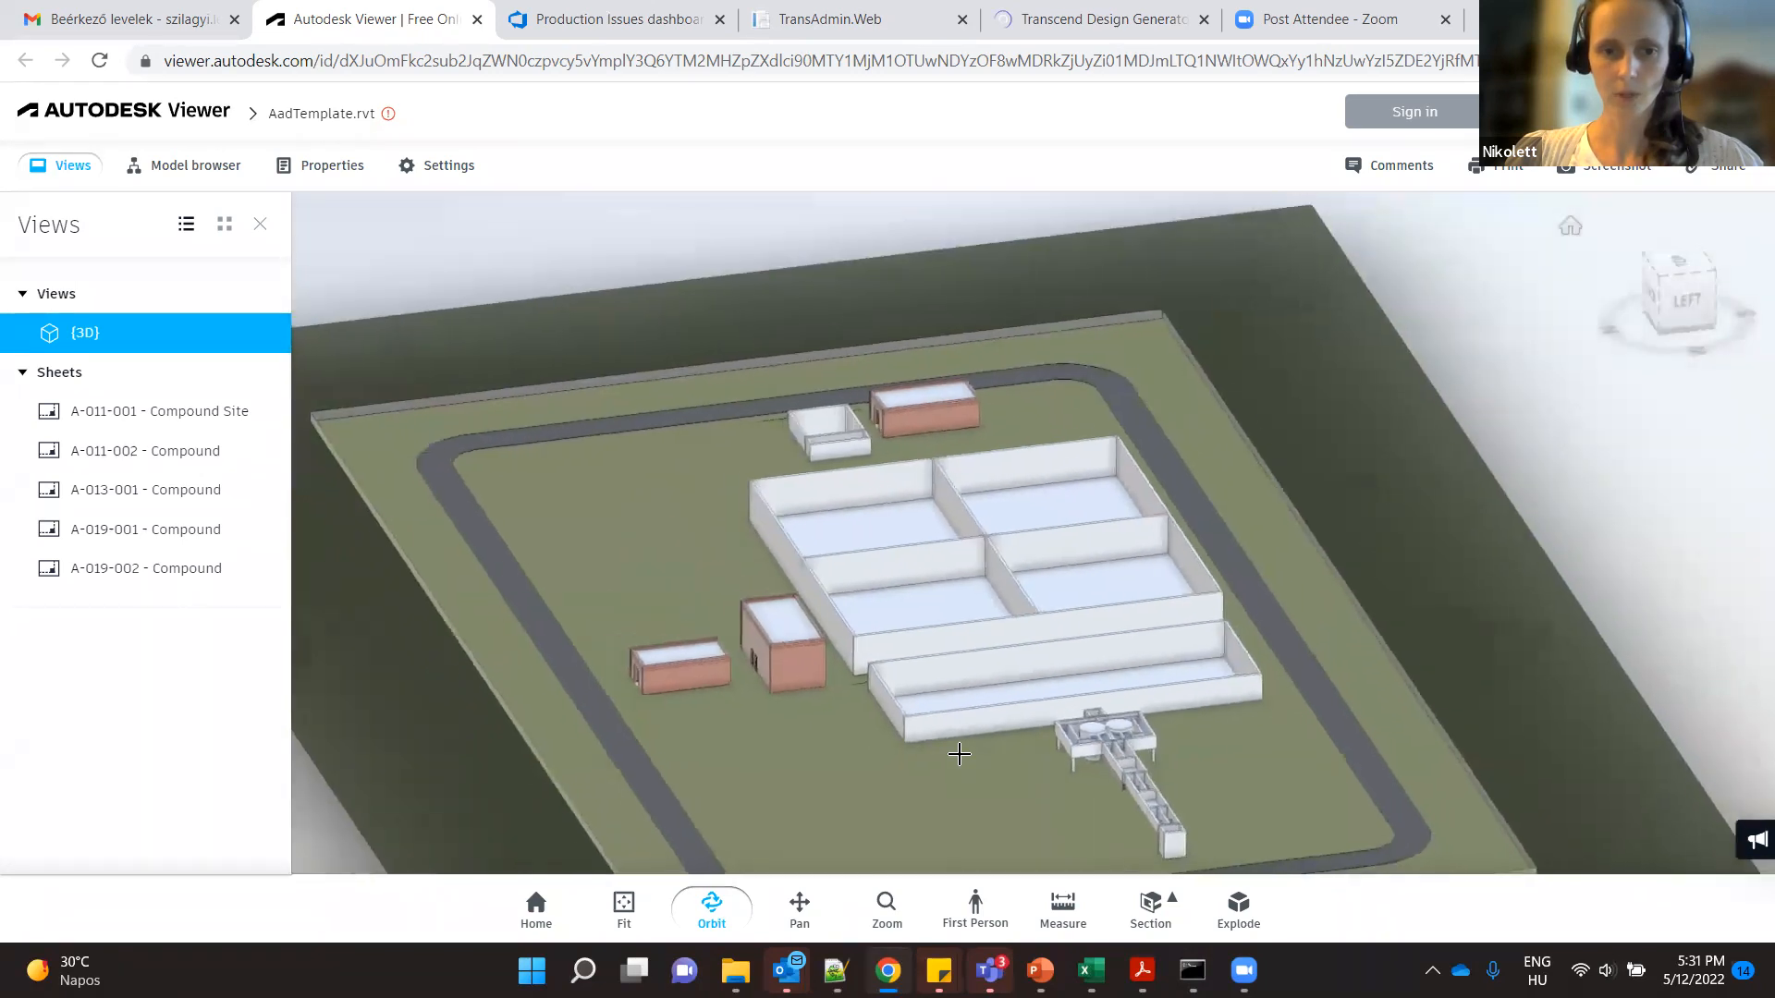
pyautogui.moveTo(976, 798); pyautogui.dragTo(1028, 822)
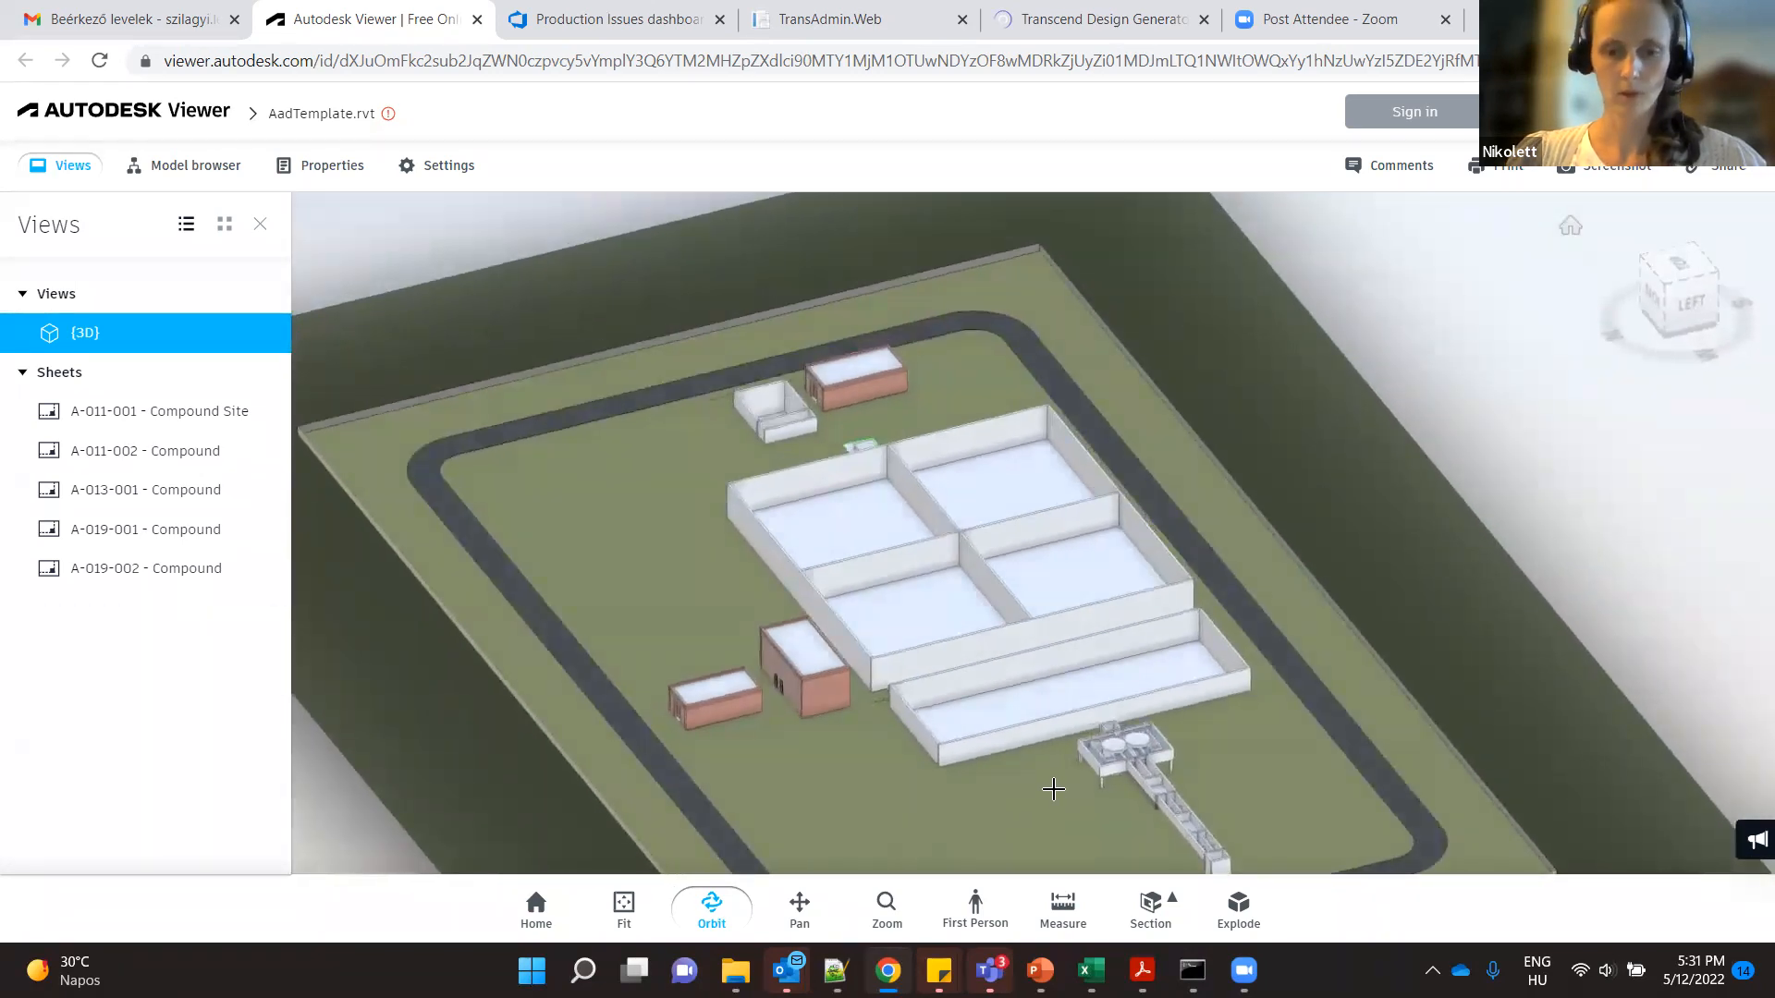
# - Switch to the SBR webinar 2022 may presentation in PowerPoint and present from slide 9, advancing to the Example mini-feasibility-study slide
pyautogui.moveTo(1039, 970)
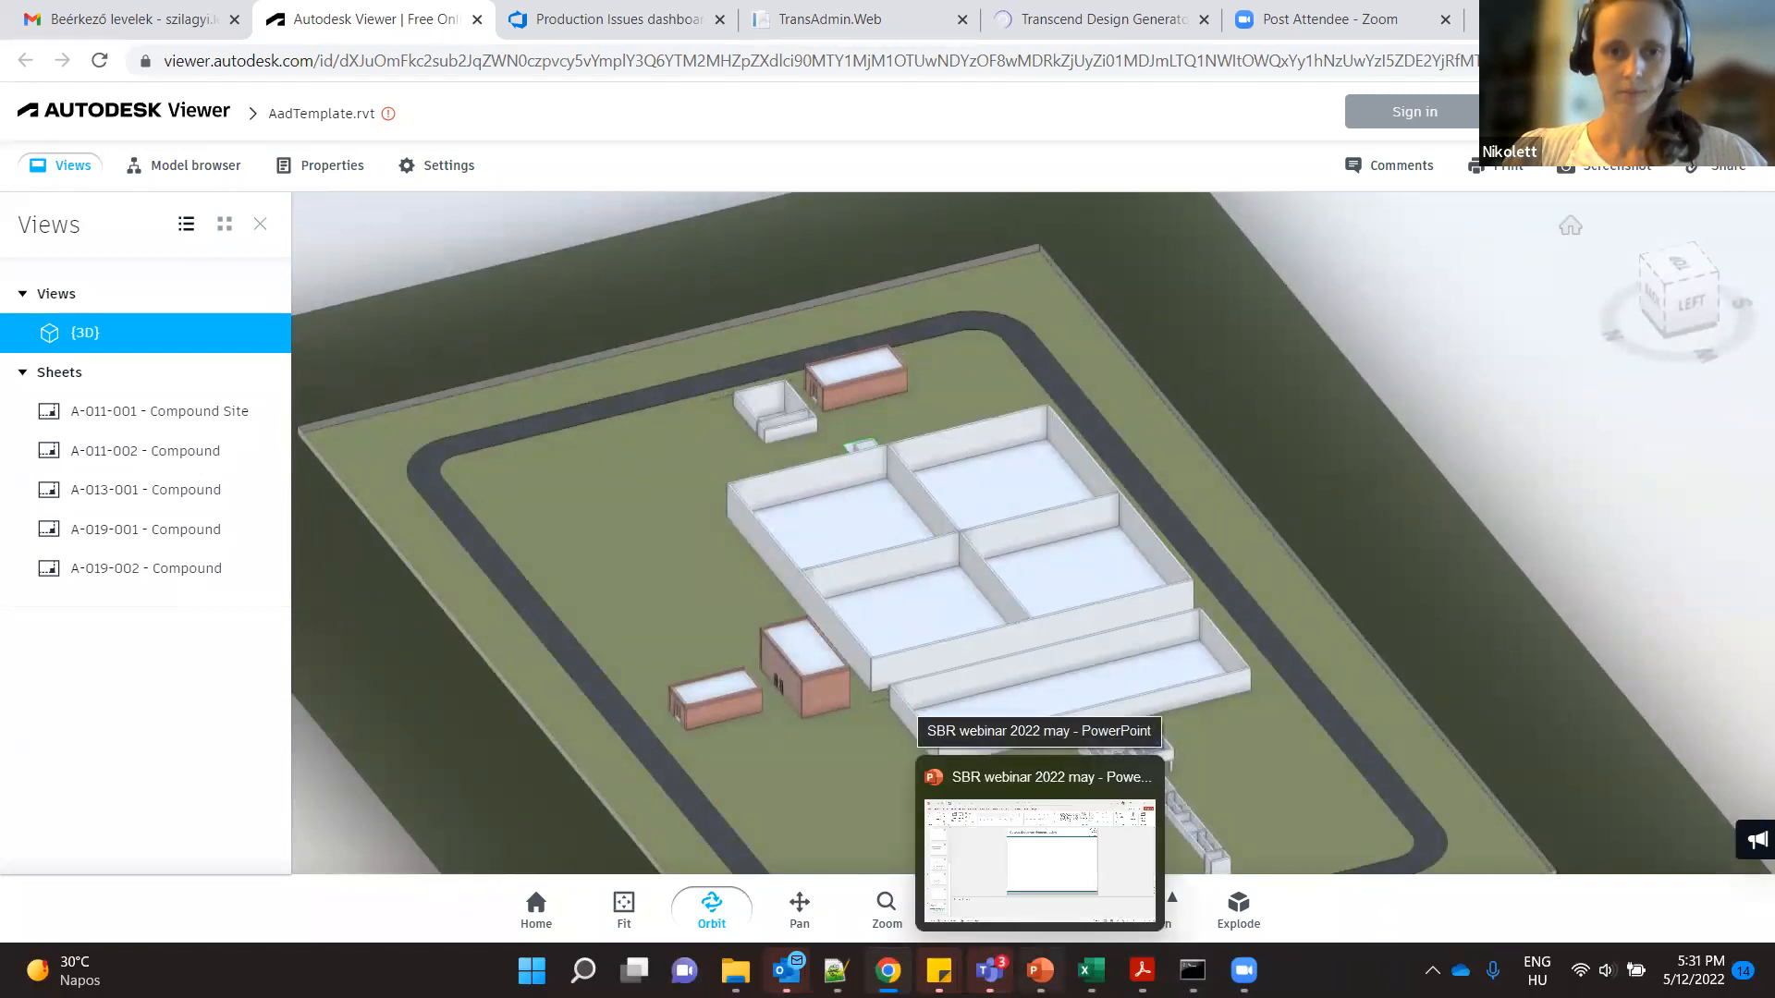
pyautogui.click(1040, 859)
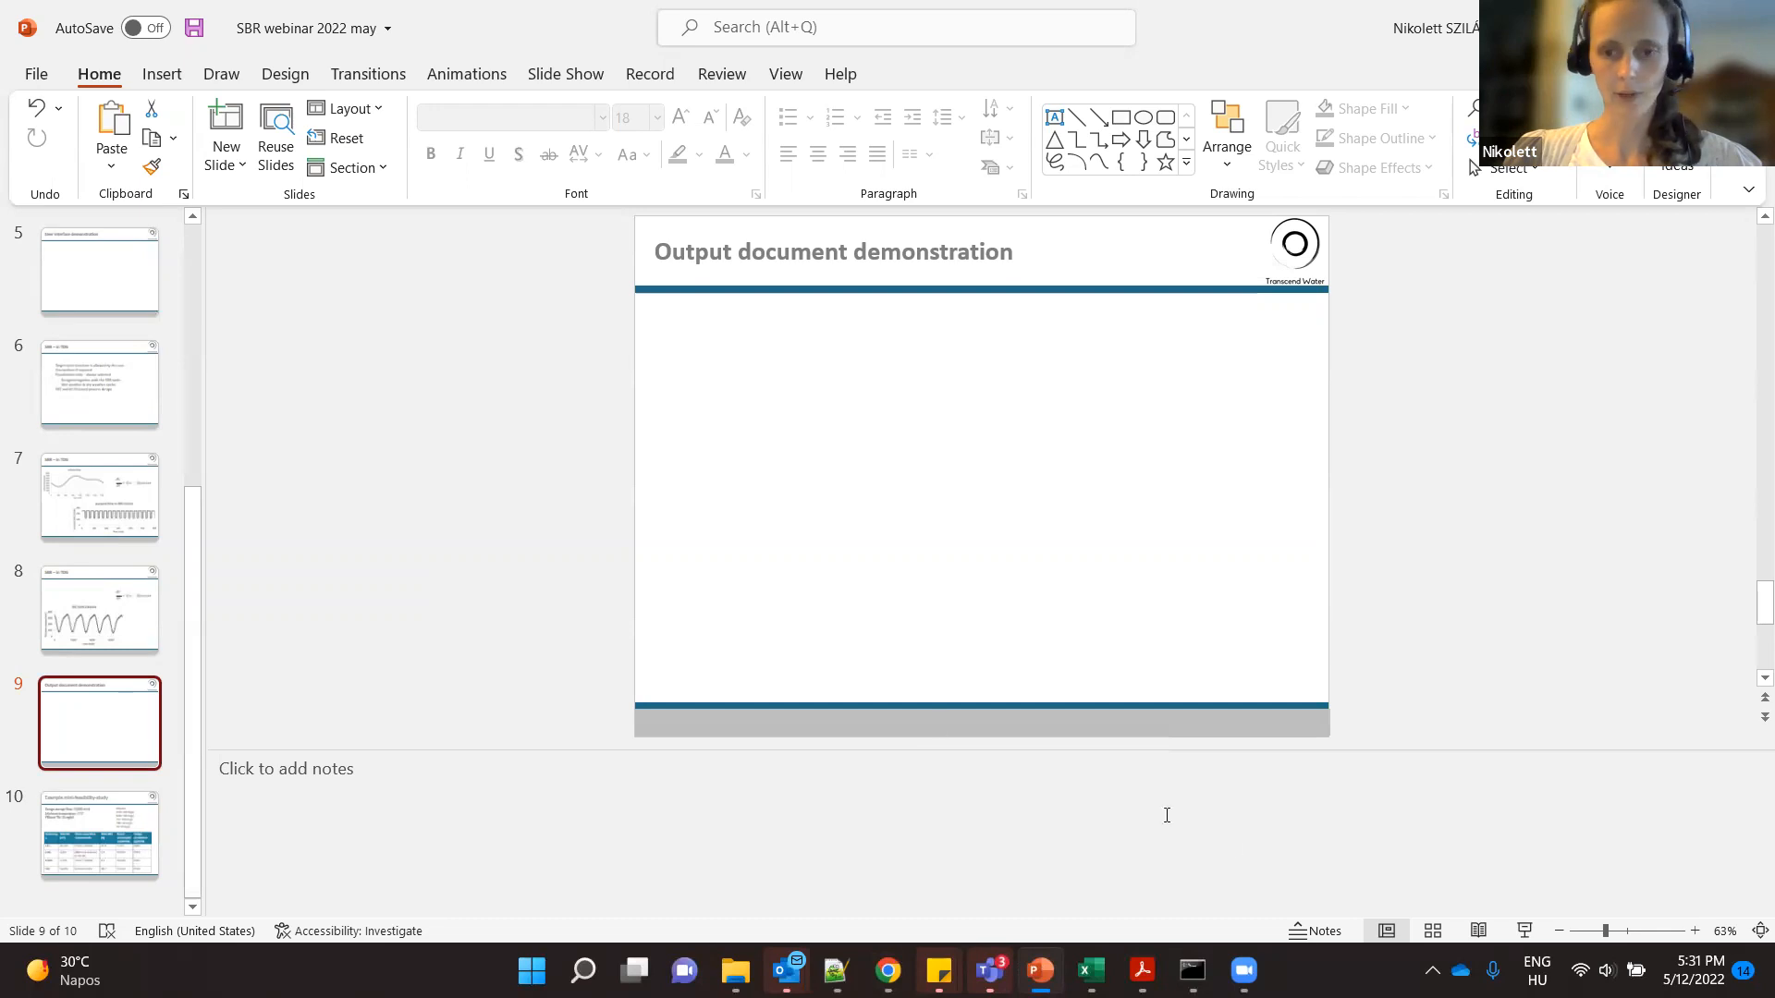
pyautogui.click(1523, 932)
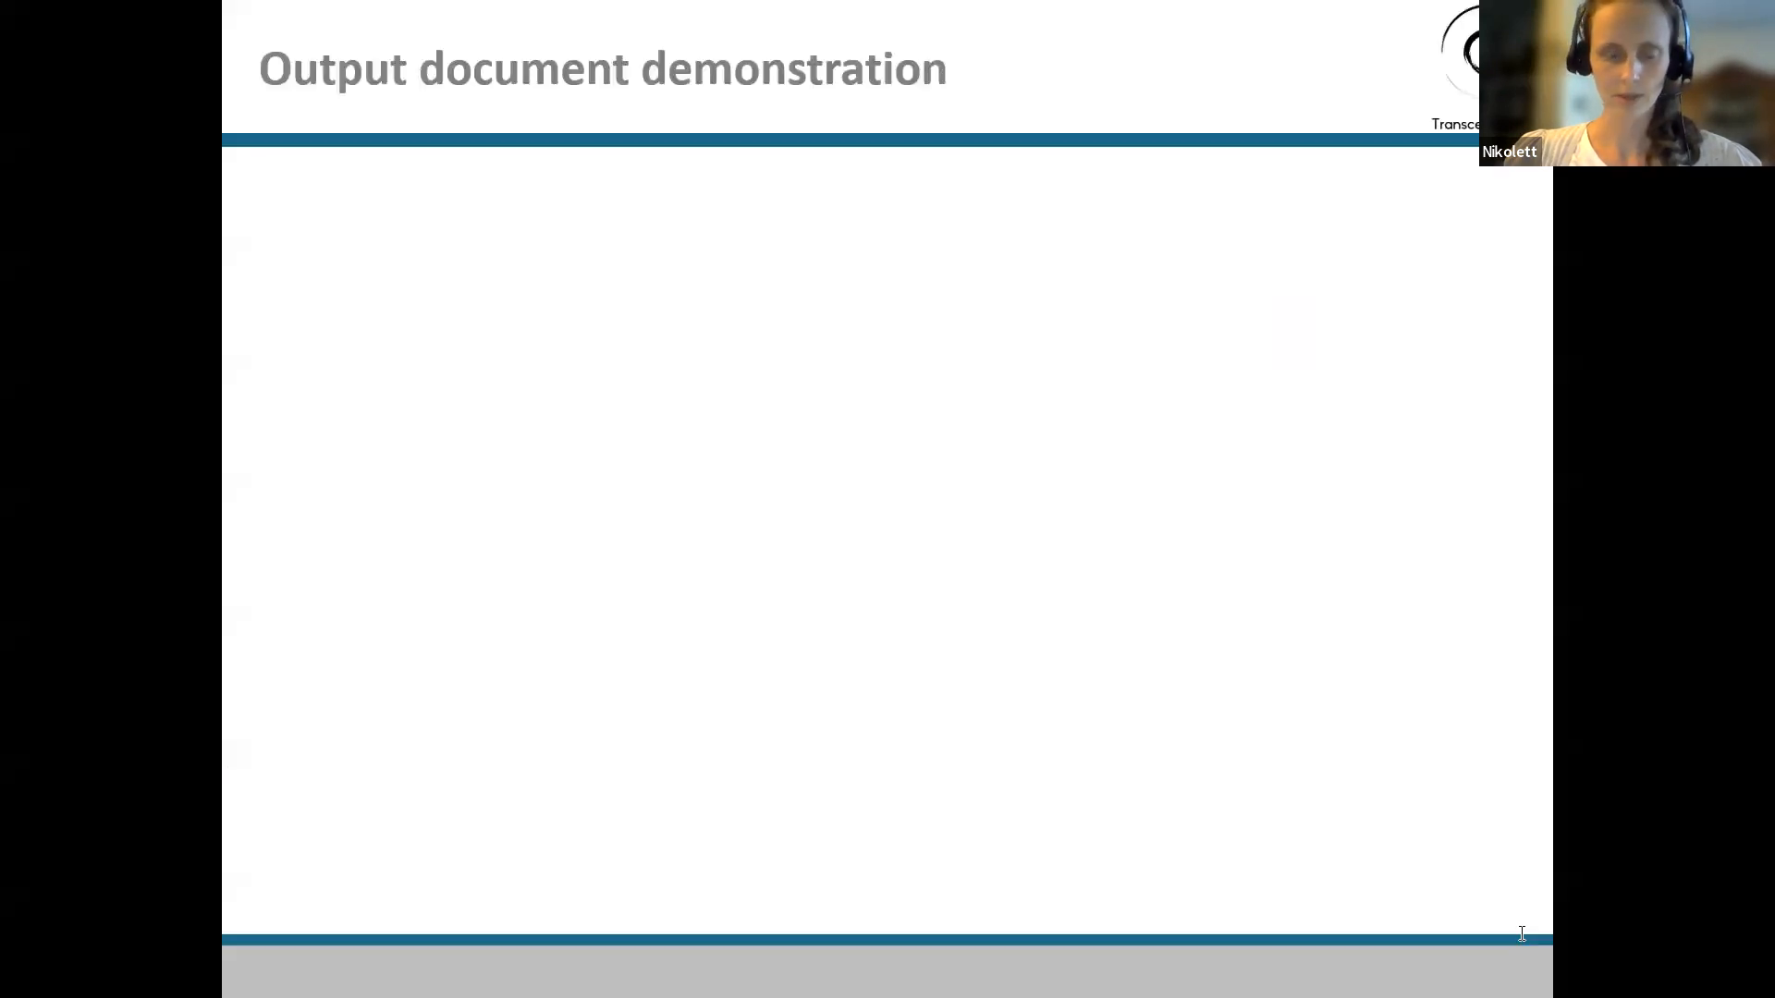
pyautogui.press('Right')
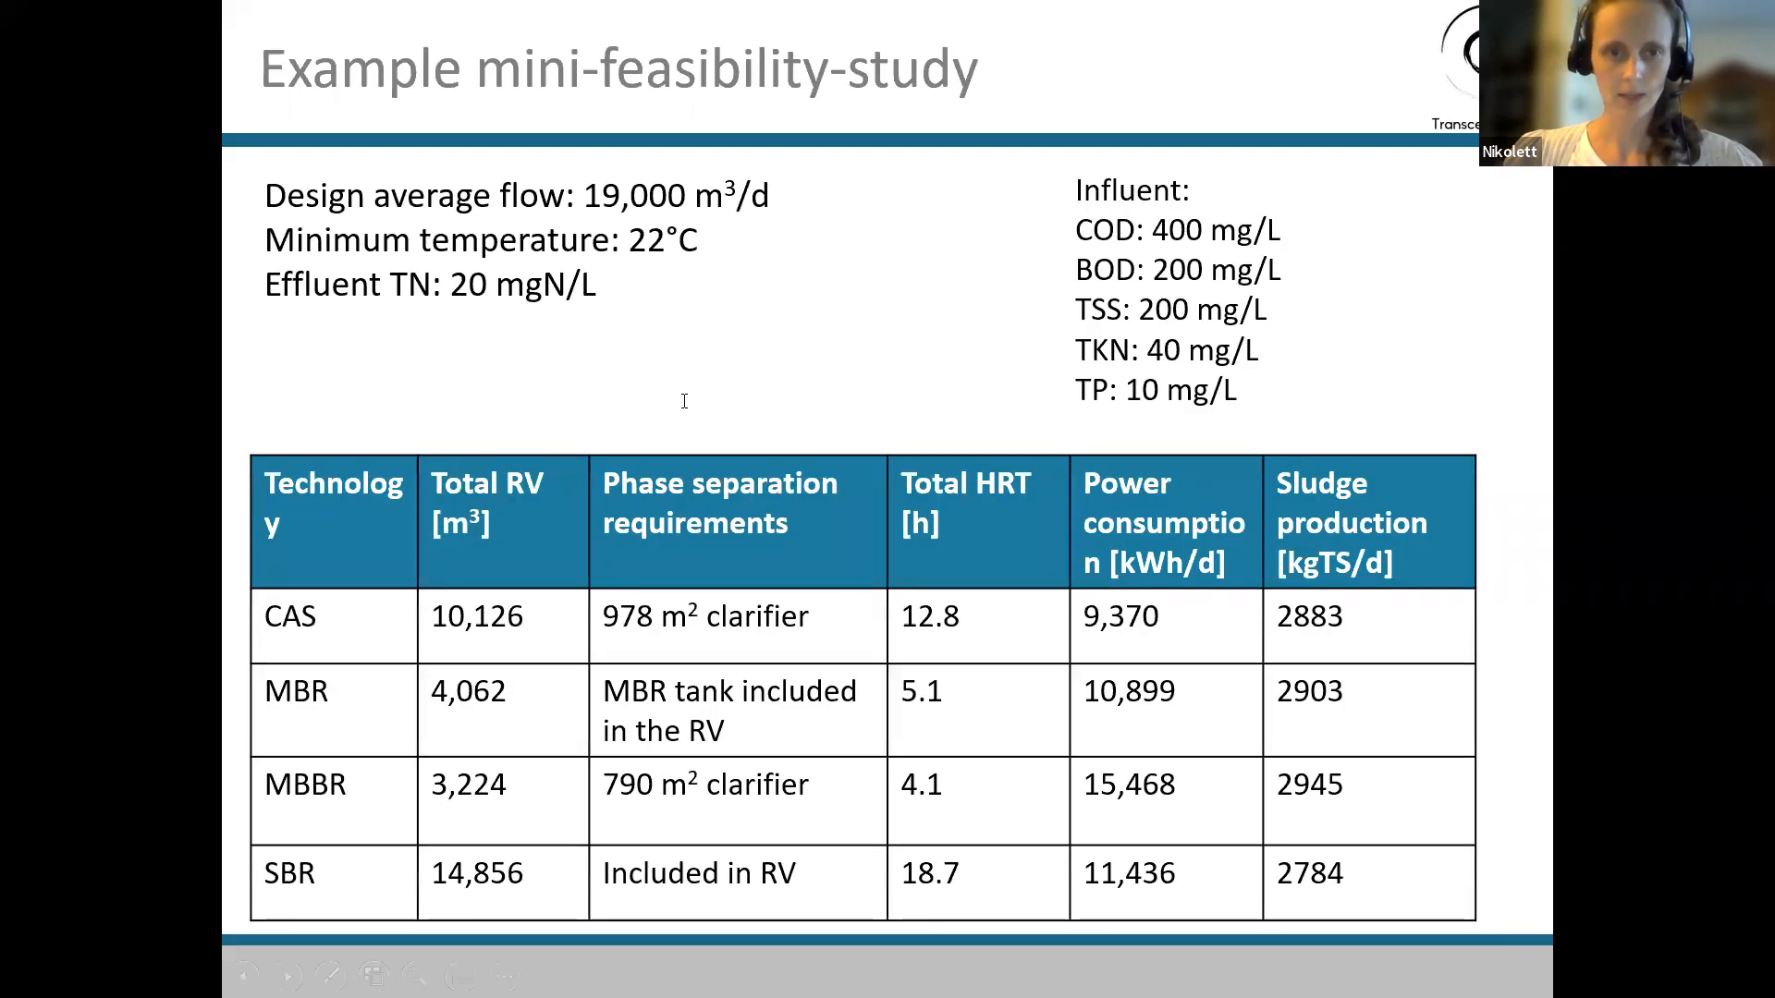